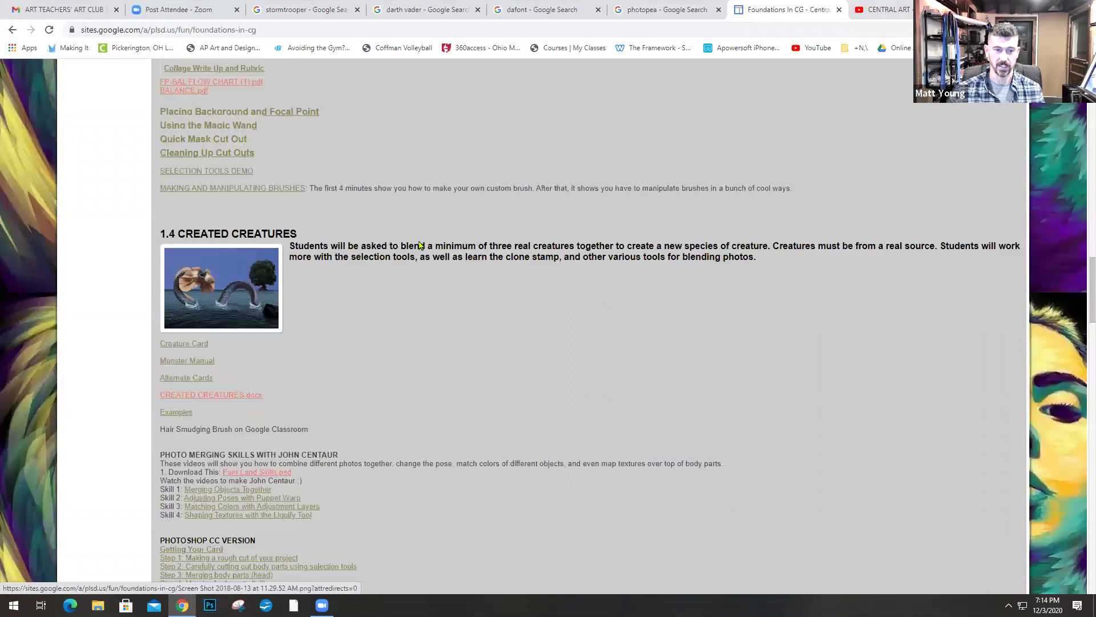
Step: Look through the project units on the Foundations in CG class page, from Created Creatures to Adobe Draw Portraits
{"action": "scroll", "coordinate": [414, 215], "scroll_direction": "down", "scroll_amount": 5}
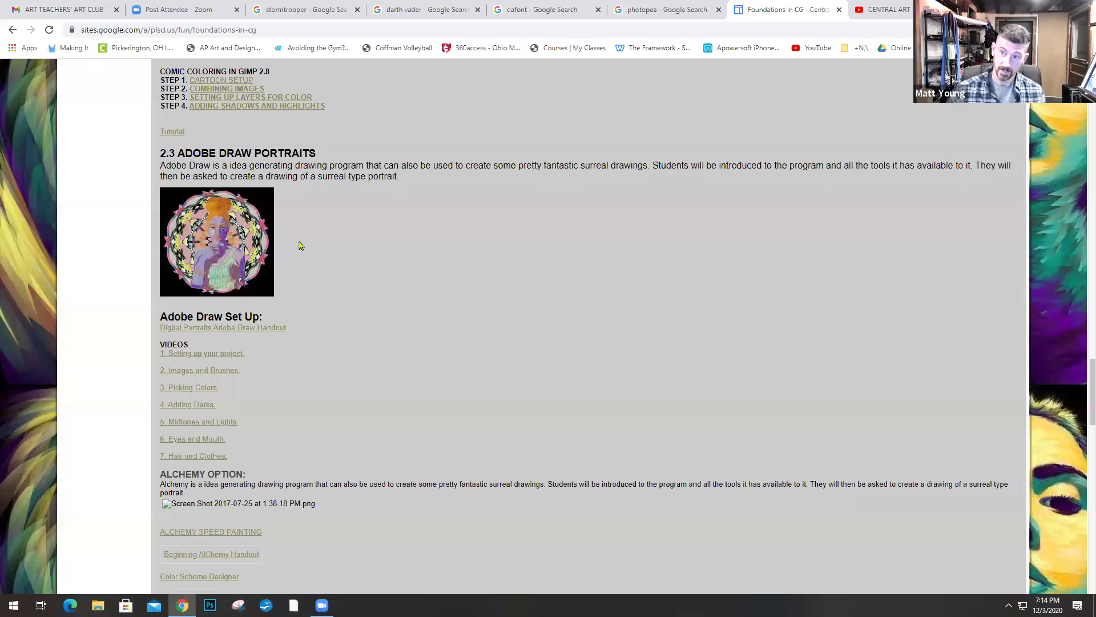
{"action": "scroll", "coordinate": [337, 256], "scroll_direction": "up", "scroll_amount": 7}
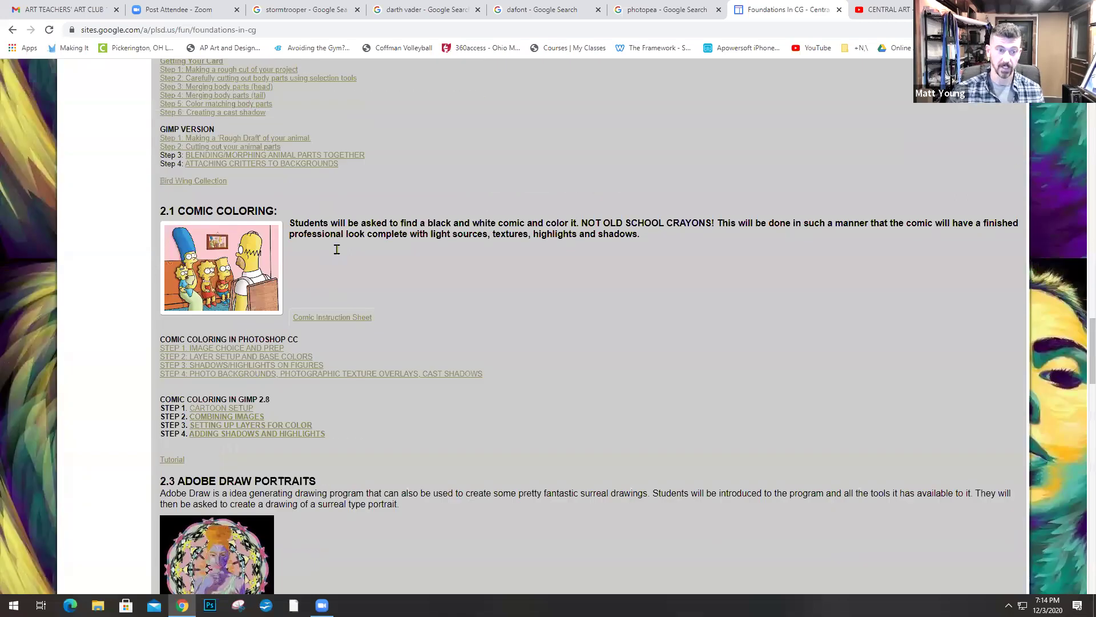
{"action": "scroll", "coordinate": [334, 251], "scroll_direction": "up", "scroll_amount": 20}
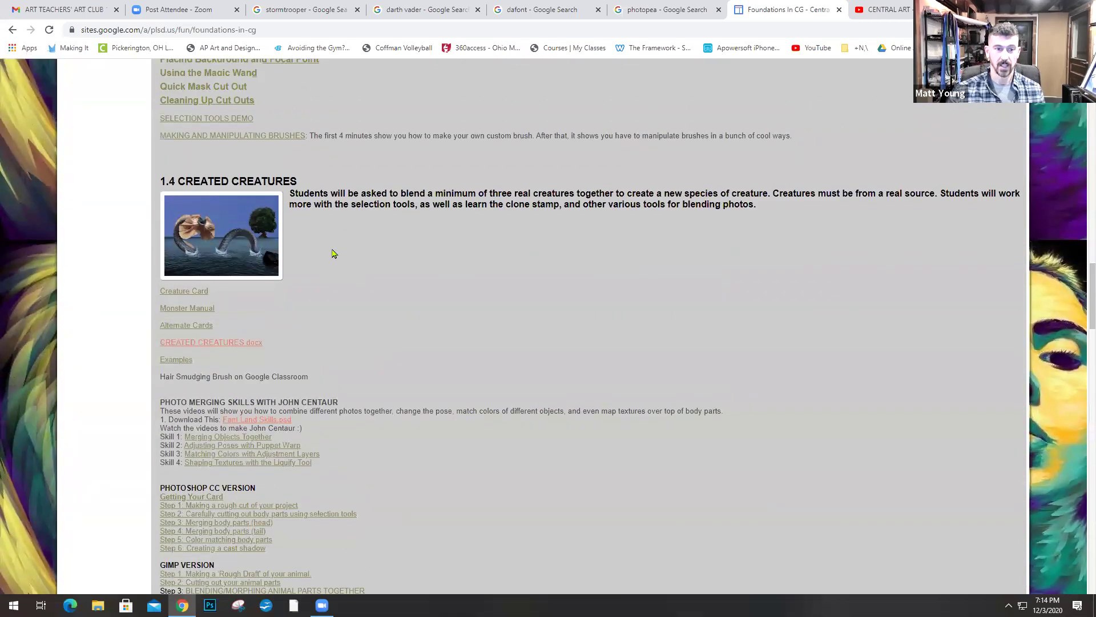
Step: Switch to the CENTRAL ART YouTube channel and browse its uploaded video tutorials
{"action": "left_click", "coordinate": [884, 10]}
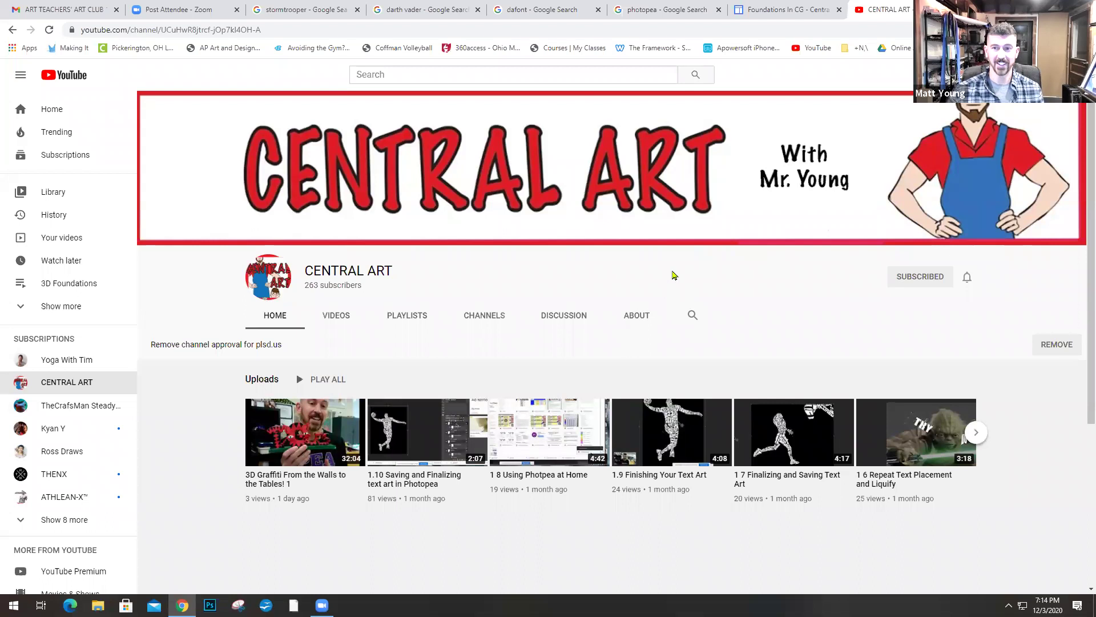
{"action": "scroll", "coordinate": [653, 224], "scroll_direction": "down", "scroll_amount": 1}
{"action": "scroll", "coordinate": [654, 224], "scroll_direction": "down", "scroll_amount": 2}
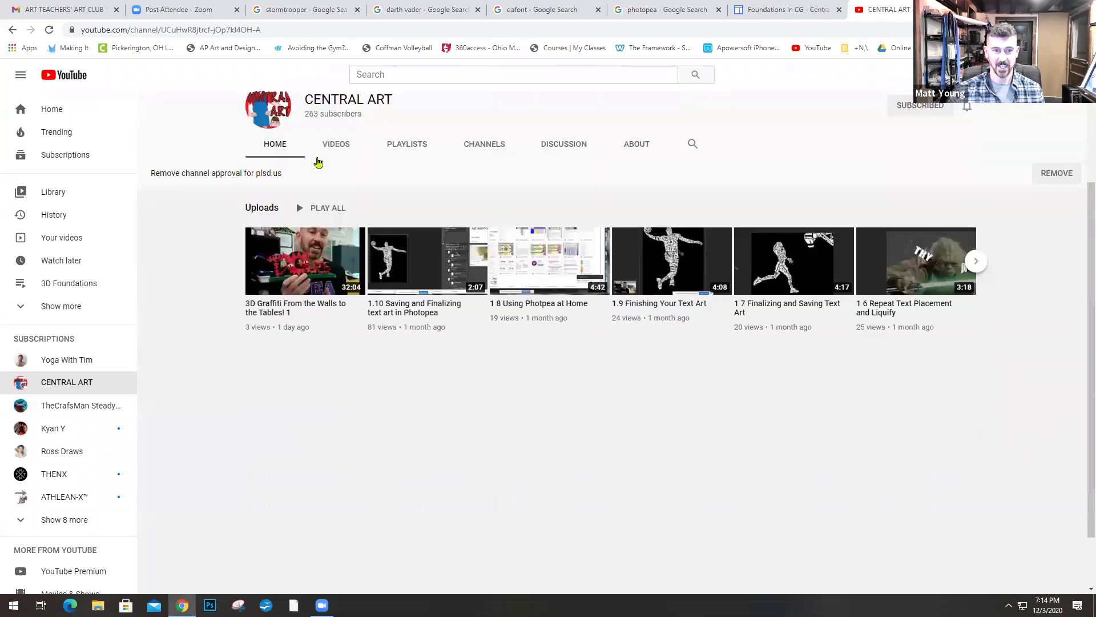
{"action": "left_click", "coordinate": [326, 147]}
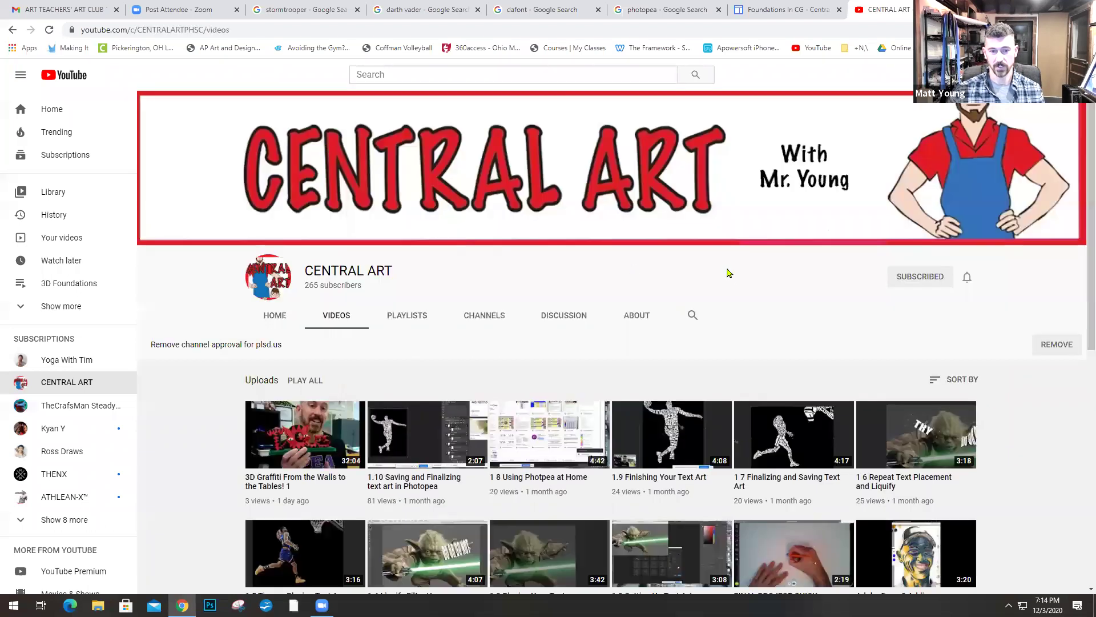
{"action": "scroll", "coordinate": [591, 356], "scroll_direction": "down", "scroll_amount": 2}
{"action": "scroll", "coordinate": [591, 355], "scroll_direction": "down", "scroll_amount": 3}
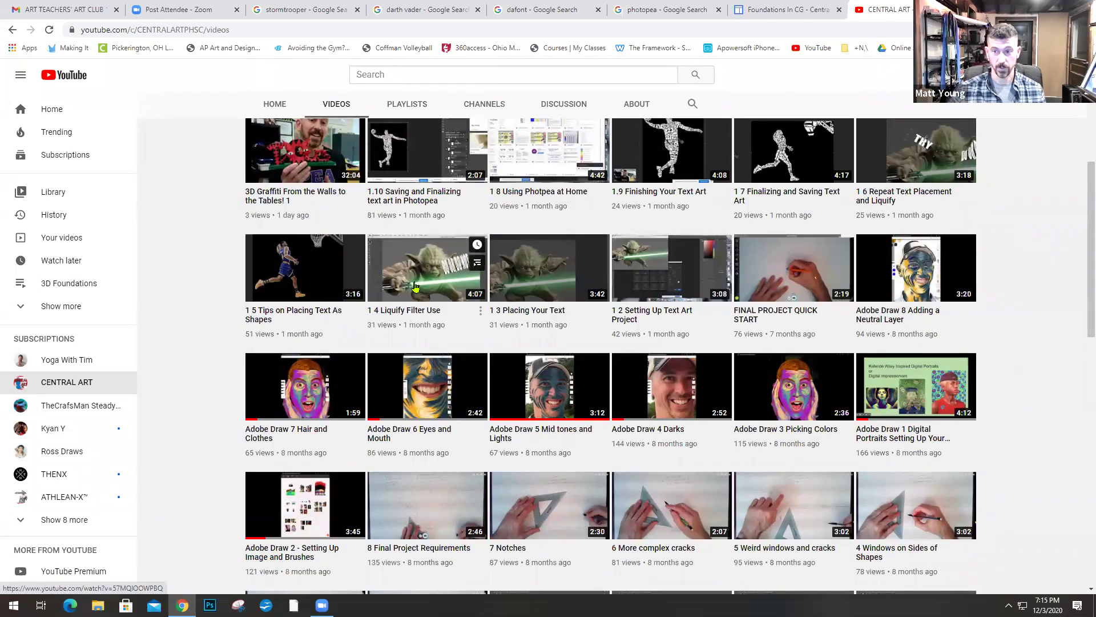
{"action": "scroll", "coordinate": [674, 279], "scroll_direction": "down", "scroll_amount": 1}
{"action": "scroll", "coordinate": [667, 269], "scroll_direction": "down", "scroll_amount": 2}
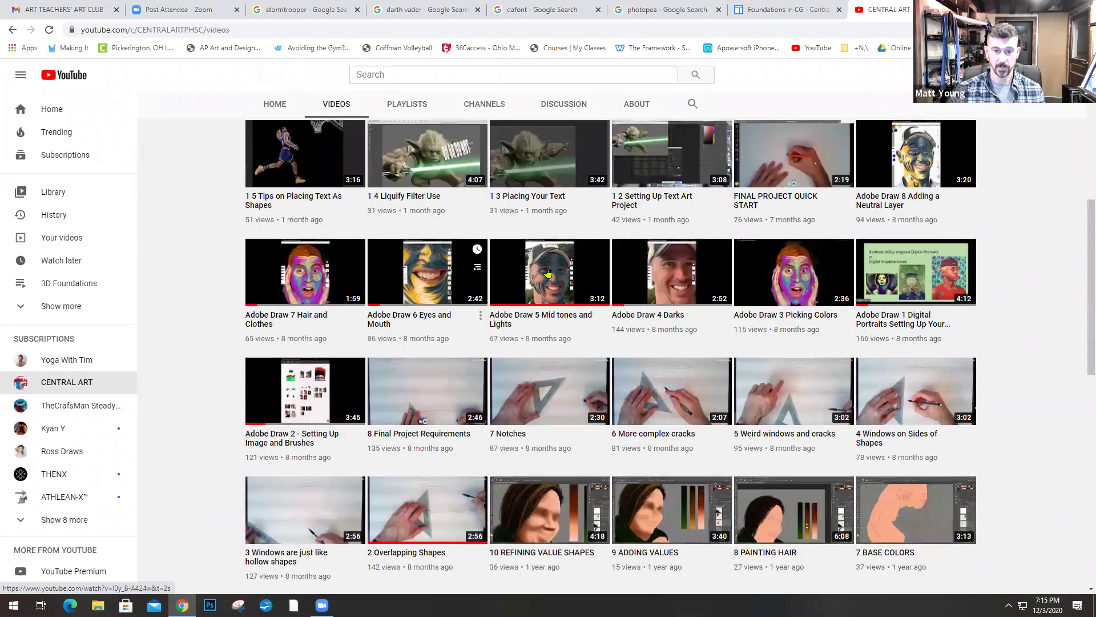
{"action": "scroll", "coordinate": [544, 354], "scroll_direction": "down", "scroll_amount": 1}
{"action": "scroll", "coordinate": [544, 354], "scroll_direction": "down", "scroll_amount": 2}
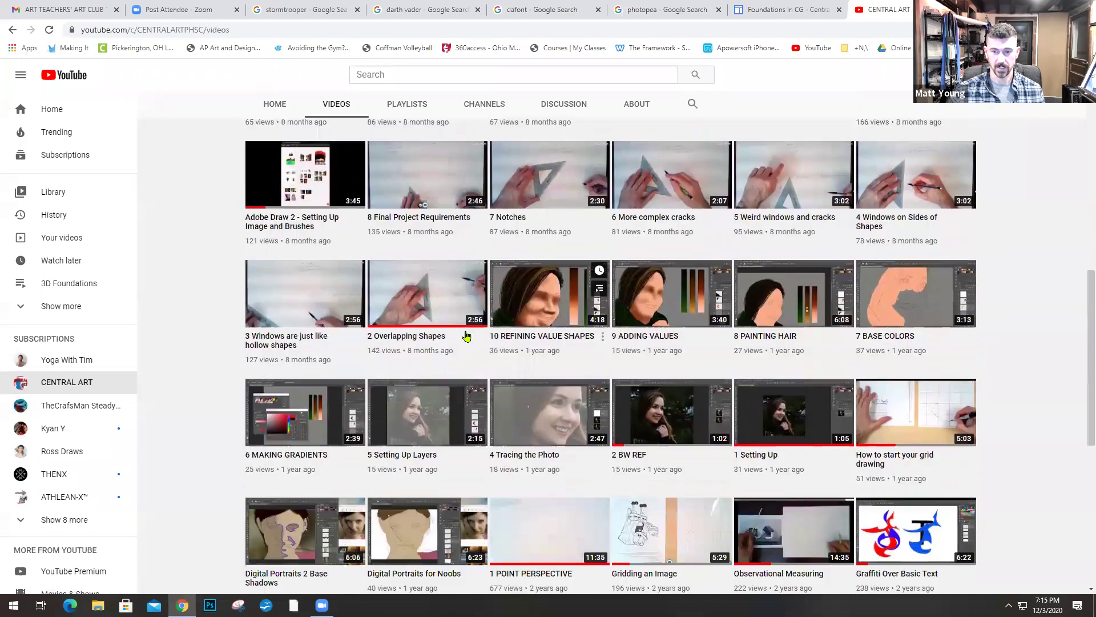
{"action": "scroll", "coordinate": [599, 340], "scroll_direction": "down", "scroll_amount": 2}
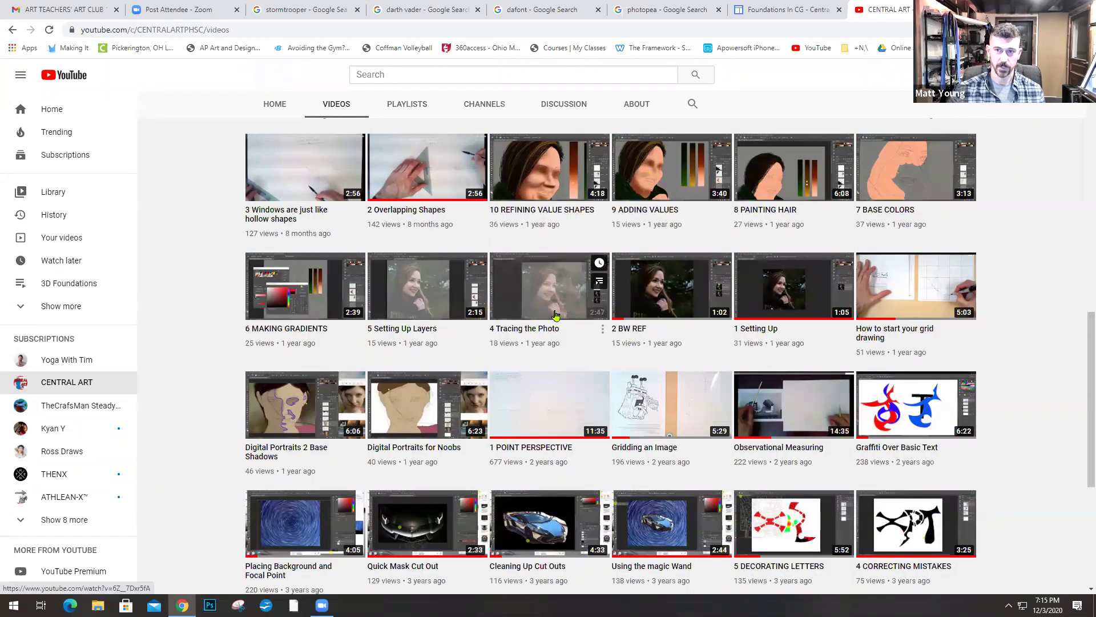
{"action": "scroll", "coordinate": [595, 311], "scroll_direction": "up", "scroll_amount": 8}
{"action": "scroll", "coordinate": [554, 303], "scroll_direction": "up", "scroll_amount": 5}
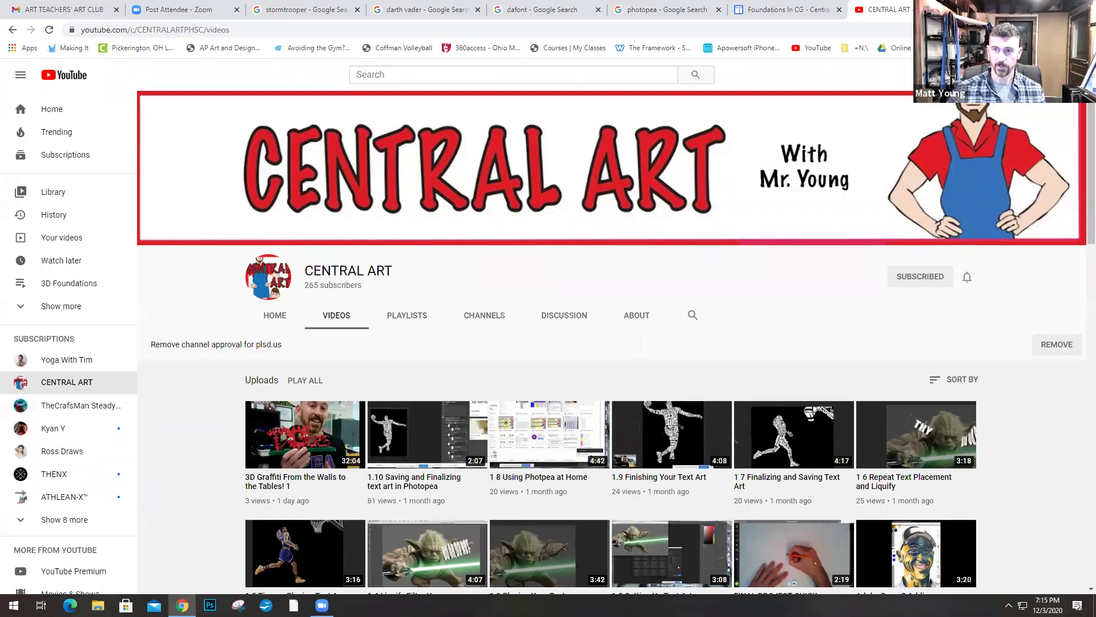
Step: Close the CENTRAL ART and Foundations in CG pages and open the Photopea online editor from the search results
{"action": "key", "text": "super+Down"}
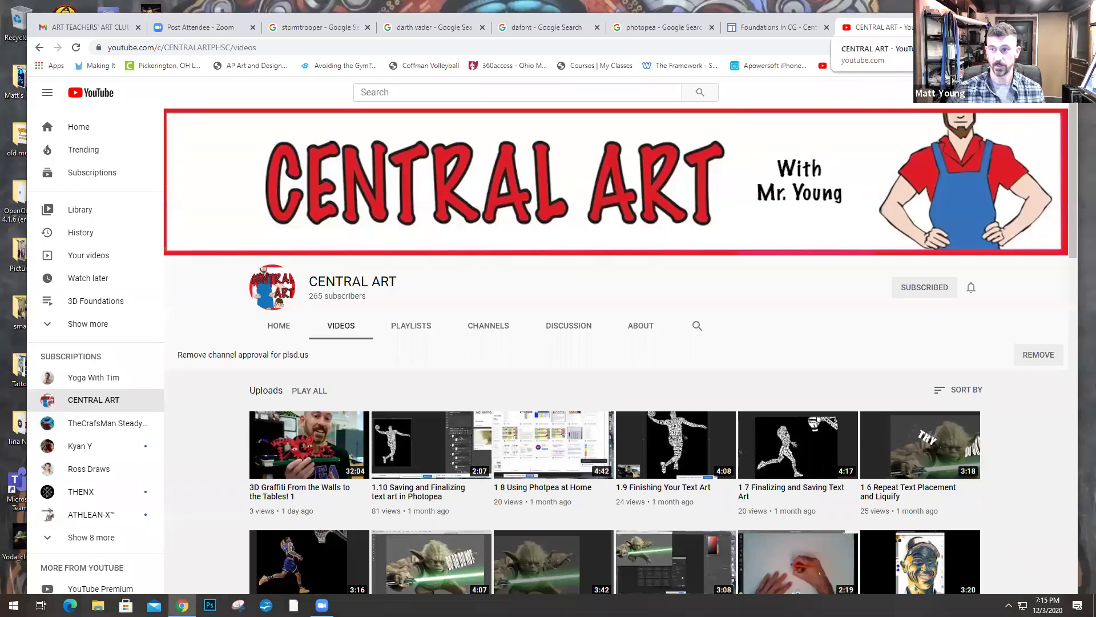
{"action": "key", "text": "ctrl+w"}
{"action": "key", "text": "ctrl+w"}
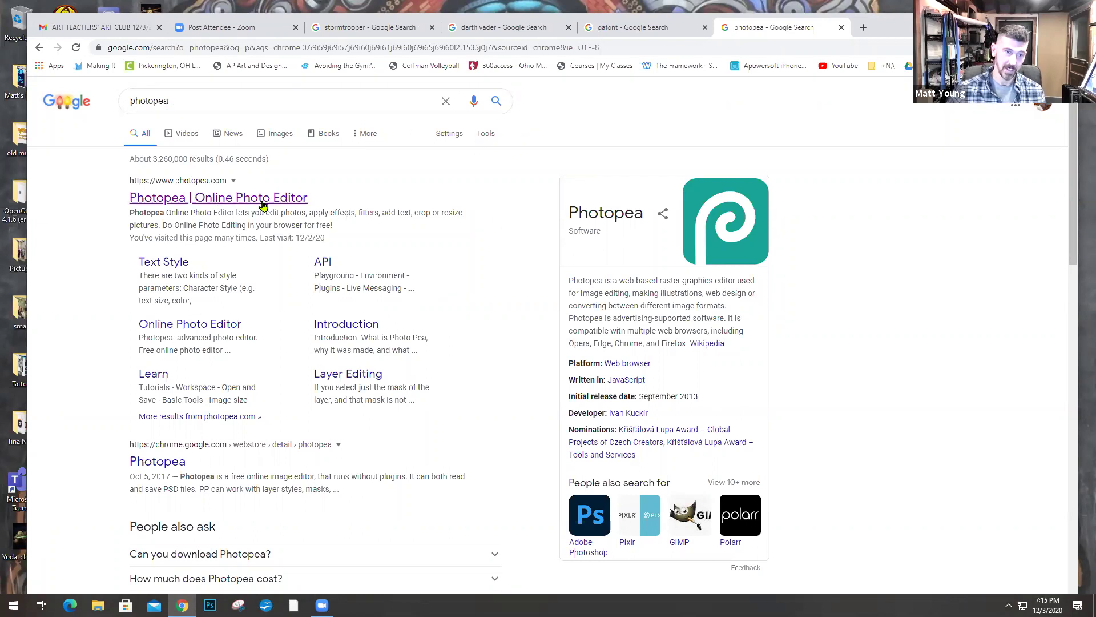
{"action": "left_click", "coordinate": [226, 200]}
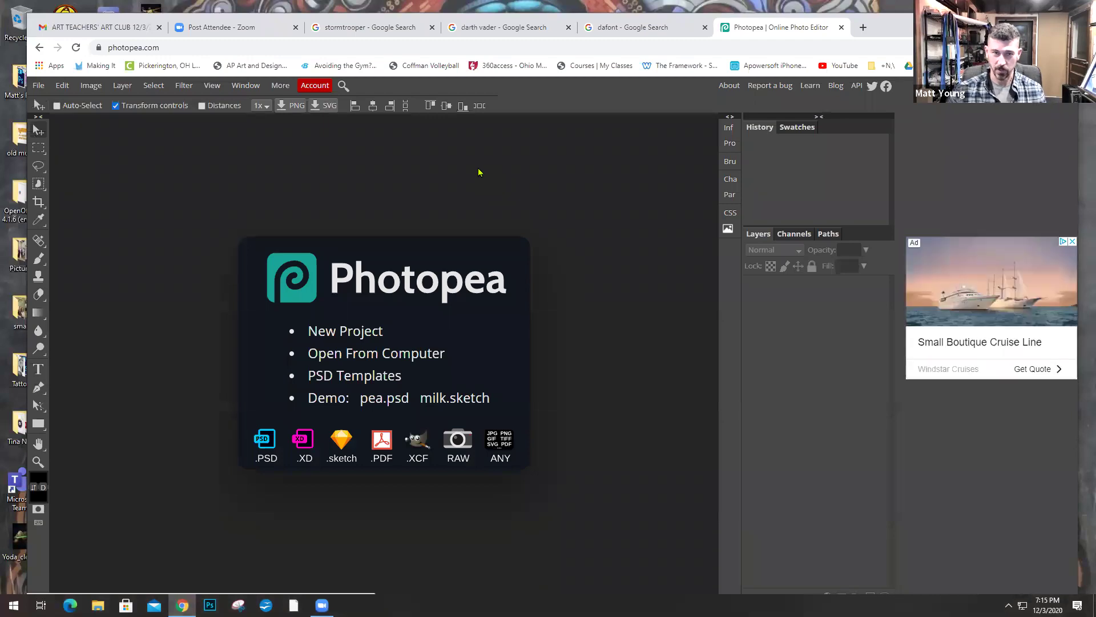
Step: Log in to Photopea with the Google account and close the account window
{"action": "left_click", "coordinate": [314, 86]}
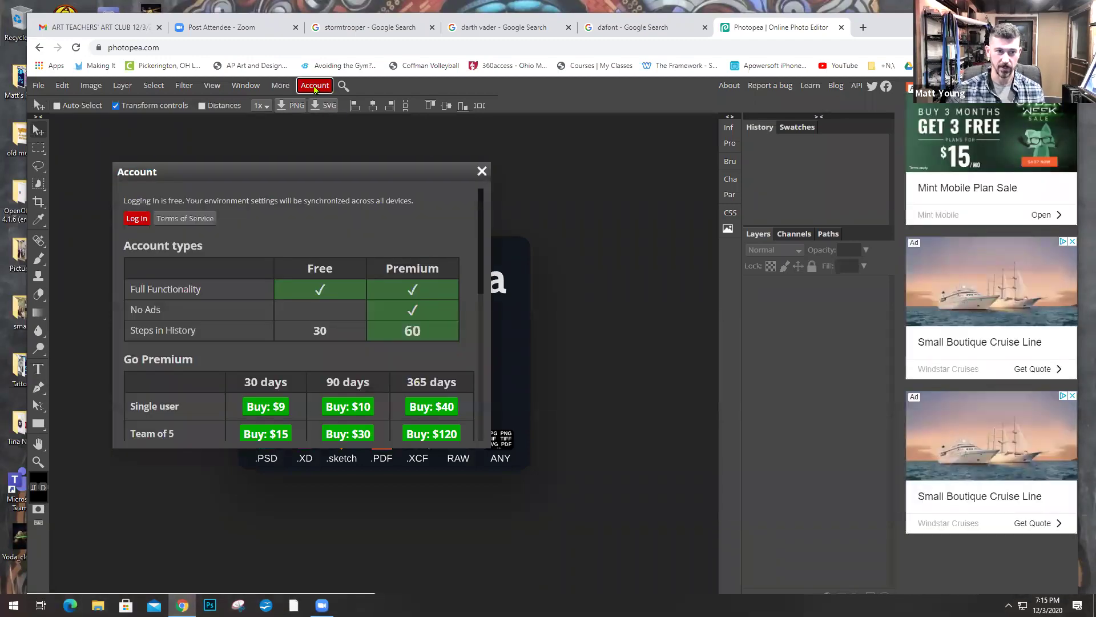
{"action": "left_click", "coordinate": [128, 220]}
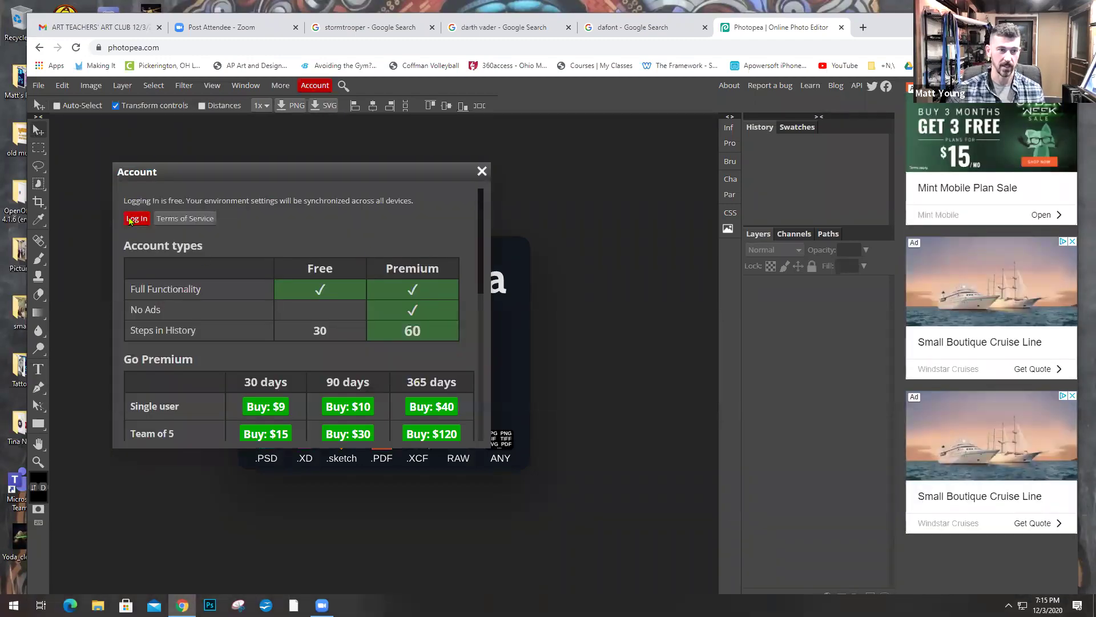
{"action": "left_click", "coordinate": [563, 180]}
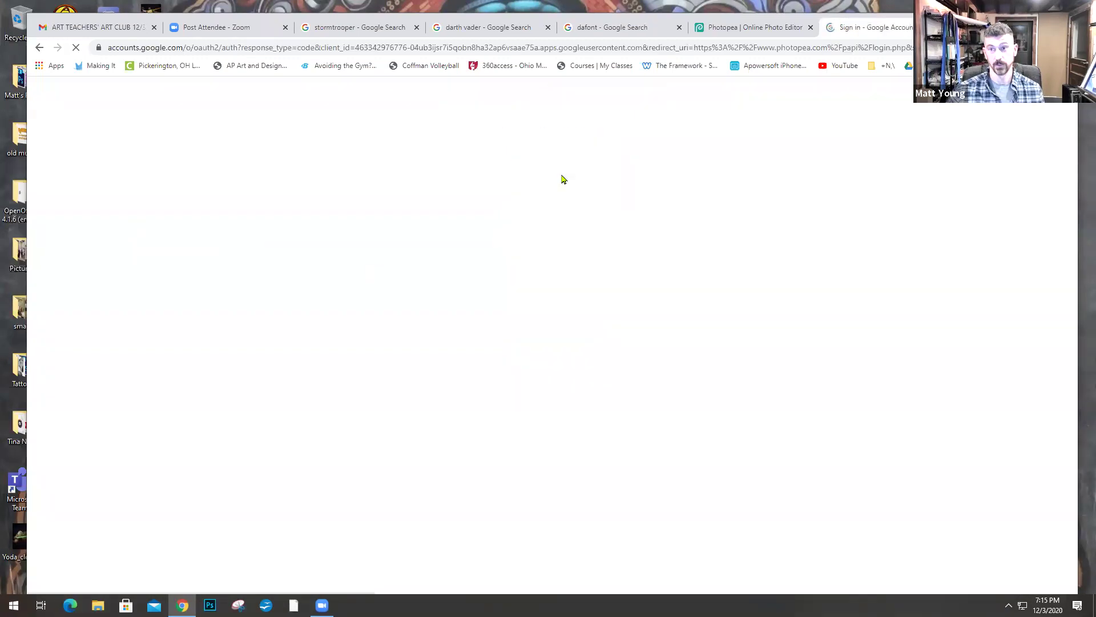
{"action": "left_click", "coordinate": [496, 265]}
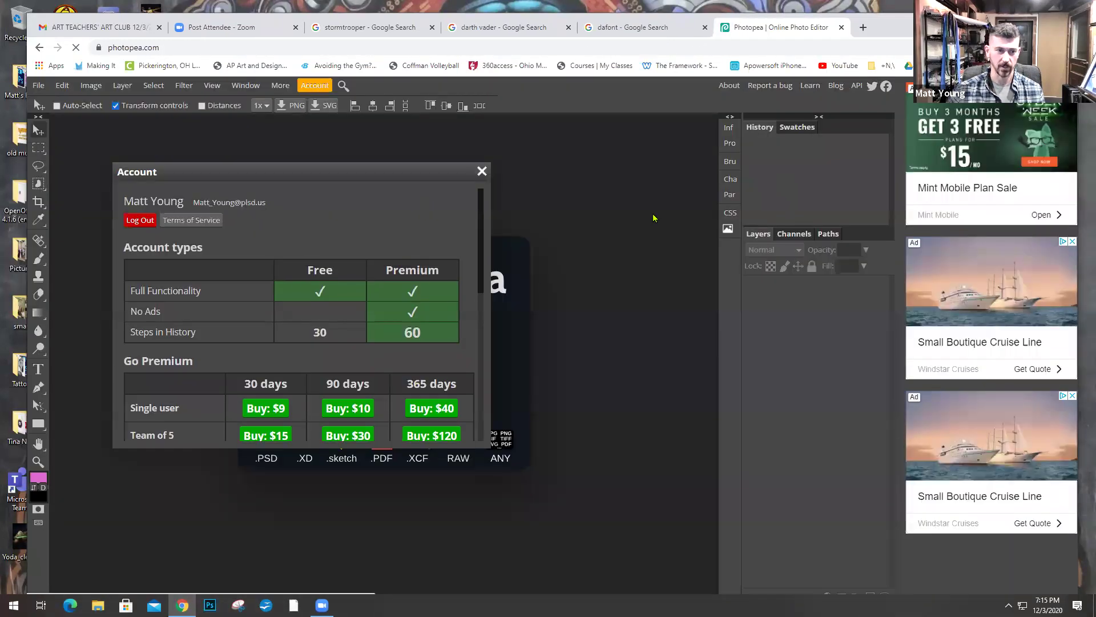
{"action": "left_click", "coordinate": [481, 172]}
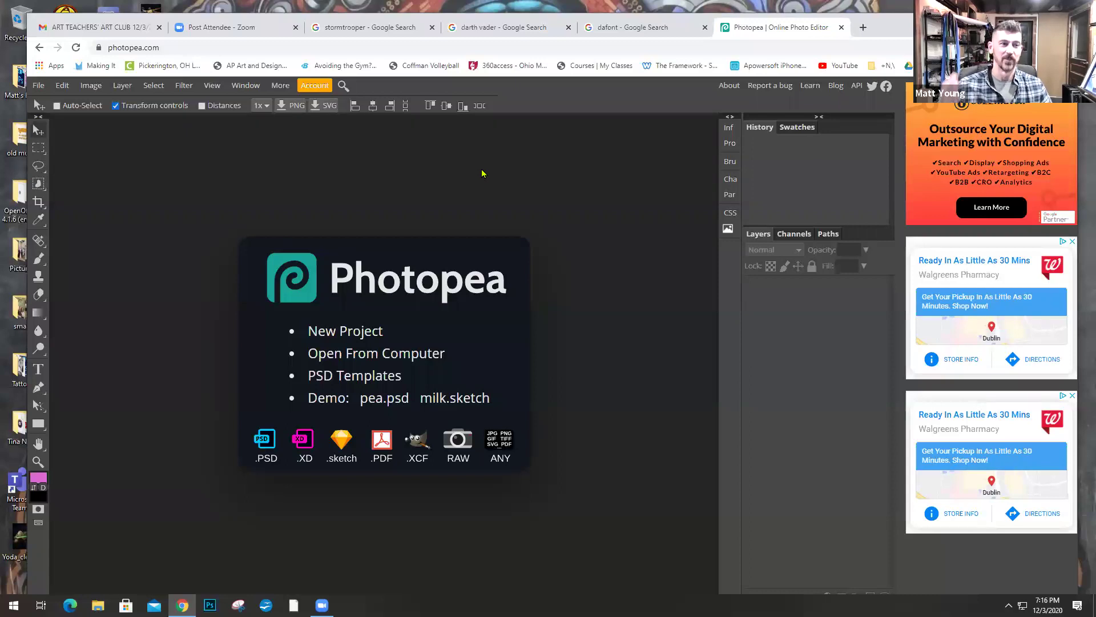
{"action": "left_click", "coordinate": [38, 86]}
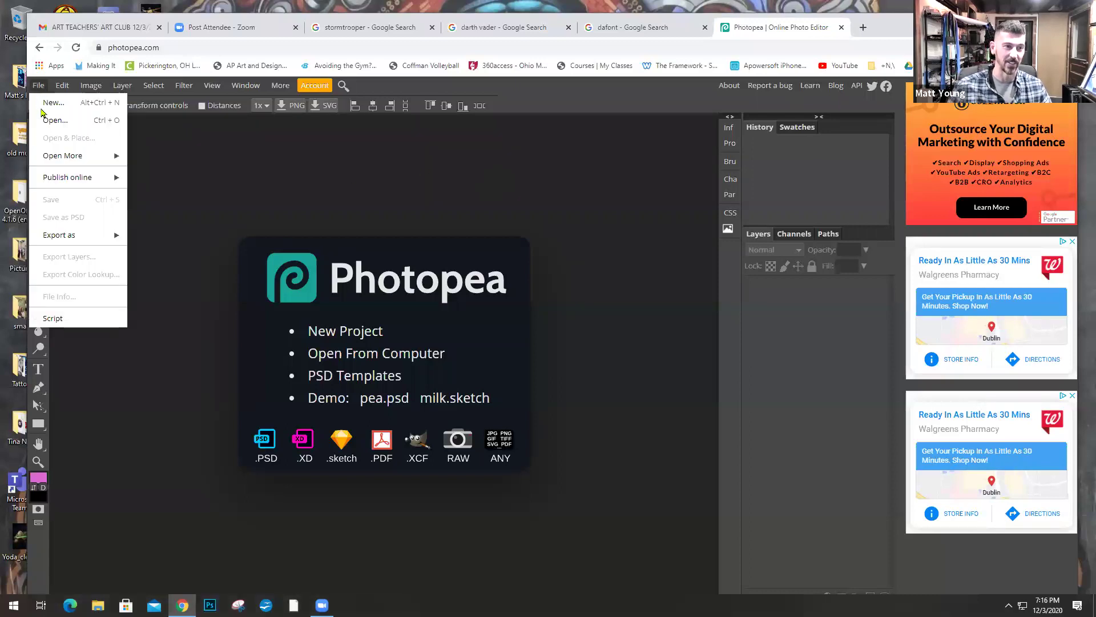
{"action": "left_click", "coordinate": [236, 182]}
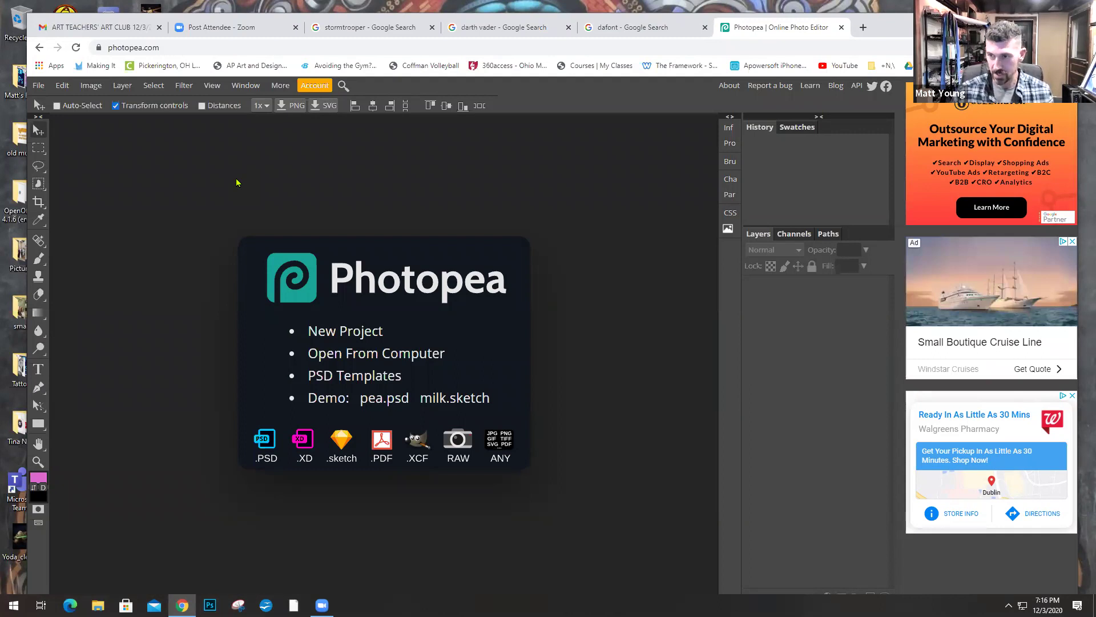
Step: Filter the stormtrooper image search results to large images only
{"action": "left_click", "coordinate": [365, 29]}
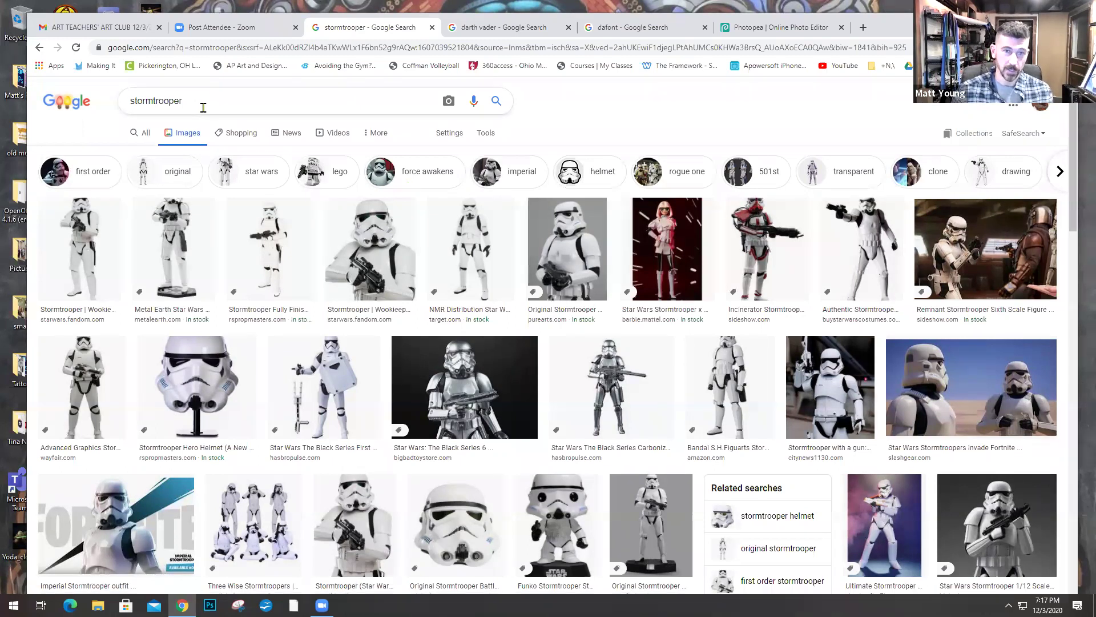
{"action": "left_click", "coordinate": [487, 136]}
{"action": "left_click", "coordinate": [128, 154]}
{"action": "left_click", "coordinate": [145, 192]}
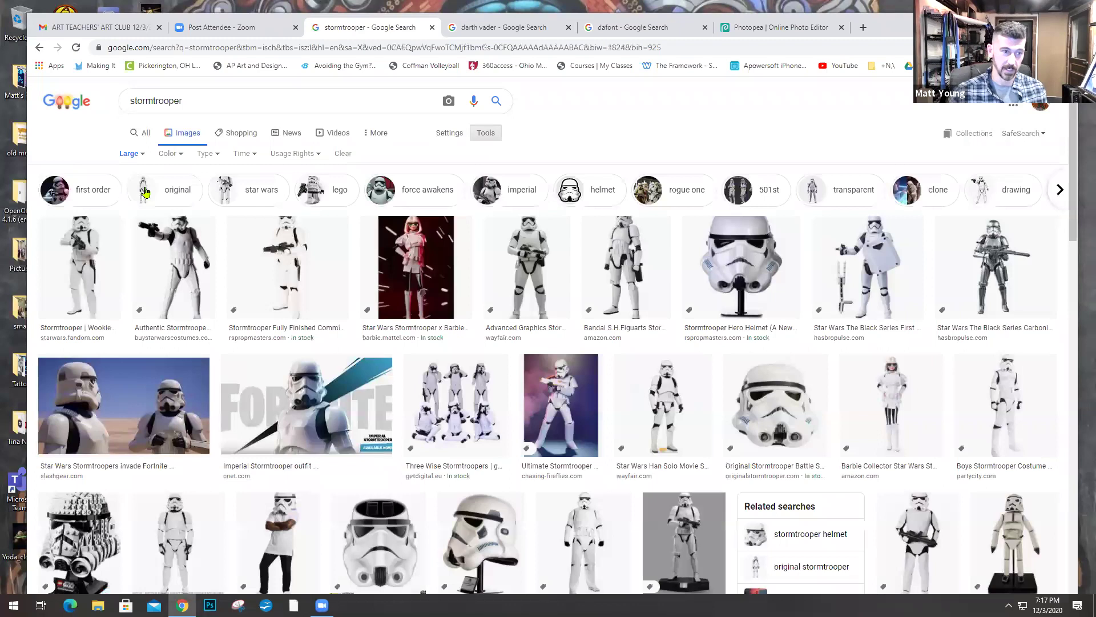
Step: Open the first stormtrooper picture in its own tab, inspect it at full size, and close that tab
{"action": "left_click", "coordinate": [94, 270]}
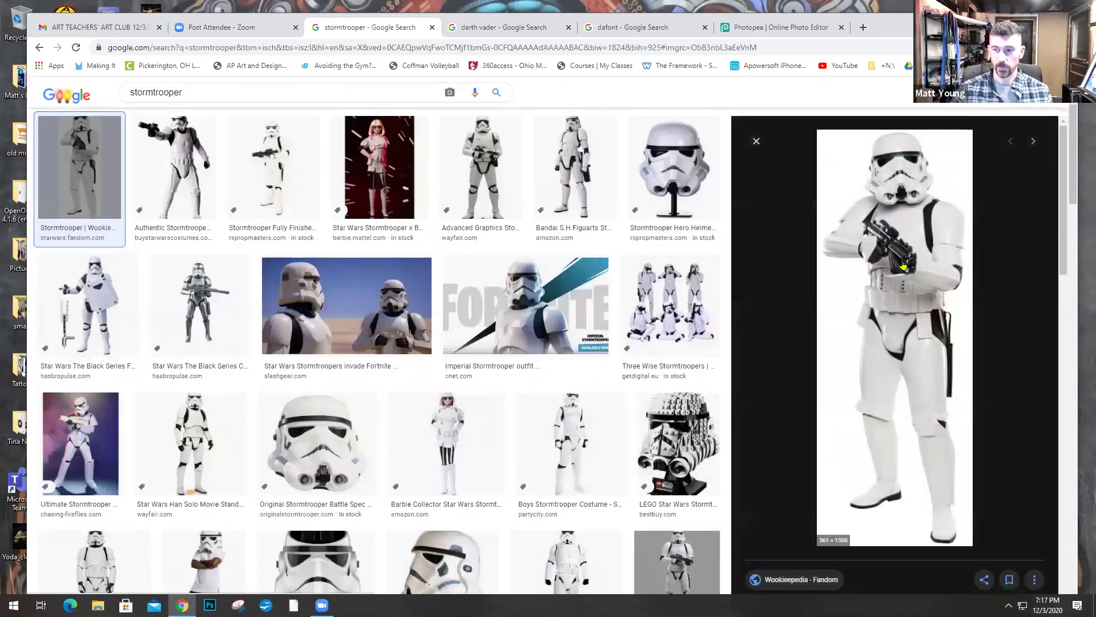
{"action": "right_click", "coordinate": [903, 265]}
{"action": "left_click", "coordinate": [931, 350]}
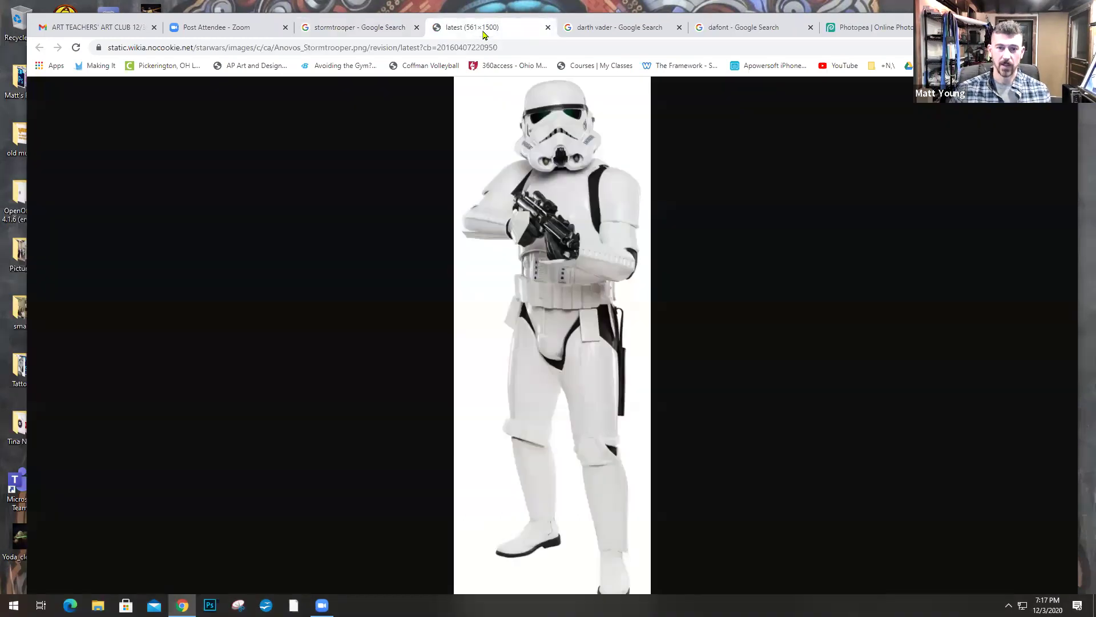
{"action": "left_click", "coordinate": [485, 31]}
{"action": "left_click", "coordinate": [557, 261]}
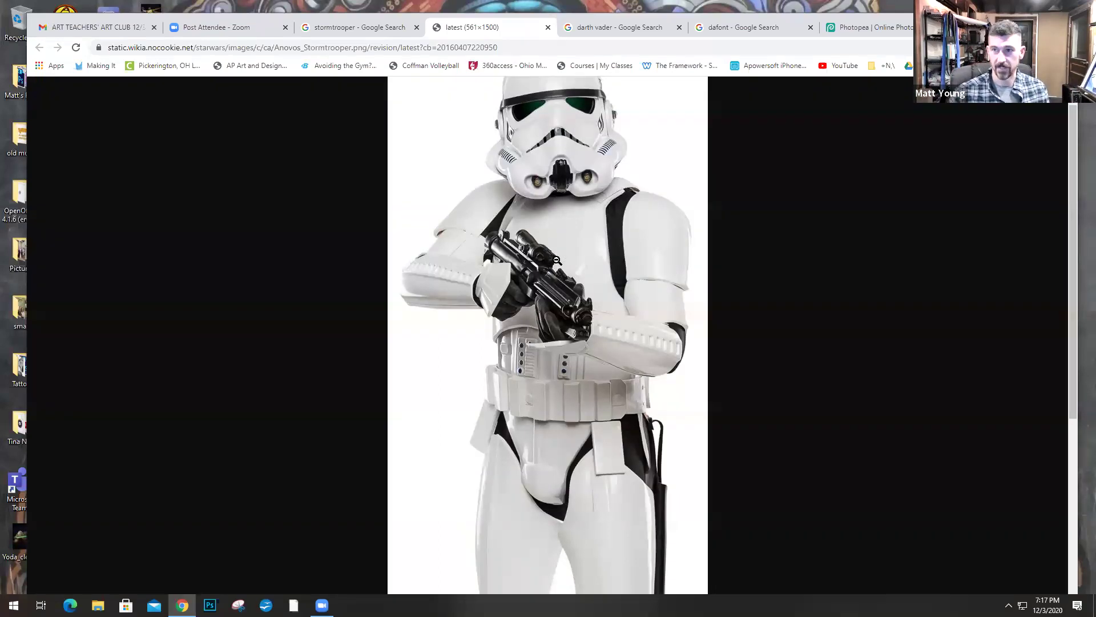
{"action": "left_click", "coordinate": [547, 29]}
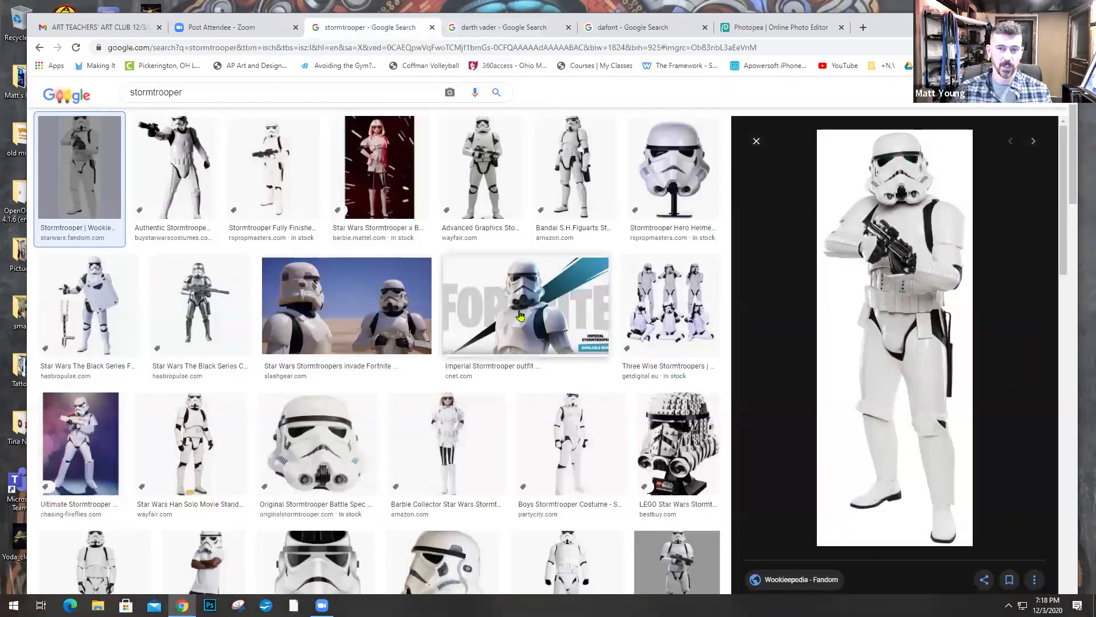
Step: Preview the red-background Darth Vader picture in the Darth Vader image results and return to the stormtrooper results
{"action": "scroll", "coordinate": [527, 311], "scroll_direction": "up", "scroll_amount": 1}
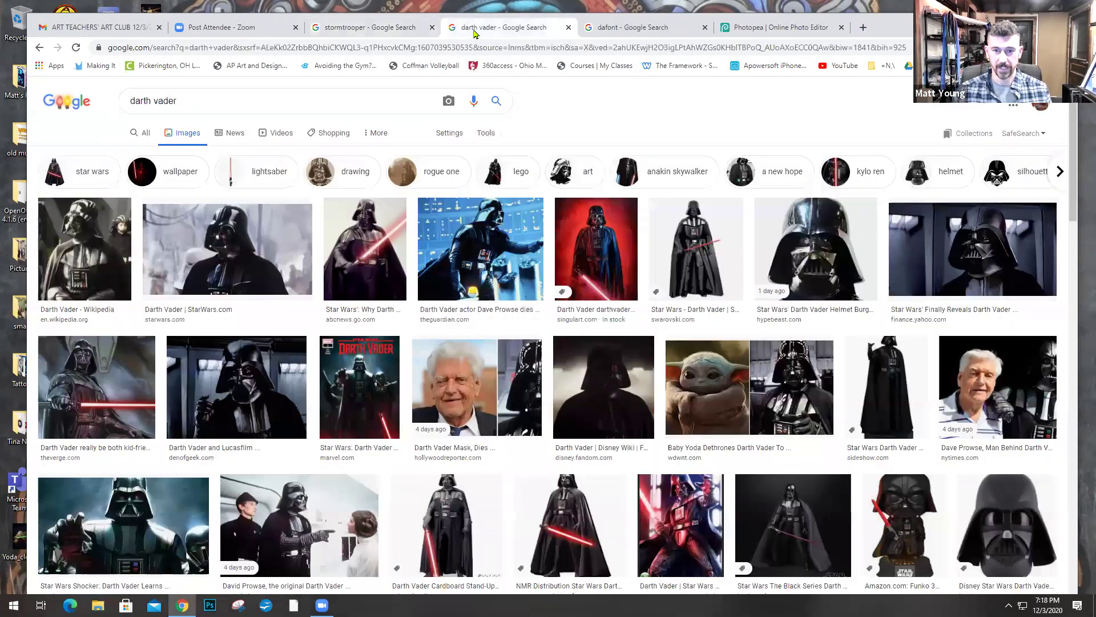
{"action": "left_click", "coordinate": [474, 31]}
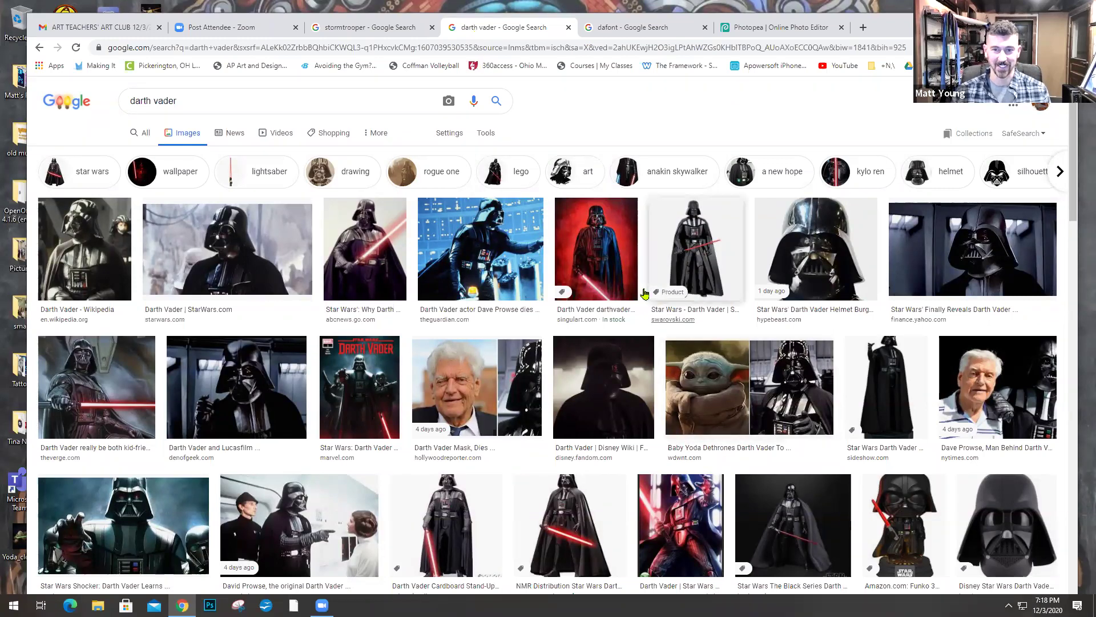
{"action": "left_click", "coordinate": [617, 268]}
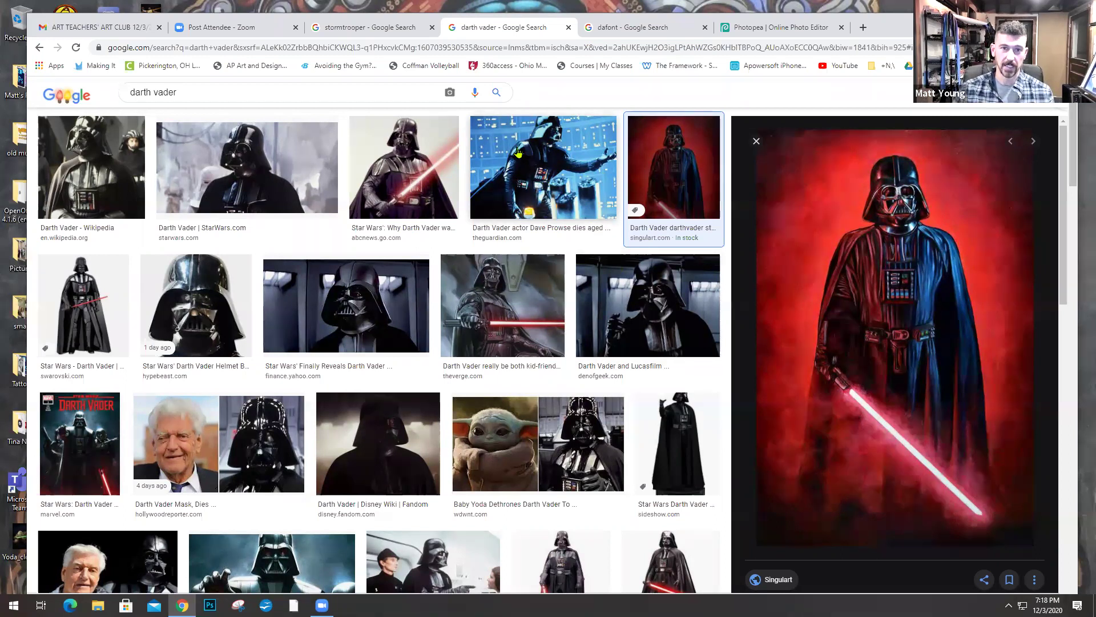
{"action": "key", "text": "ctrl+shift+Tab"}
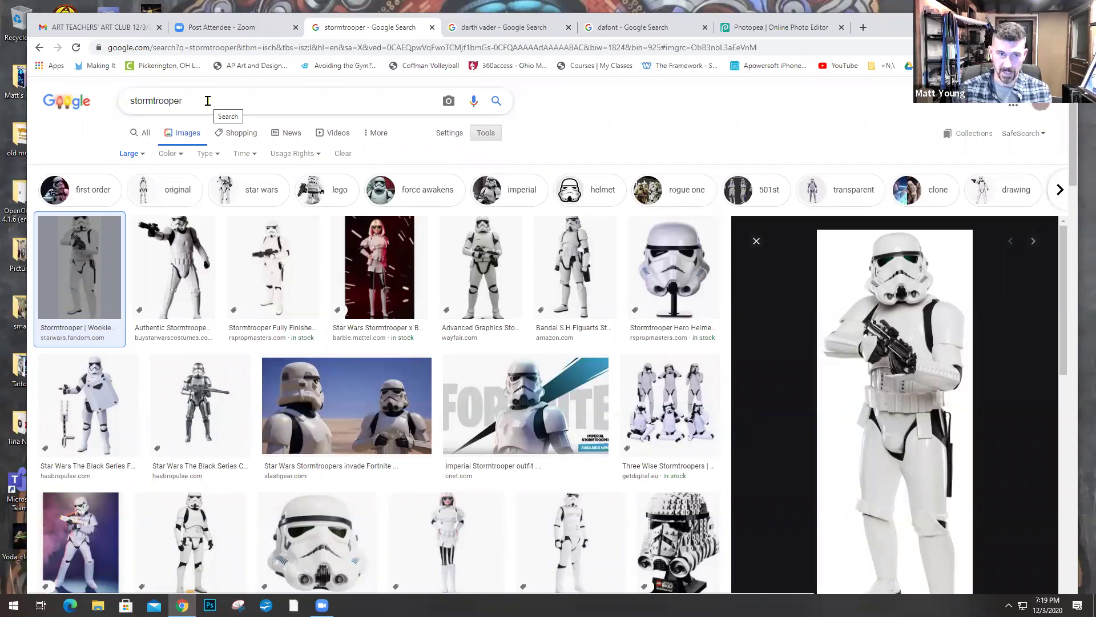
{"action": "left_click", "coordinate": [356, 96]}
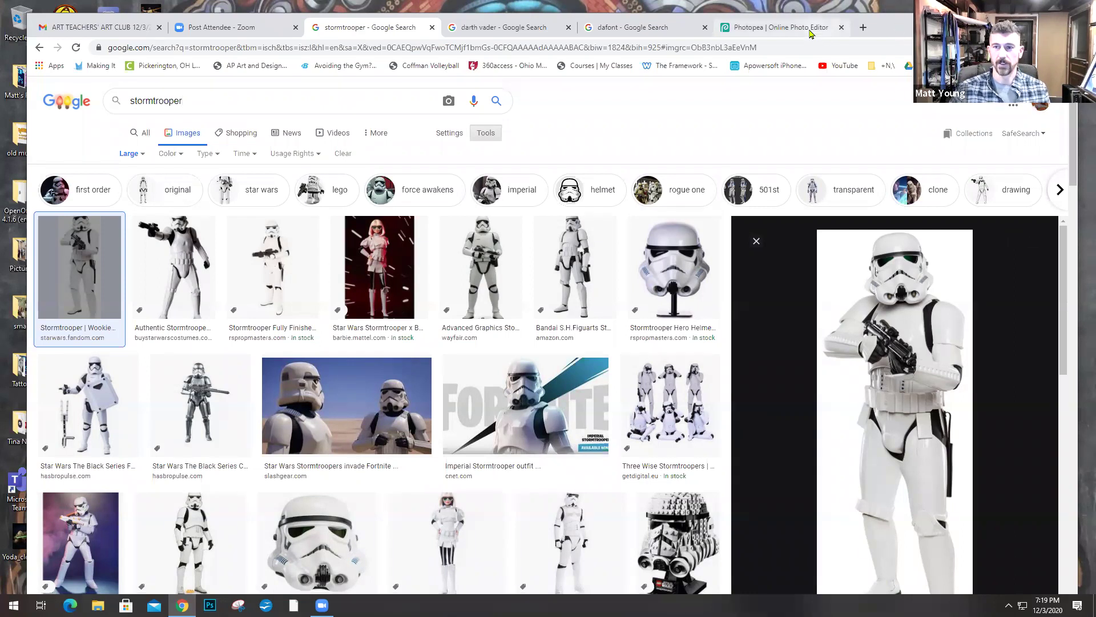
Step: Return to Photopea, shrink the browser window to reach the desktop, and view the Lebron James photo, closing it when done
{"action": "left_click", "coordinate": [780, 28]}
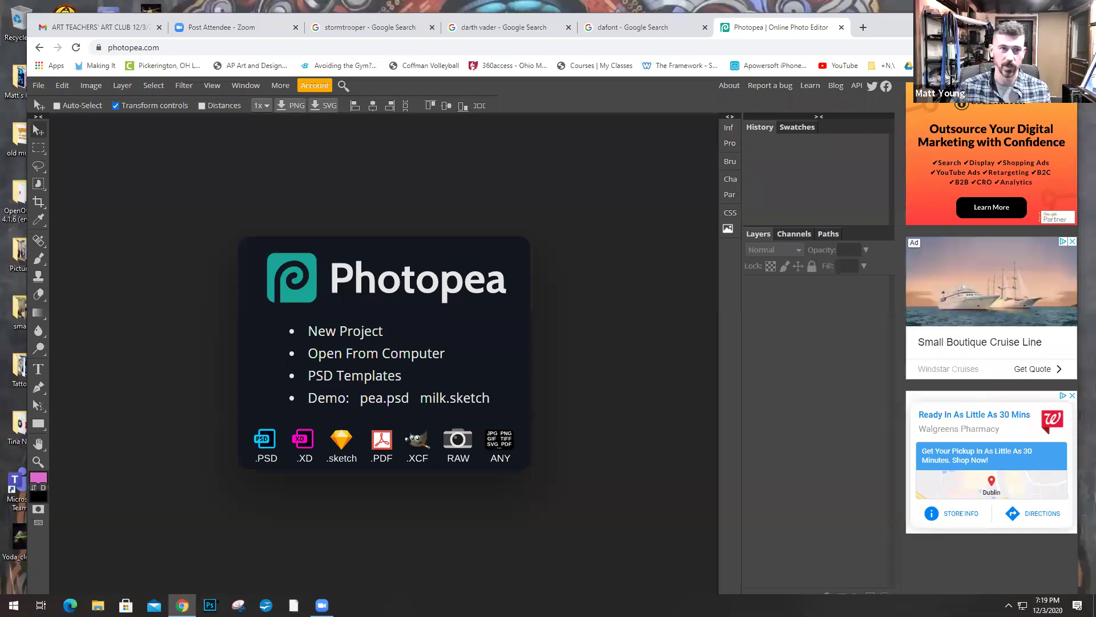
{"action": "key", "text": "super+Down"}
{"action": "double_click", "coordinate": [150, 23]}
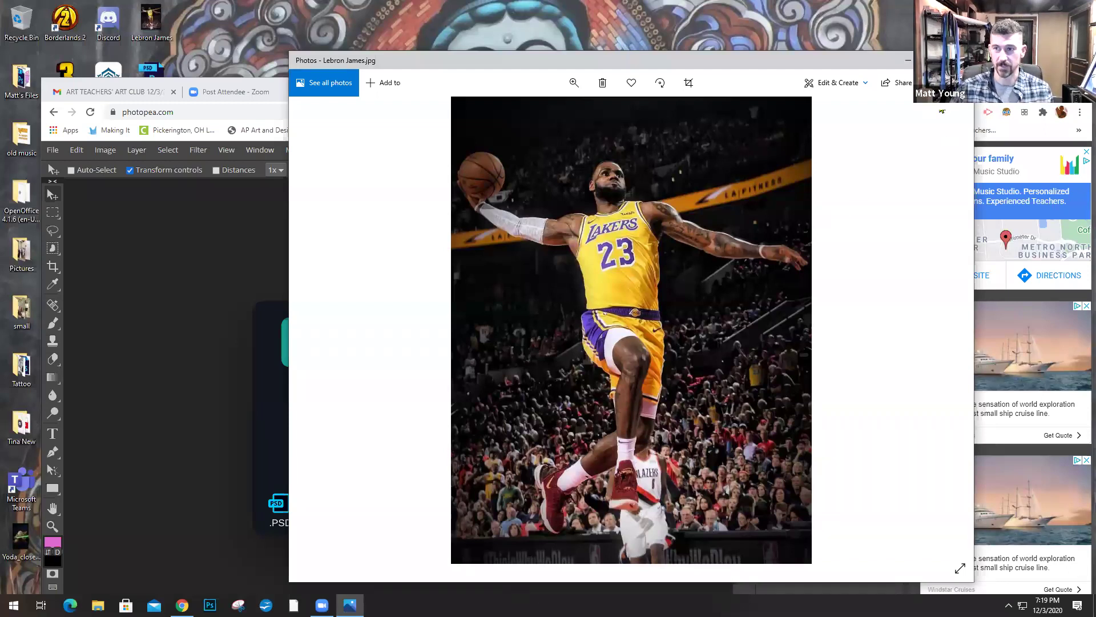
{"action": "key", "text": "alt+F4"}
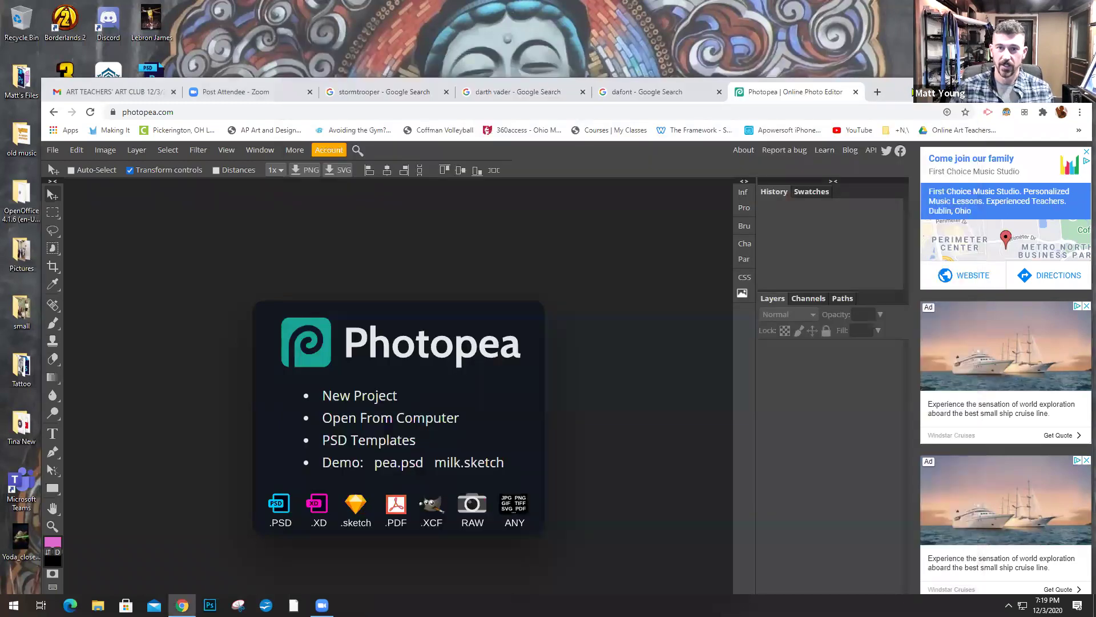
Step: Create a new project from the Letter print preset, 8.5 x 11 in at 300 DPI with a white background
{"action": "left_click_drag", "start_coordinate": [912, 85], "coordinate": [898, 21]}
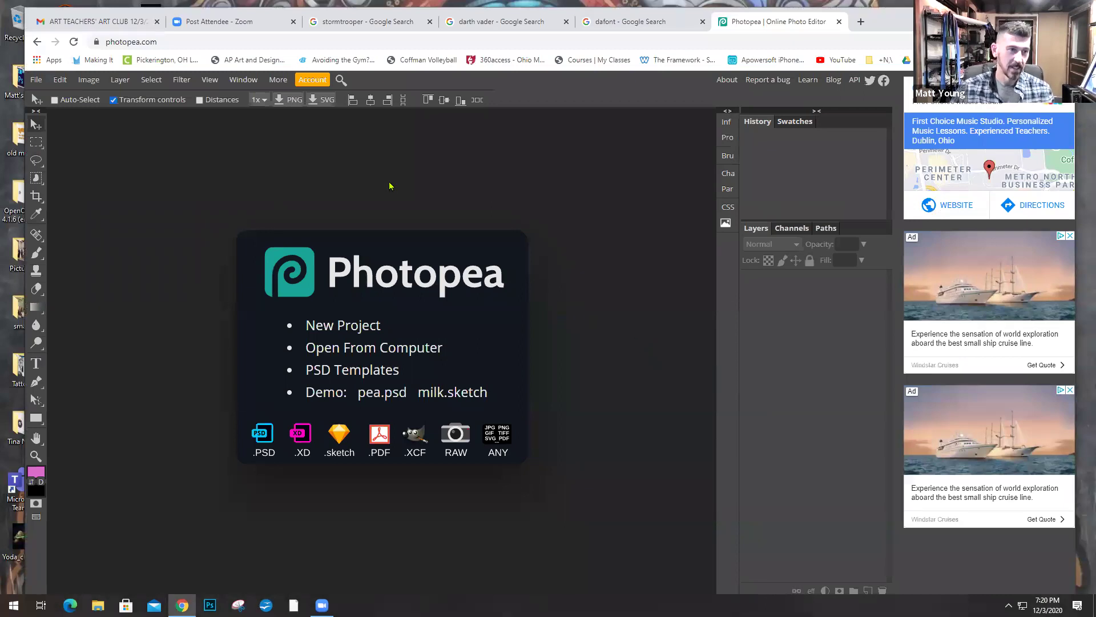
{"action": "left_click", "coordinate": [36, 80]}
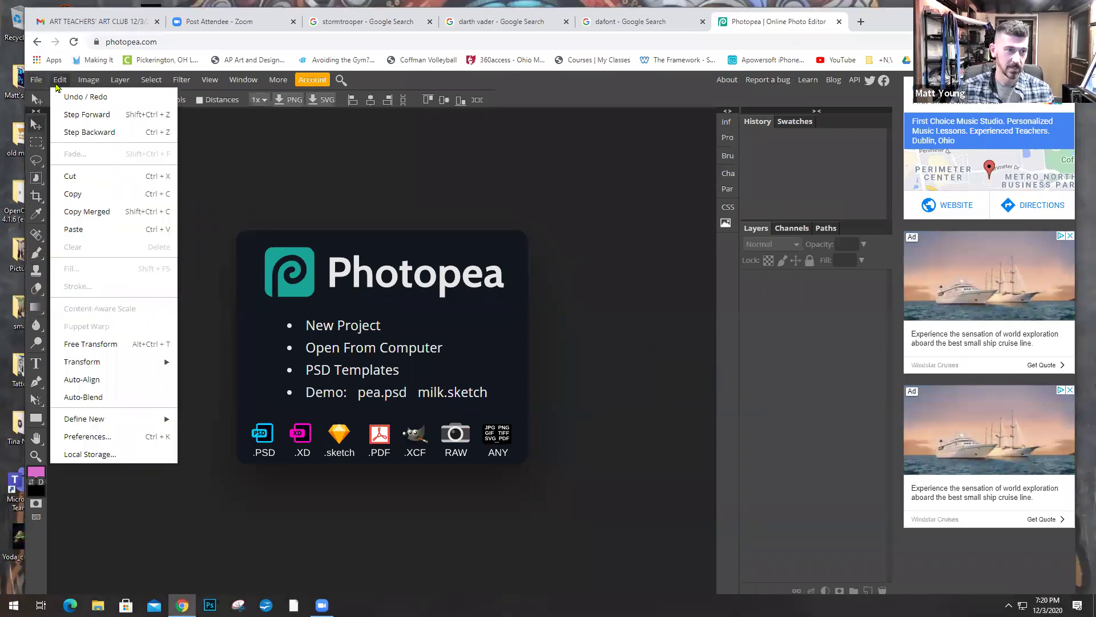
{"action": "left_click", "coordinate": [54, 97]}
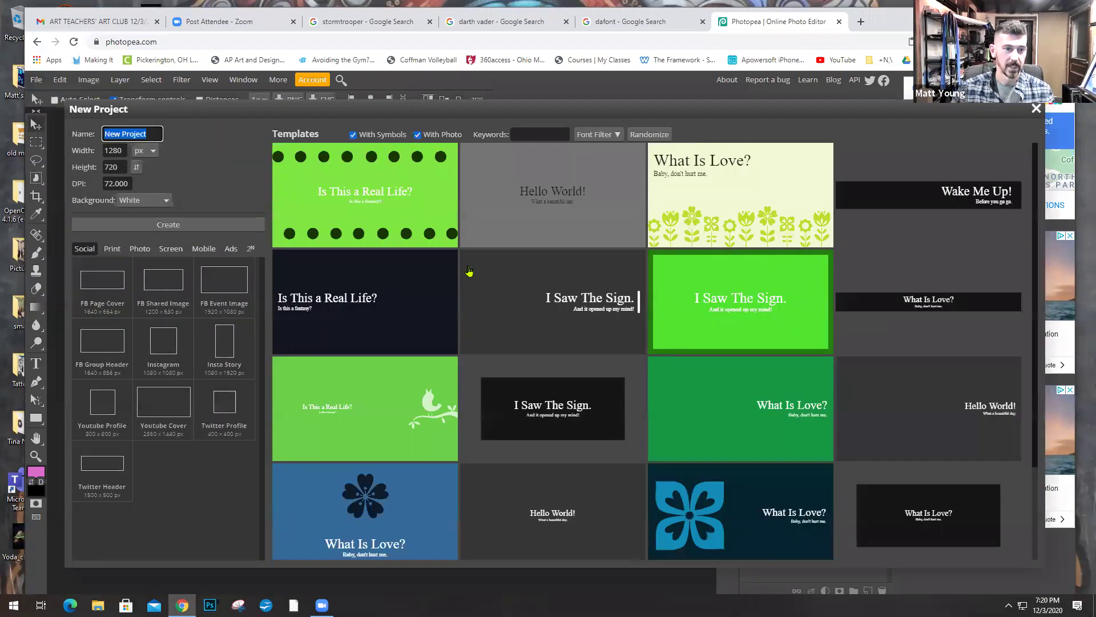
{"action": "left_click", "coordinate": [114, 254]}
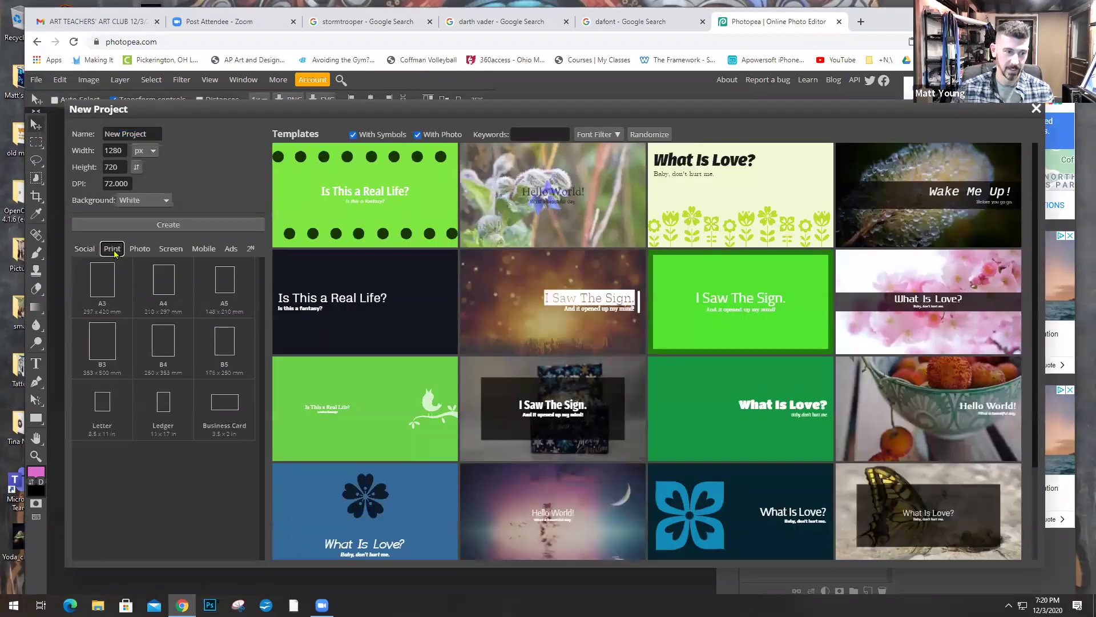
{"action": "left_click", "coordinate": [106, 409]}
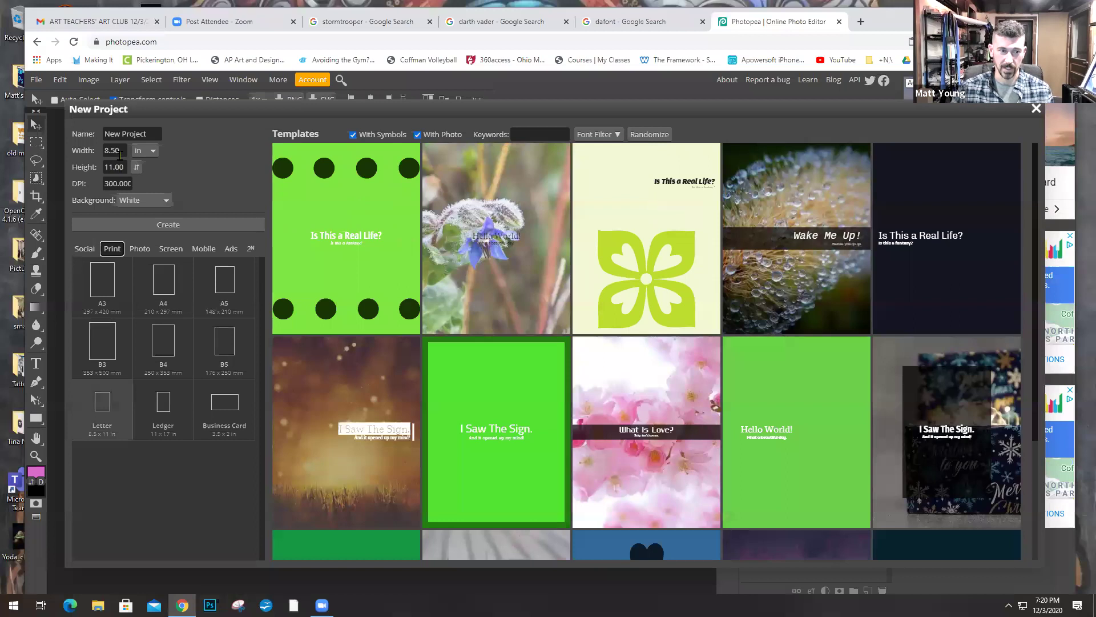
{"action": "left_click", "coordinate": [174, 227]}
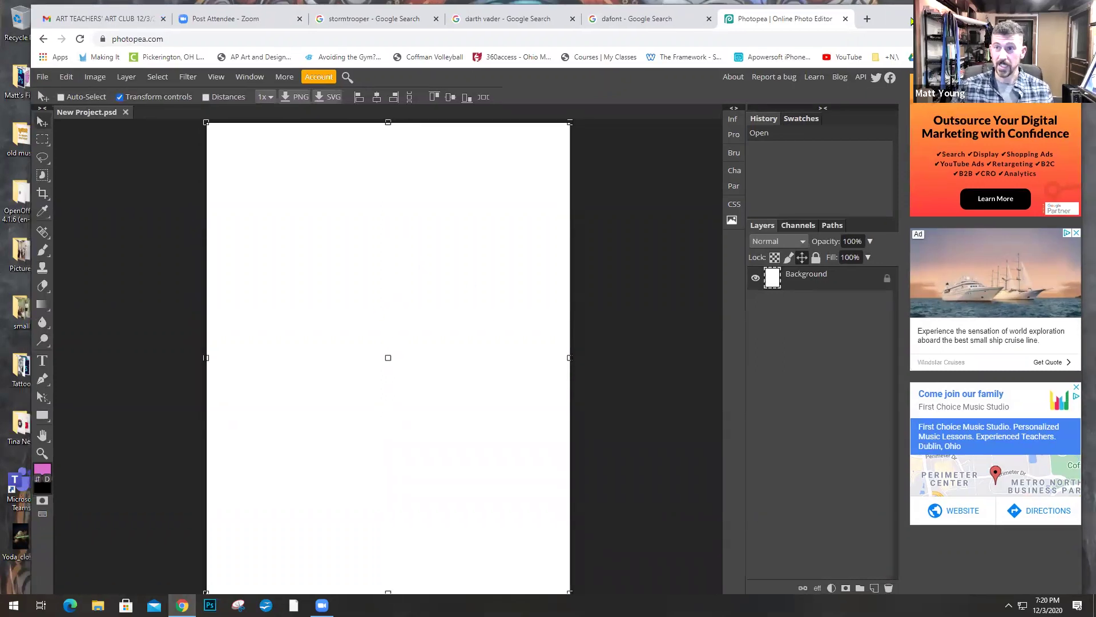
Step: Place the Lebron James photo from the desktop into the new project and commit the placement
{"action": "left_click_drag", "start_coordinate": [912, 23], "coordinate": [907, 77]}
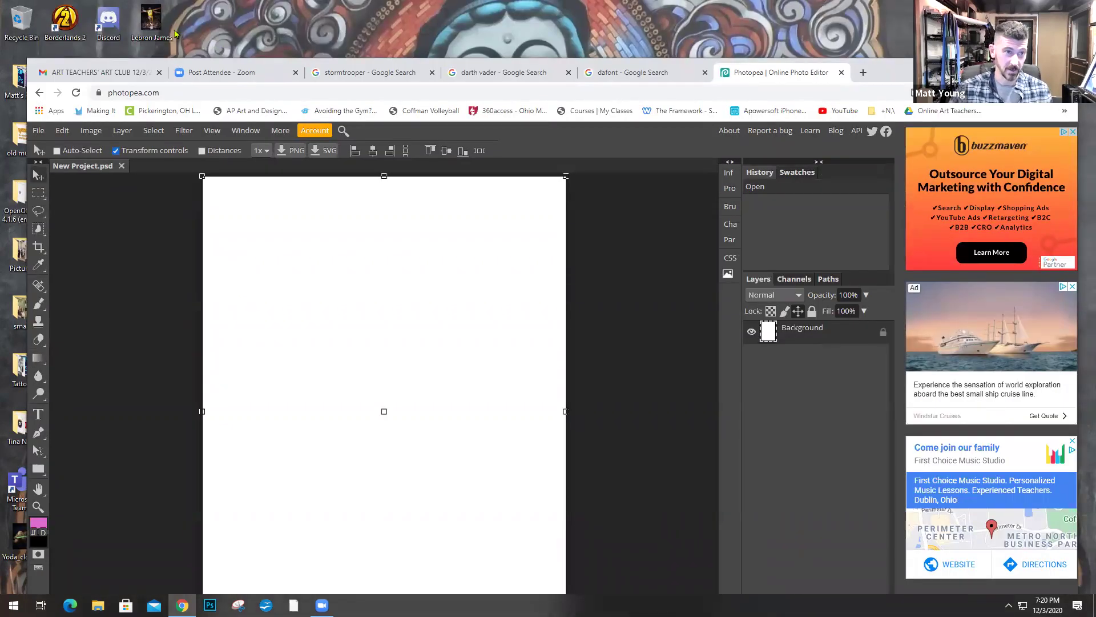
{"action": "left_click_drag", "start_coordinate": [152, 17], "coordinate": [446, 394]}
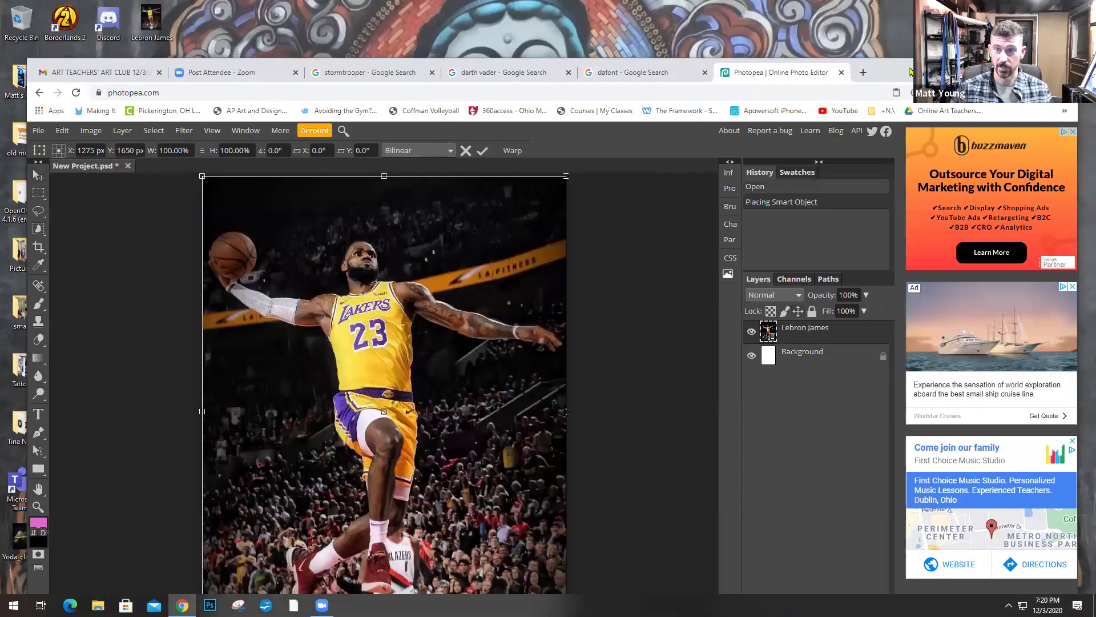
{"action": "double_click", "coordinate": [908, 64]}
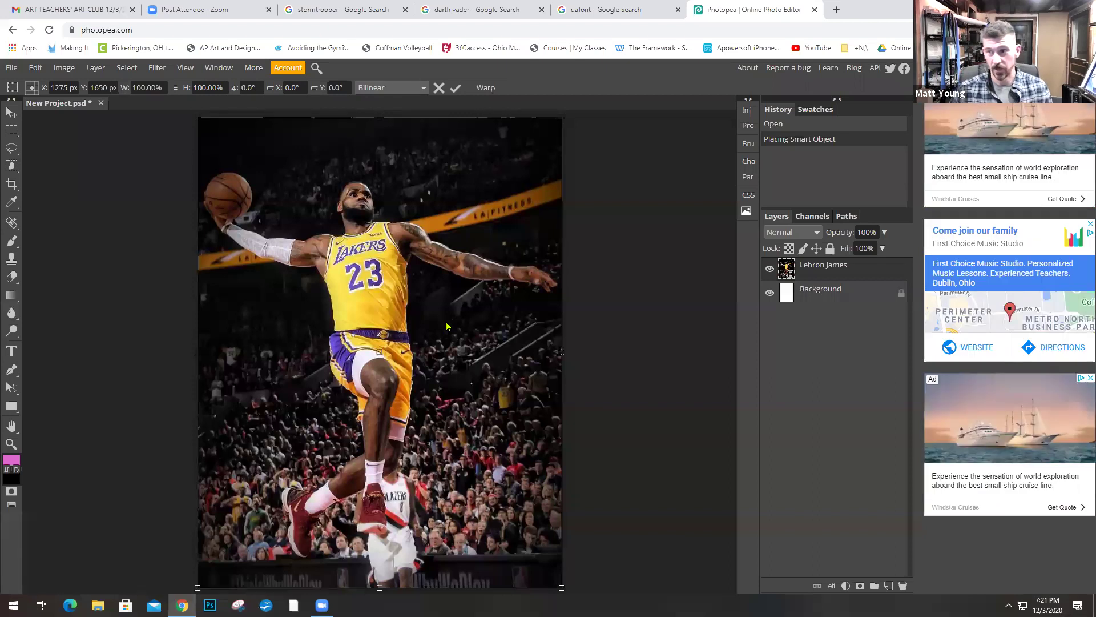
{"action": "left_click", "coordinate": [12, 112]}
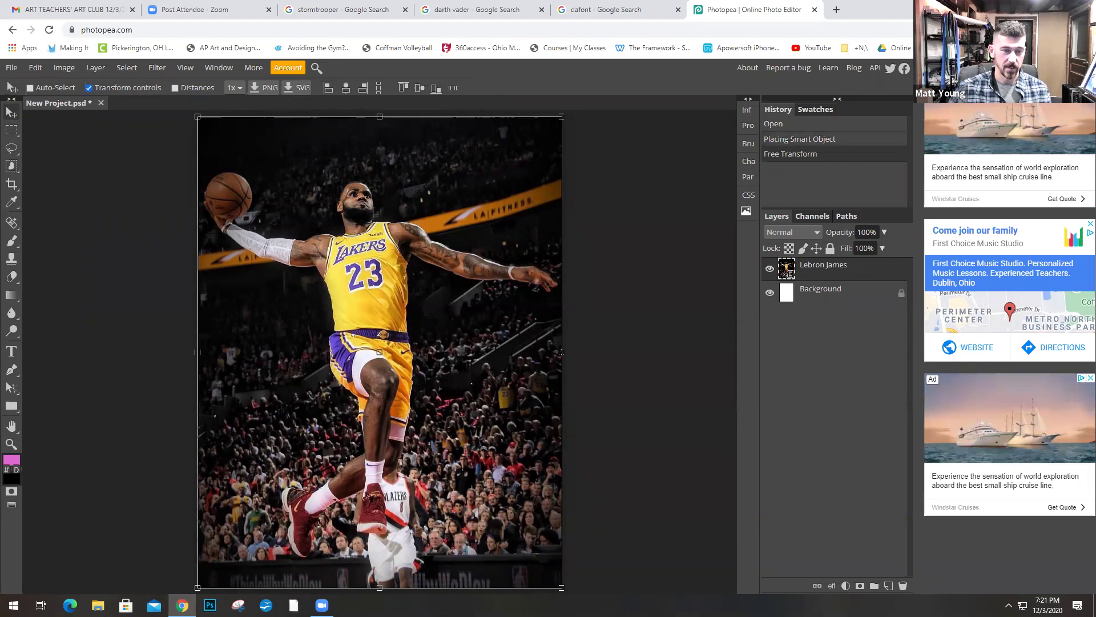
Step: Try moving and resizing the Lebron James photo, and commit the transform at 100% scale
{"action": "mouse_move", "coordinate": [410, 328]}
{"action": "left_mouse_down"}
{"action": "mouse_move", "coordinate": [365, 388]}
{"action": "mouse_move", "coordinate": [428, 341]}
{"action": "mouse_move", "coordinate": [419, 329]}
{"action": "left_mouse_up"}
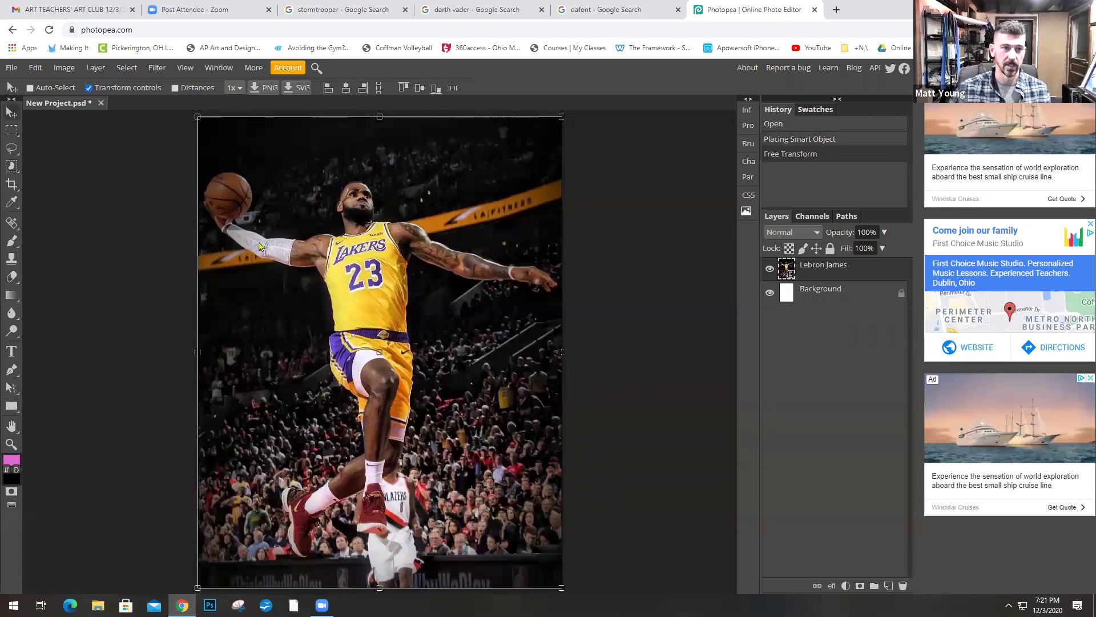
{"action": "mouse_move", "coordinate": [198, 116]}
{"action": "left_mouse_down"}
{"action": "mouse_move", "coordinate": [222, 145]}
{"action": "mouse_move", "coordinate": [188, 121]}
{"action": "mouse_move", "coordinate": [197, 114]}
{"action": "mouse_move", "coordinate": [202, 139]}
{"action": "mouse_move", "coordinate": [195, 132]}
{"action": "left_mouse_up"}
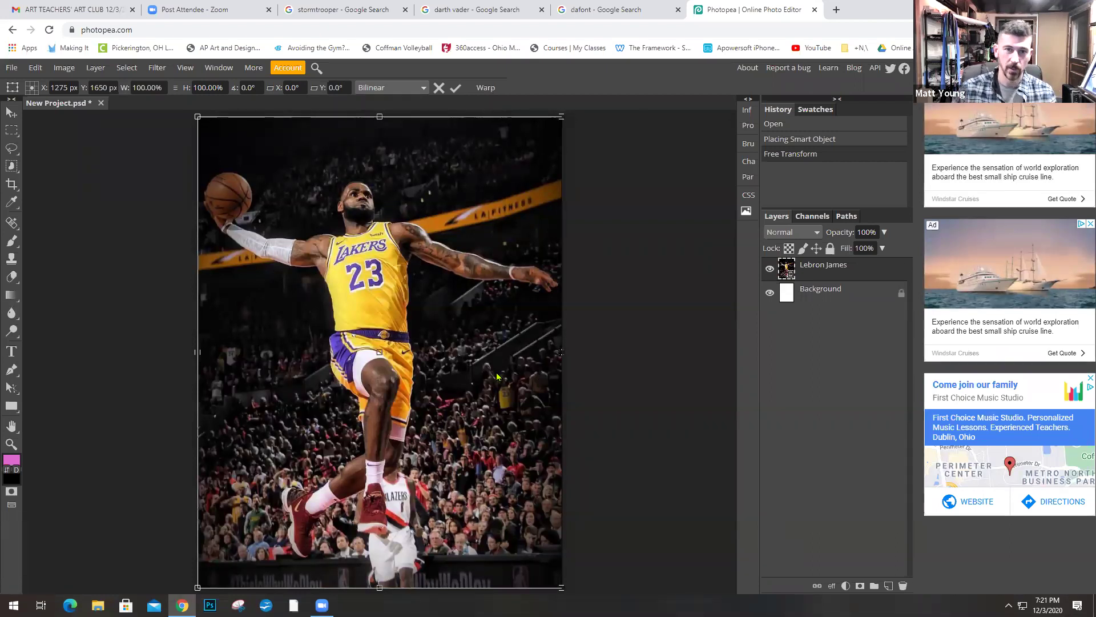
{"action": "left_click", "coordinate": [456, 88]}
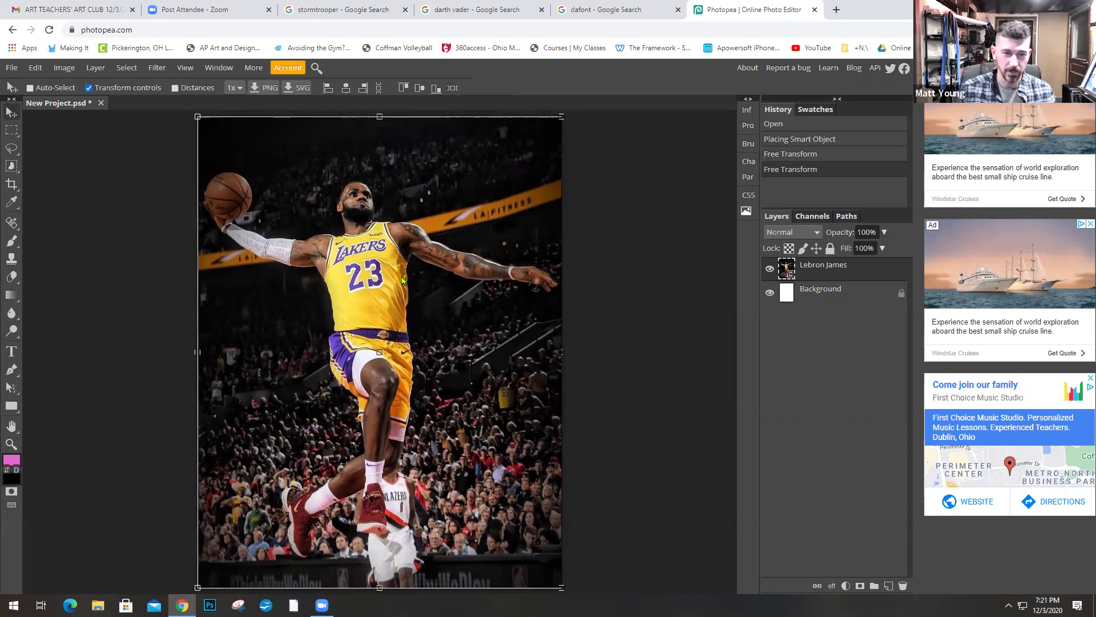
Step: Add a new layer above the Lebron James photo and name it Black
{"action": "left_click", "coordinate": [889, 587]}
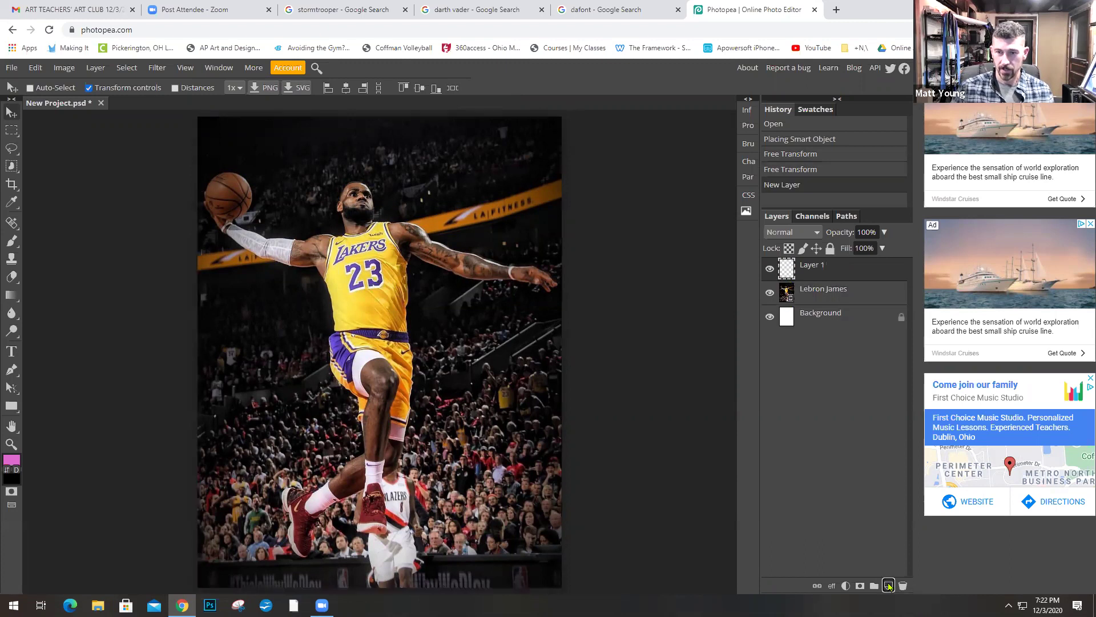
{"action": "double_click", "coordinate": [815, 267]}
{"action": "type", "text": "Black"}
{"action": "key", "text": "Return"}
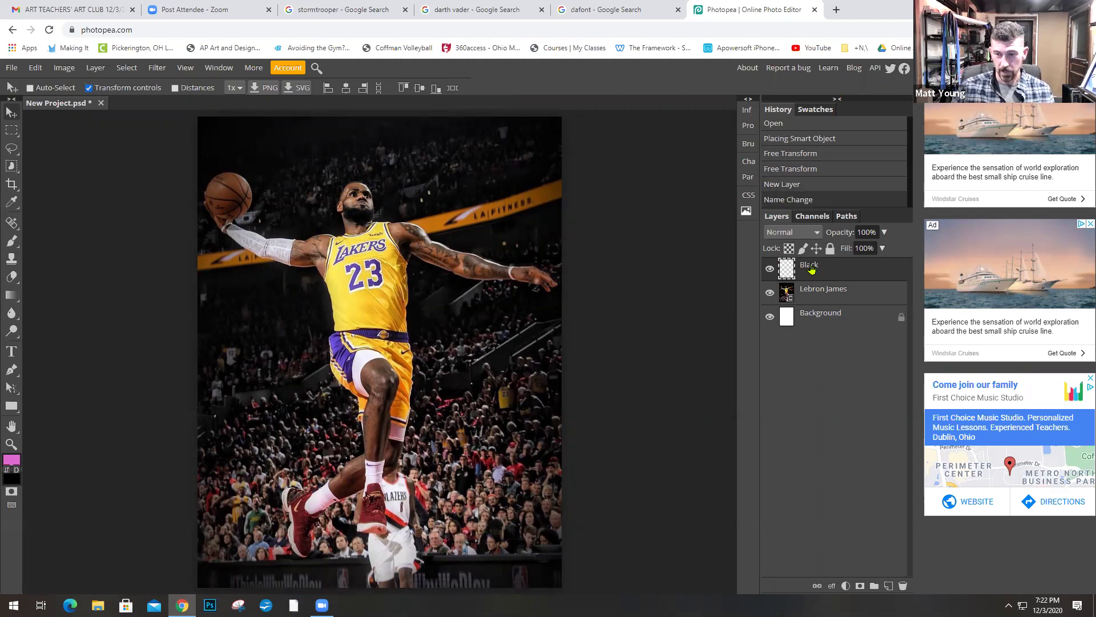
Step: Set the foreground color to black (000000) and fill the Black layer with the Paint Bucket Tool
{"action": "right_click", "coordinate": [13, 298]}
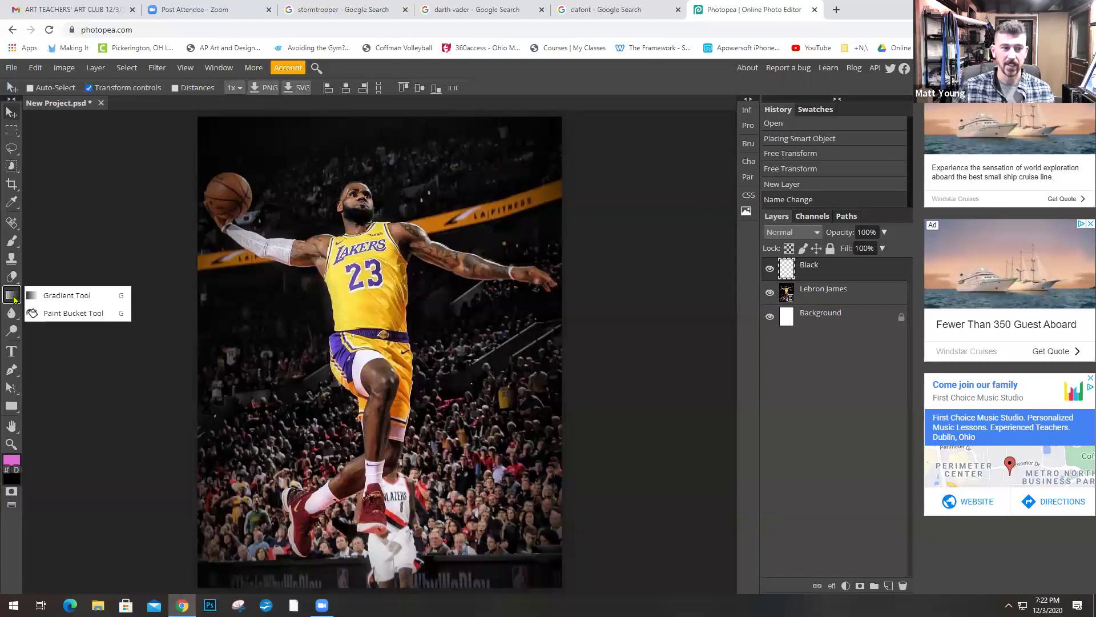
{"action": "left_click", "coordinate": [64, 317]}
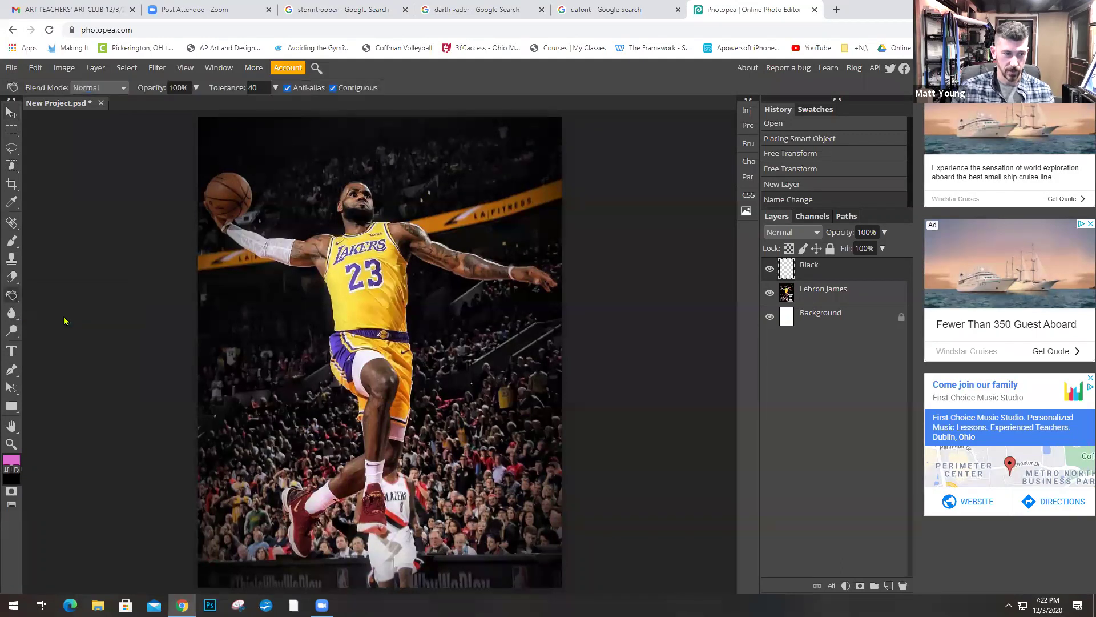
{"action": "left_click", "coordinate": [15, 463]}
{"action": "left_click", "coordinate": [237, 315]}
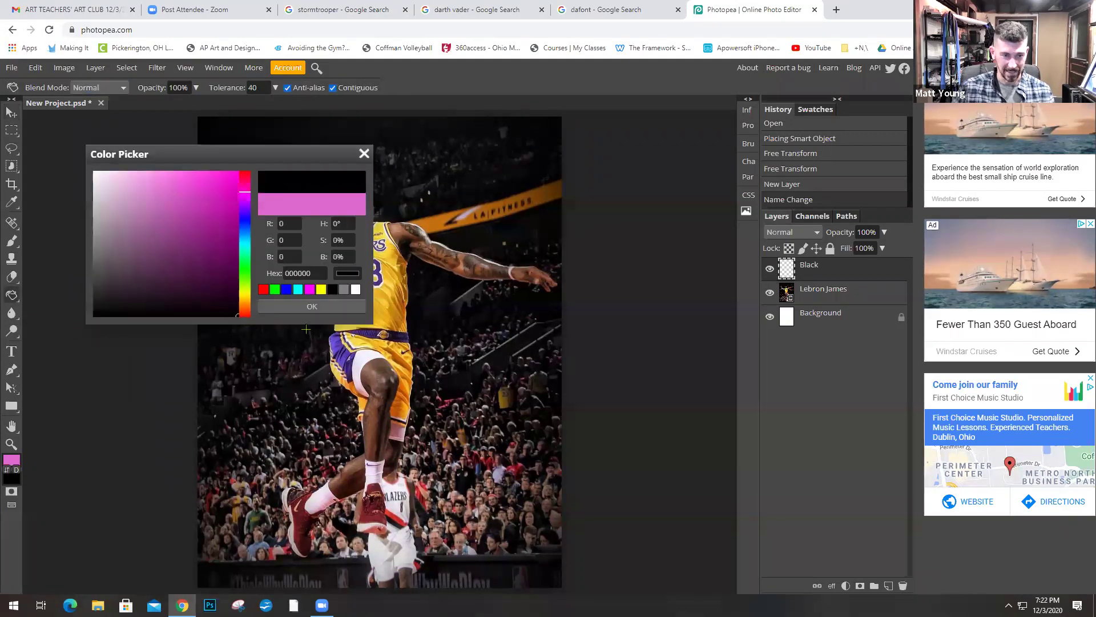
{"action": "left_click", "coordinate": [302, 308]}
{"action": "left_click", "coordinate": [320, 326]}
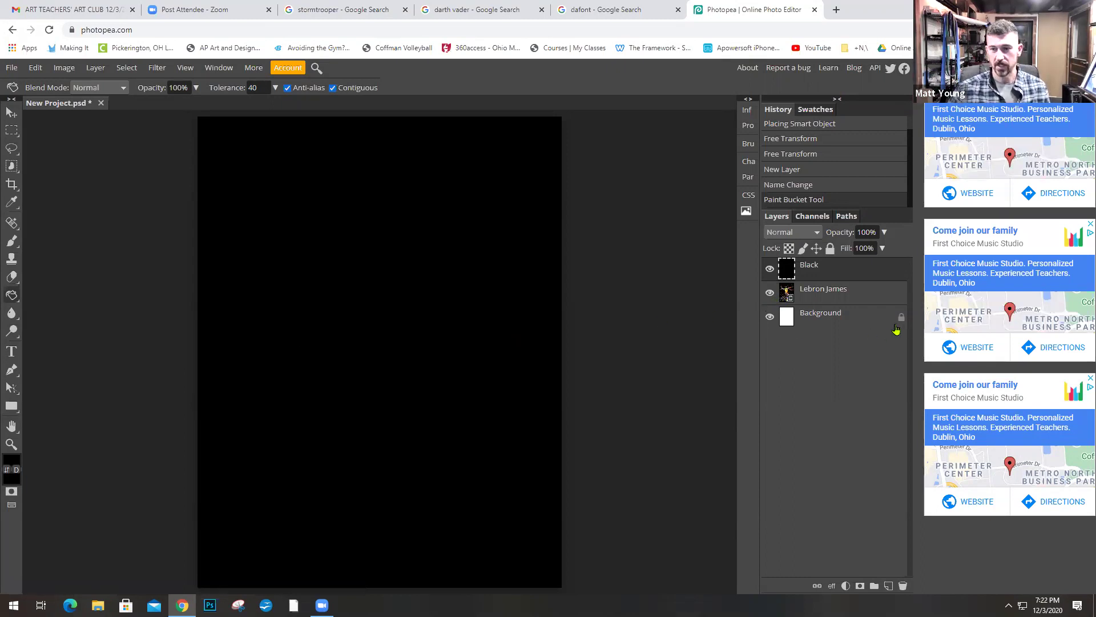
Step: Lower the Black layer's opacity to 39%
{"action": "left_click", "coordinate": [884, 232]}
{"action": "left_click_drag", "start_coordinate": [885, 249], "coordinate": [850, 255]}
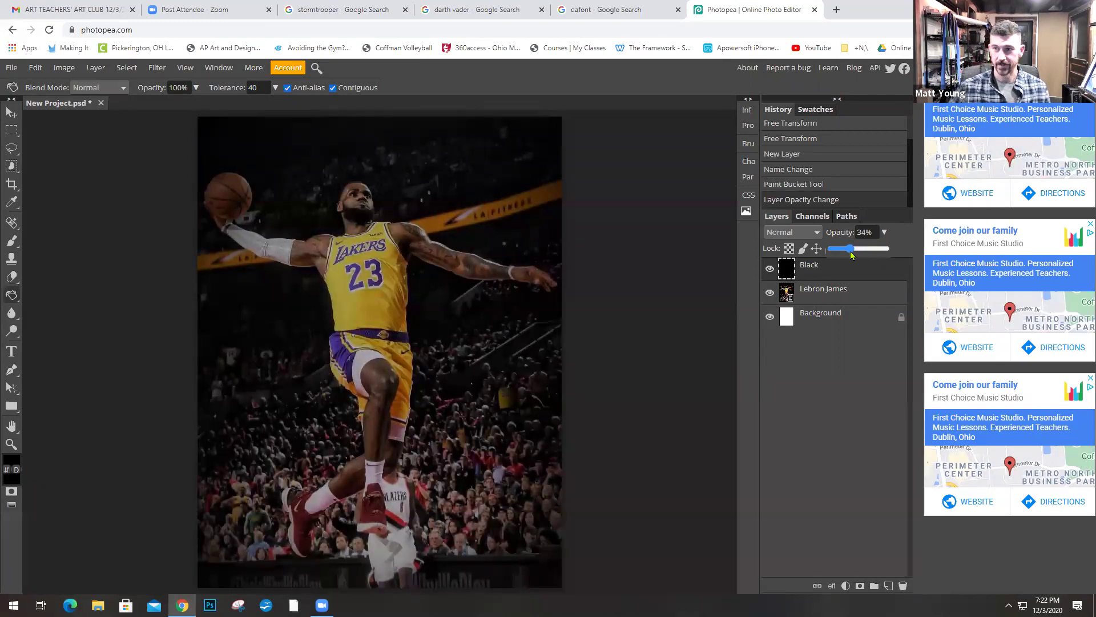
{"action": "left_click_drag", "start_coordinate": [851, 254], "coordinate": [854, 252]}
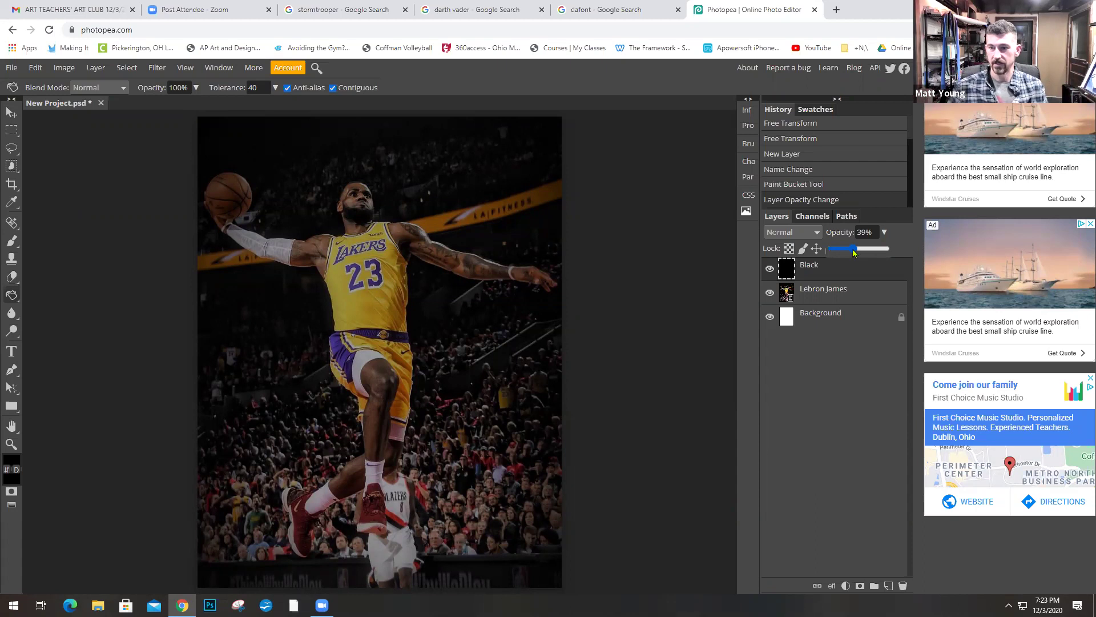
Step: Lock and unlock the Lebron James layer, dismissing its layer style settings, and reselect the Black layer
{"action": "left_click", "coordinate": [902, 299]}
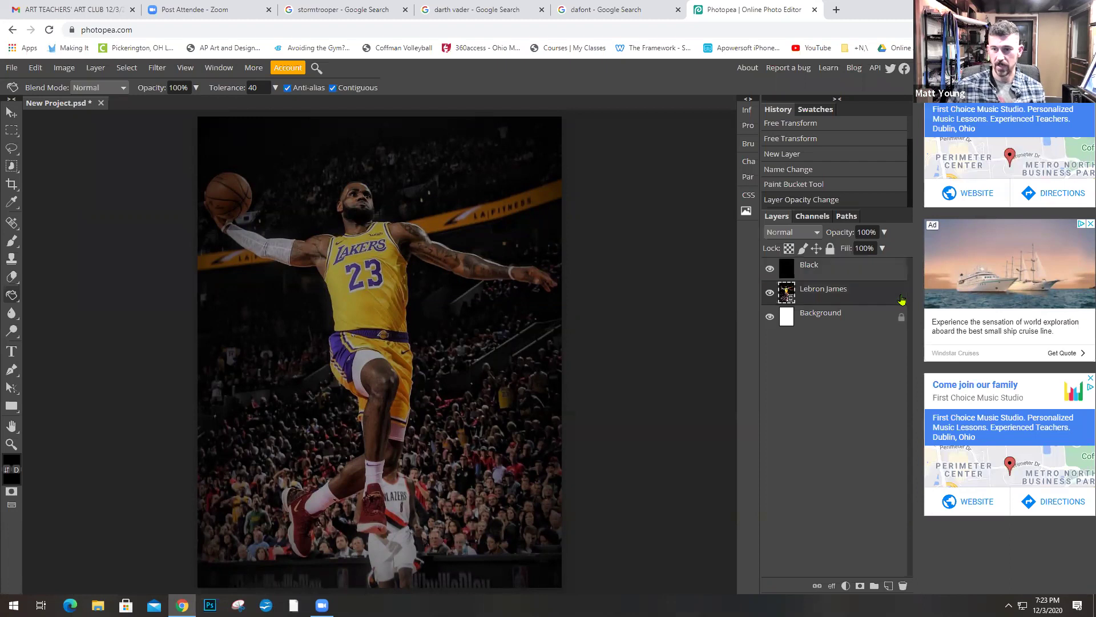
{"action": "double_click", "coordinate": [902, 300]}
{"action": "left_click", "coordinate": [830, 248]}
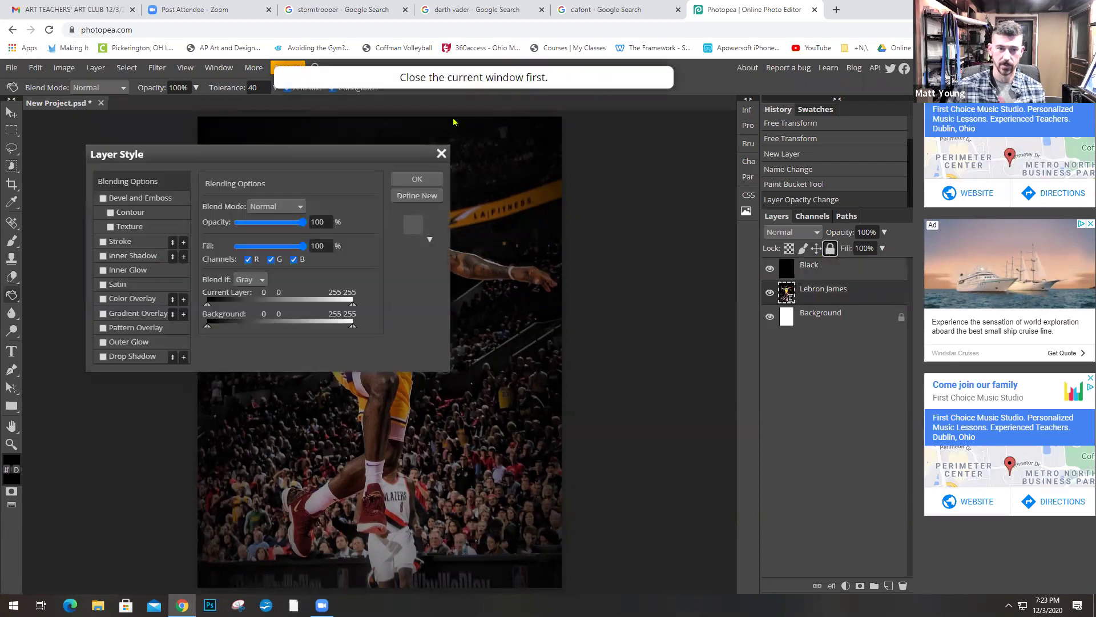
{"action": "left_click", "coordinate": [417, 179]}
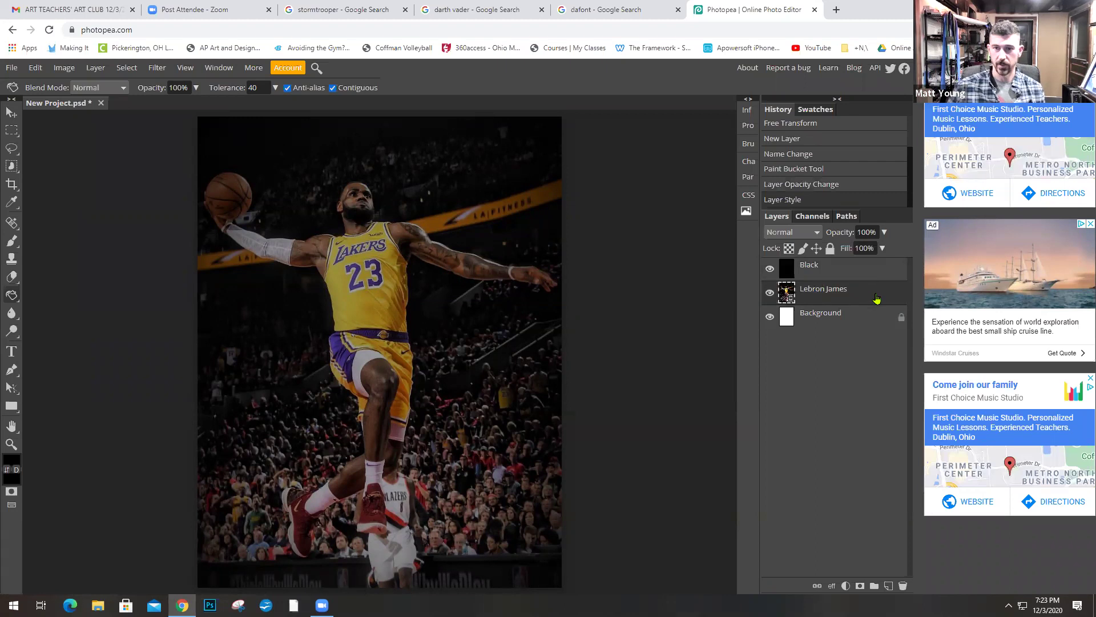
{"action": "left_click", "coordinate": [831, 249]}
{"action": "left_click", "coordinate": [832, 249]}
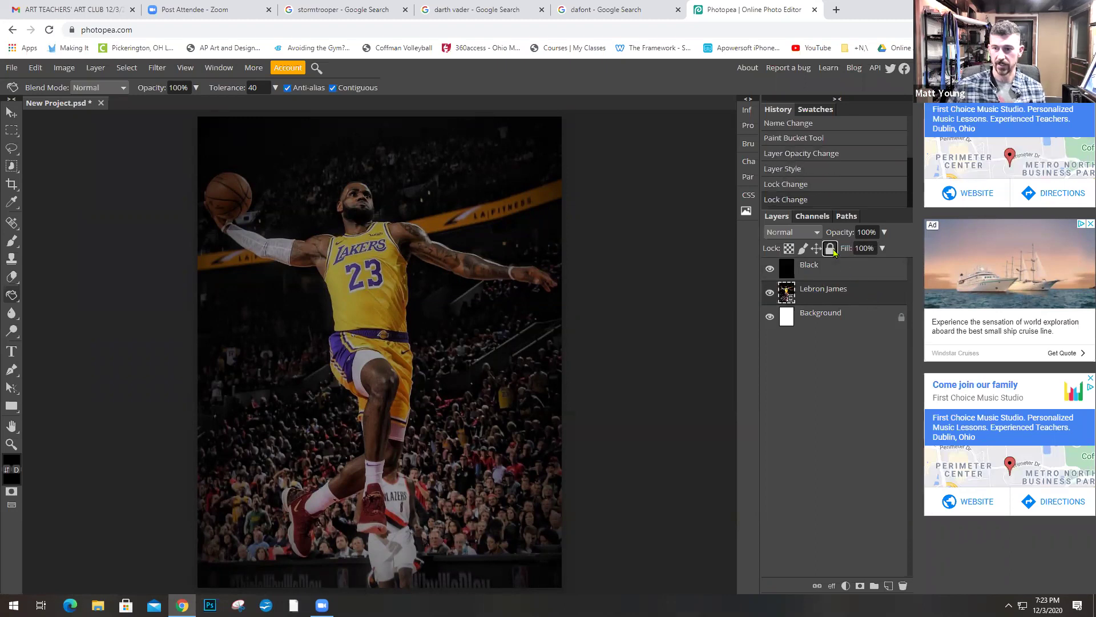
{"action": "left_click", "coordinate": [845, 275]}
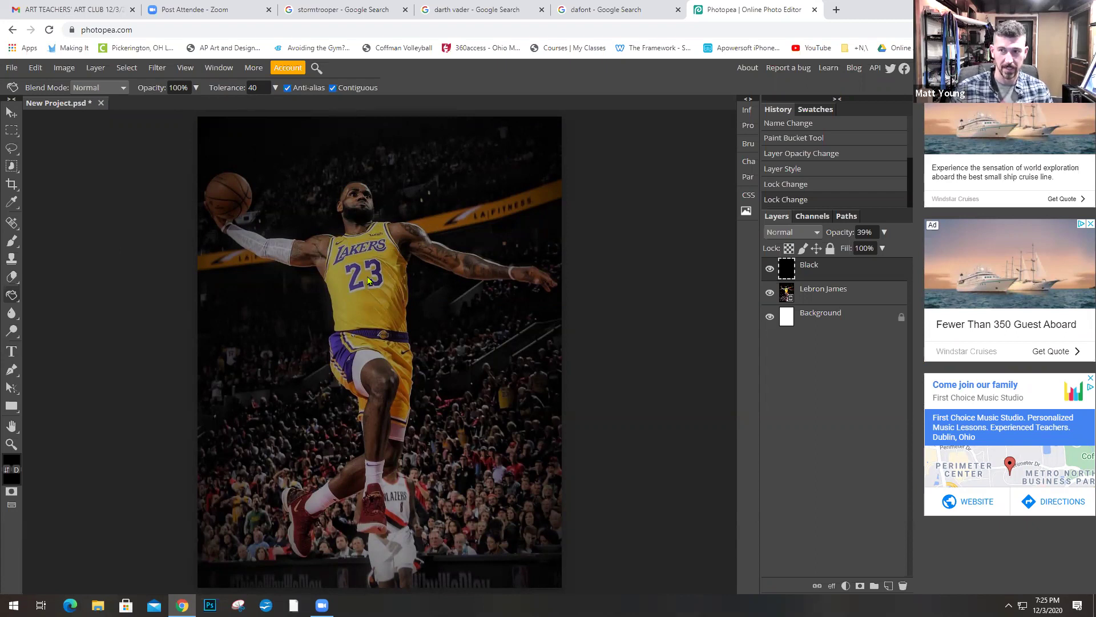
Step: Switch to the dafont search results, reposition the browser window, and open the DaFont website
{"action": "double_click", "coordinate": [844, 15]}
{"action": "key", "text": "ctrl+shift+Tab"}
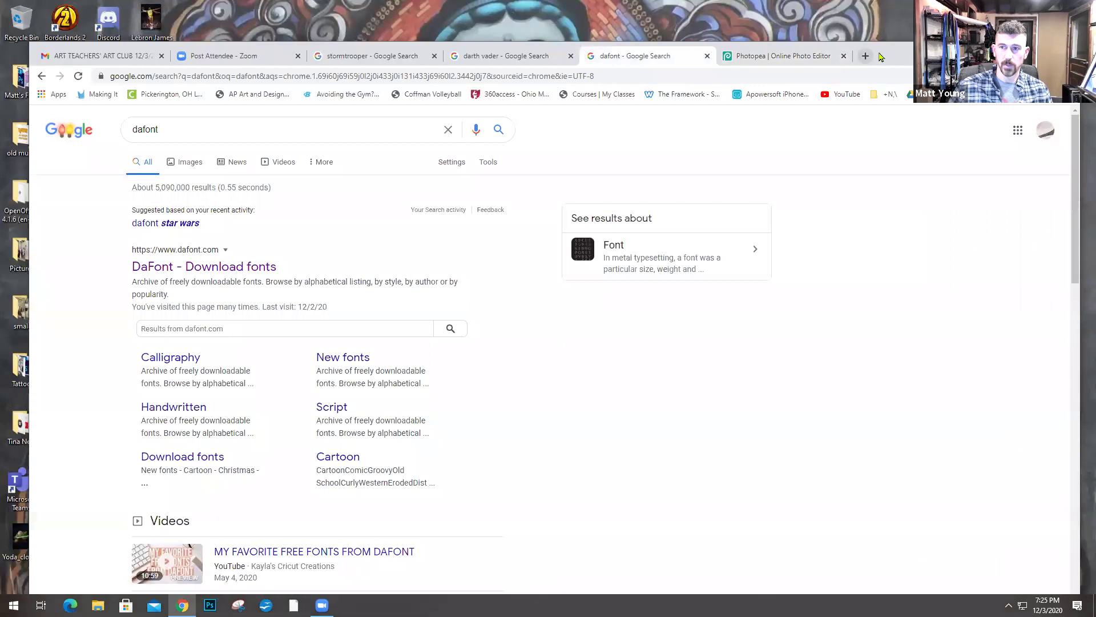
{"action": "left_click_drag", "start_coordinate": [889, 55], "coordinate": [883, 25]}
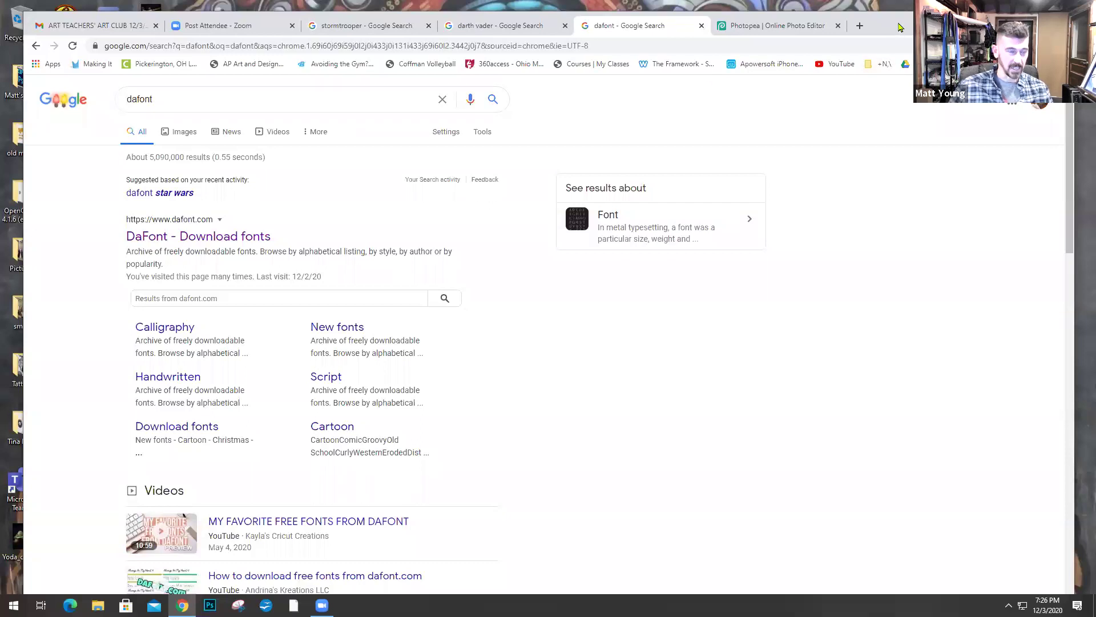
{"action": "left_click_drag", "start_coordinate": [900, 27], "coordinate": [893, 17]}
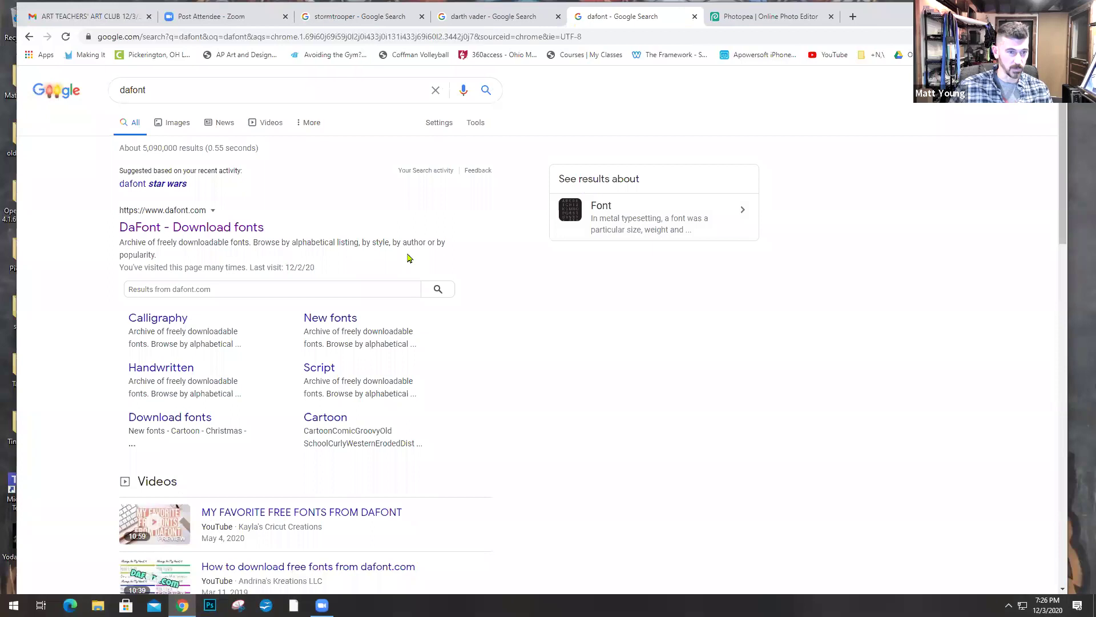
{"action": "left_click", "coordinate": [166, 231]}
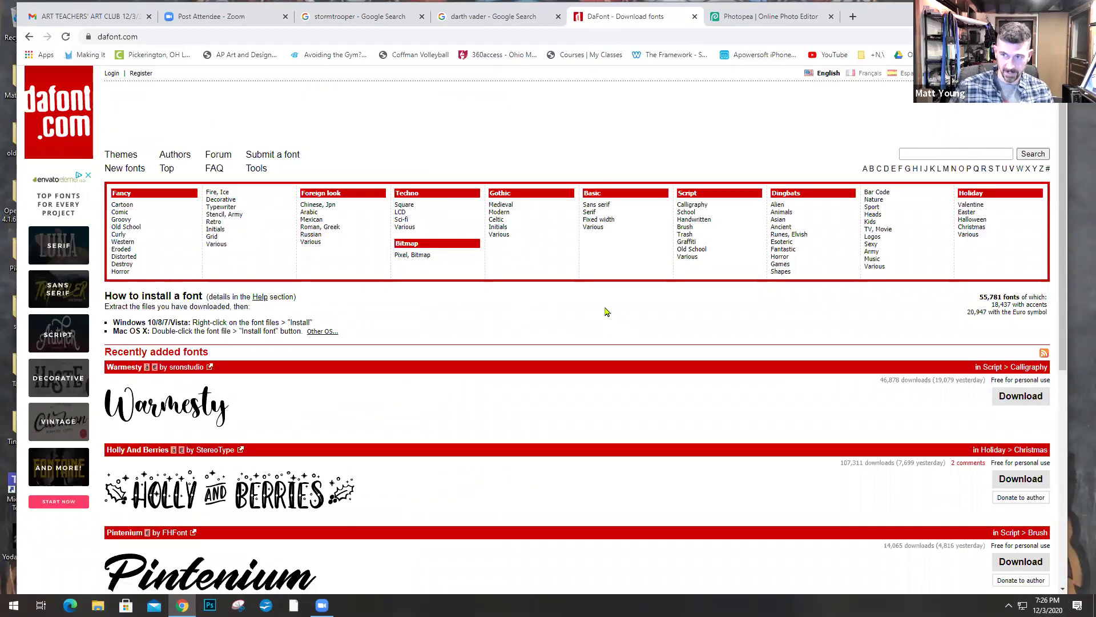
Step: Look over DaFont's recently added fonts, open the Fancy > Western category, and browse its fonts
{"action": "scroll", "coordinate": [606, 311], "scroll_direction": "down", "scroll_amount": 4}
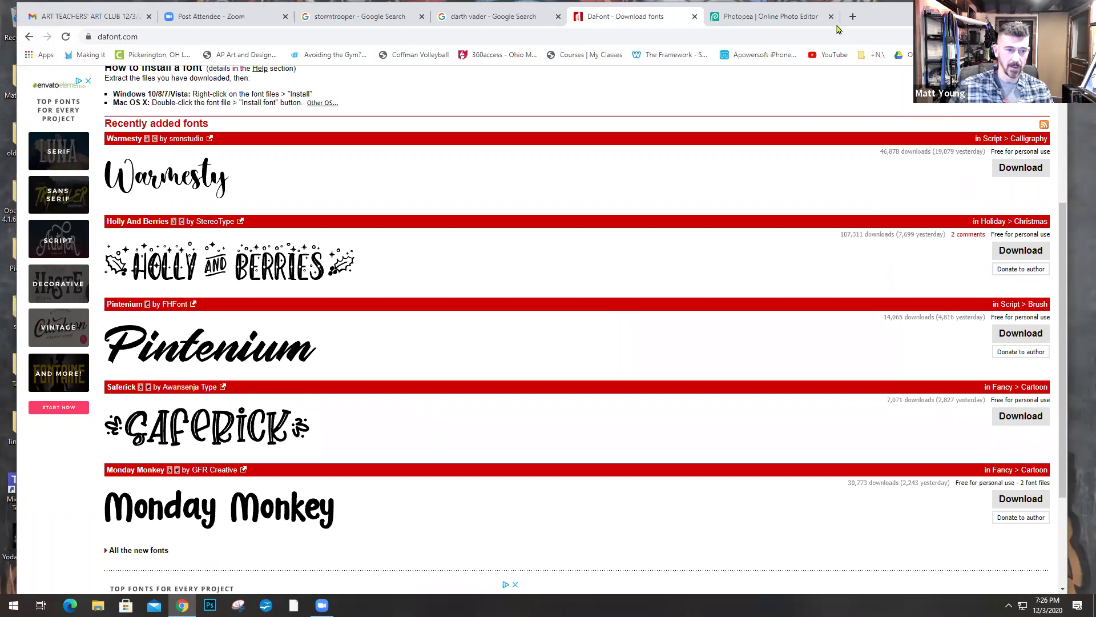
{"action": "left_click_drag", "start_coordinate": [882, 21], "coordinate": [834, 20]}
{"action": "scroll", "coordinate": [656, 268], "scroll_direction": "up", "scroll_amount": 5}
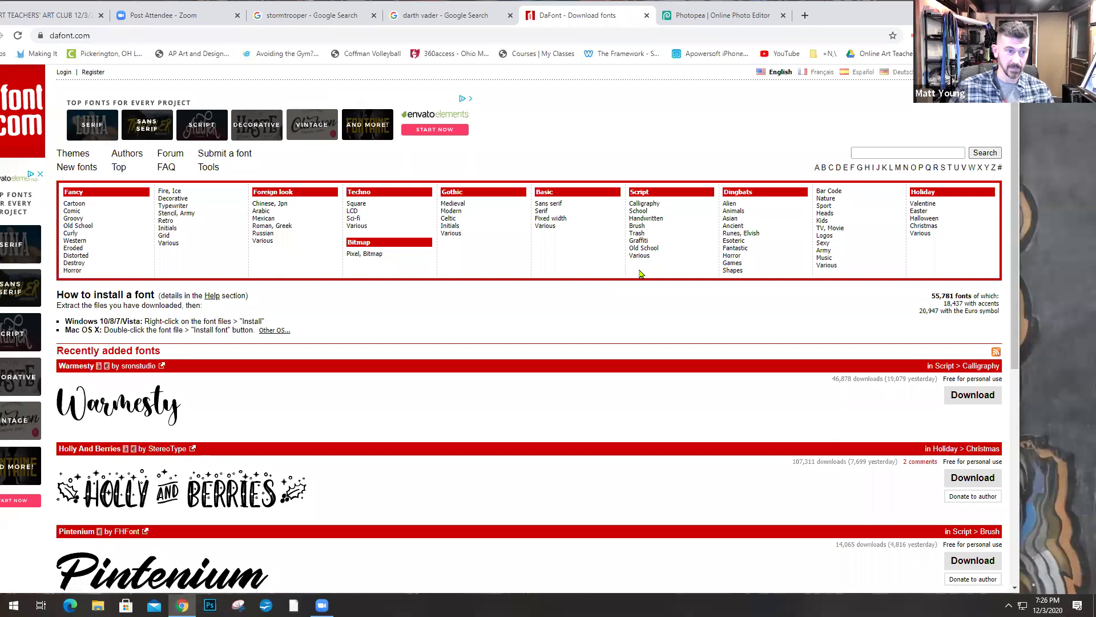
{"action": "left_click", "coordinate": [75, 242]}
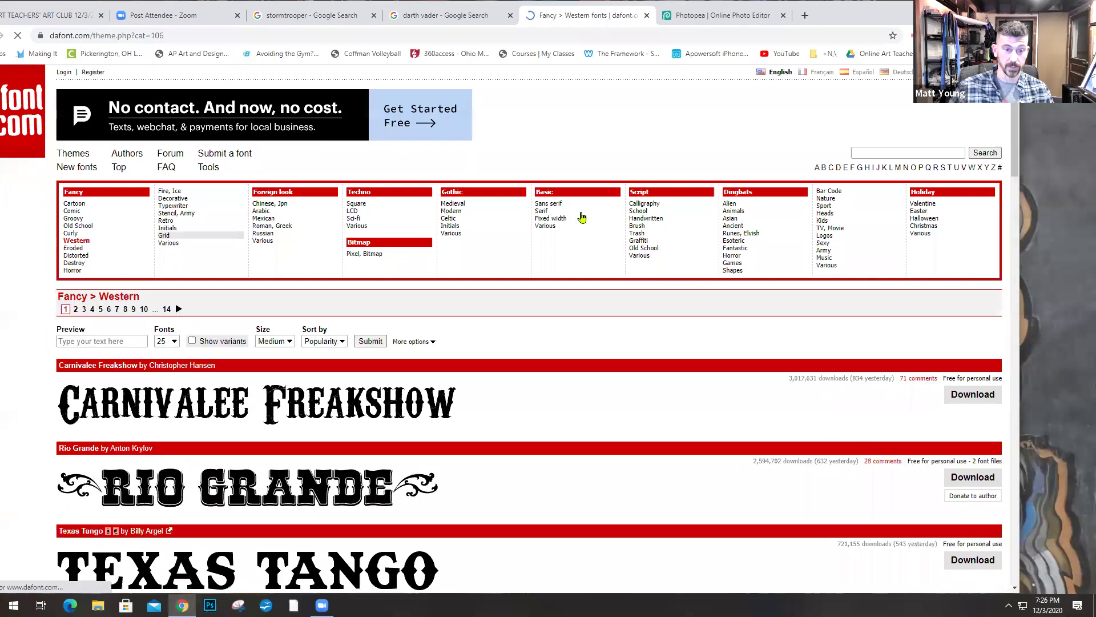
{"action": "scroll", "coordinate": [519, 313], "scroll_direction": "down", "scroll_amount": 3}
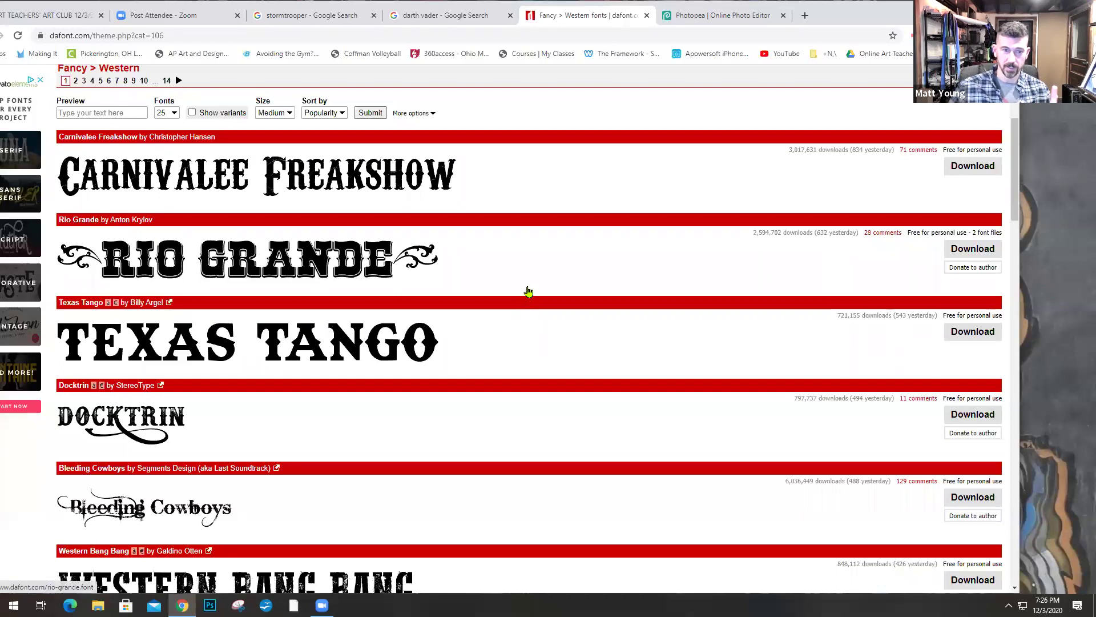
{"action": "scroll", "coordinate": [526, 291], "scroll_direction": "down", "scroll_amount": 1}
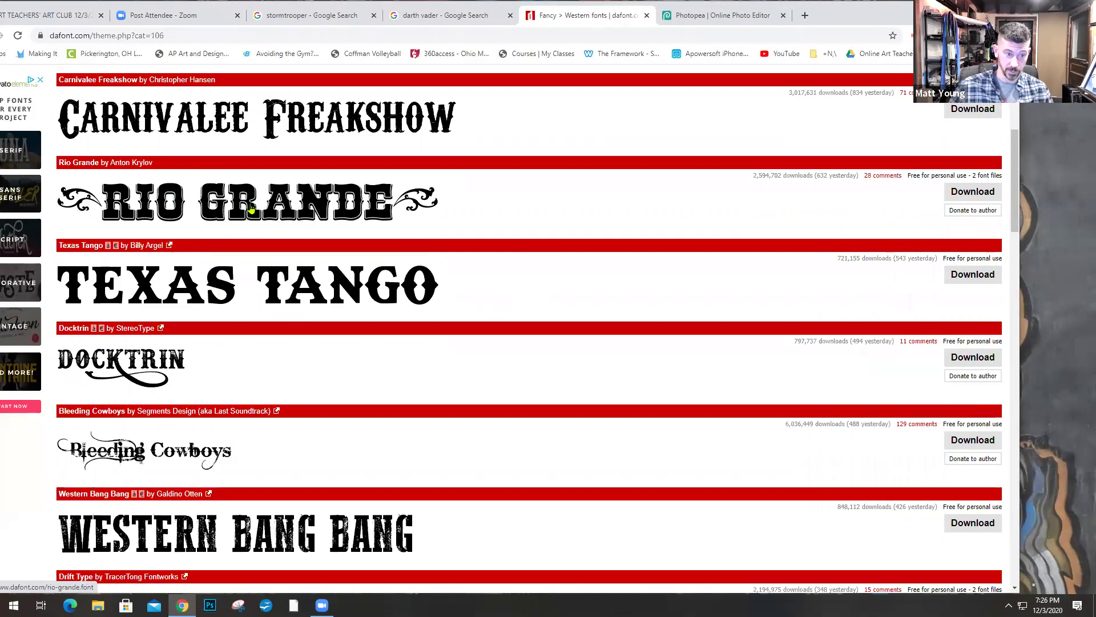
Step: Look through the popular Fancy > Western fonts on DaFont, from Rio Grande down to Saddlebag, and return to the category list
{"action": "scroll", "coordinate": [251, 211], "scroll_direction": "down", "scroll_amount": 3}
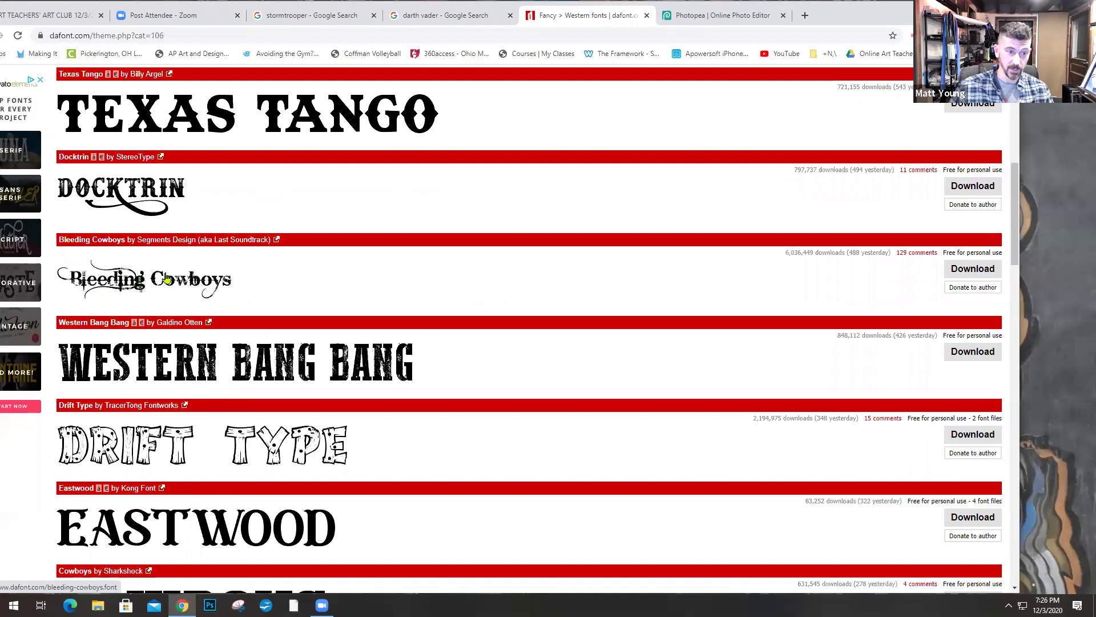
{"action": "scroll", "coordinate": [258, 332], "scroll_direction": "down", "scroll_amount": 2}
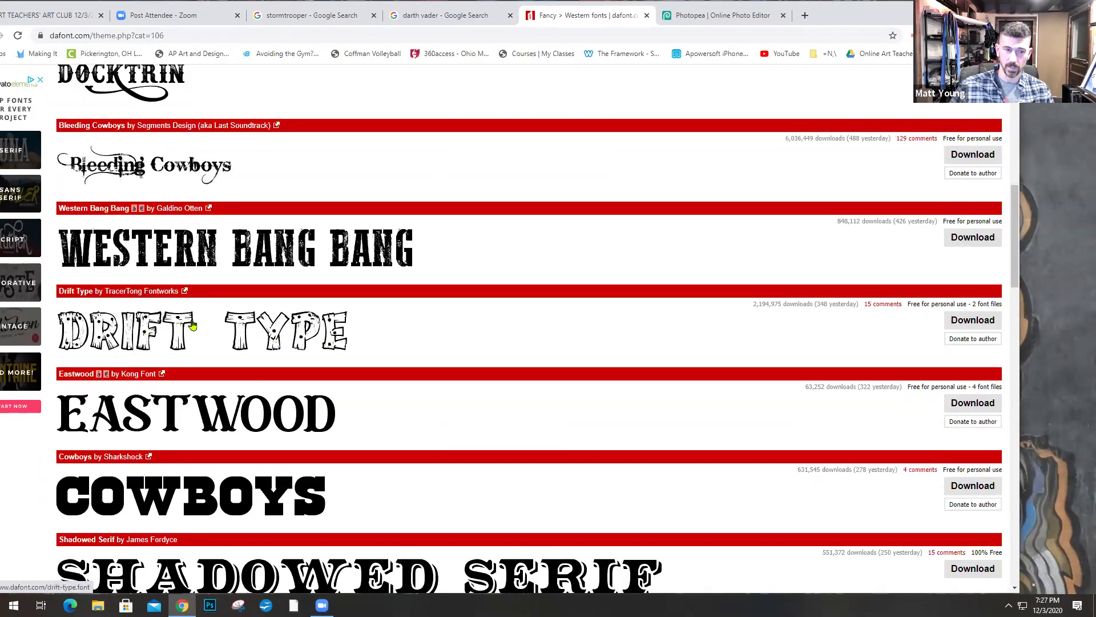
{"action": "scroll", "coordinate": [194, 320], "scroll_direction": "down", "scroll_amount": 2}
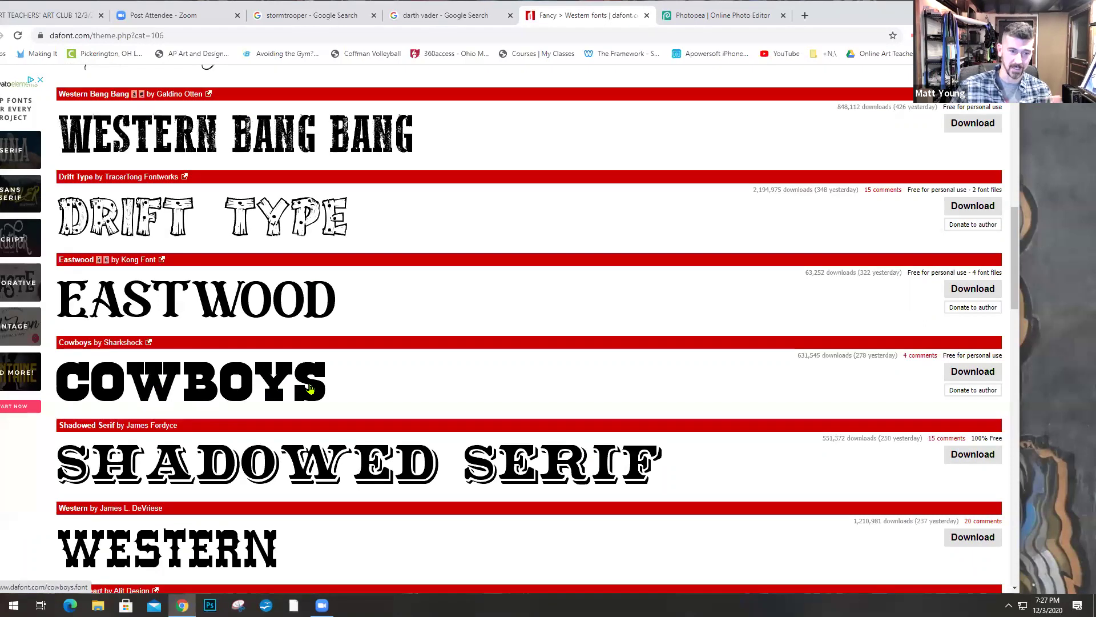
{"action": "scroll", "coordinate": [311, 390], "scroll_direction": "down", "scroll_amount": 1}
{"action": "scroll", "coordinate": [334, 330], "scroll_direction": "down", "scroll_amount": 4}
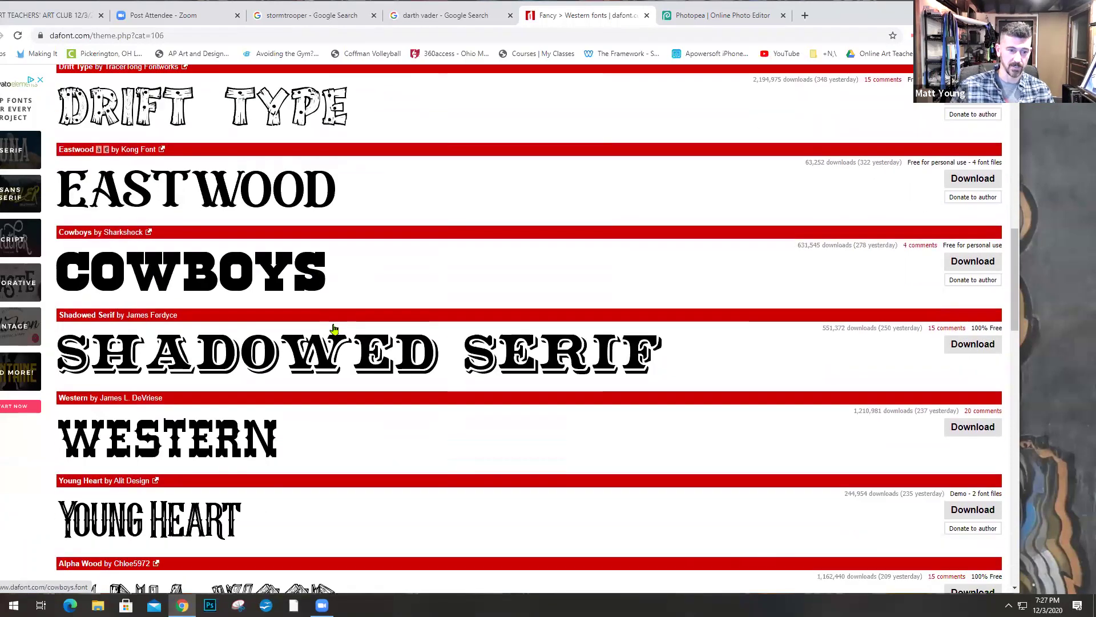
{"action": "scroll", "coordinate": [335, 330], "scroll_direction": "down", "scroll_amount": 9}
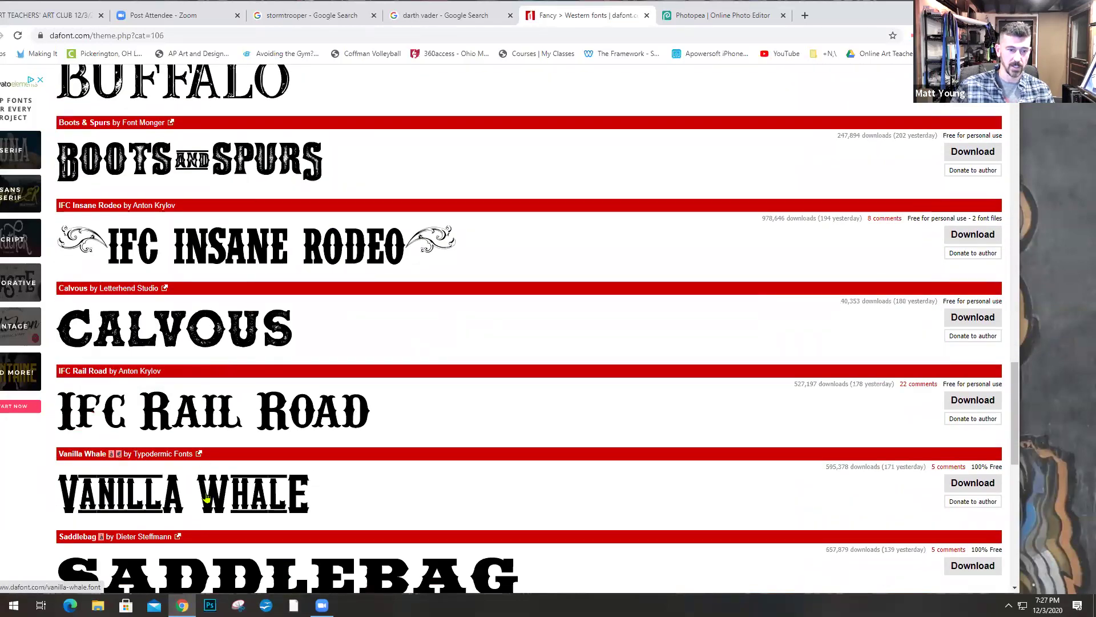
{"action": "scroll", "coordinate": [113, 151], "scroll_direction": "up", "scroll_amount": 4}
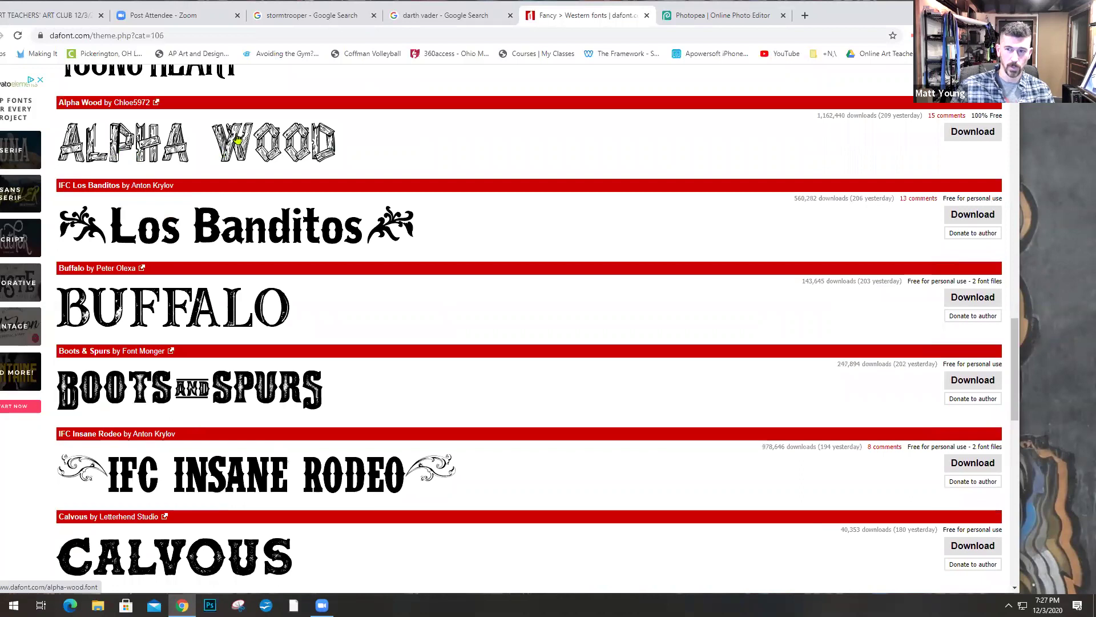
{"action": "scroll", "coordinate": [470, 231], "scroll_direction": "up", "scroll_amount": 7}
{"action": "scroll", "coordinate": [469, 231], "scroll_direction": "up", "scroll_amount": 15}
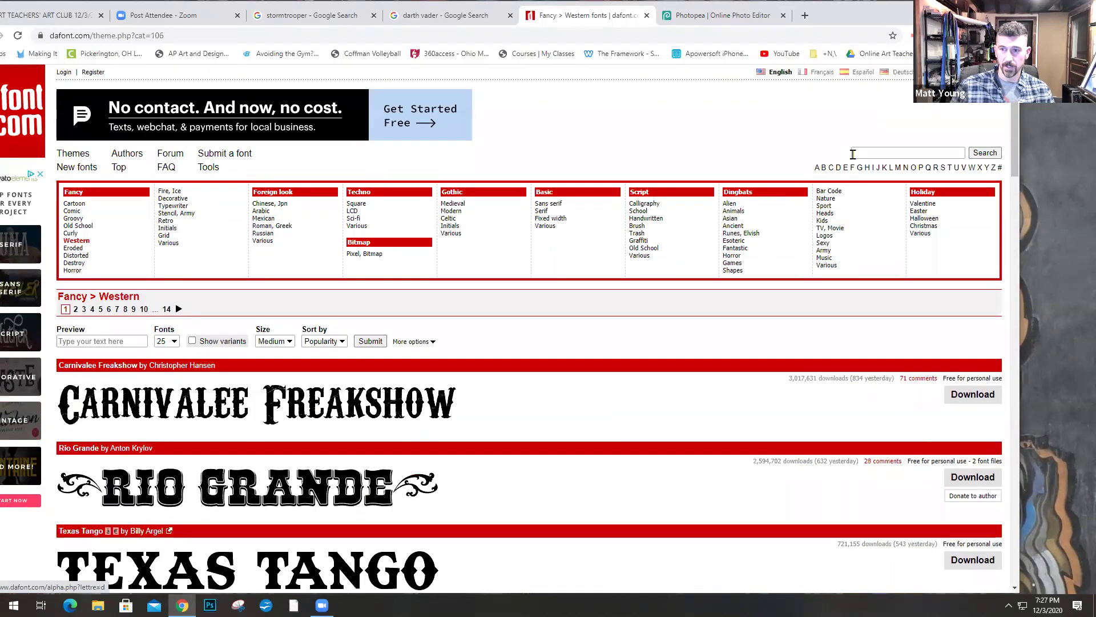
Step: Search DaFont for "espn" and download the SF Sports Night font
{"action": "left_click", "coordinate": [853, 154]}
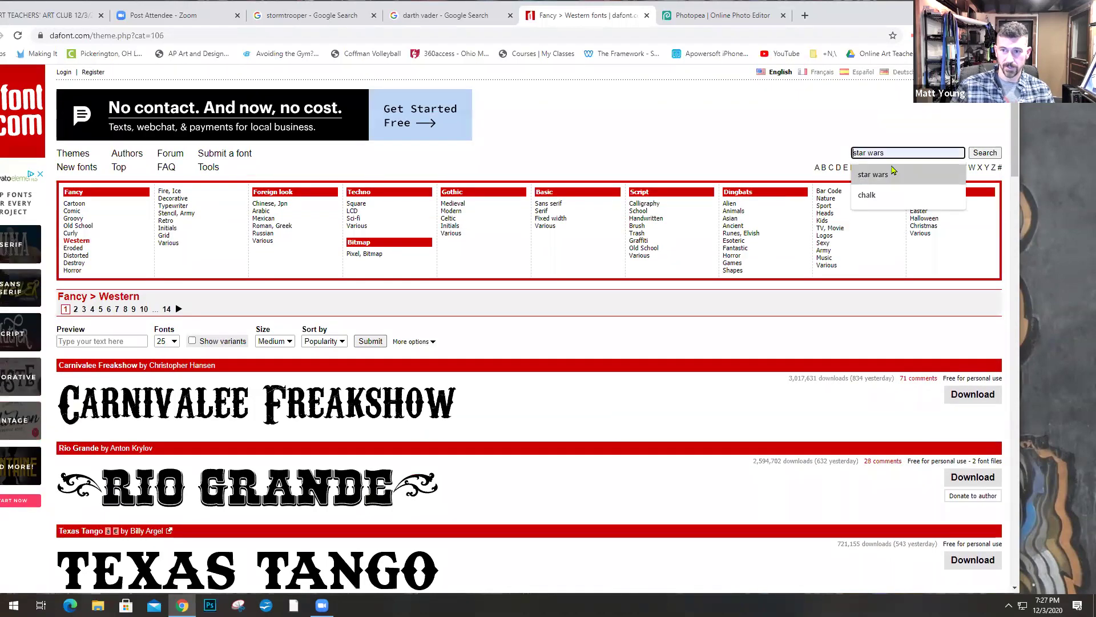
{"action": "type", "text": "espn"}
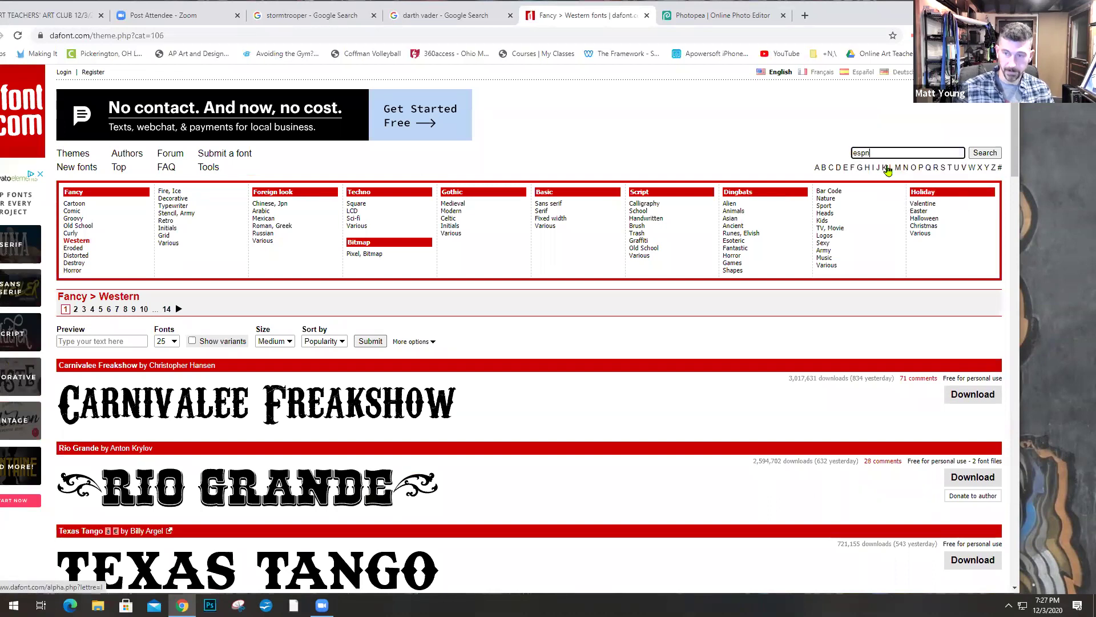
{"action": "key", "text": "Return"}
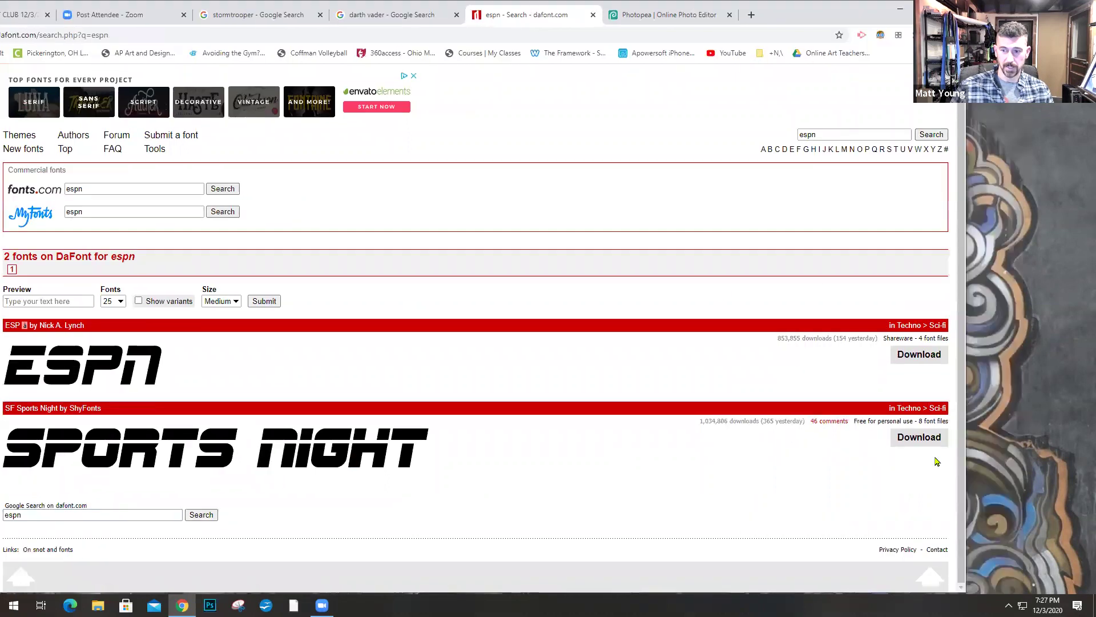
{"action": "left_click", "coordinate": [920, 439]}
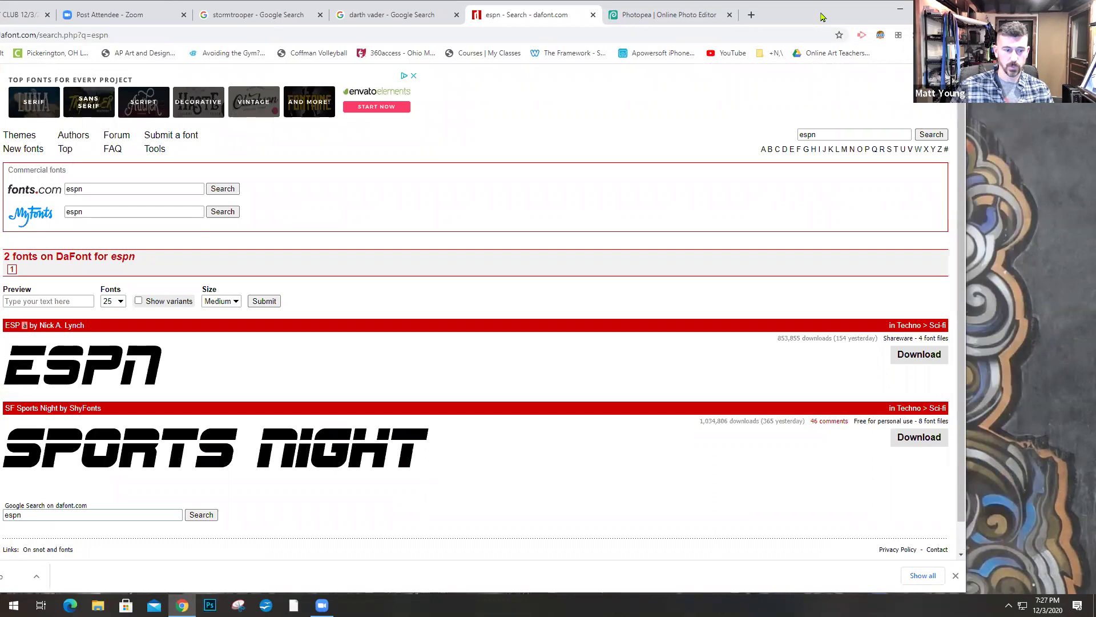
Step: Reposition the browser window to reach the finished download and open the sf_sports_night.zip archive
{"action": "left_click_drag", "start_coordinate": [822, 17], "coordinate": [916, 21]}
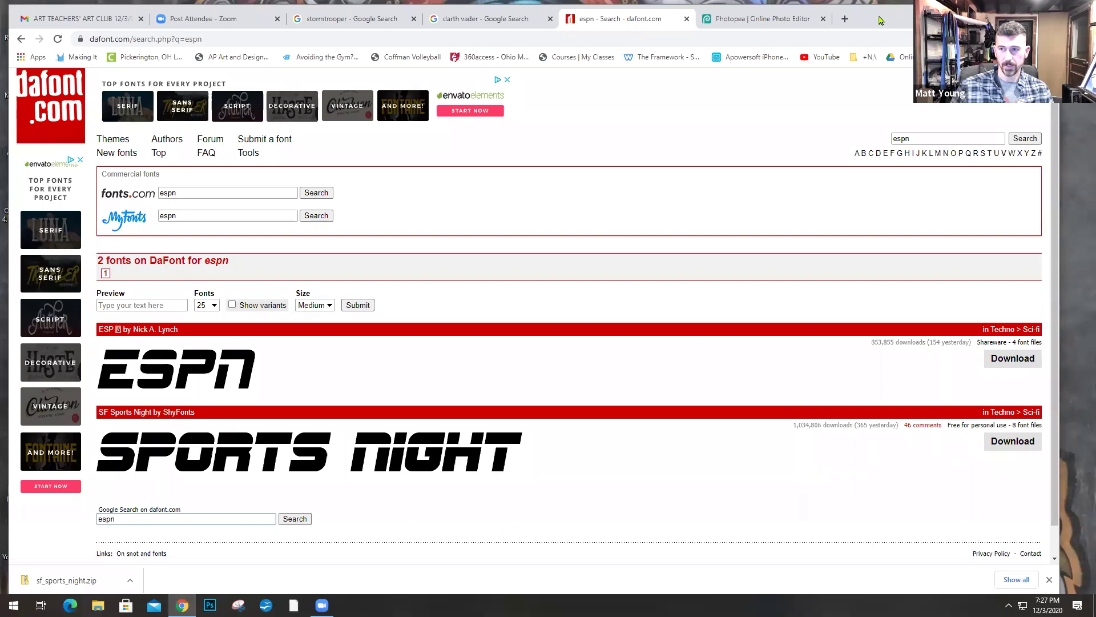
{"action": "left_click_drag", "start_coordinate": [879, 20], "coordinate": [900, 28]}
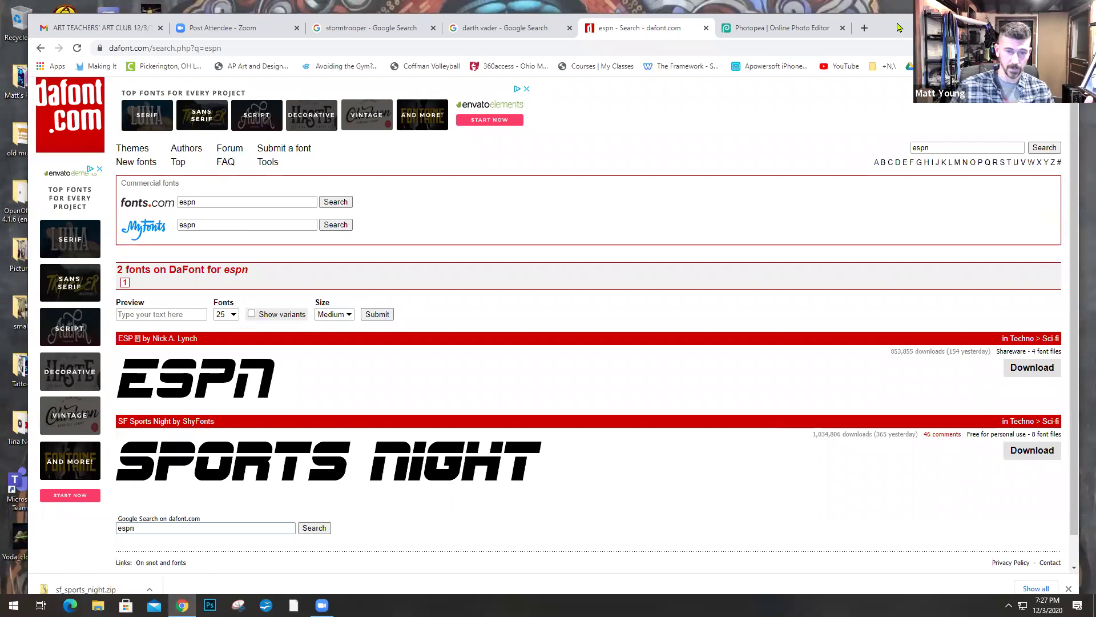
{"action": "left_click_drag", "start_coordinate": [900, 24], "coordinate": [902, 23]}
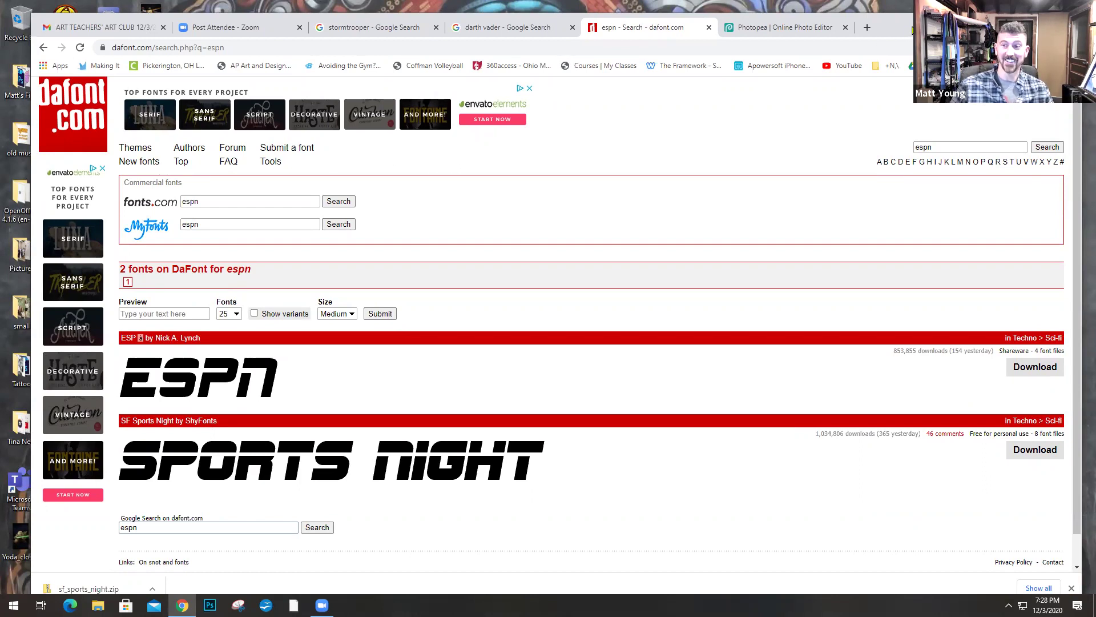
{"action": "left_click_drag", "start_coordinate": [912, 30], "coordinate": [906, 25]}
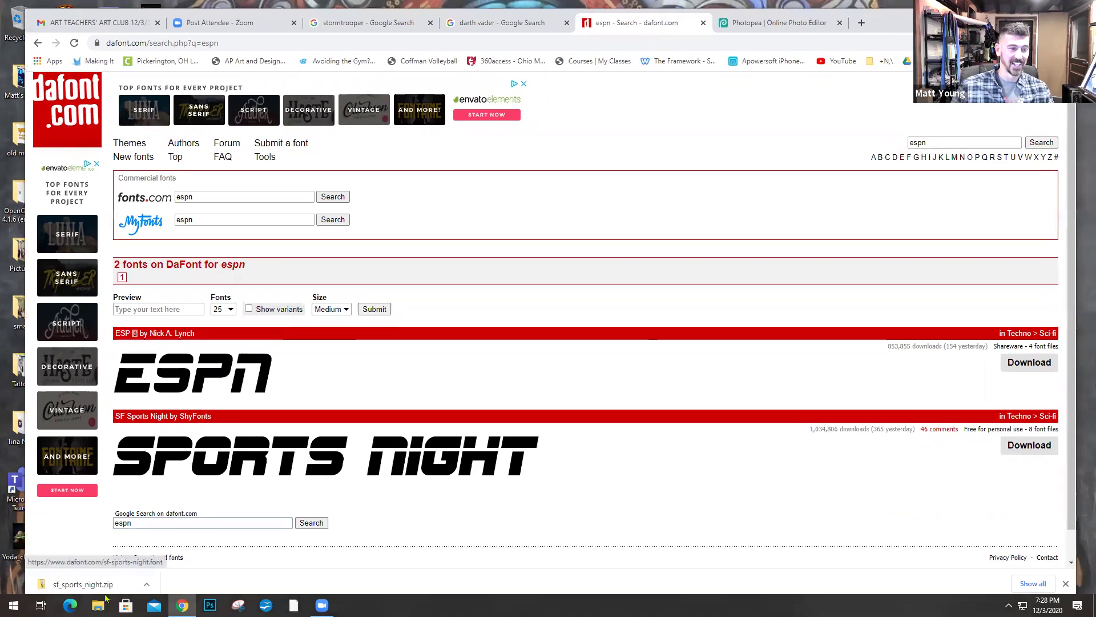
{"action": "left_click", "coordinate": [85, 586]}
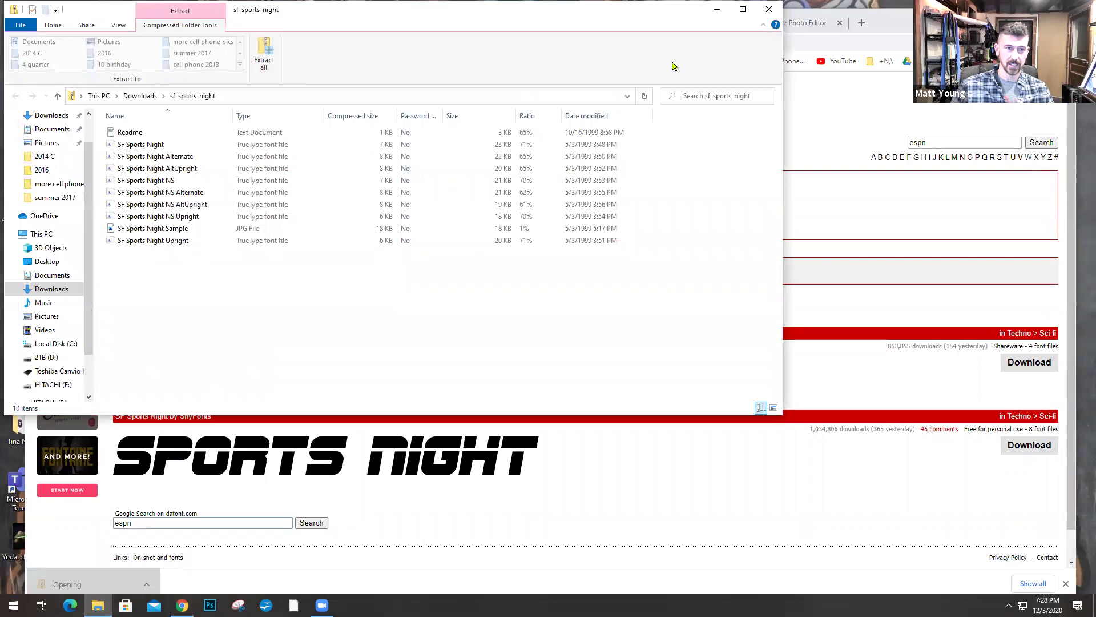
Step: Preview the SF Sports Night TrueType font, copy its file from the archive to the desktop, and close the archive window
{"action": "left_click", "coordinate": [284, 197]}
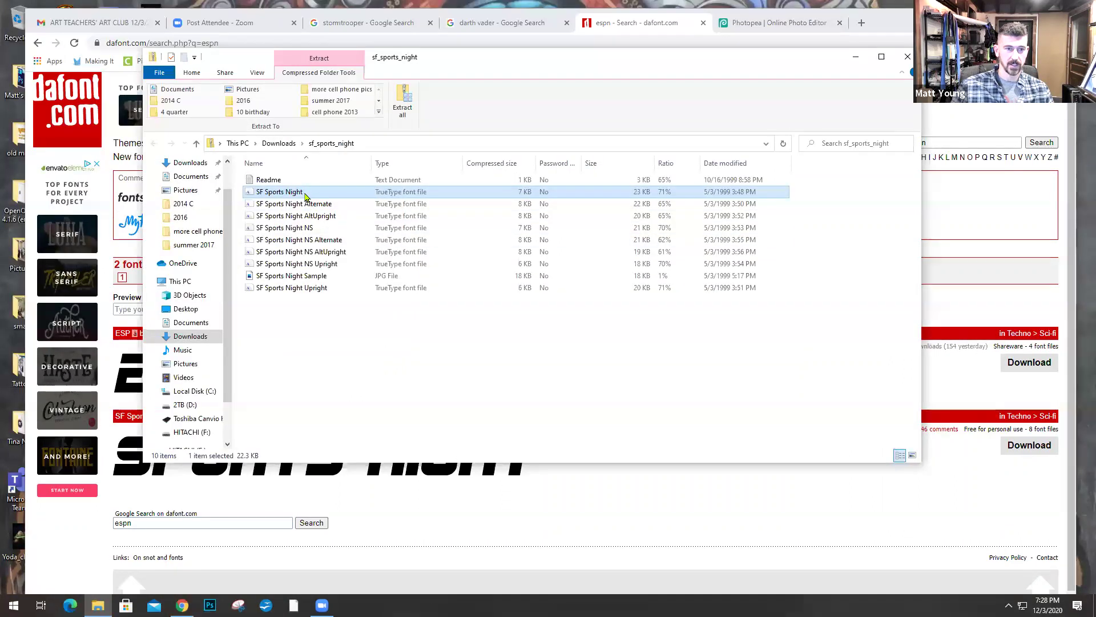
{"action": "double_click", "coordinate": [286, 193]}
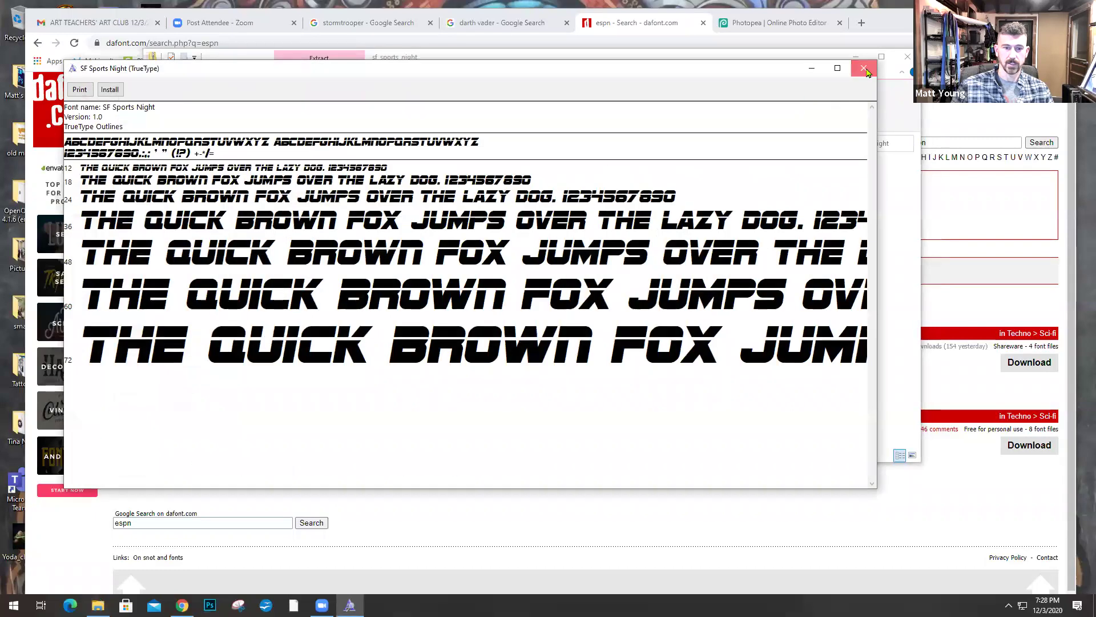
{"action": "left_click", "coordinate": [861, 69]}
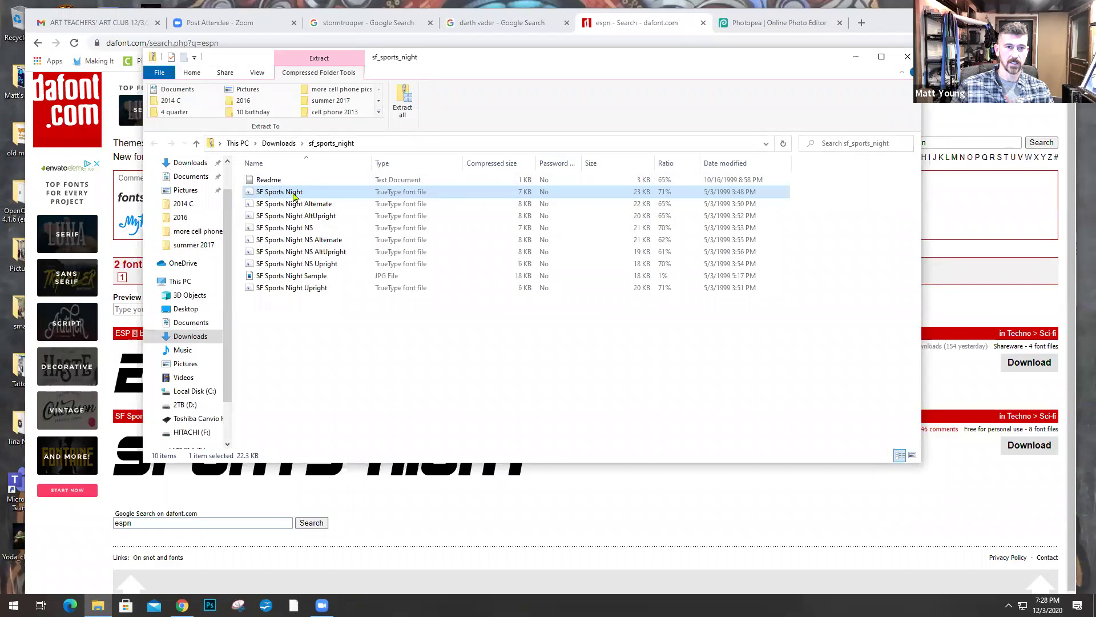
{"action": "left_click_drag", "start_coordinate": [293, 196], "coordinate": [812, 12]}
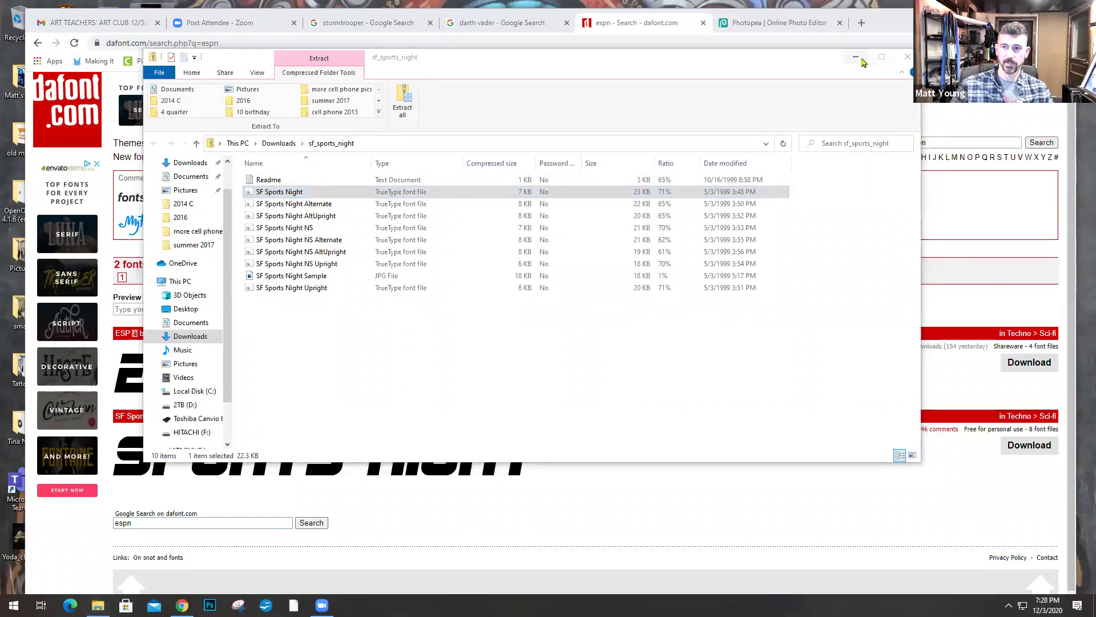
{"action": "left_click", "coordinate": [908, 57]}
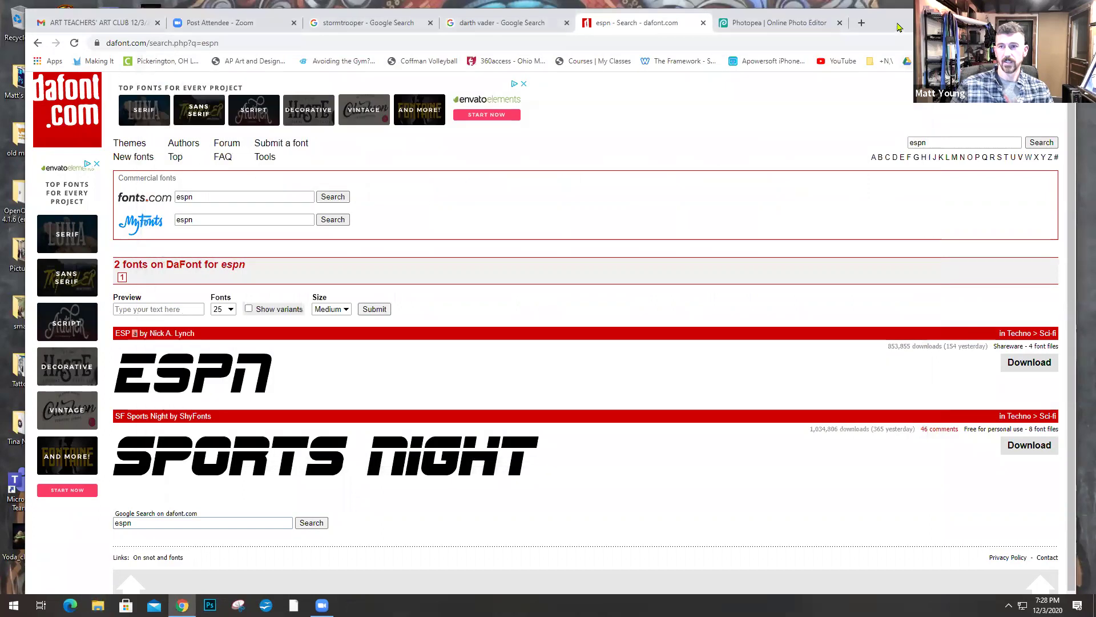
Step: Switch to the Photopea project and load the SF Sports Night font from the desktop for the Type tool, keeping it for future sessions
{"action": "left_click_drag", "start_coordinate": [897, 27], "coordinate": [793, 62]}
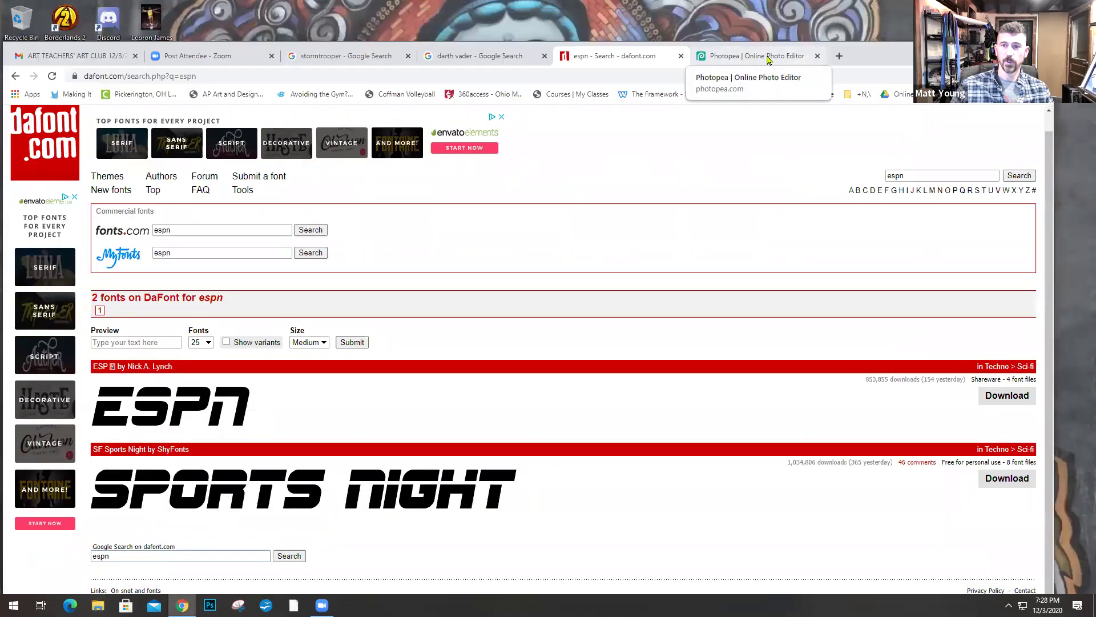
{"action": "left_click", "coordinate": [791, 59]}
{"action": "left_click_drag", "start_coordinate": [877, 54], "coordinate": [895, 16]}
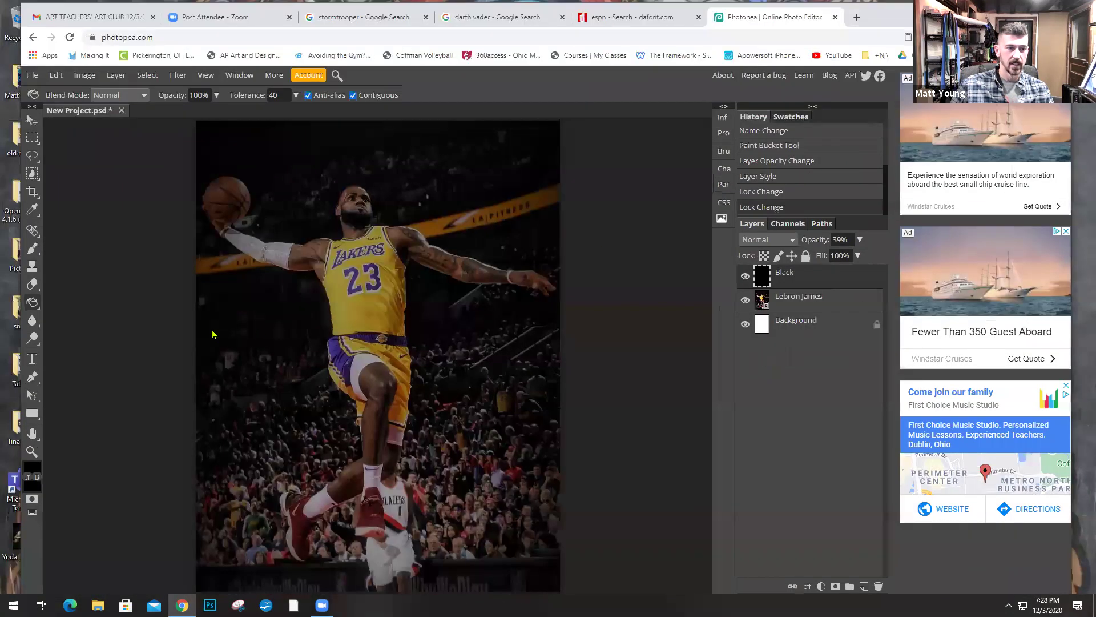
{"action": "left_click", "coordinate": [33, 360]}
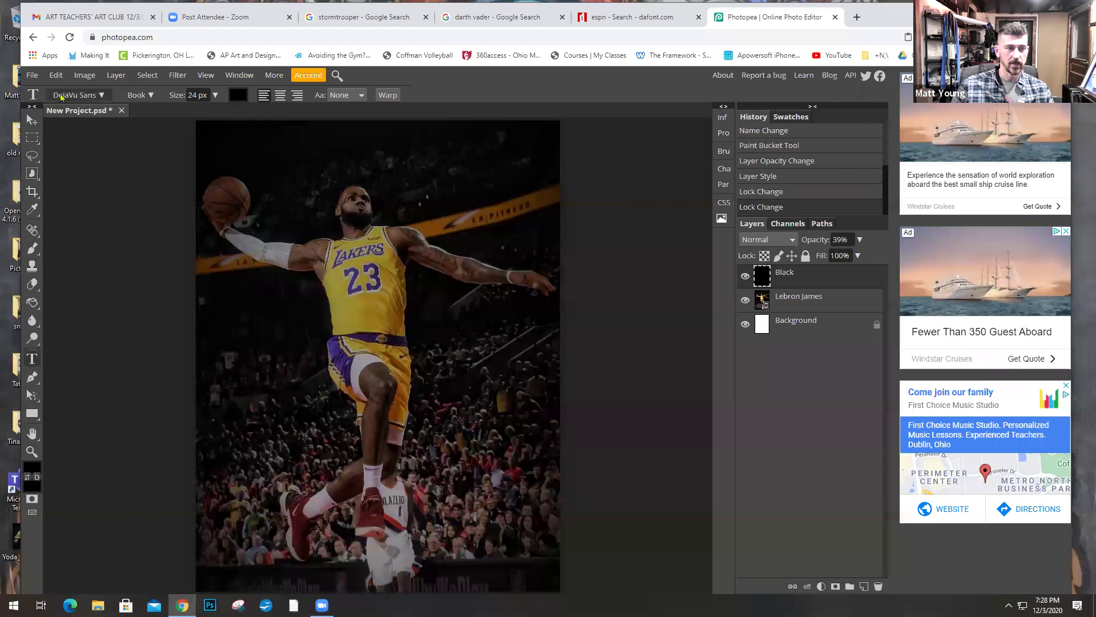
{"action": "left_click", "coordinate": [101, 95]}
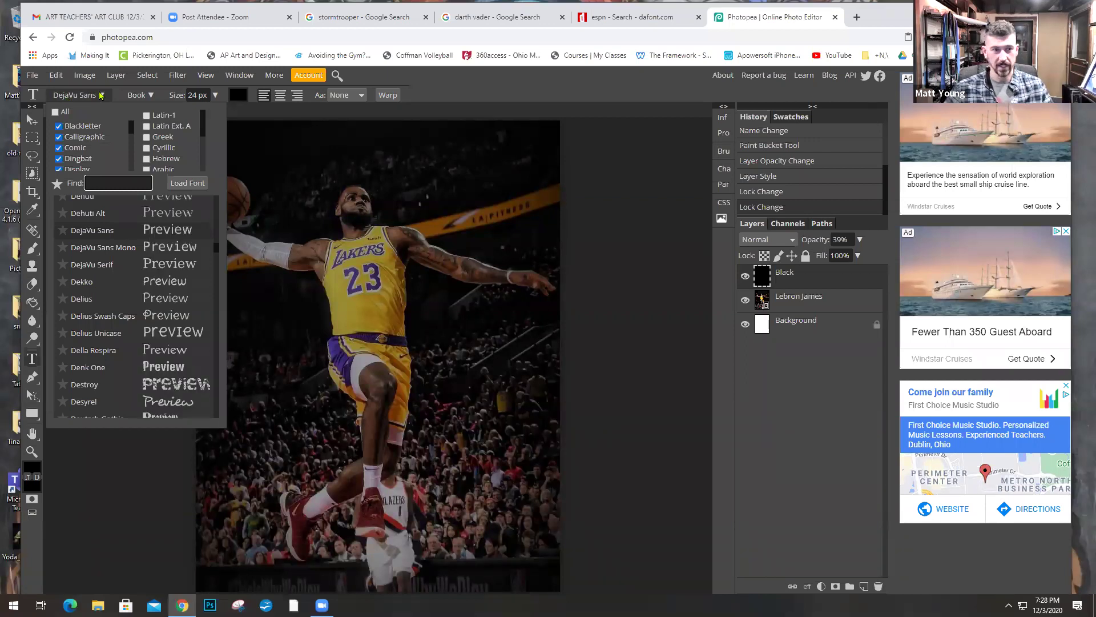
{"action": "left_click", "coordinate": [192, 186]}
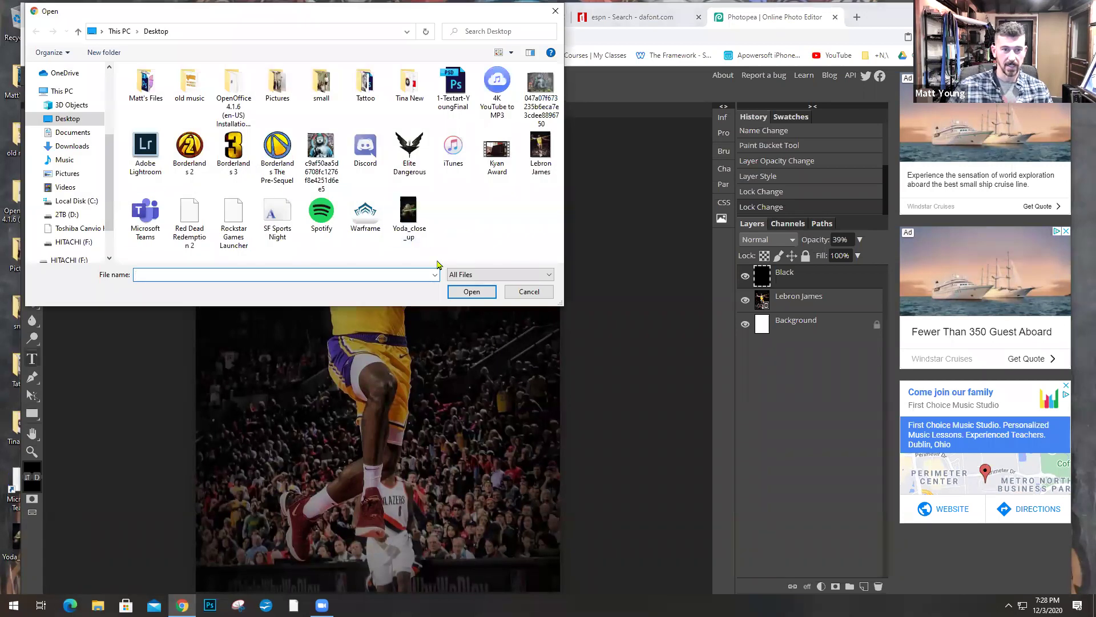
{"action": "double_click", "coordinate": [277, 213]}
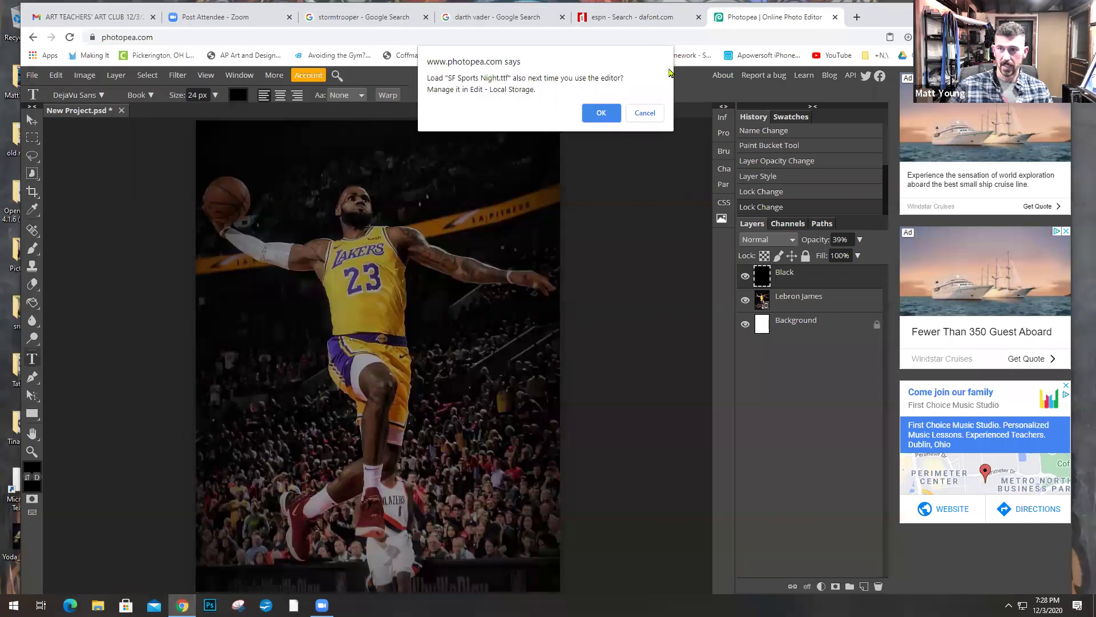
{"action": "left_click_drag", "start_coordinate": [896, 21], "coordinate": [870, 103]}
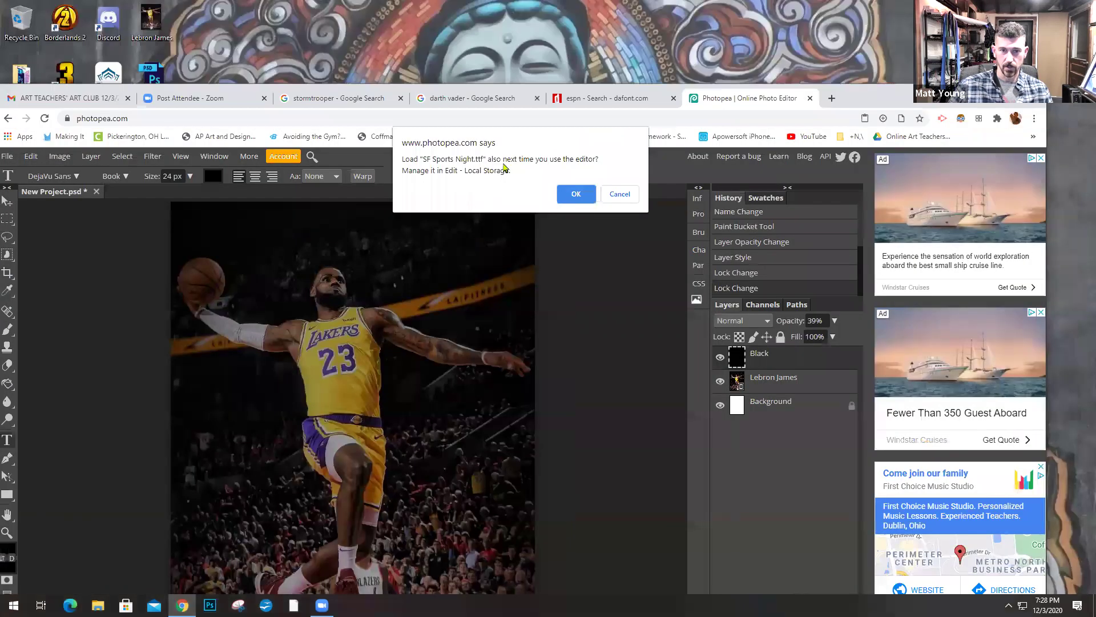
{"action": "left_click", "coordinate": [576, 197]}
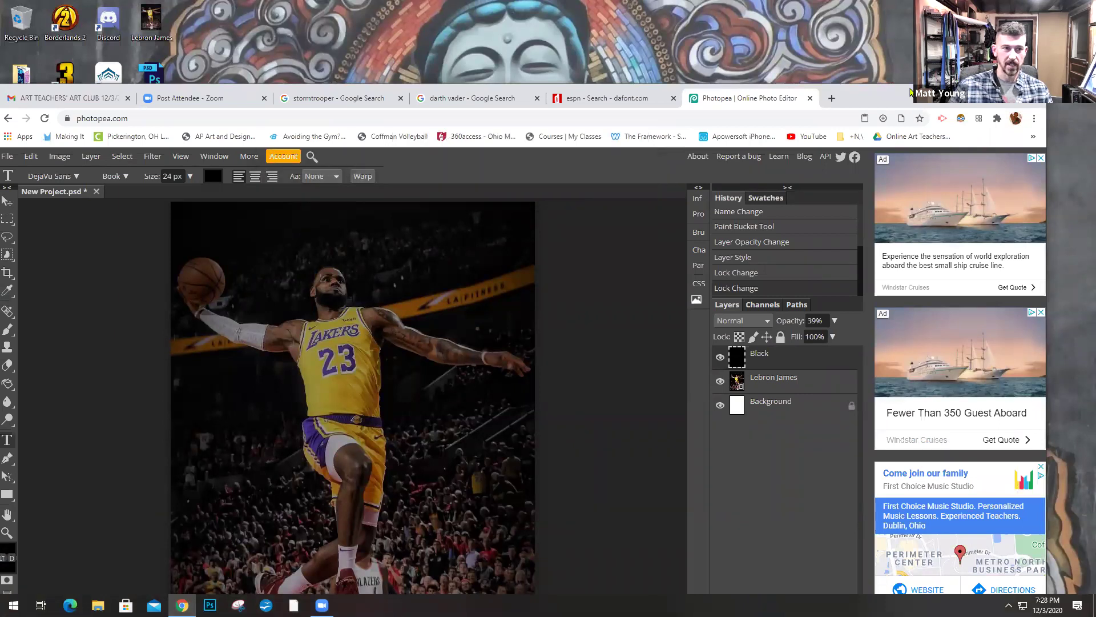
Step: Find the loaded font by searching for "spo" and set the text font to SF Sports Night
{"action": "left_click_drag", "start_coordinate": [910, 92], "coordinate": [931, 8]}
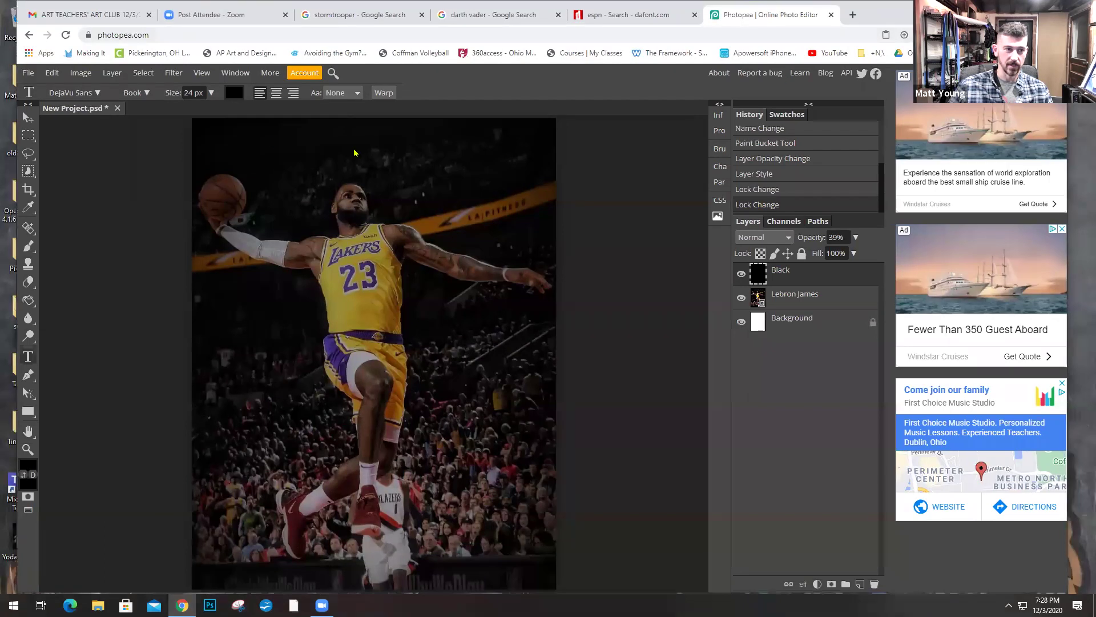
{"action": "left_click", "coordinate": [98, 93]}
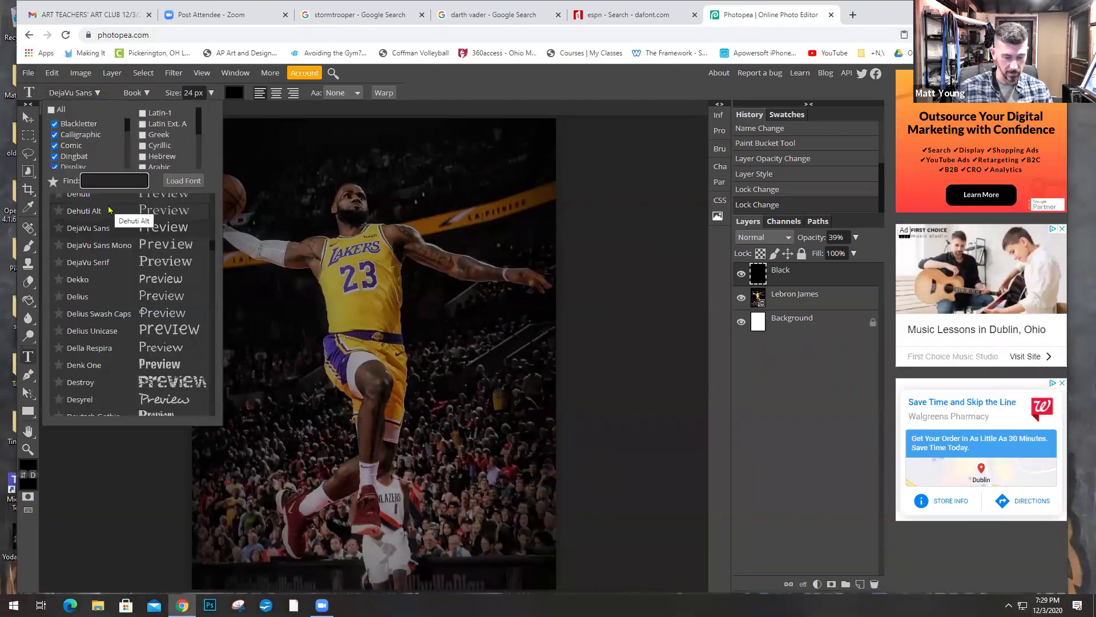
{"action": "type", "text": "spo"}
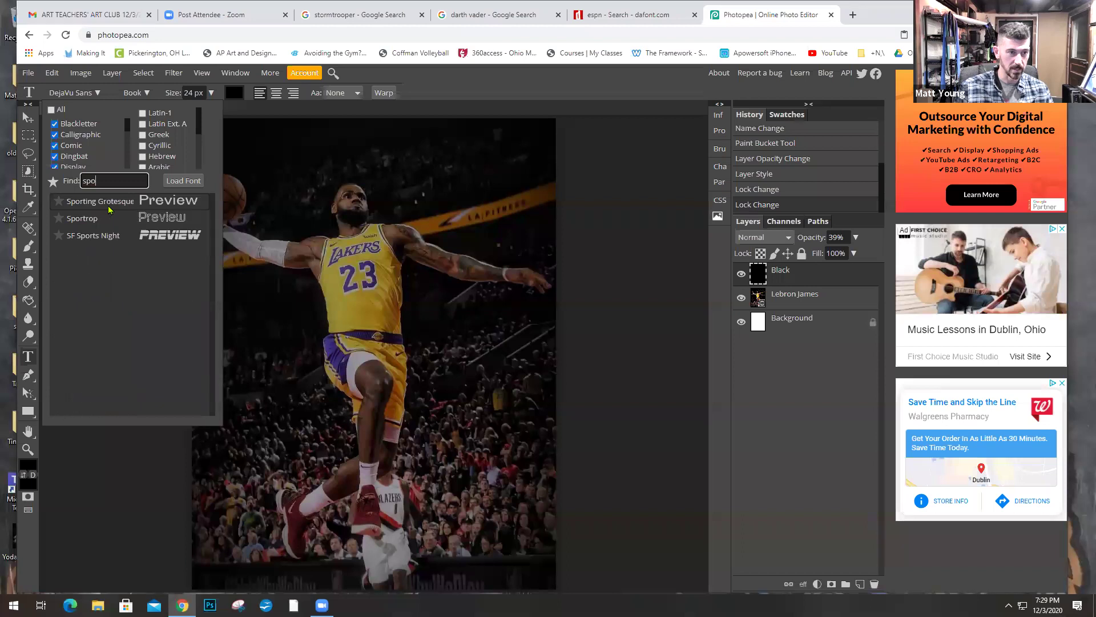
{"action": "left_click", "coordinate": [141, 242]}
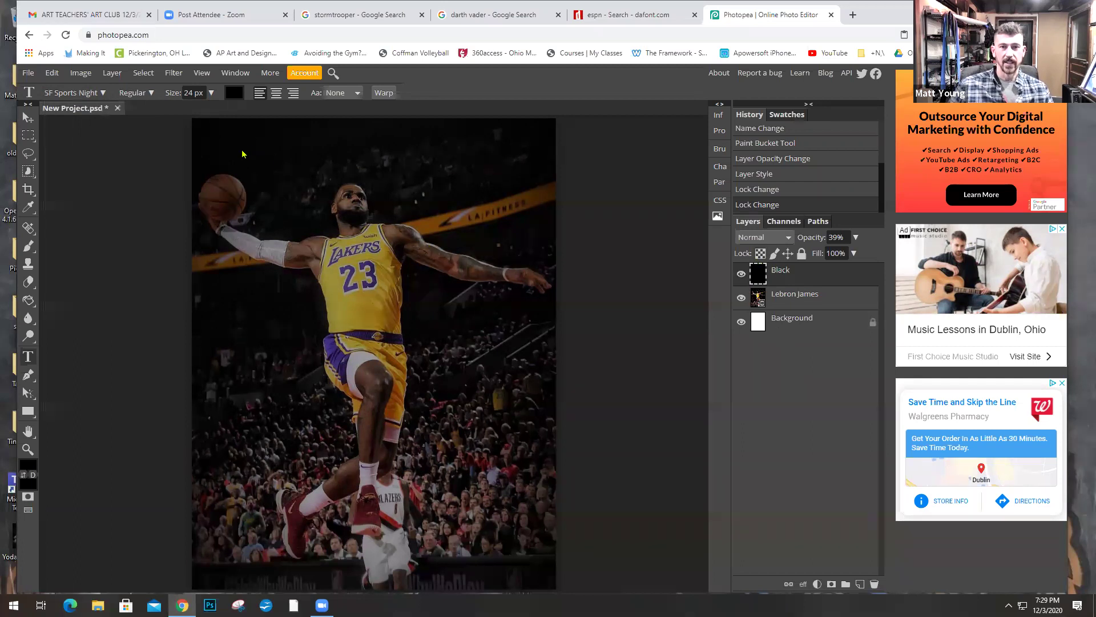
Step: Set the text color to white (ffffff)
{"action": "left_click", "coordinate": [234, 93]}
{"action": "left_click_drag", "start_coordinate": [217, 236], "coordinate": [88, 158]}
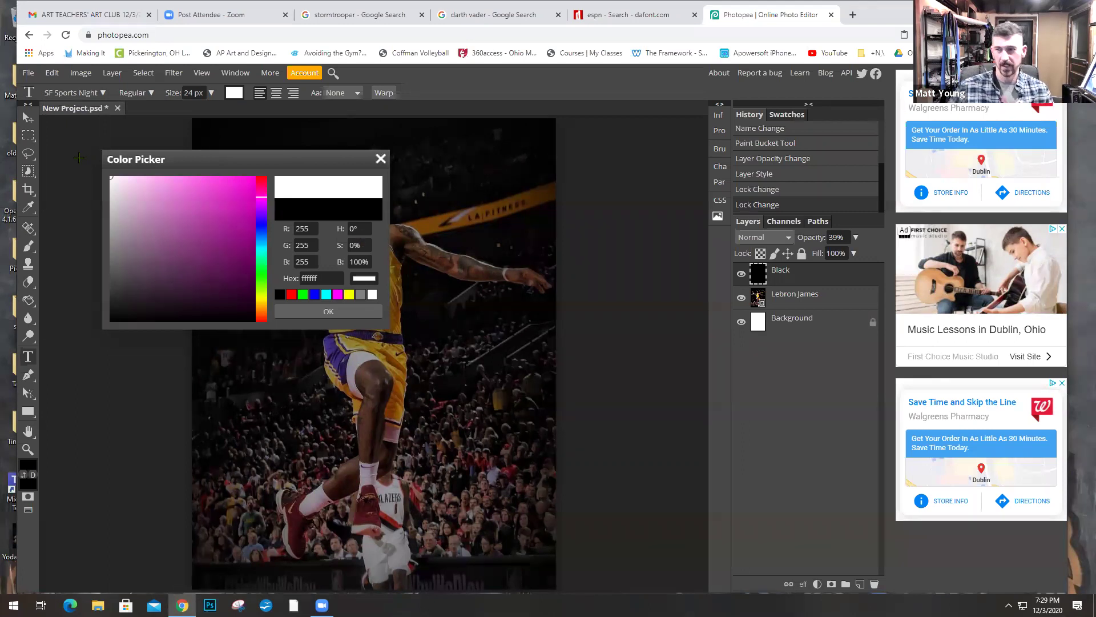
{"action": "left_click", "coordinate": [341, 313]}
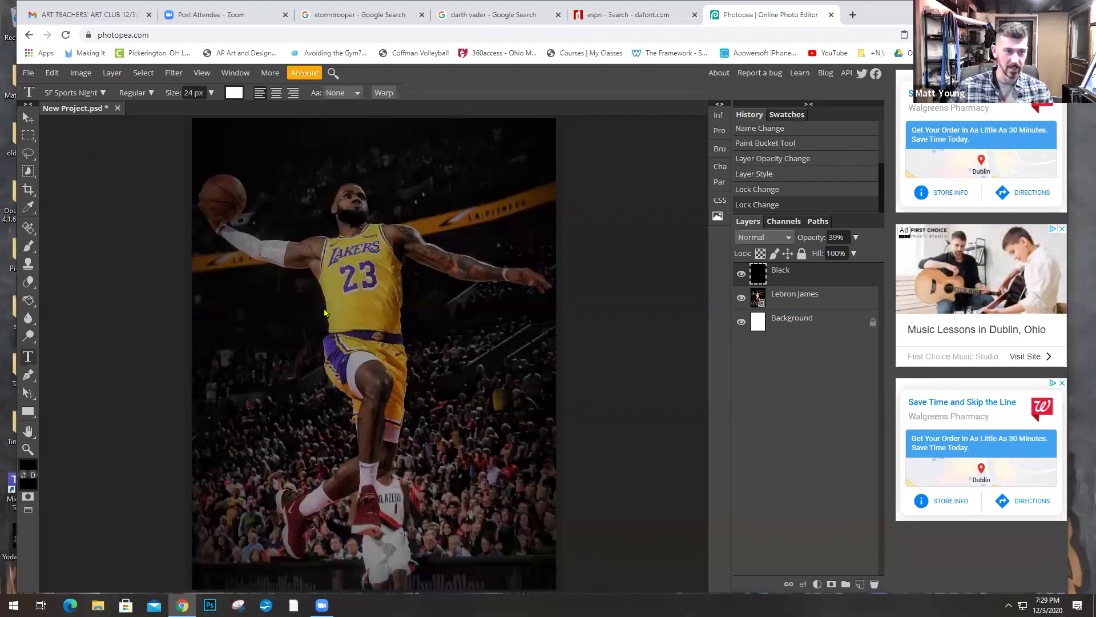
Step: Check the text color in the color picker and keep it white (ffffff)
{"action": "left_click", "coordinate": [234, 94]}
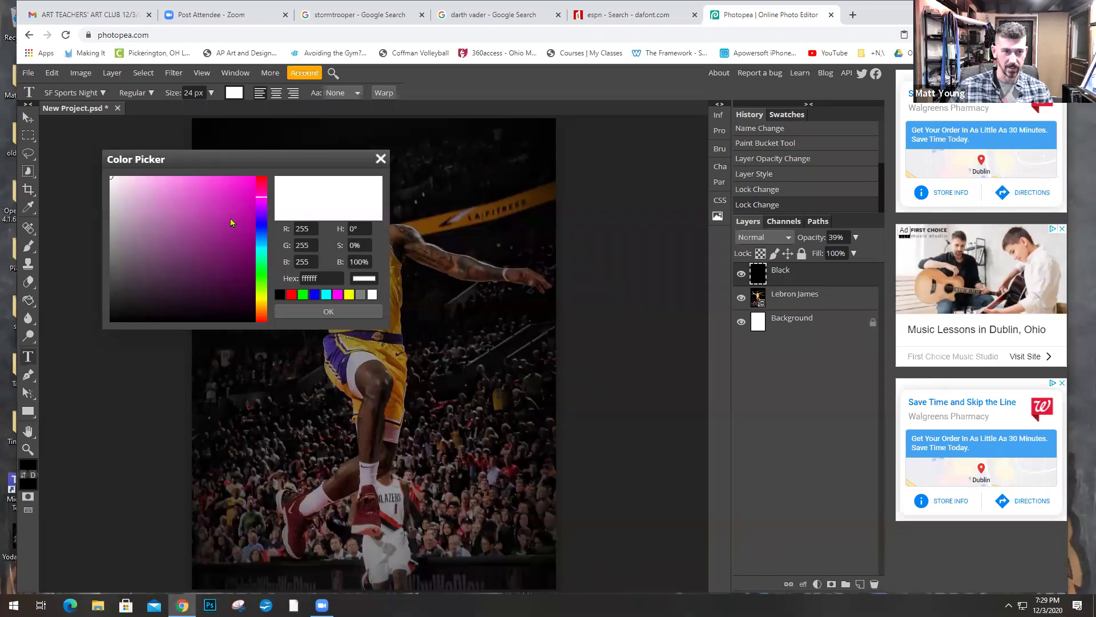
{"action": "left_click", "coordinate": [354, 312]}
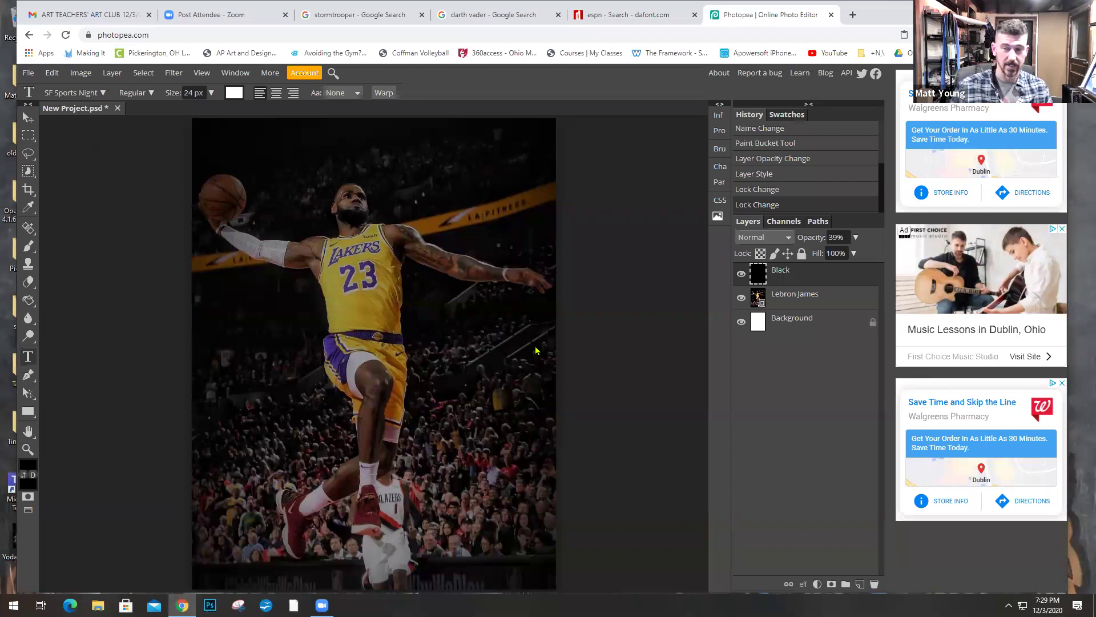
Step: Add a new layer above the Black layer and name it "drawing"
{"action": "left_click", "coordinate": [860, 583]}
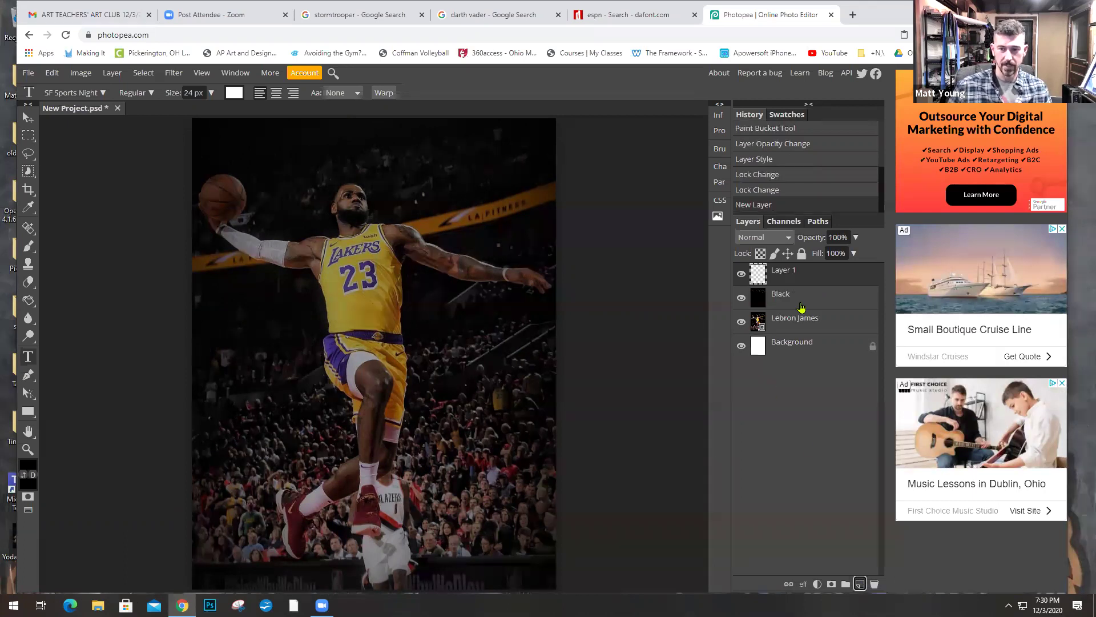
{"action": "double_click", "coordinate": [790, 271]}
{"action": "type", "text": "drawing"}
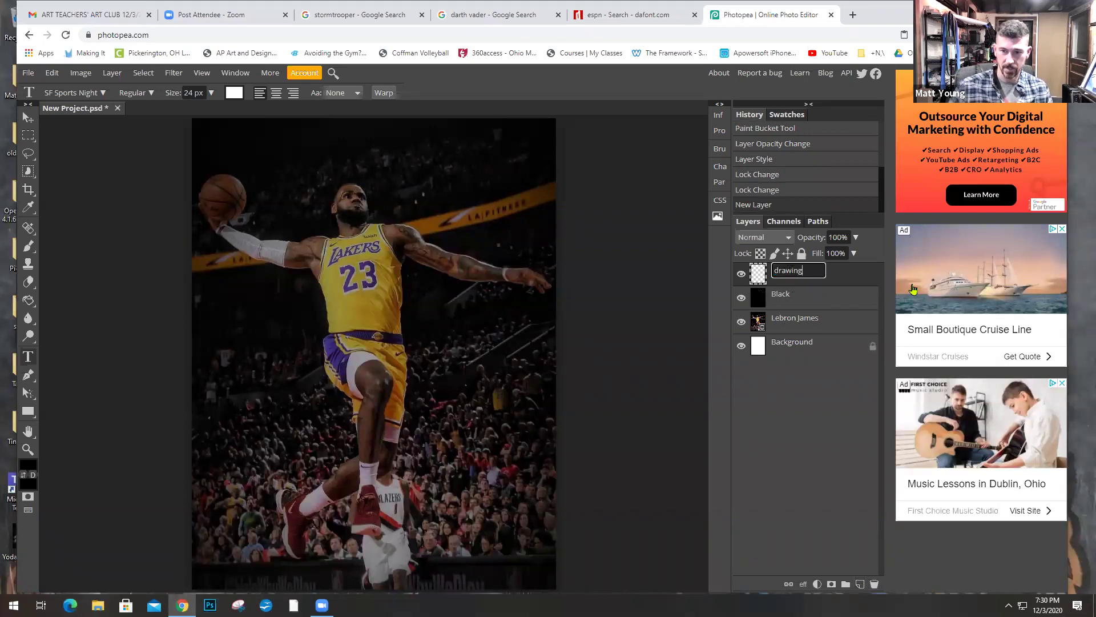
{"action": "key", "text": "Return"}
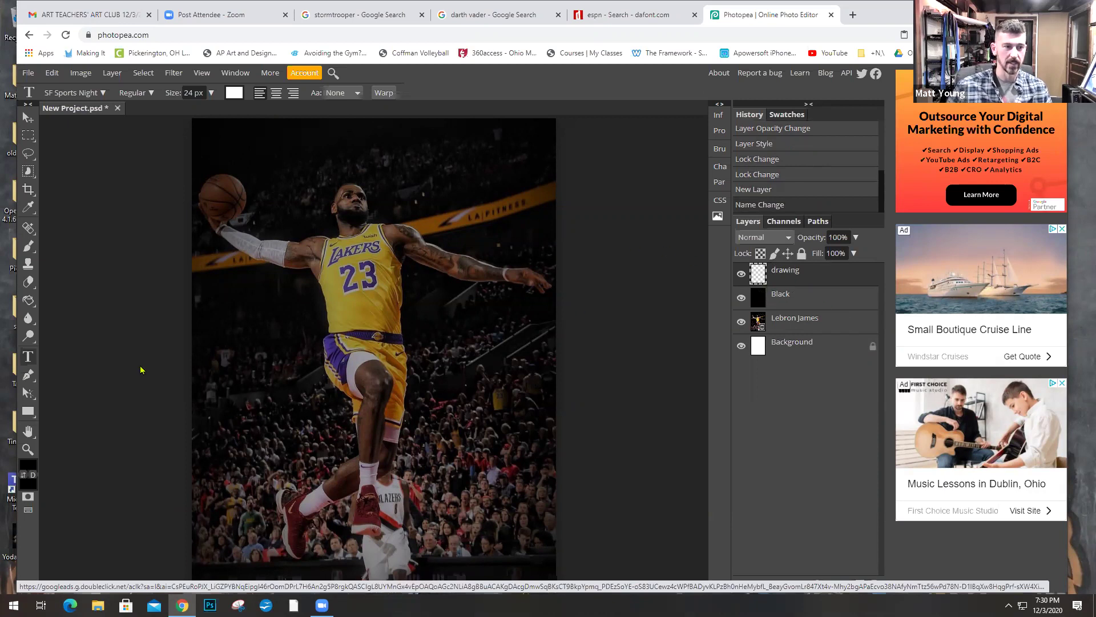
{"action": "left_click", "coordinate": [27, 246]}
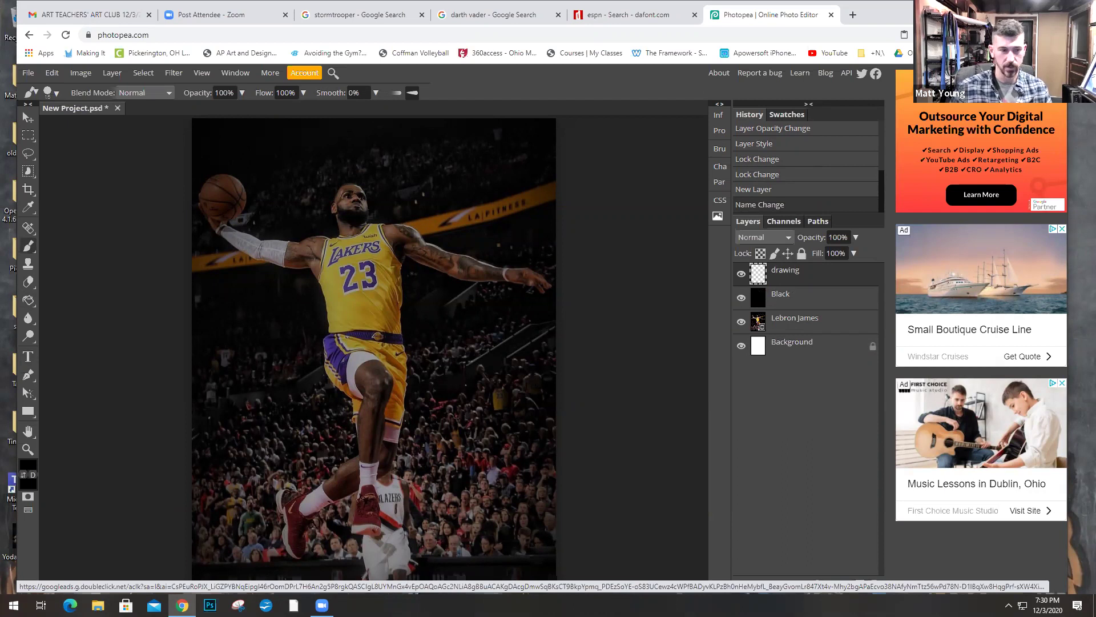
{"action": "left_click", "coordinate": [28, 450]}
{"action": "left_click_drag", "start_coordinate": [408, 238], "coordinate": [410, 318]}
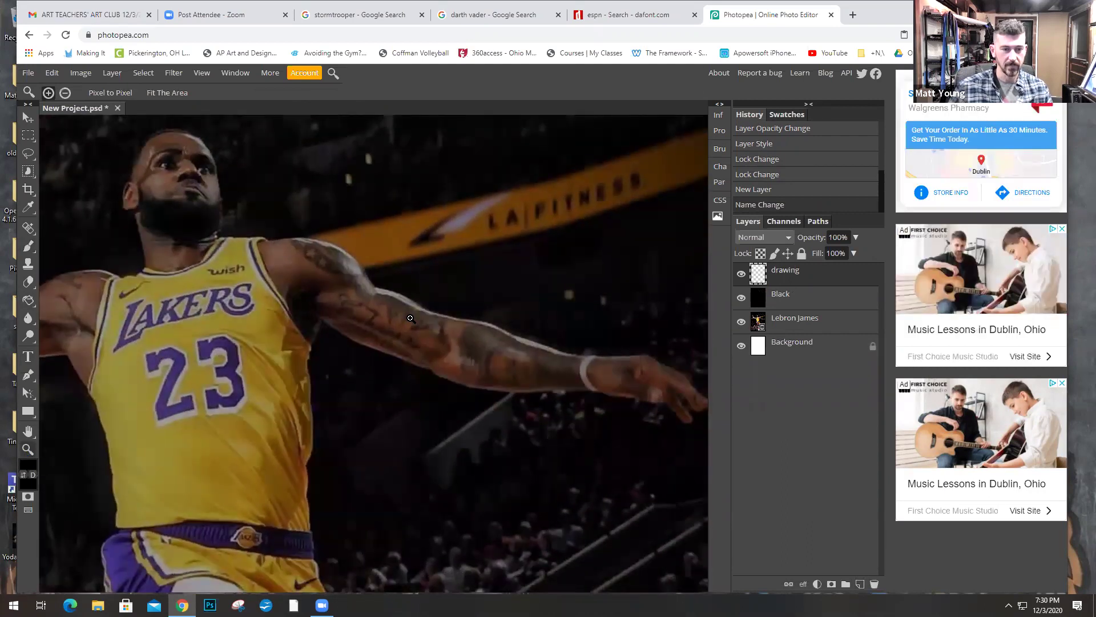
{"action": "left_click", "coordinate": [28, 250]}
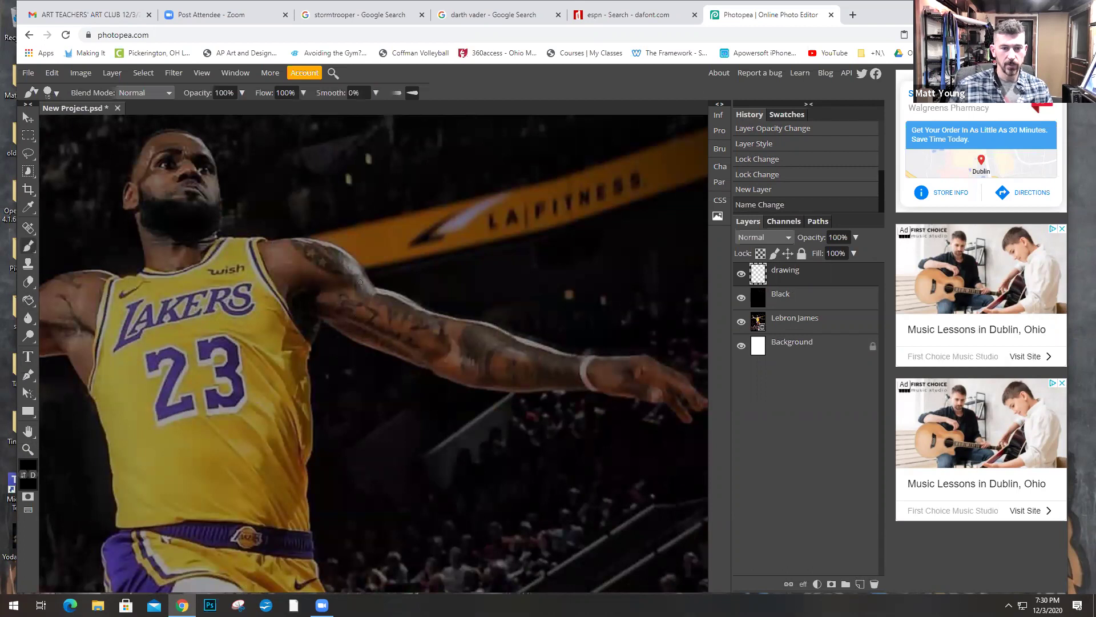
{"action": "left_click_drag", "start_coordinate": [362, 280], "coordinate": [341, 334]}
{"action": "left_click_drag", "start_coordinate": [382, 299], "coordinate": [362, 343]}
{"action": "mouse_move", "coordinate": [410, 311]}
{"action": "left_mouse_down"}
{"action": "mouse_move", "coordinate": [393, 349]}
{"action": "mouse_move", "coordinate": [420, 366]}
{"action": "left_mouse_up"}
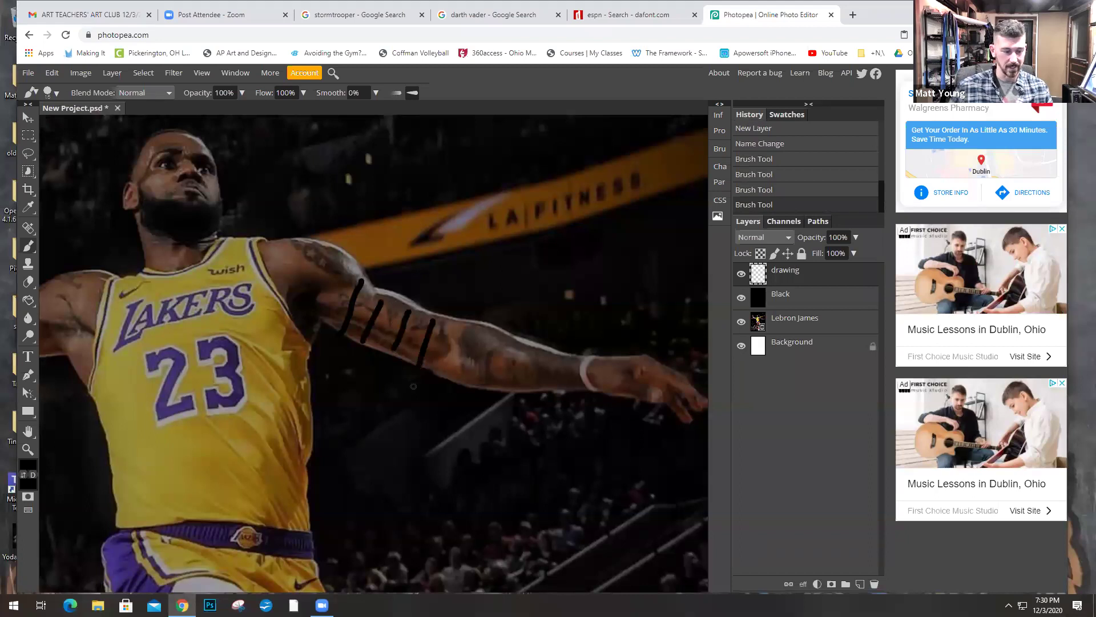
{"action": "key", "text": "ctrl+z"}
{"action": "key", "text": "ctrl+z"}
{"action": "key", "text": "ctrl+z"}
{"action": "key", "text": "ctrl+z"}
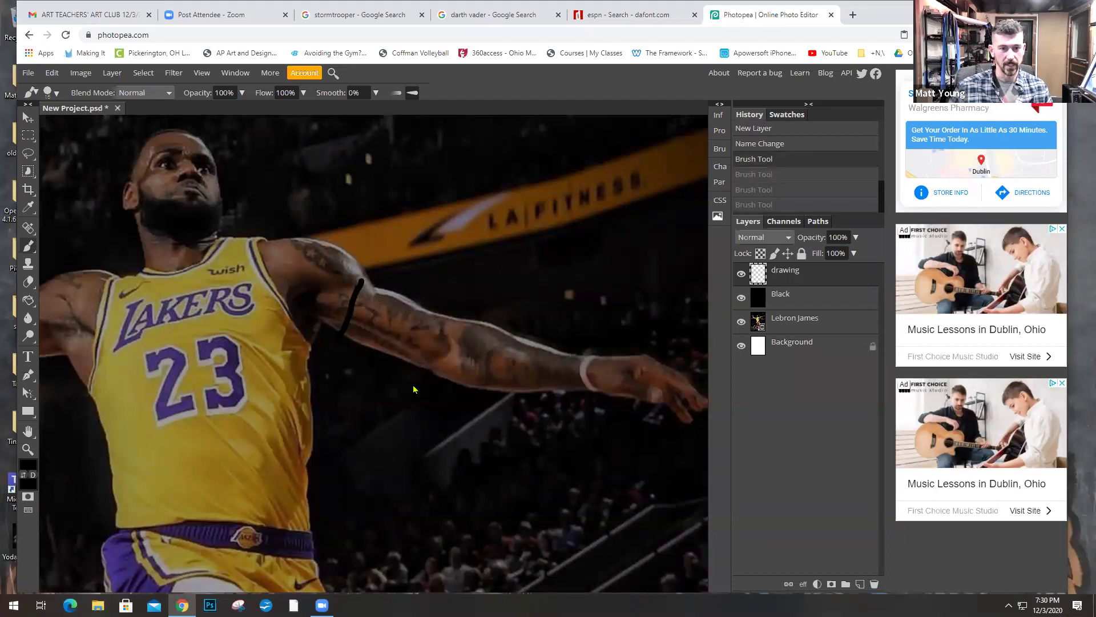
Step: Set the foreground color to white and try a single brush stroke along the outstretched bare arm
{"action": "left_click", "coordinate": [26, 465]}
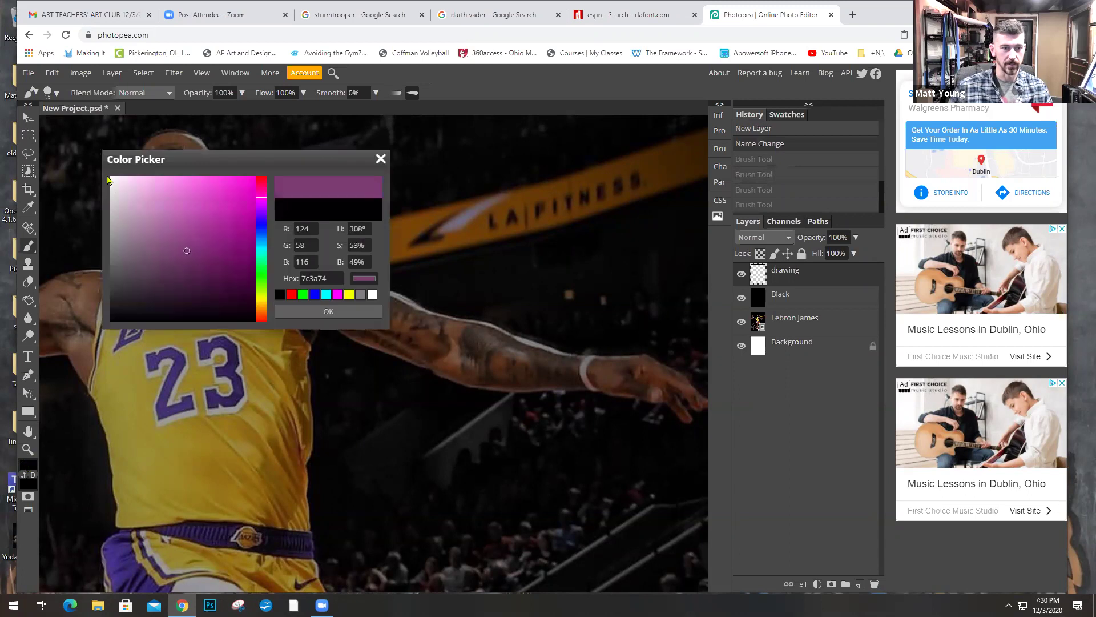
{"action": "left_click", "coordinate": [328, 311]}
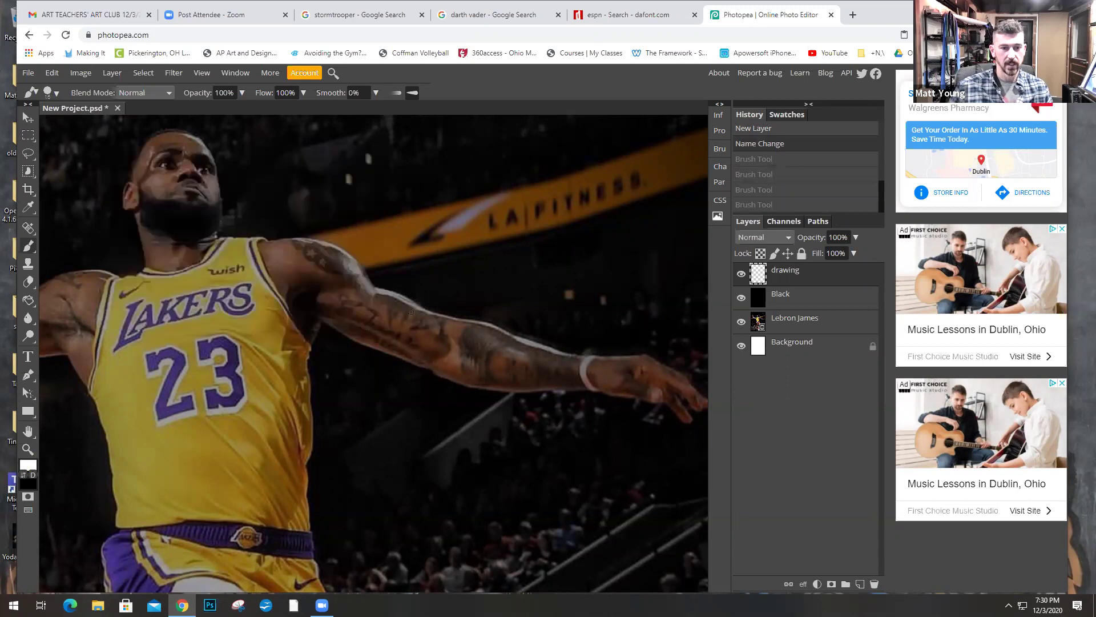
{"action": "left_click_drag", "start_coordinate": [331, 295], "coordinate": [561, 398]}
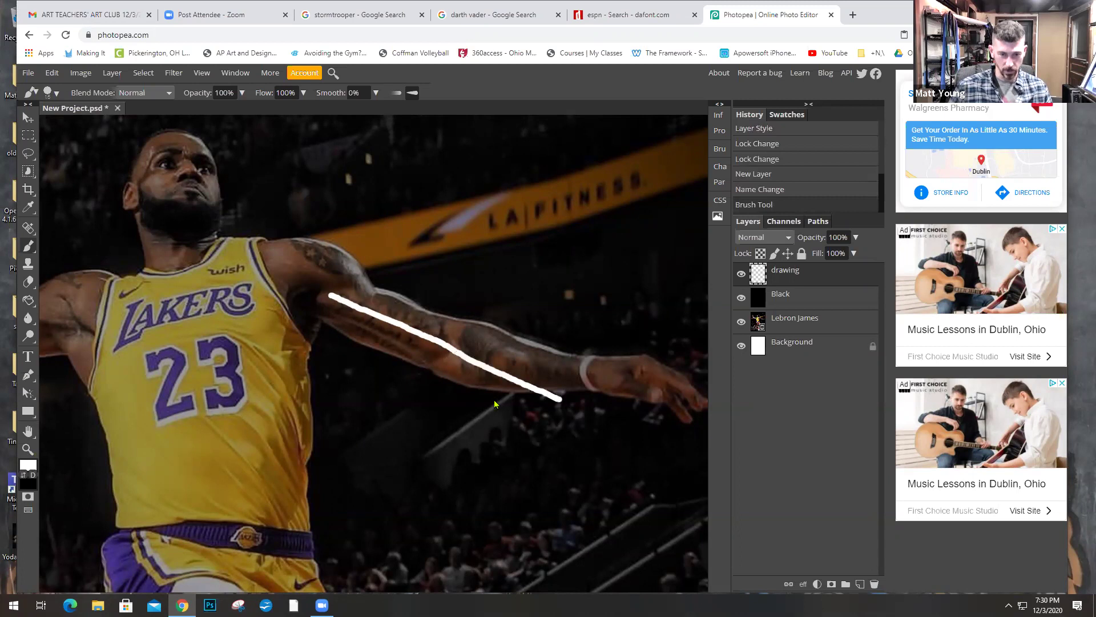
{"action": "key", "text": "ctrl+z"}
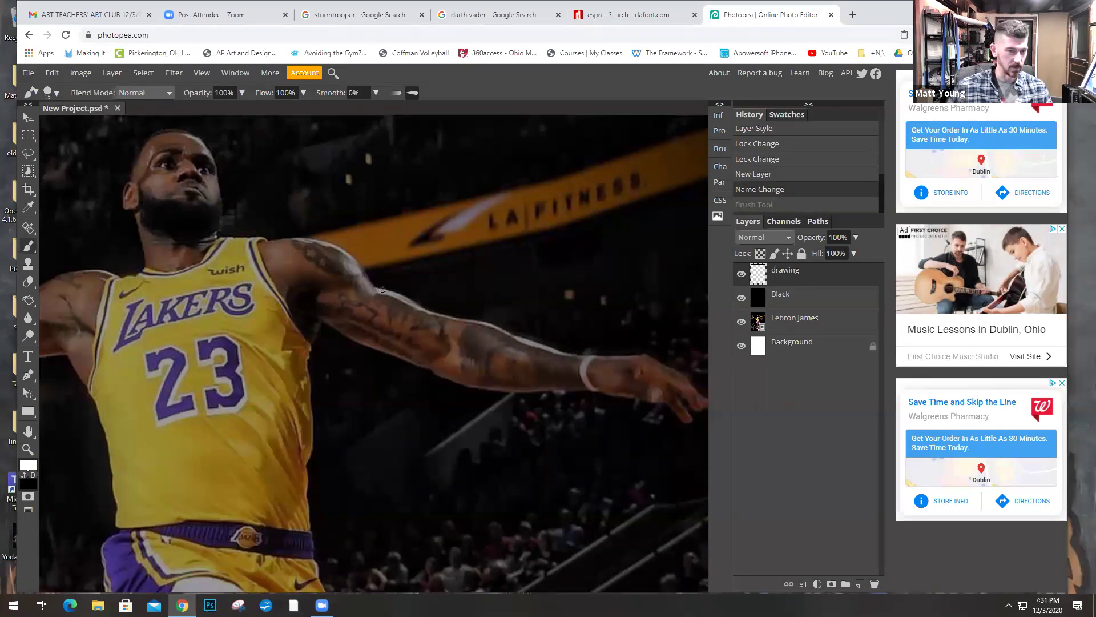
Step: Outline the outstretched bare arm with white brush strokes as separate shapes for the upper arm, forearm, hand, fingers, shoulder and armpit
{"action": "mouse_move", "coordinate": [383, 289]}
{"action": "left_mouse_down"}
{"action": "mouse_move", "coordinate": [301, 294]}
{"action": "mouse_move", "coordinate": [371, 351]}
{"action": "mouse_move", "coordinate": [425, 359]}
{"action": "mouse_move", "coordinate": [450, 349]}
{"action": "mouse_move", "coordinate": [445, 321]}
{"action": "mouse_move", "coordinate": [403, 294]}
{"action": "mouse_move", "coordinate": [378, 294]}
{"action": "left_mouse_up"}
{"action": "mouse_move", "coordinate": [426, 362]}
{"action": "left_mouse_down"}
{"action": "mouse_move", "coordinate": [498, 388]}
{"action": "mouse_move", "coordinate": [601, 393]}
{"action": "left_mouse_up"}
{"action": "mouse_move", "coordinate": [587, 370]}
{"action": "left_mouse_down"}
{"action": "mouse_move", "coordinate": [592, 356]}
{"action": "mouse_move", "coordinate": [440, 318]}
{"action": "left_mouse_up"}
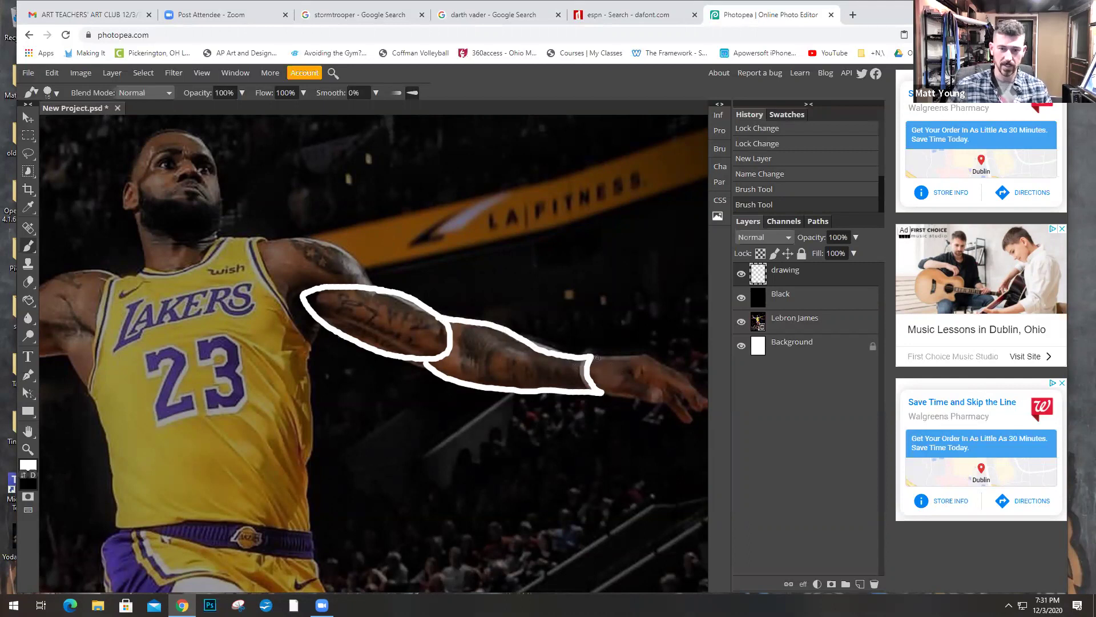
{"action": "mouse_move", "coordinate": [594, 357]}
{"action": "left_mouse_down"}
{"action": "mouse_move", "coordinate": [661, 390]}
{"action": "mouse_move", "coordinate": [661, 401]}
{"action": "mouse_move", "coordinate": [598, 392]}
{"action": "left_mouse_up"}
{"action": "mouse_move", "coordinate": [596, 354]}
{"action": "left_mouse_down"}
{"action": "mouse_move", "coordinate": [640, 352]}
{"action": "mouse_move", "coordinate": [645, 379]}
{"action": "mouse_move", "coordinate": [694, 405]}
{"action": "mouse_move", "coordinate": [693, 382]}
{"action": "mouse_move", "coordinate": [638, 350]}
{"action": "left_mouse_up"}
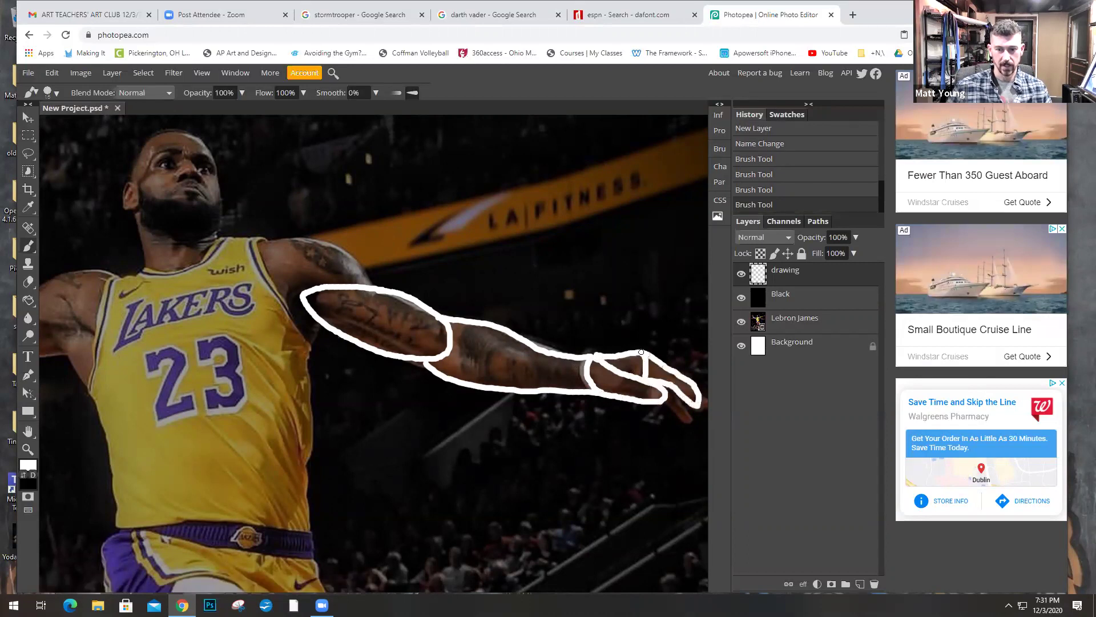
{"action": "mouse_move", "coordinate": [699, 403]}
{"action": "left_mouse_down"}
{"action": "mouse_move", "coordinate": [694, 417]}
{"action": "mouse_move", "coordinate": [662, 400]}
{"action": "left_mouse_up"}
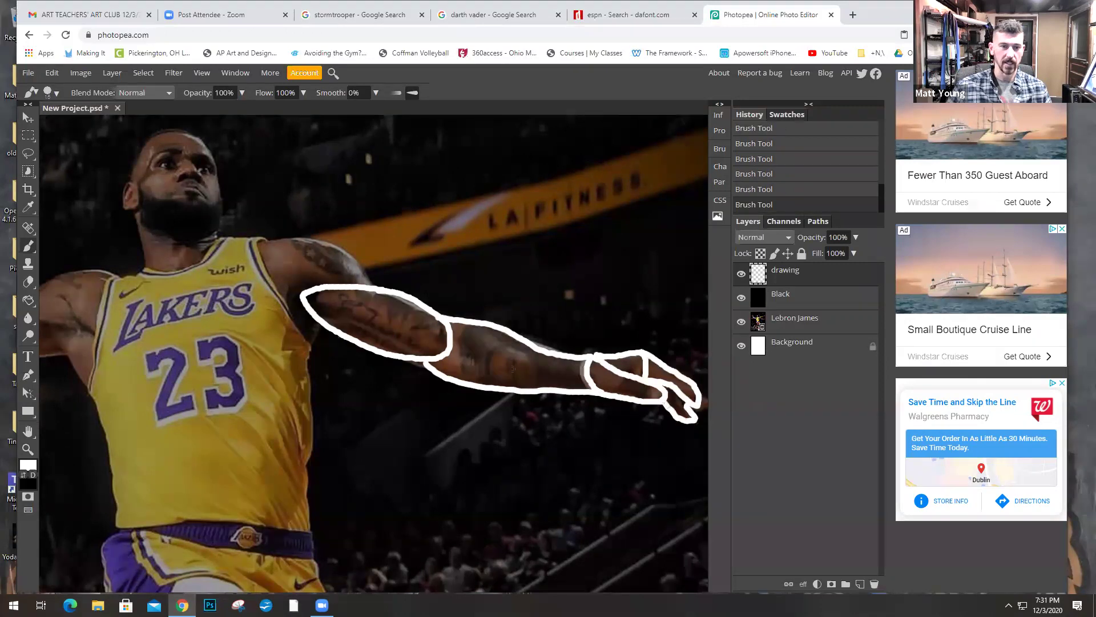
{"action": "mouse_move", "coordinate": [372, 284]}
{"action": "left_mouse_down"}
{"action": "mouse_move", "coordinate": [327, 246]}
{"action": "mouse_move", "coordinate": [261, 238]}
{"action": "mouse_move", "coordinate": [258, 261]}
{"action": "mouse_move", "coordinate": [277, 292]}
{"action": "mouse_move", "coordinate": [284, 301]}
{"action": "mouse_move", "coordinate": [316, 287]}
{"action": "left_mouse_up"}
{"action": "mouse_move", "coordinate": [325, 325]}
{"action": "left_mouse_down"}
{"action": "mouse_move", "coordinate": [303, 334]}
{"action": "mouse_move", "coordinate": [281, 302]}
{"action": "left_mouse_up"}
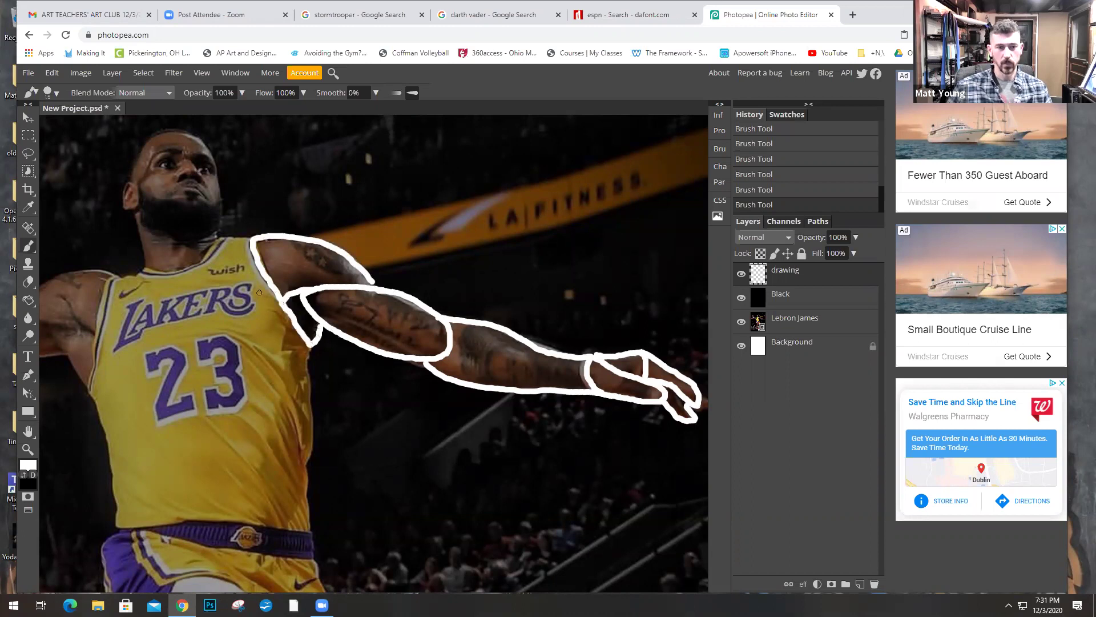
Step: Outline the player's beard, ear, eyes, nose and neck with white brush strokes on the drawing layer
{"action": "mouse_move", "coordinate": [239, 297]}
{"action": "left_mouse_down"}
{"action": "mouse_move", "coordinate": [379, 360]}
{"action": "mouse_move", "coordinate": [392, 389]}
{"action": "left_mouse_up"}
{"action": "mouse_move", "coordinate": [375, 290]}
{"action": "left_mouse_down"}
{"action": "mouse_move", "coordinate": [357, 299]}
{"action": "mouse_move", "coordinate": [290, 280]}
{"action": "mouse_move", "coordinate": [312, 322]}
{"action": "mouse_move", "coordinate": [362, 330]}
{"action": "mouse_move", "coordinate": [375, 290]}
{"action": "left_mouse_up"}
{"action": "mouse_move", "coordinate": [293, 285]}
{"action": "left_mouse_down"}
{"action": "mouse_move", "coordinate": [285, 276]}
{"action": "mouse_move", "coordinate": [274, 288]}
{"action": "mouse_move", "coordinate": [295, 301]}
{"action": "left_mouse_up"}
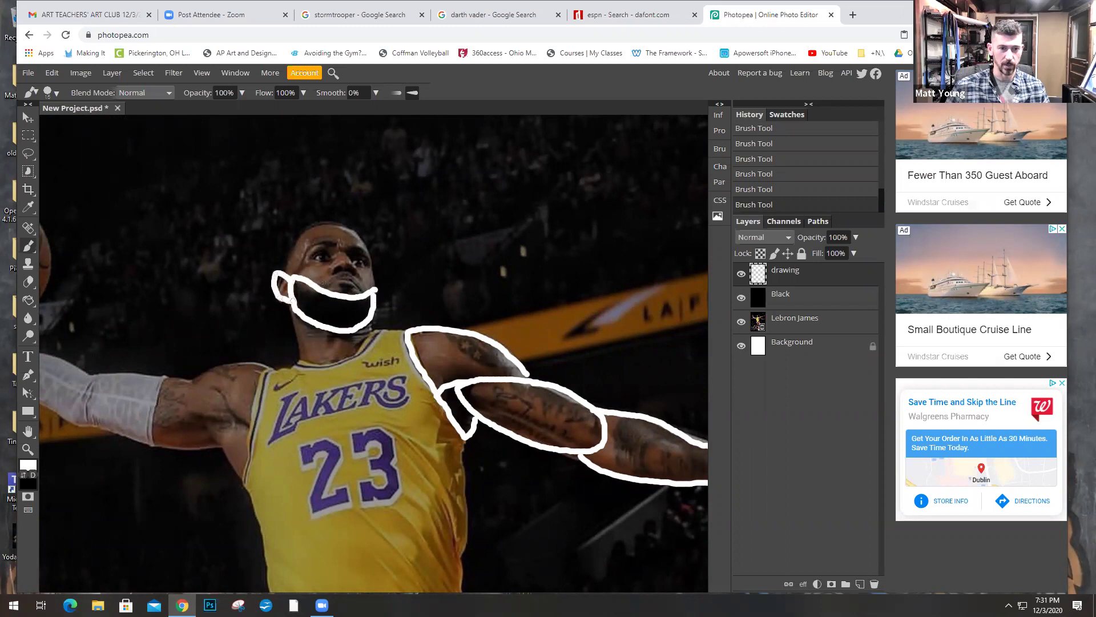
{"action": "mouse_move", "coordinate": [314, 263]}
{"action": "left_mouse_down"}
{"action": "mouse_move", "coordinate": [327, 246]}
{"action": "mouse_move", "coordinate": [307, 261]}
{"action": "mouse_move", "coordinate": [368, 267]}
{"action": "mouse_move", "coordinate": [342, 256]}
{"action": "mouse_move", "coordinate": [330, 271]}
{"action": "mouse_move", "coordinate": [358, 272]}
{"action": "mouse_move", "coordinate": [338, 255]}
{"action": "left_mouse_up"}
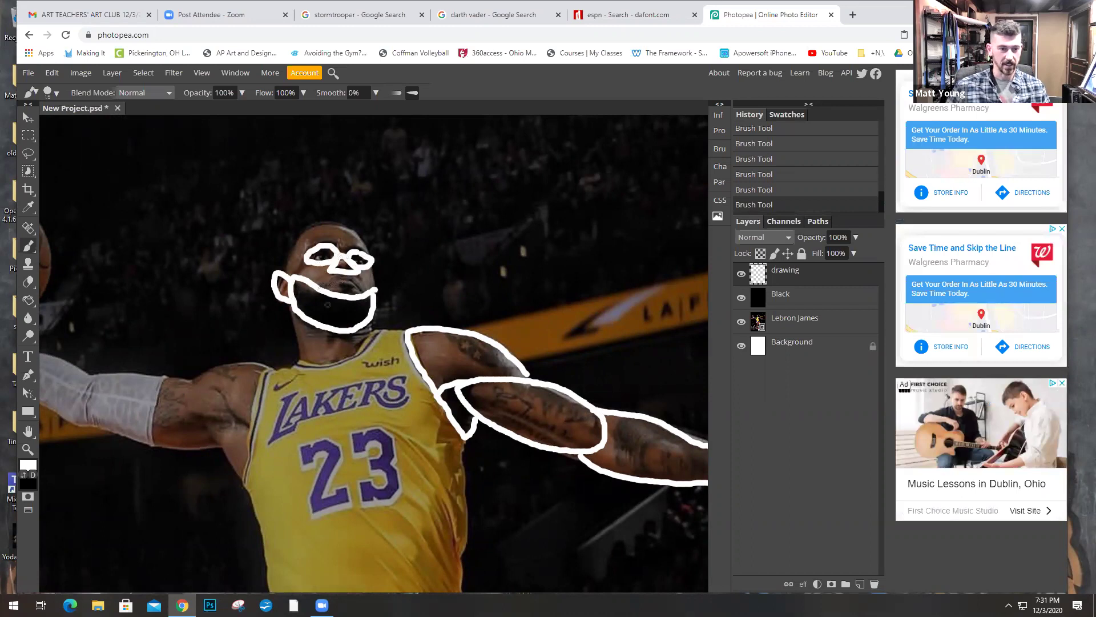
{"action": "mouse_move", "coordinate": [292, 311]}
{"action": "left_mouse_down"}
{"action": "mouse_move", "coordinate": [301, 355]}
{"action": "mouse_move", "coordinate": [320, 366]}
{"action": "mouse_move", "coordinate": [363, 346]}
{"action": "mouse_move", "coordinate": [372, 320]}
{"action": "left_mouse_up"}
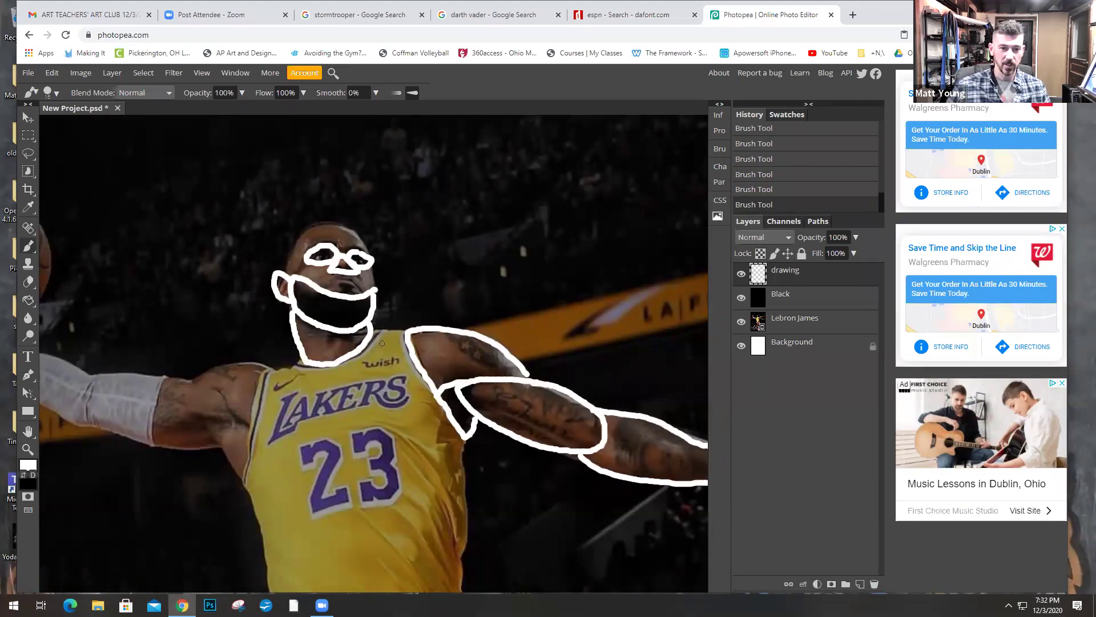
{"action": "left_click_drag", "start_coordinate": [263, 384], "coordinate": [407, 355]}
{"action": "left_click_drag", "start_coordinate": [250, 416], "coordinate": [400, 375]}
{"action": "left_click_drag", "start_coordinate": [266, 435], "coordinate": [407, 393]}
{"action": "left_click_drag", "start_coordinate": [267, 456], "coordinate": [428, 431]}
{"action": "key", "text": "ctrl+z"}
{"action": "key", "text": "ctrl+z"}
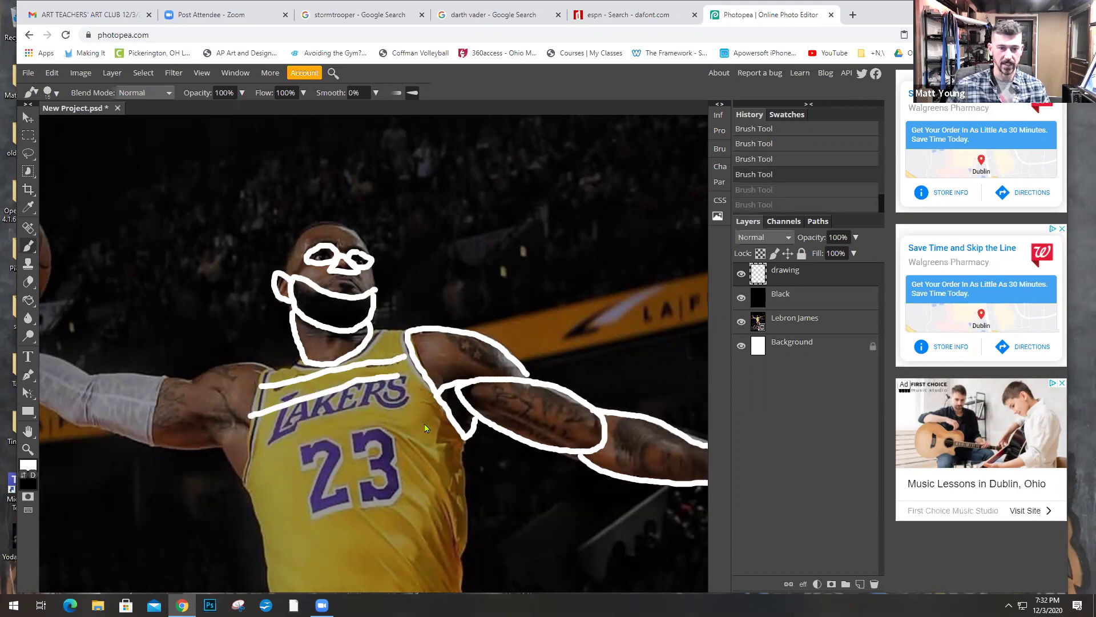
{"action": "key", "text": "ctrl+z"}
{"action": "key", "text": "ctrl+z"}
Step: Outline the jersey's two shoulder straps, its side sections and the sleeved arm's shoulder with white brush strokes
{"action": "mouse_move", "coordinate": [379, 334]}
{"action": "left_mouse_down"}
{"action": "mouse_move", "coordinate": [352, 383]}
{"action": "mouse_move", "coordinate": [411, 372]}
{"action": "mouse_move", "coordinate": [403, 333]}
{"action": "left_mouse_up"}
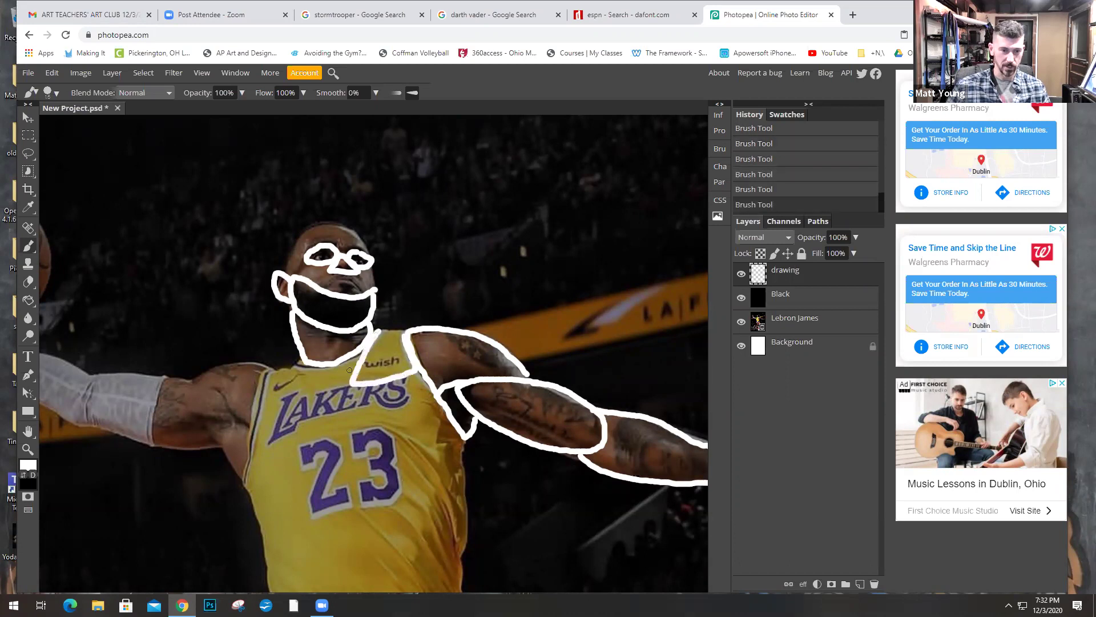
{"action": "mouse_move", "coordinate": [301, 372]}
{"action": "left_mouse_down"}
{"action": "mouse_move", "coordinate": [328, 391]}
{"action": "mouse_move", "coordinate": [355, 386]}
{"action": "mouse_move", "coordinate": [260, 406]}
{"action": "mouse_move", "coordinate": [265, 373]}
{"action": "mouse_move", "coordinate": [294, 364]}
{"action": "left_mouse_up"}
{"action": "mouse_move", "coordinate": [282, 408]}
{"action": "left_mouse_down"}
{"action": "mouse_move", "coordinate": [248, 488]}
{"action": "mouse_move", "coordinate": [243, 447]}
{"action": "mouse_move", "coordinate": [255, 410]}
{"action": "left_mouse_up"}
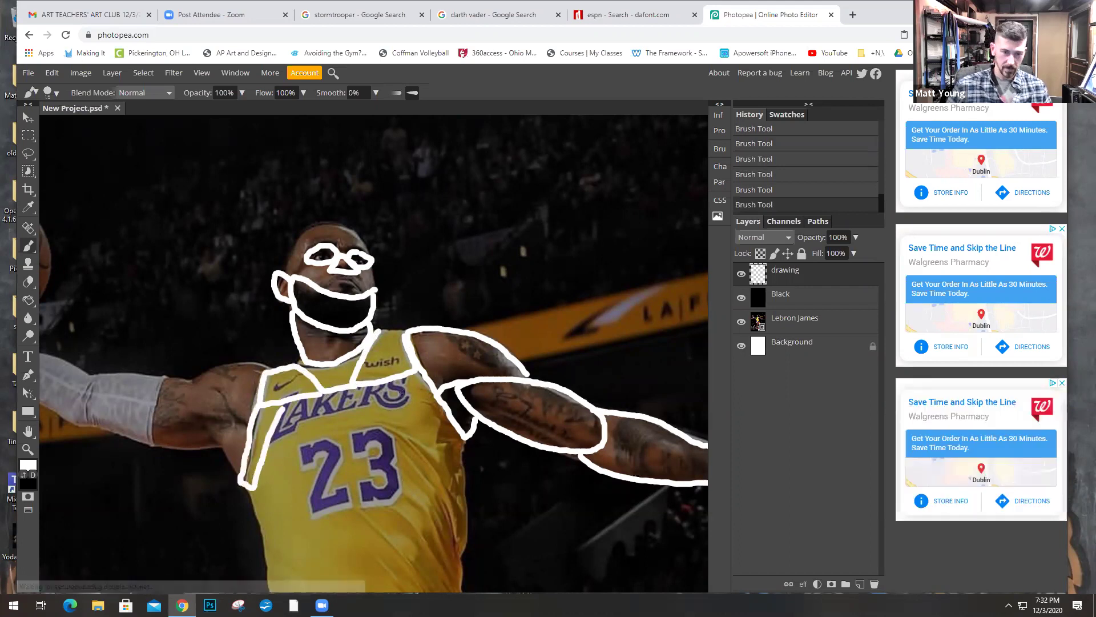
{"action": "mouse_move", "coordinate": [404, 376]}
{"action": "left_mouse_down"}
{"action": "mouse_move", "coordinate": [404, 431]}
{"action": "mouse_move", "coordinate": [458, 465]}
{"action": "mouse_move", "coordinate": [464, 440]}
{"action": "left_mouse_up"}
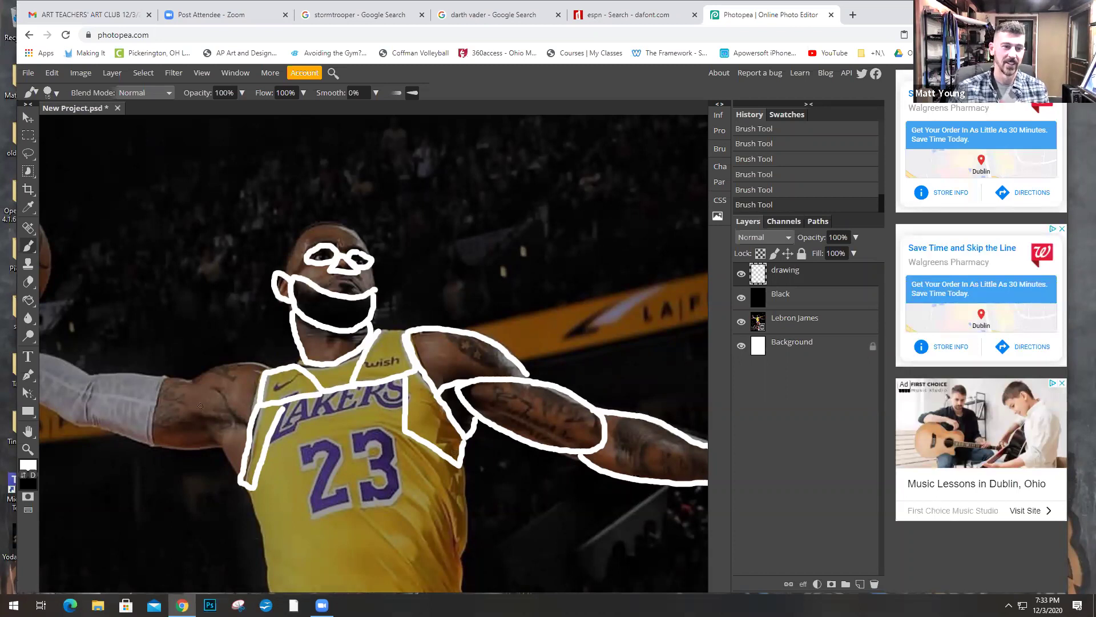
{"action": "mouse_move", "coordinate": [191, 381]}
{"action": "left_mouse_down"}
{"action": "mouse_move", "coordinate": [233, 415]}
{"action": "mouse_move", "coordinate": [253, 407]}
{"action": "mouse_move", "coordinate": [262, 378]}
{"action": "mouse_move", "coordinate": [253, 362]}
{"action": "mouse_move", "coordinate": [192, 381]}
{"action": "left_mouse_up"}
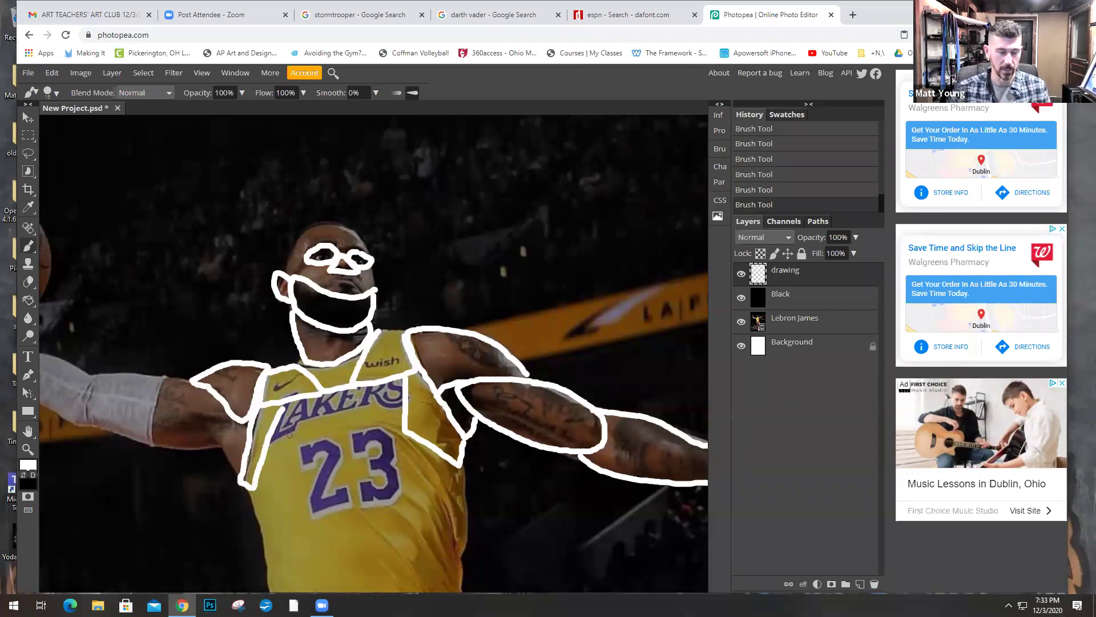
Step: Delete the drawing layer with the sketched body outlines
{"action": "scroll", "coordinate": [289, 435], "scroll_direction": "left", "scroll_amount": 5}
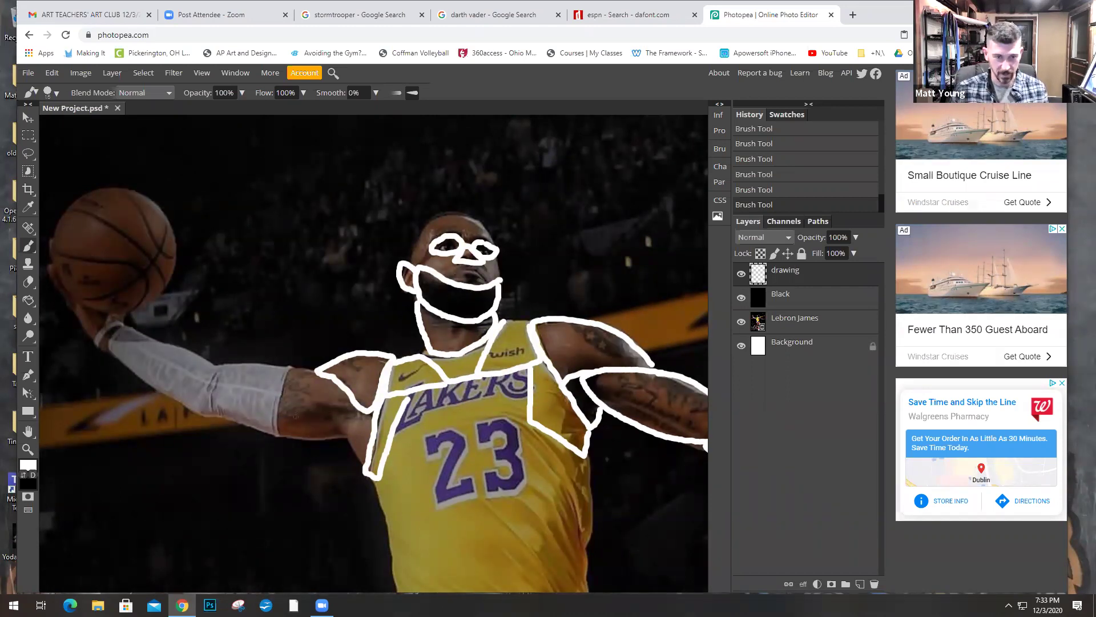
{"action": "left_click", "coordinate": [28, 450]}
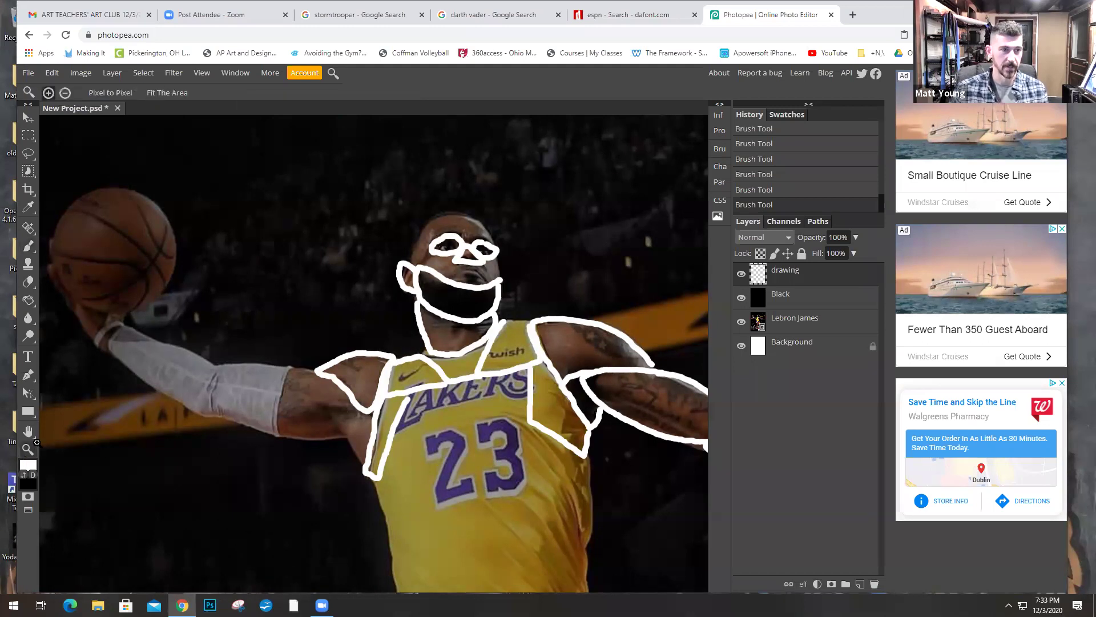
{"action": "left_click", "coordinate": [473, 403], "text": "alt"}
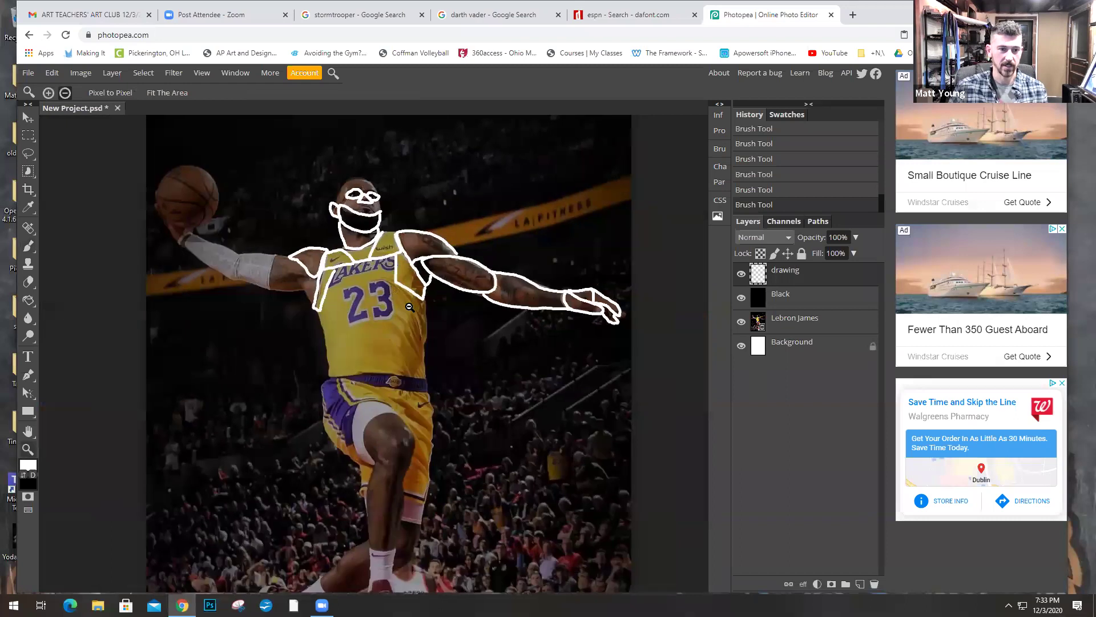
{"action": "left_click", "coordinate": [386, 331], "text": "alt"}
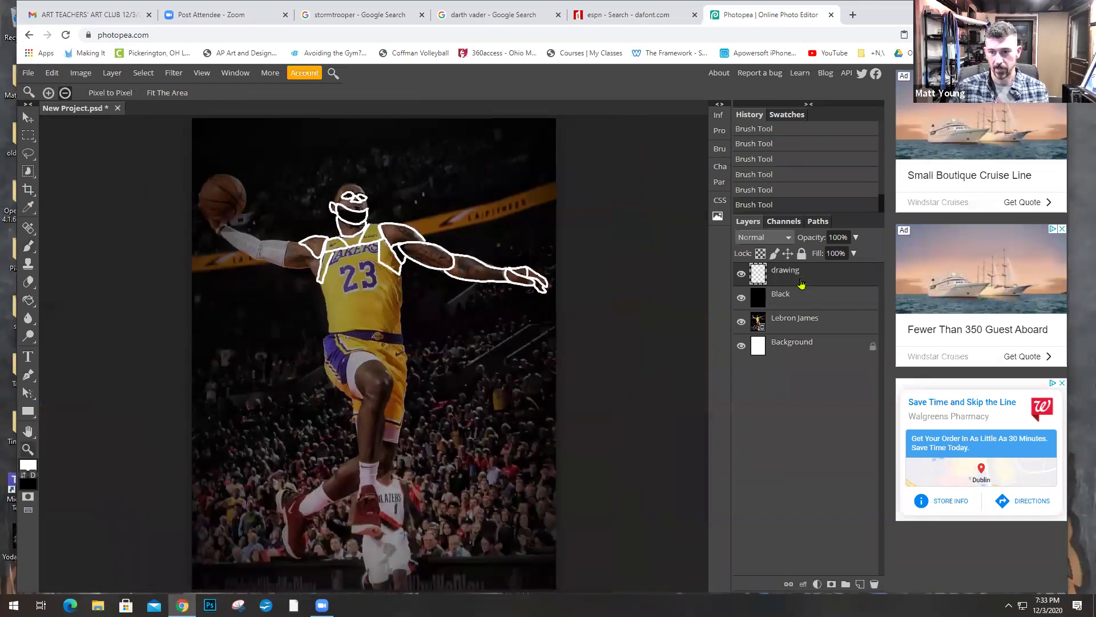
{"action": "left_click", "coordinate": [875, 584]}
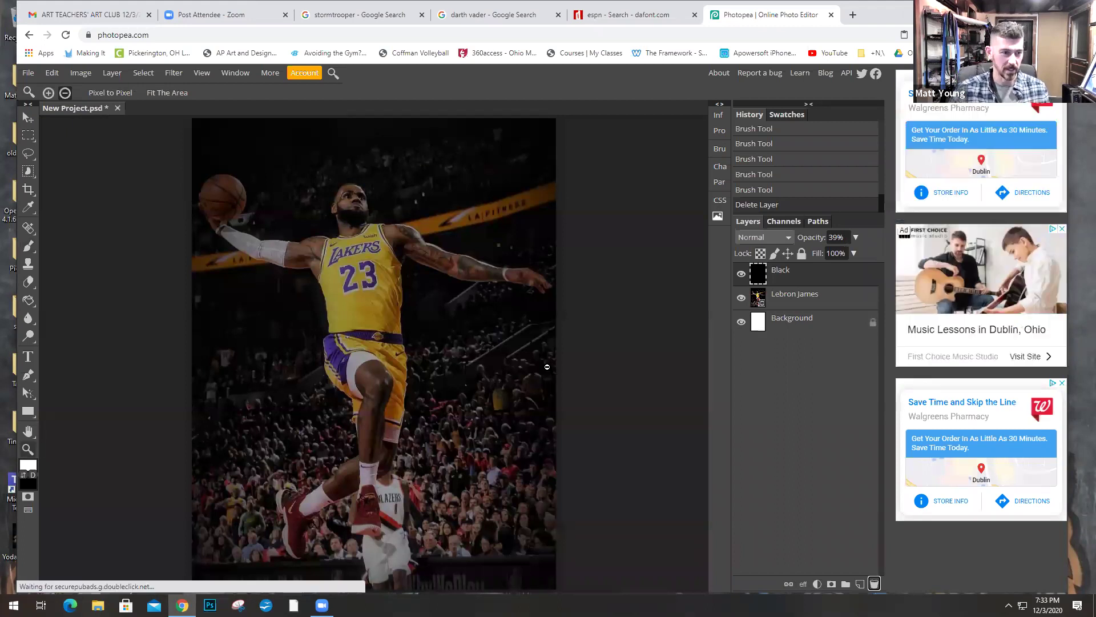
Step: Choose the SF Sports Night font for the Type tool and check that the text color is white
{"action": "key", "text": "t"}
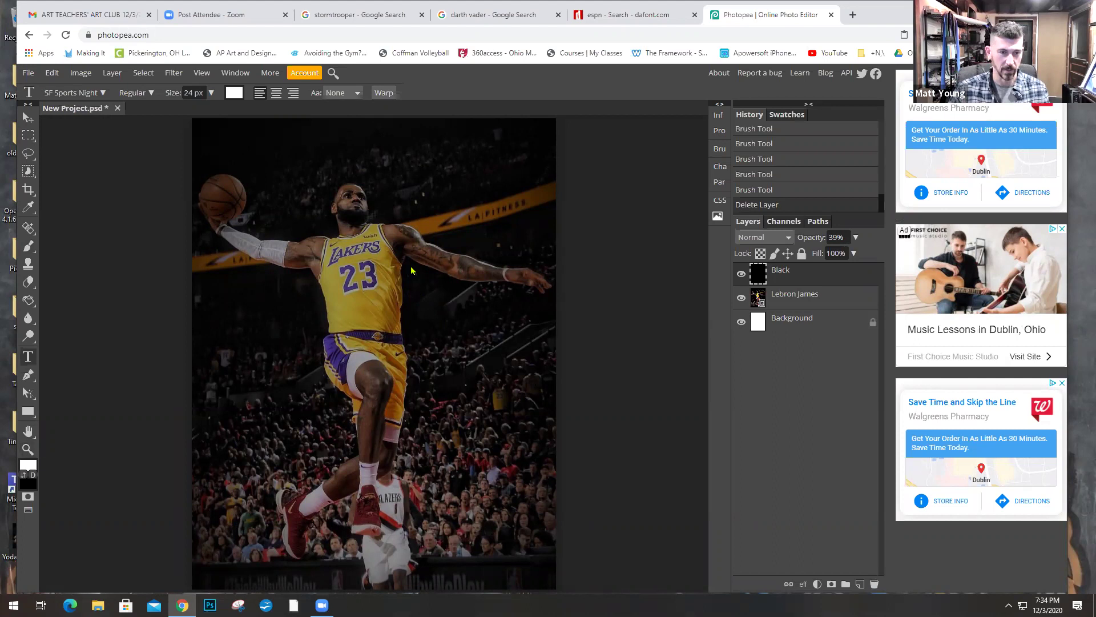
{"action": "key", "text": "z"}
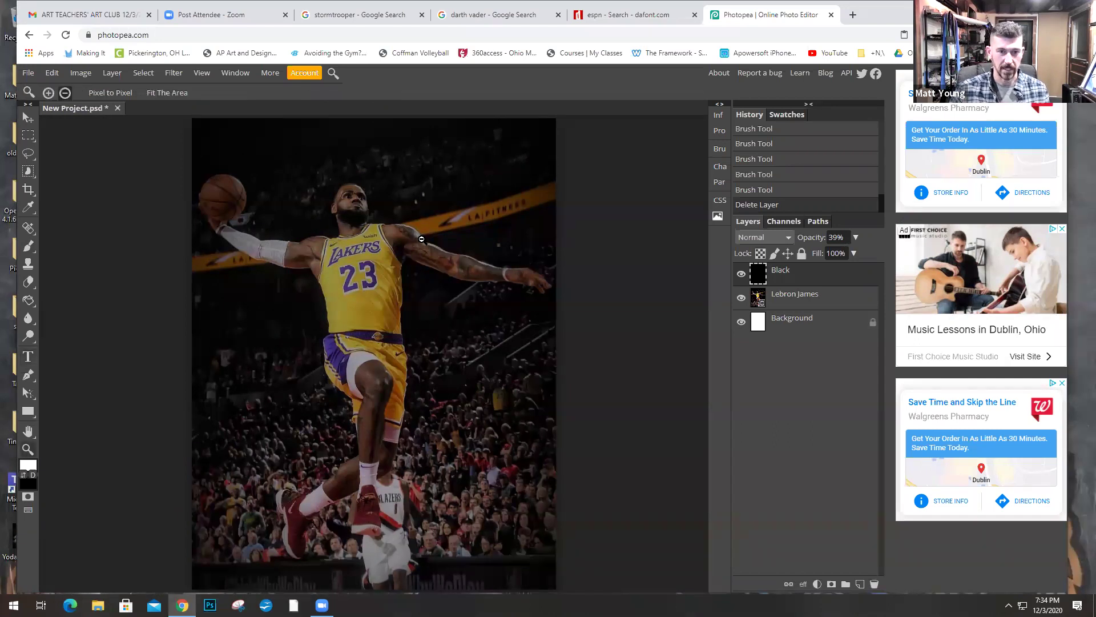
{"action": "left_click", "coordinate": [421, 247]}
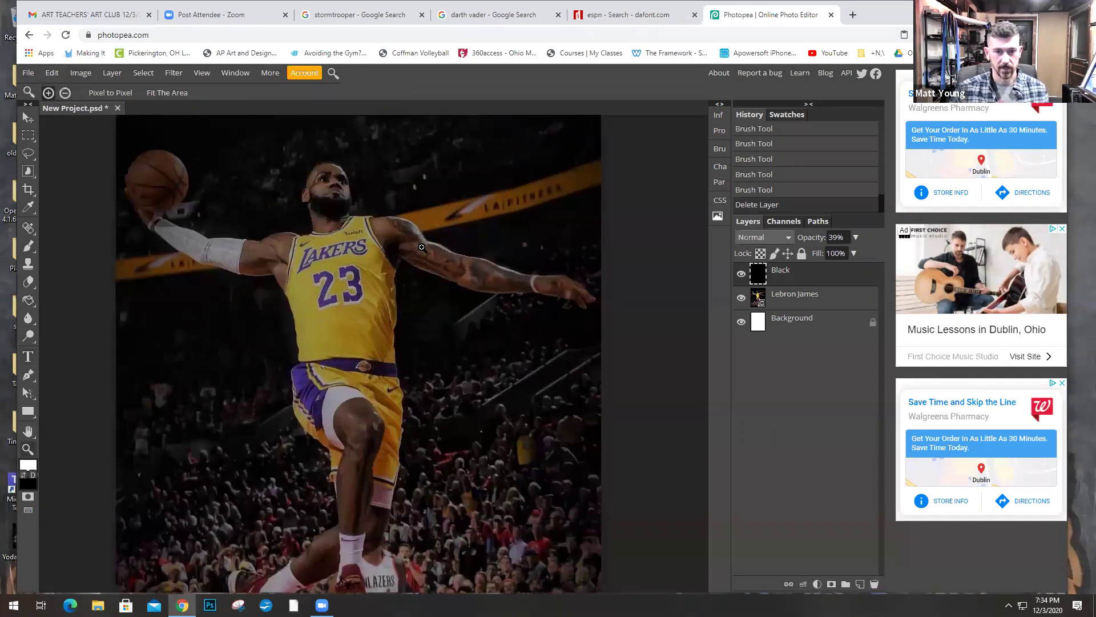
{"action": "left_click", "coordinate": [422, 247]}
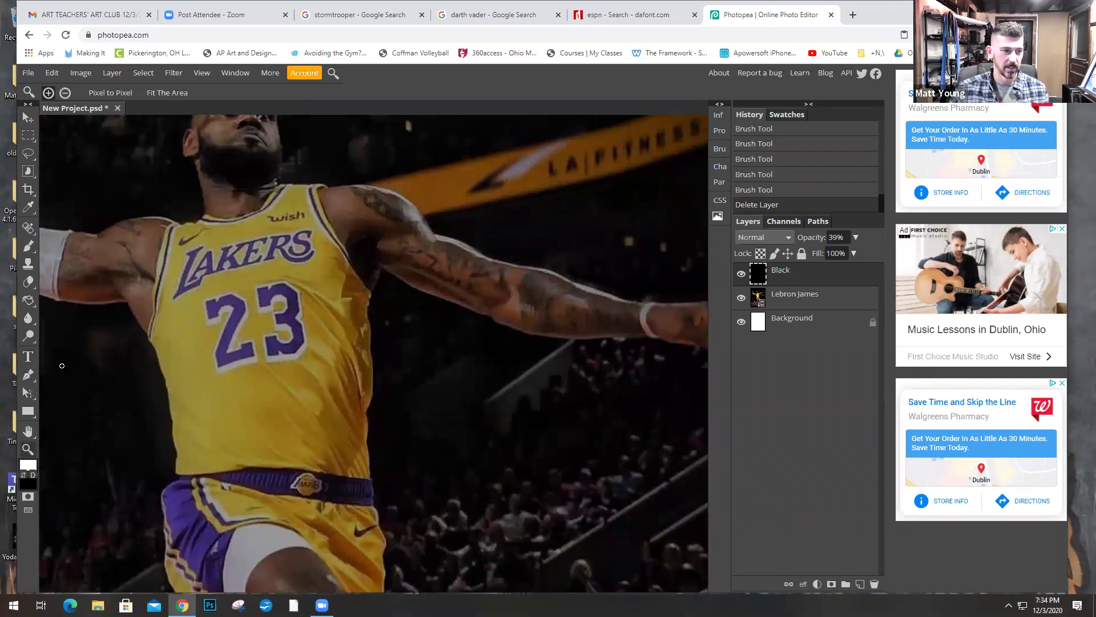
{"action": "left_click", "coordinate": [27, 356]}
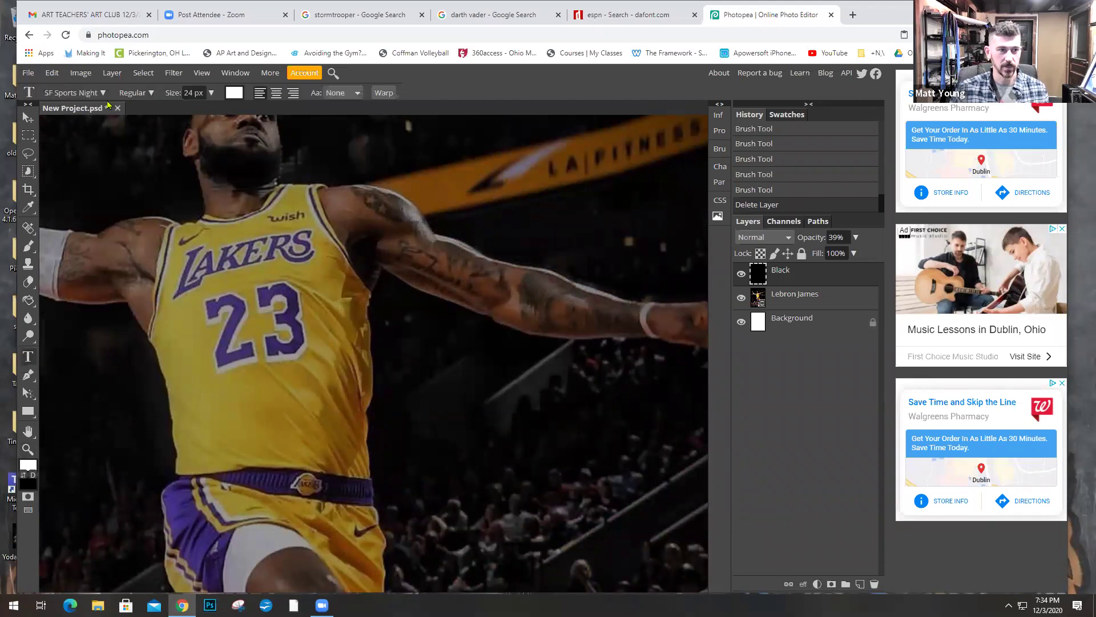
{"action": "left_click", "coordinate": [82, 93]}
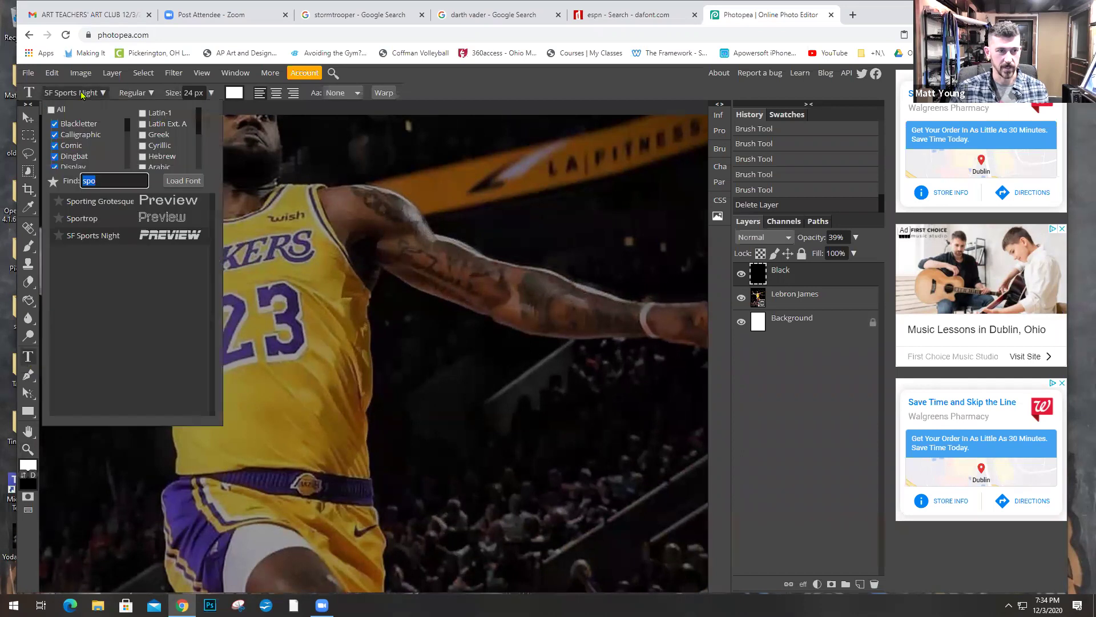
{"action": "left_click", "coordinate": [153, 236]}
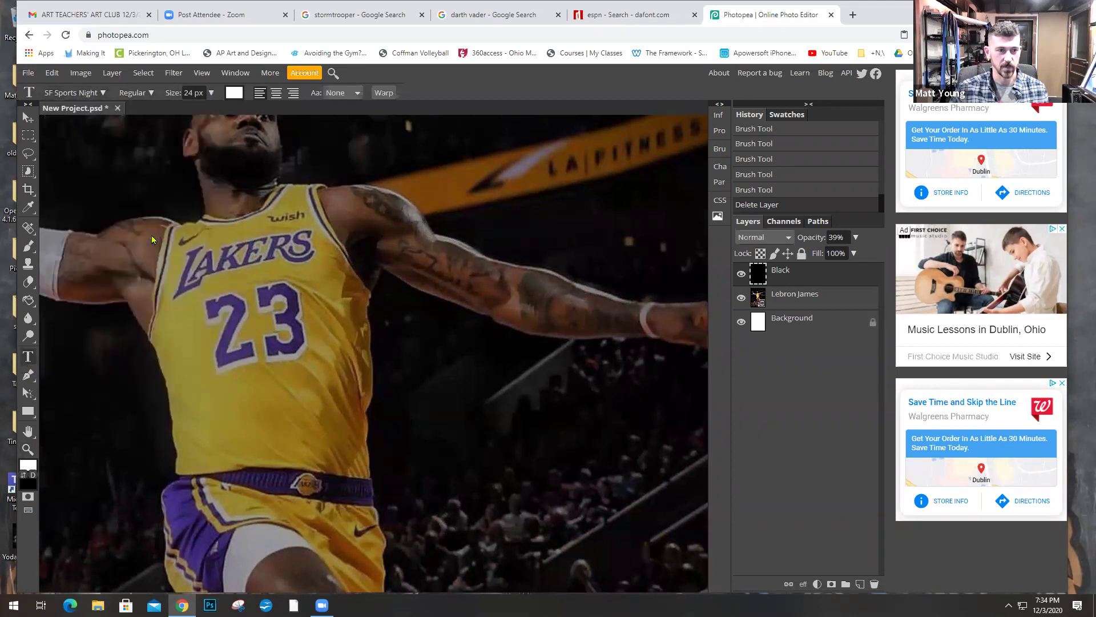
{"action": "left_click", "coordinate": [232, 94]}
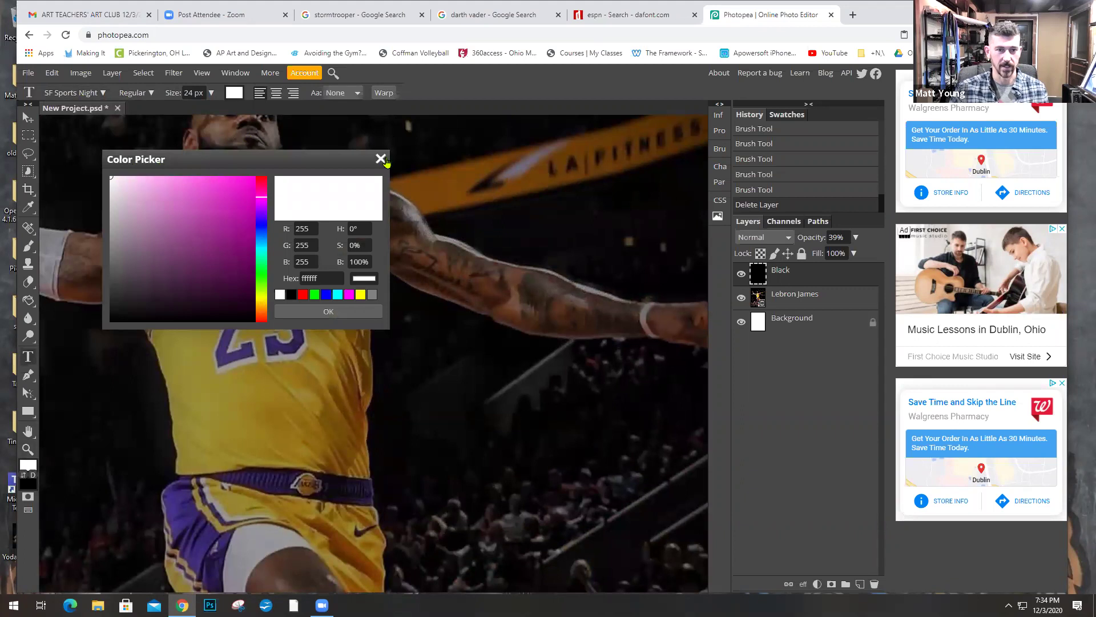
{"action": "left_click", "coordinate": [381, 159]}
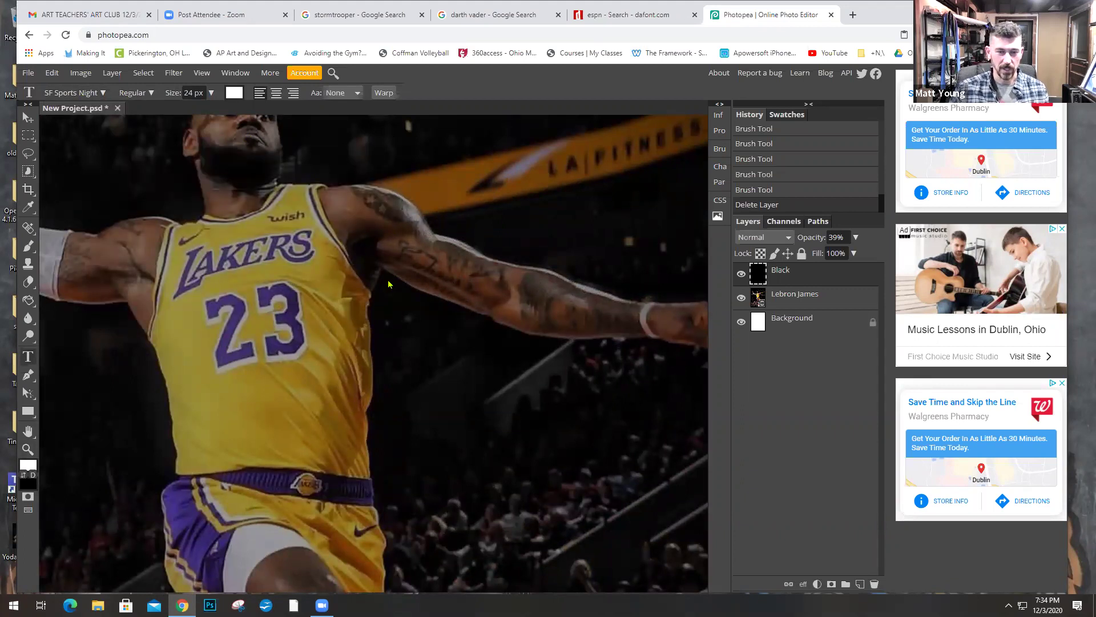
Step: Draw a text box over the outstretched bare upper arm and enter KING in it
{"action": "left_click_drag", "start_coordinate": [349, 200], "coordinate": [540, 322]}
{"action": "left_click_drag", "start_coordinate": [540, 322], "coordinate": [537, 315]}
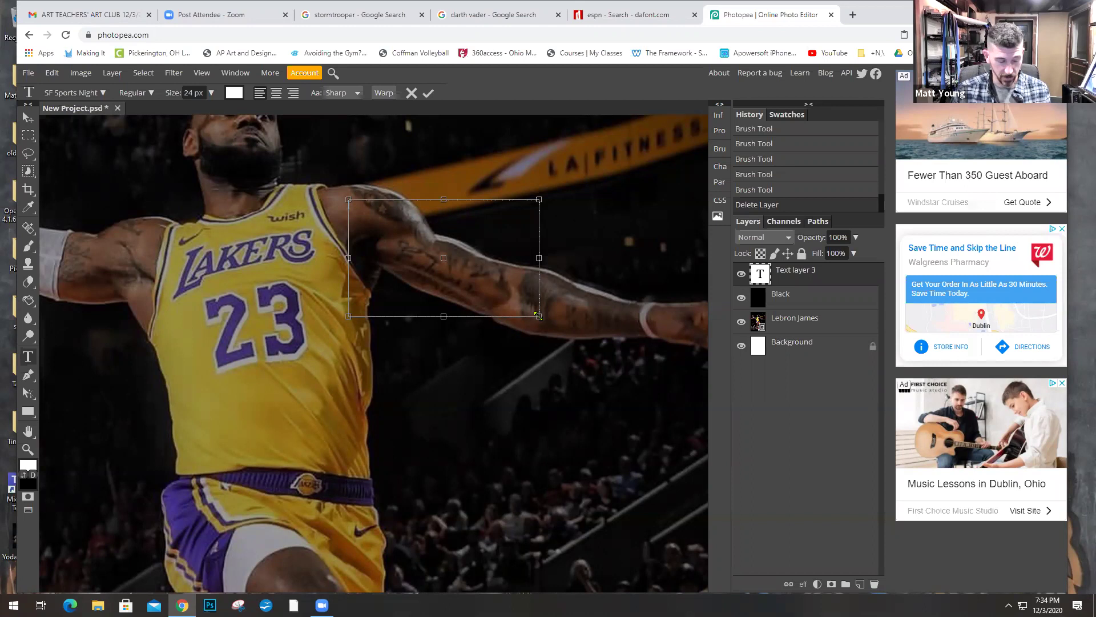
{"action": "type", "text": "KING"}
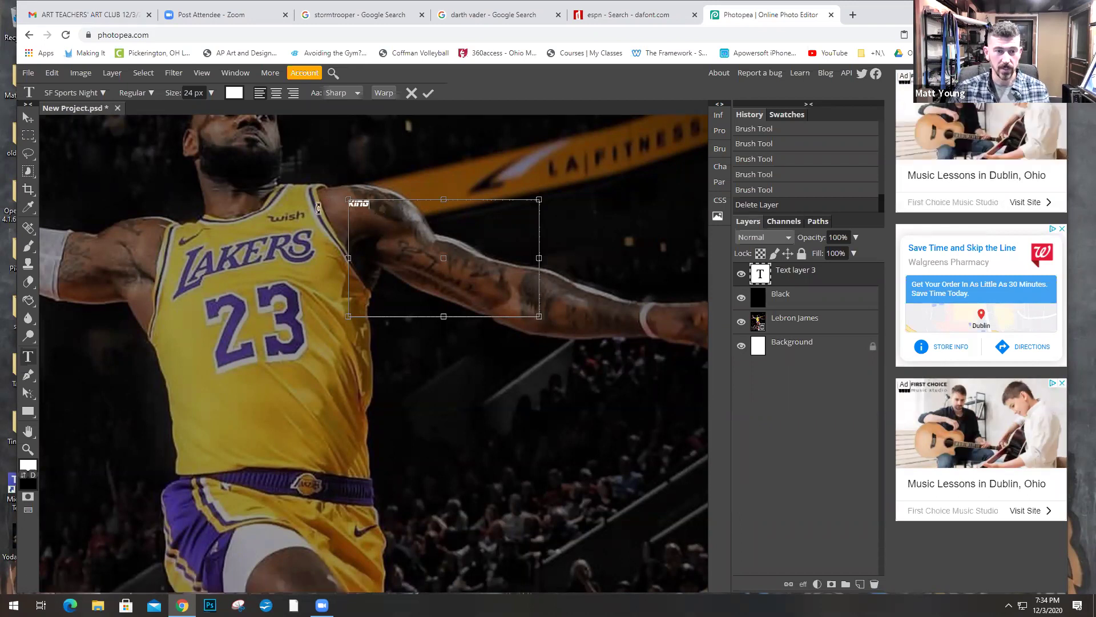
Step: Enlarge the KING text to 150 px and shrink its text box around the word
{"action": "left_click", "coordinate": [209, 94]}
{"action": "left_click_drag", "start_coordinate": [182, 110], "coordinate": [204, 113]}
{"action": "left_click_drag", "start_coordinate": [385, 225], "coordinate": [349, 220]}
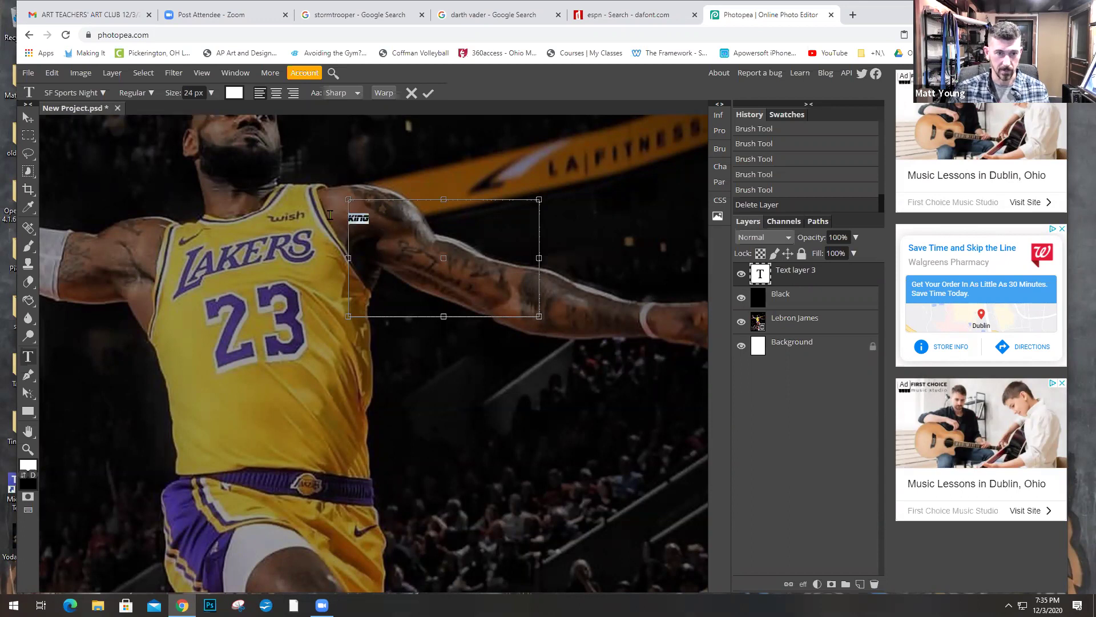
{"action": "left_click_drag", "start_coordinate": [192, 111], "coordinate": [222, 118]}
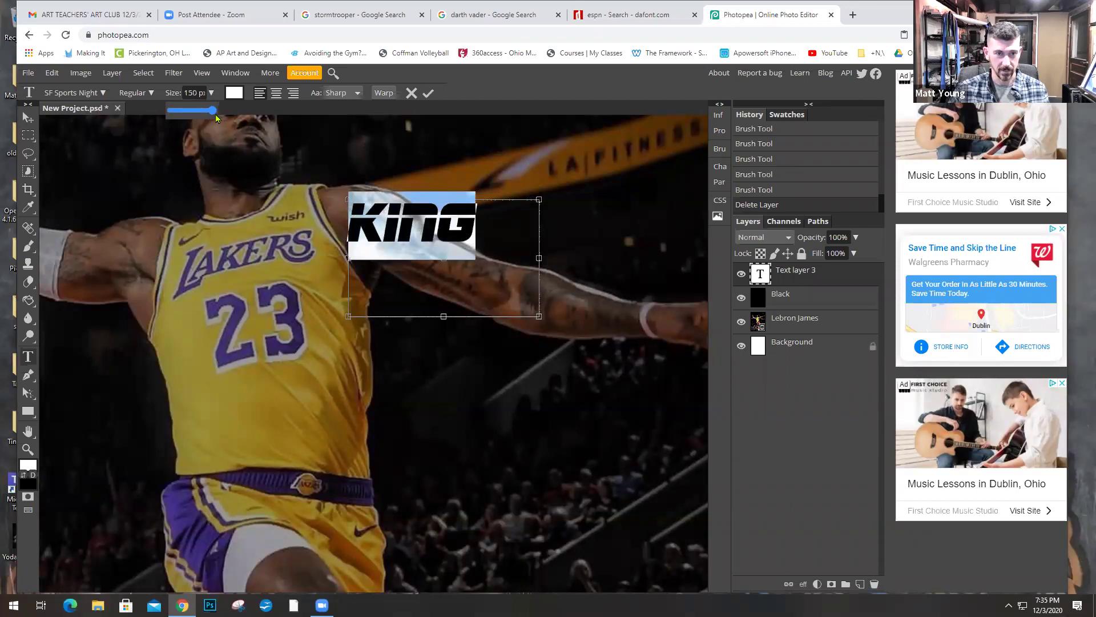
{"action": "left_click_drag", "start_coordinate": [539, 315], "coordinate": [483, 260]}
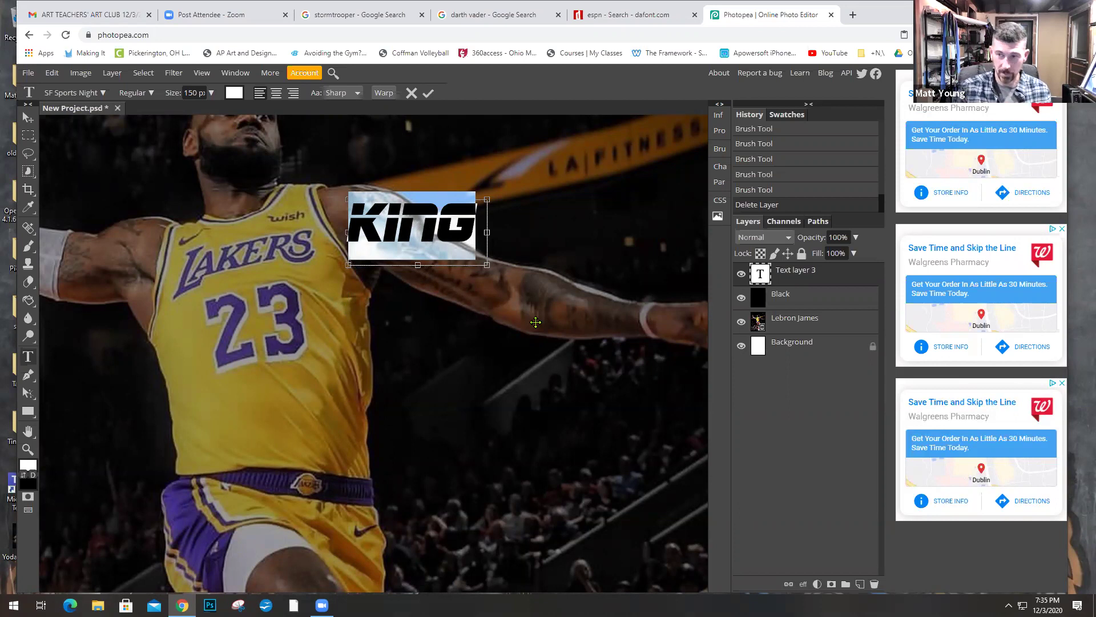
Step: Move the KING text onto the bare upper arm and rotate it 24.5° to follow the arm's slope
{"action": "left_click", "coordinate": [27, 118]}
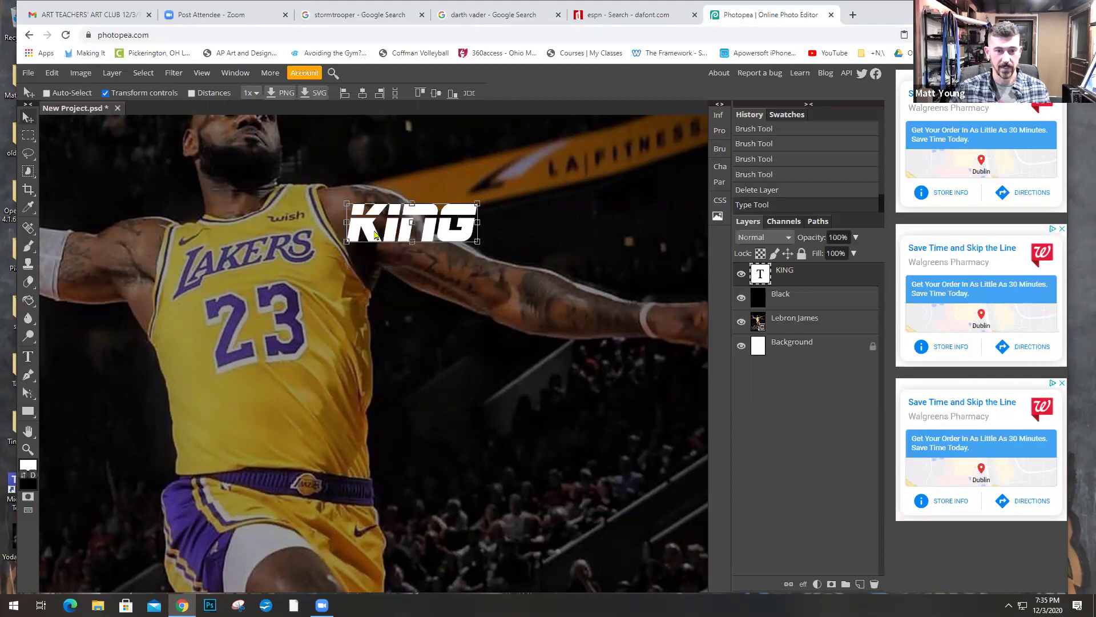
{"action": "left_click_drag", "start_coordinate": [381, 223], "coordinate": [410, 263]}
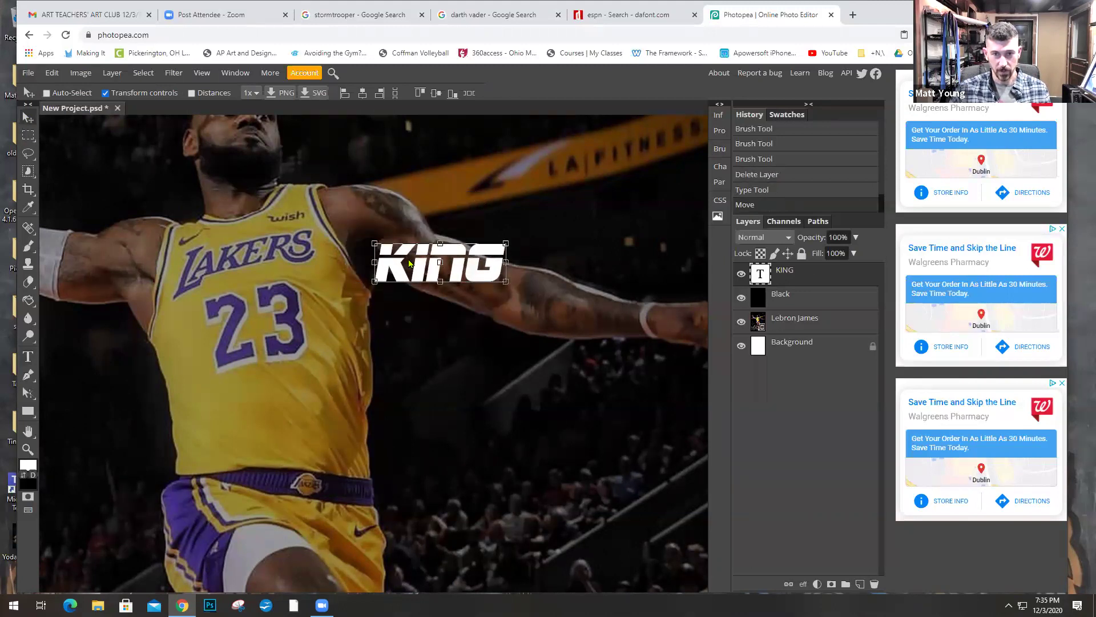
{"action": "left_click_drag", "start_coordinate": [511, 286], "coordinate": [500, 318]}
{"action": "left_click_drag", "start_coordinate": [463, 281], "coordinate": [471, 288]}
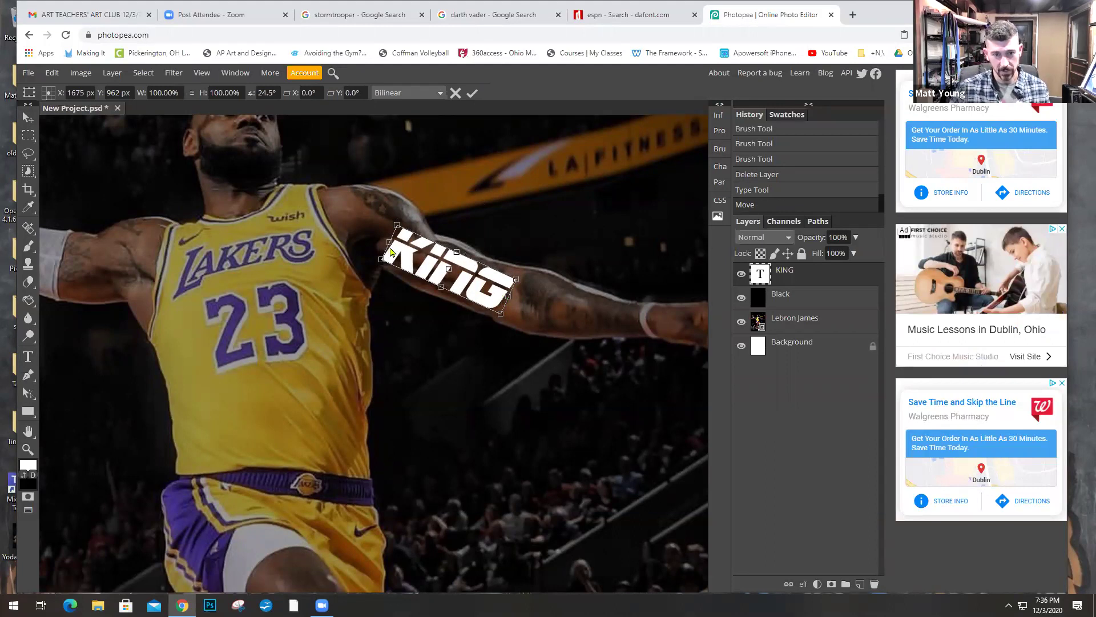
Step: Stretch the KING text to 105.54% width and 156.92% height to cover the upper arm, and apply the transform
{"action": "left_click_drag", "start_coordinate": [392, 250], "coordinate": [384, 247]}
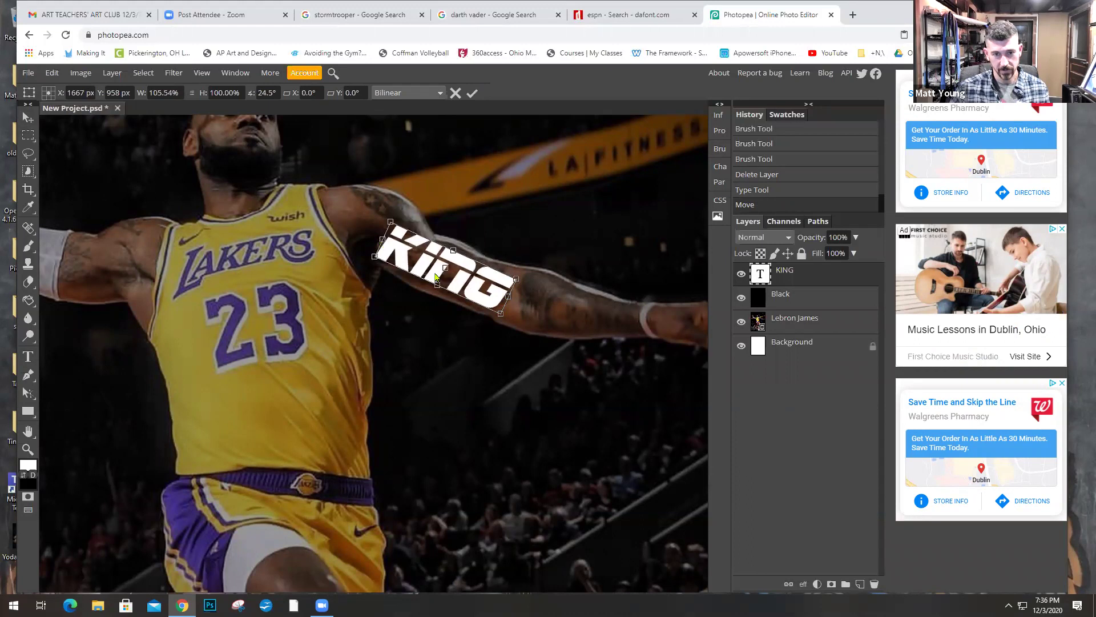
{"action": "left_click_drag", "start_coordinate": [454, 251], "coordinate": [459, 238]}
{"action": "left_click_drag", "start_coordinate": [438, 284], "coordinate": [432, 293]}
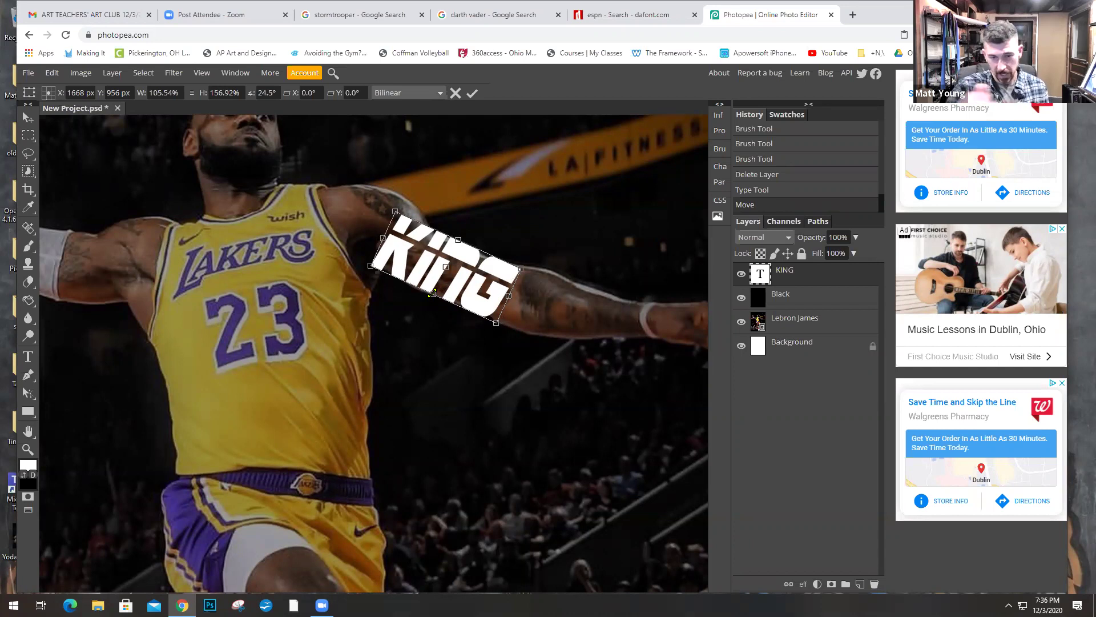
{"action": "key", "text": "Return"}
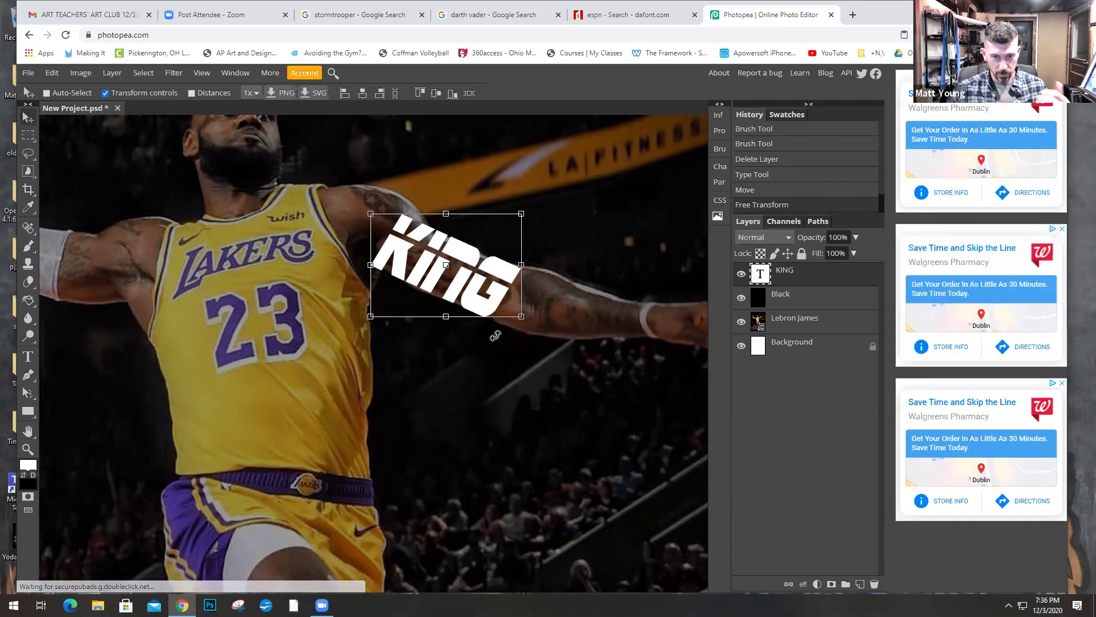
Step: Rasterize the KING text layer for the Liquify filter and show the background photo behind the lettering
{"action": "left_click", "coordinate": [173, 74]}
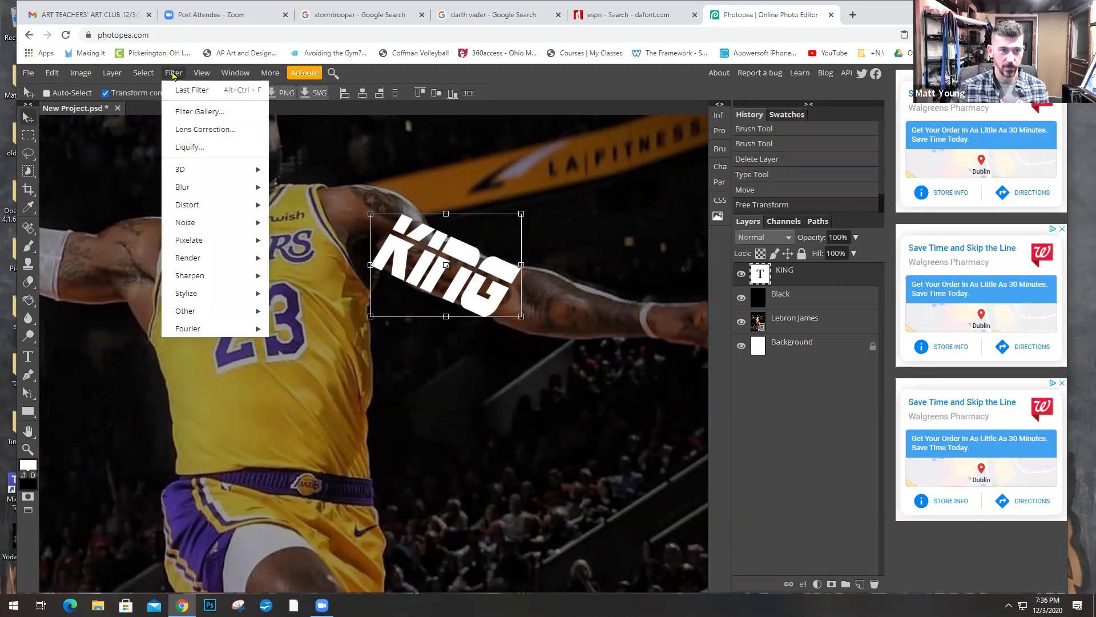
{"action": "left_click", "coordinate": [184, 149]}
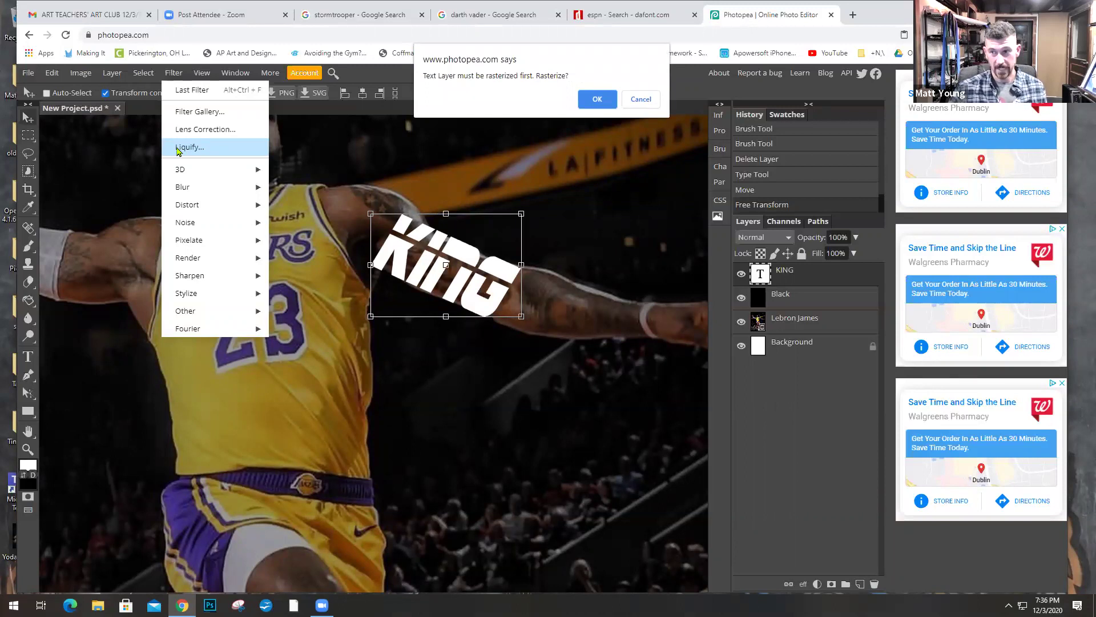
{"action": "left_click", "coordinate": [597, 99]}
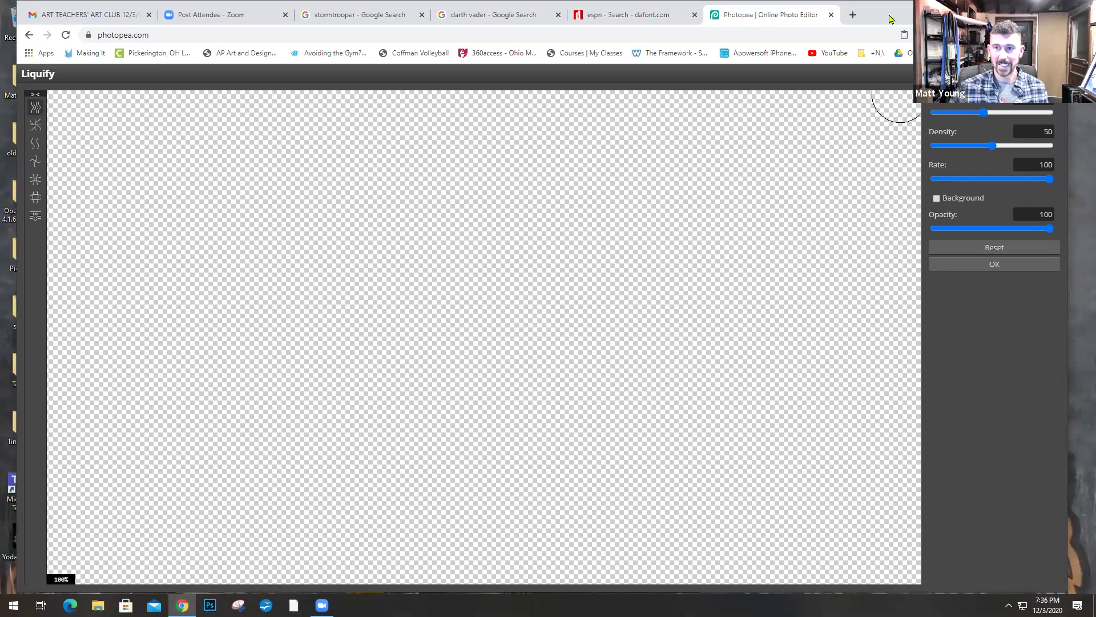
{"action": "left_click_drag", "start_coordinate": [891, 19], "coordinate": [764, 19]}
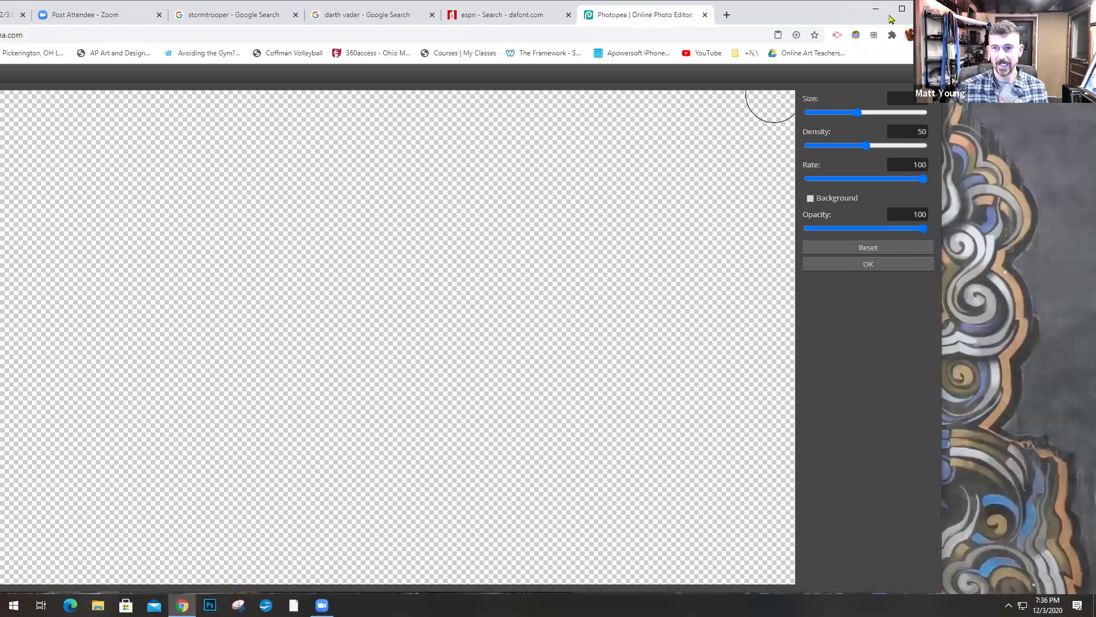
{"action": "left_click", "coordinate": [811, 199]}
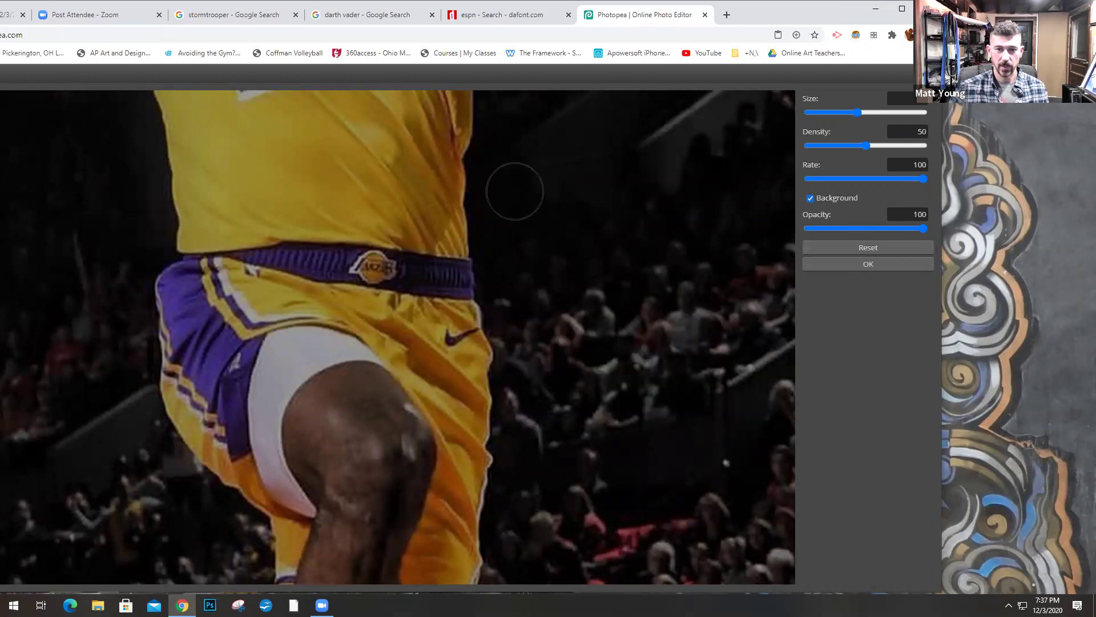
{"action": "left_click_drag", "start_coordinate": [509, 220], "coordinate": [504, 386]}
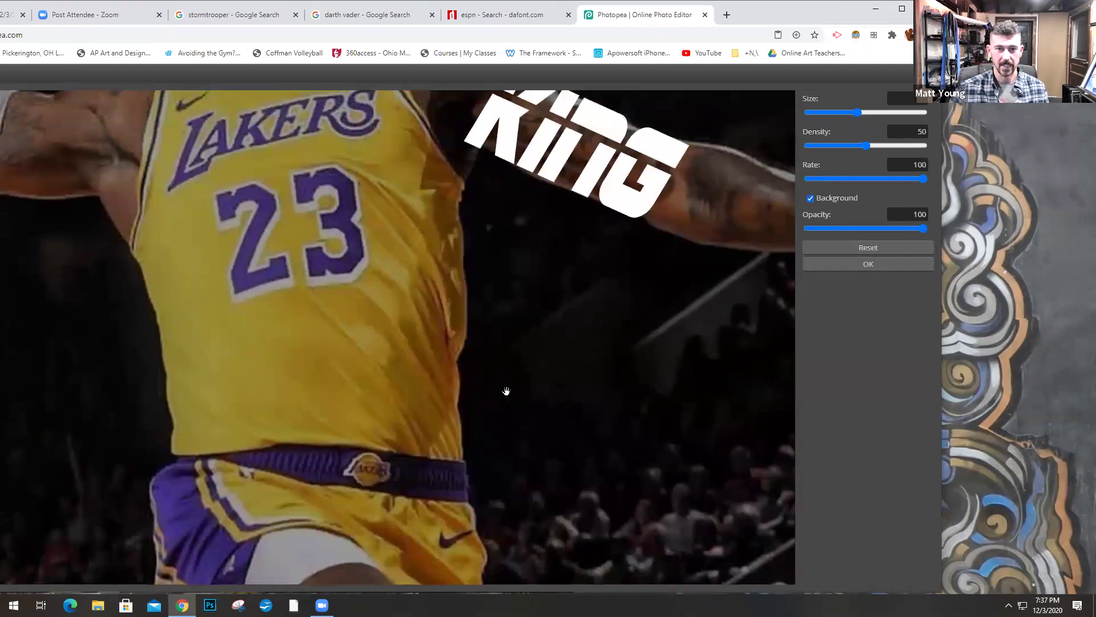
{"action": "left_click_drag", "start_coordinate": [484, 303], "coordinate": [390, 407]}
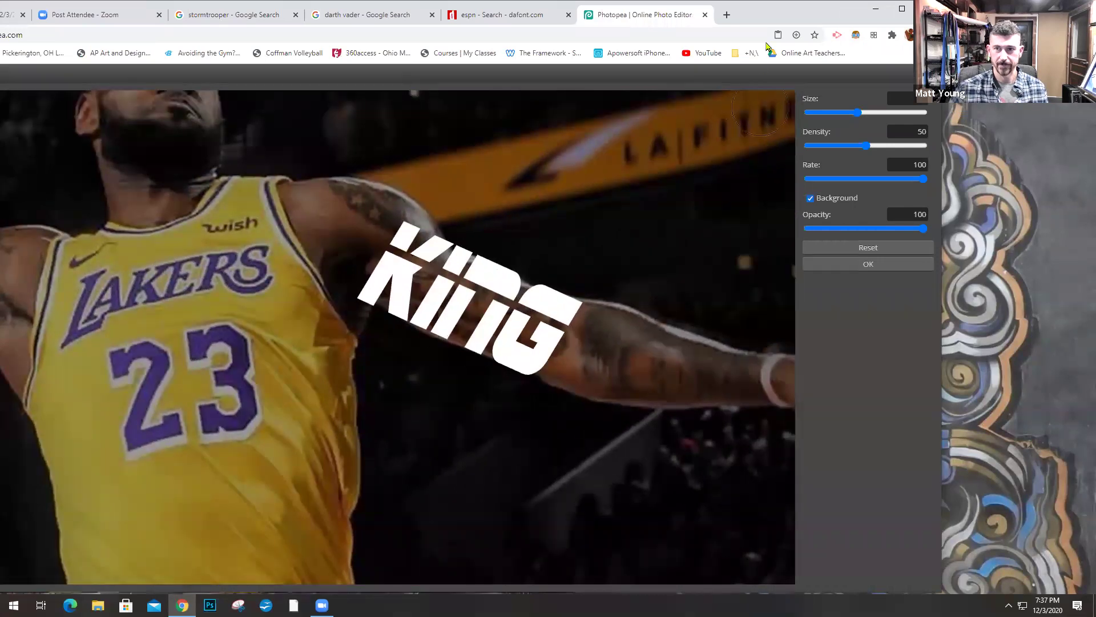
{"action": "key", "text": "super+Up"}
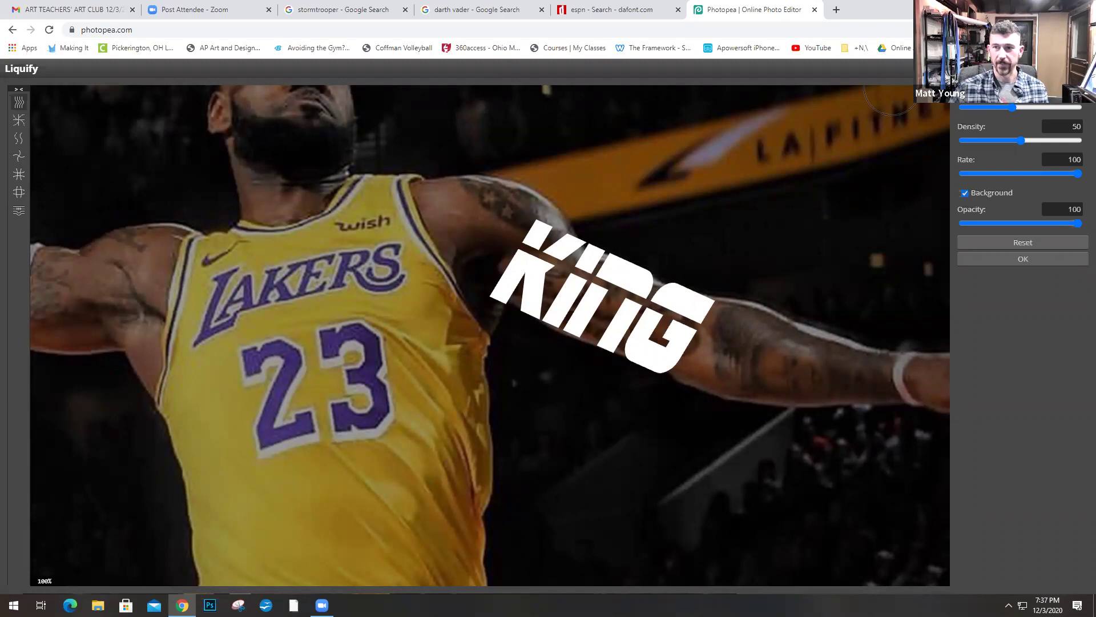
Step: Enlarge the Liquify brush and push the edges of the KING lettering inward to follow the upper arm's contour
{"action": "left_click_drag", "start_coordinate": [1014, 112], "coordinate": [1019, 112]}
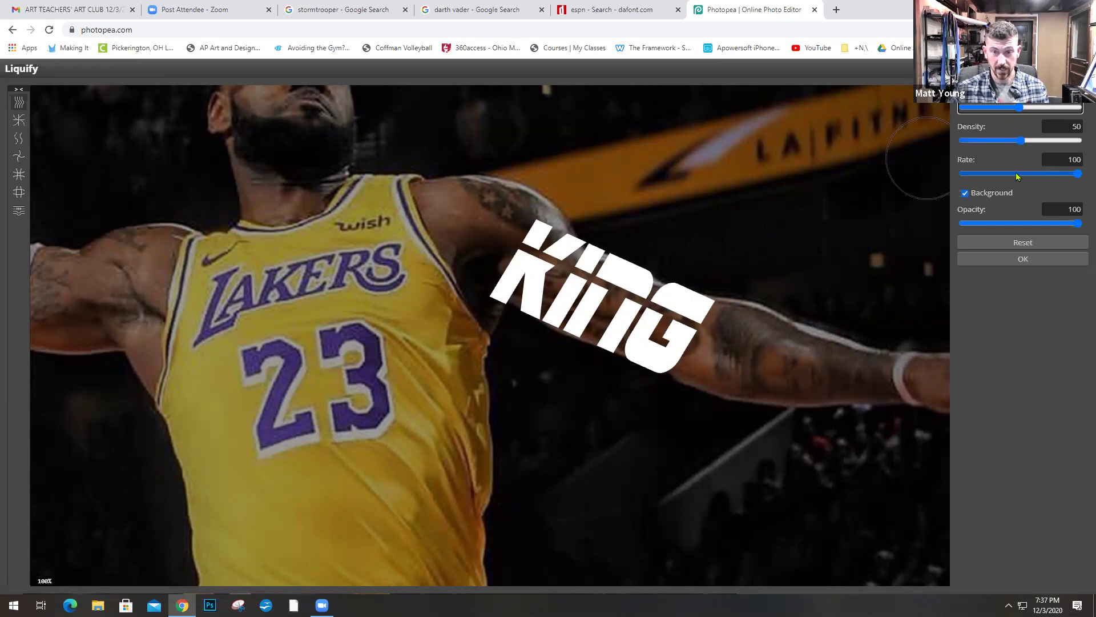
{"action": "mouse_move", "coordinate": [1071, 226]}
{"action": "left_mouse_down"}
{"action": "mouse_move", "coordinate": [1024, 226]}
{"action": "mouse_move", "coordinate": [1080, 228]}
{"action": "left_mouse_up"}
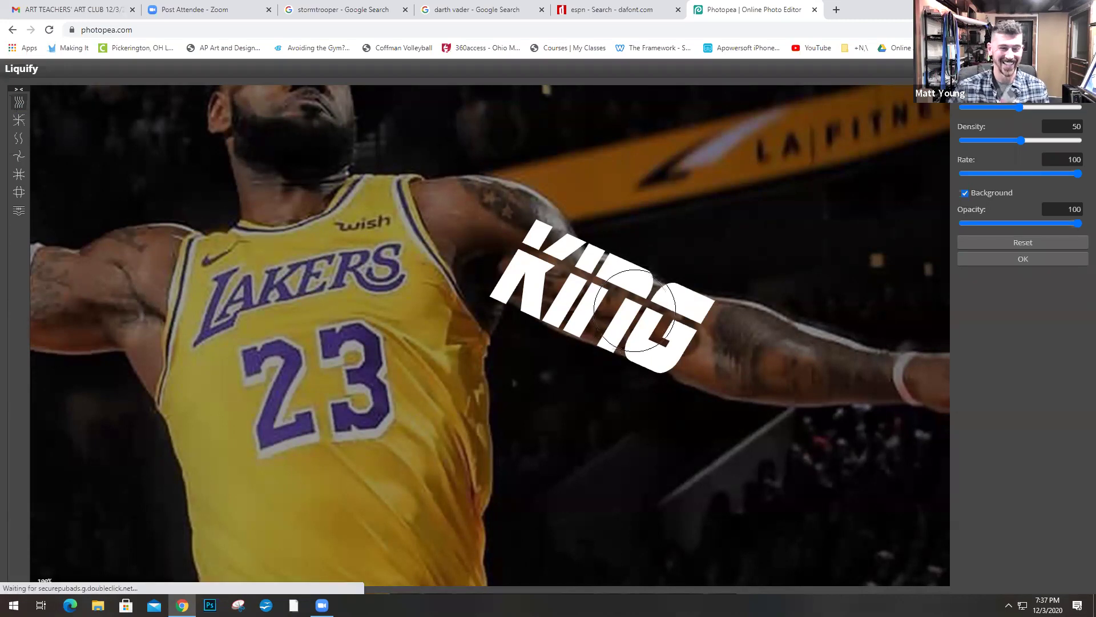
{"action": "key", "text": "Tab"}
{"action": "left_click_drag", "start_coordinate": [1019, 107], "coordinate": [1022, 109]}
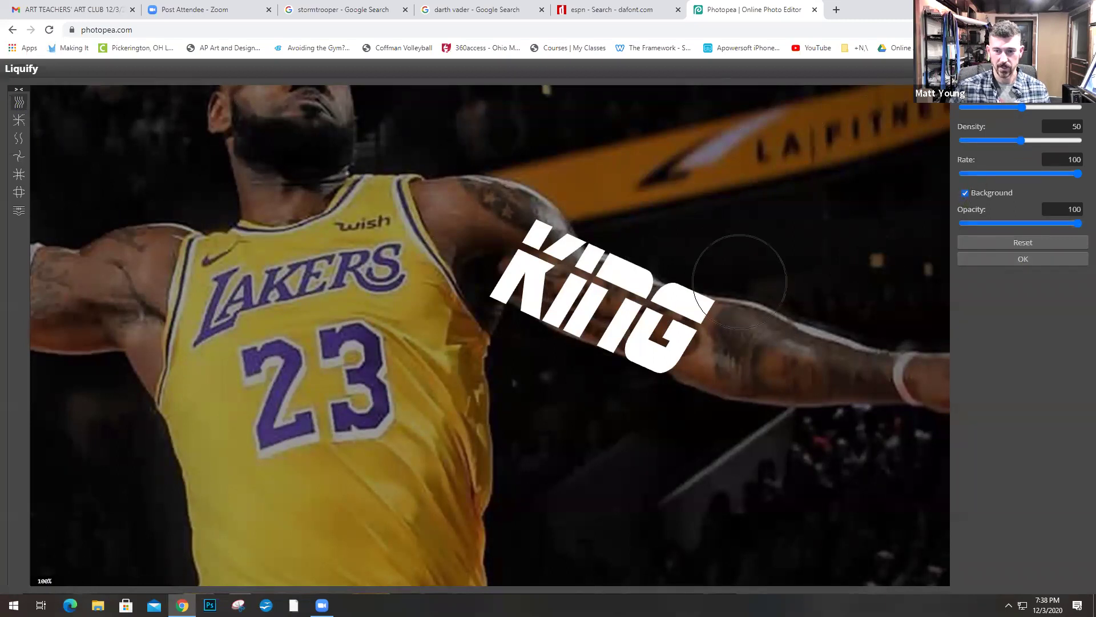
{"action": "mouse_move", "coordinate": [761, 302]}
{"action": "left_mouse_down"}
{"action": "mouse_move", "coordinate": [742, 282]}
{"action": "mouse_move", "coordinate": [708, 288]}
{"action": "mouse_move", "coordinate": [711, 343]}
{"action": "mouse_move", "coordinate": [697, 356]}
{"action": "mouse_move", "coordinate": [709, 350]}
{"action": "mouse_move", "coordinate": [649, 421]}
{"action": "mouse_move", "coordinate": [651, 390]}
{"action": "mouse_move", "coordinate": [599, 398]}
{"action": "mouse_move", "coordinate": [555, 374]}
{"action": "mouse_move", "coordinate": [561, 355]}
{"action": "mouse_move", "coordinate": [580, 392]}
{"action": "left_mouse_up"}
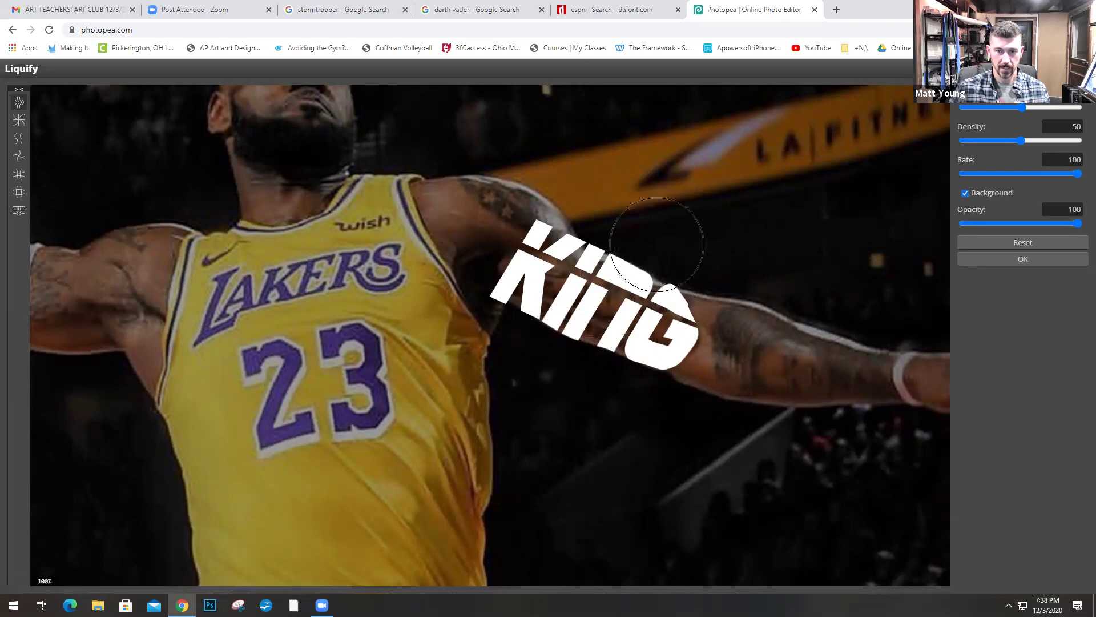
{"action": "mouse_move", "coordinate": [609, 200]}
{"action": "left_mouse_down"}
{"action": "mouse_move", "coordinate": [600, 212]}
{"action": "mouse_move", "coordinate": [545, 177]}
{"action": "mouse_move", "coordinate": [525, 245]}
{"action": "mouse_move", "coordinate": [503, 268]}
{"action": "mouse_move", "coordinate": [502, 320]}
{"action": "mouse_move", "coordinate": [482, 284]}
{"action": "mouse_move", "coordinate": [497, 277]}
{"action": "mouse_move", "coordinate": [517, 203]}
{"action": "mouse_move", "coordinate": [499, 218]}
{"action": "mouse_move", "coordinate": [560, 218]}
{"action": "left_mouse_up"}
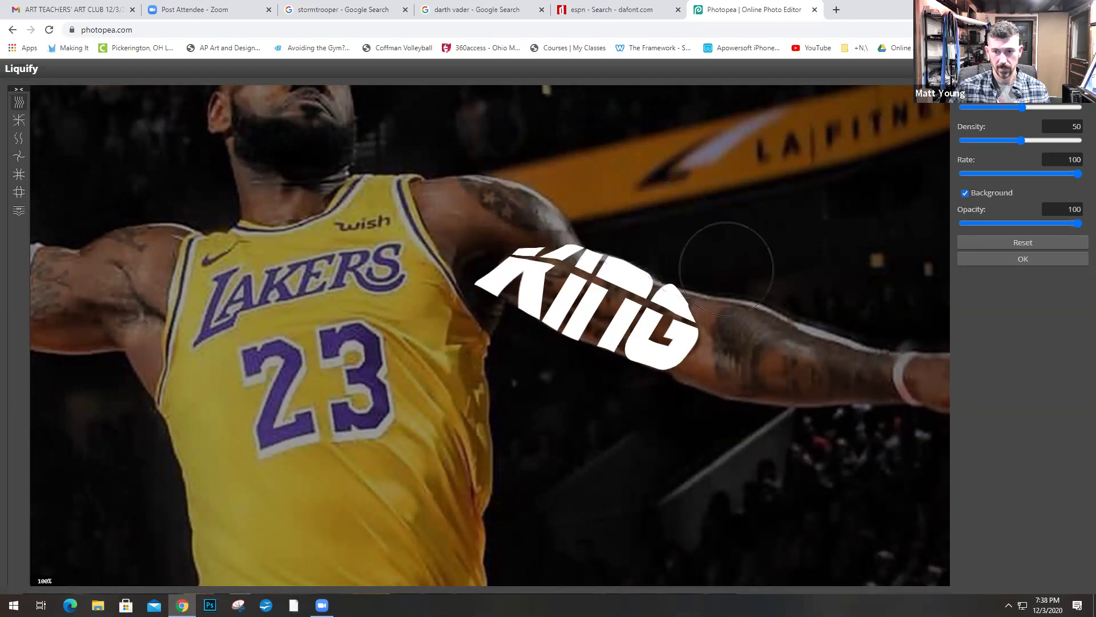
{"action": "left_click_drag", "start_coordinate": [714, 286], "coordinate": [720, 280]}
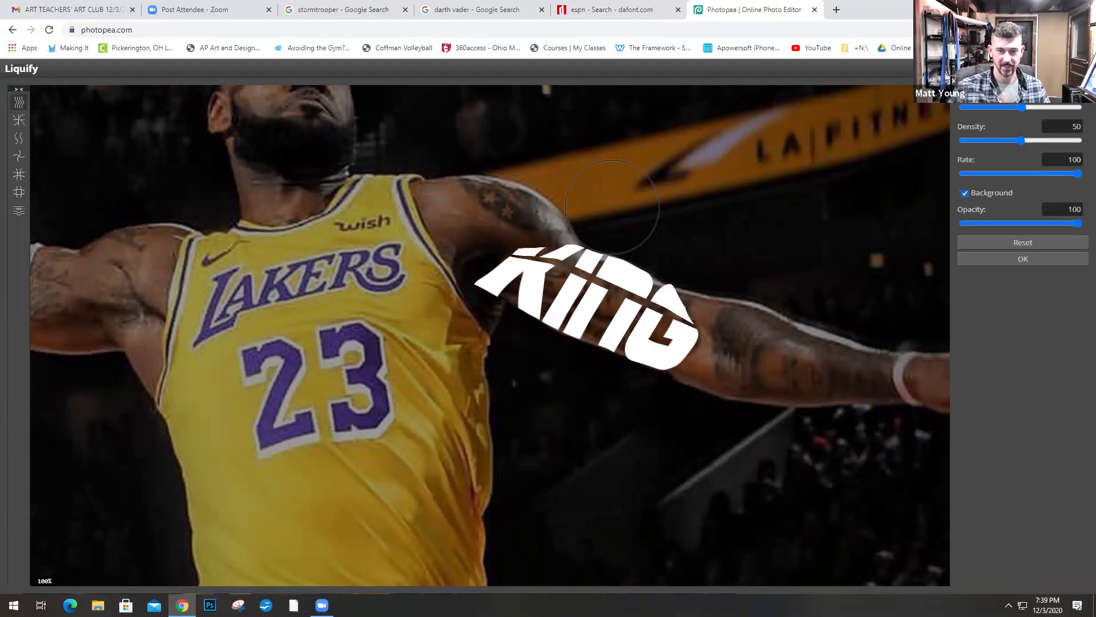
{"action": "left_click_drag", "start_coordinate": [467, 296], "coordinate": [462, 299]}
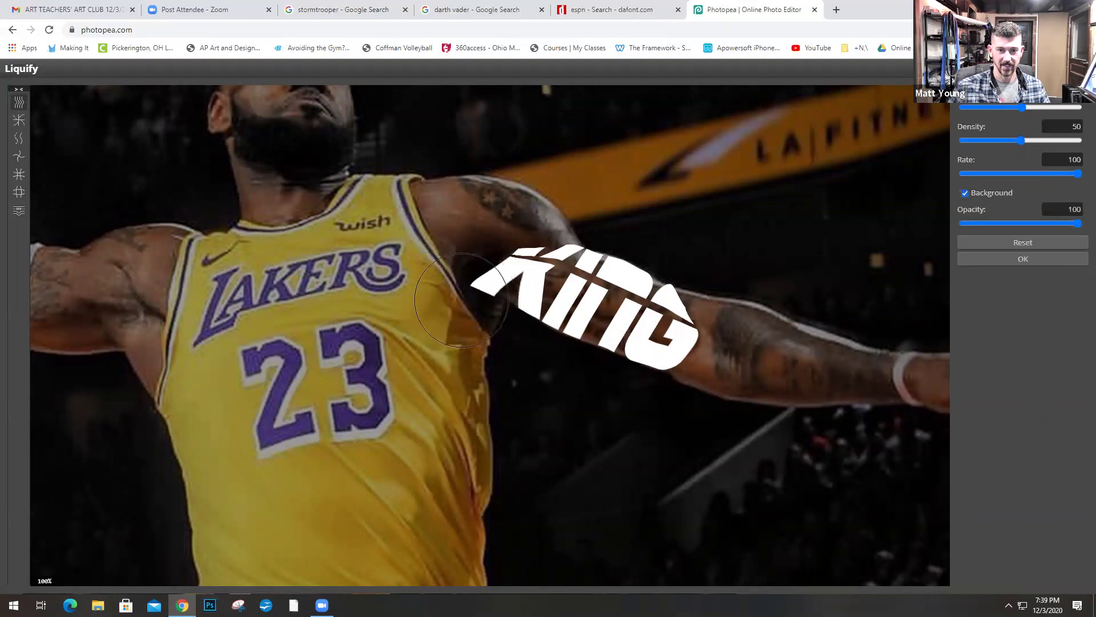
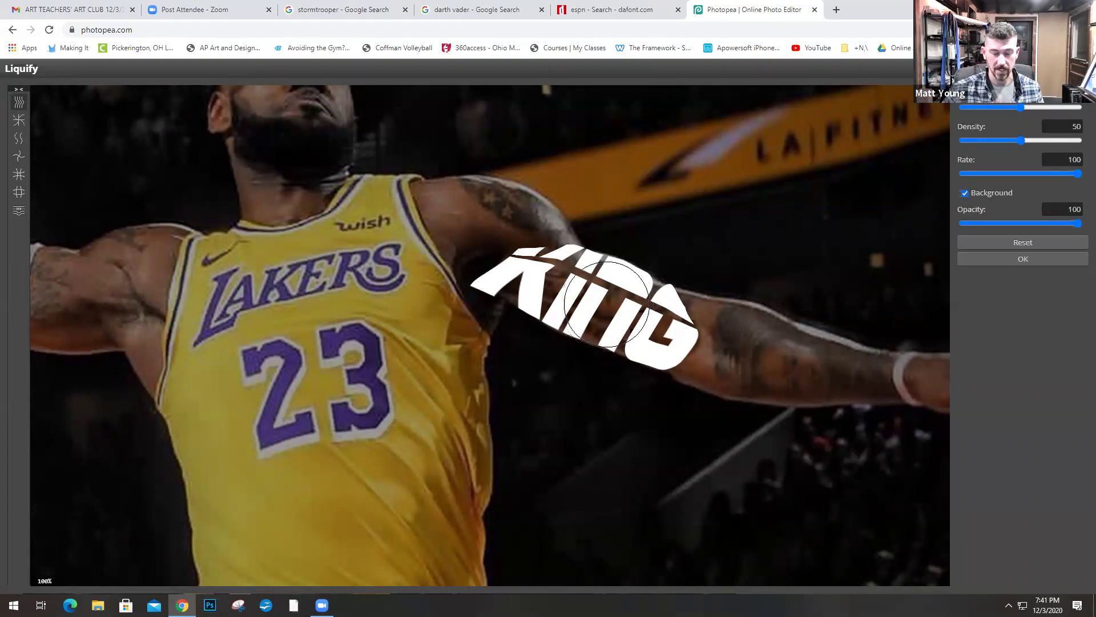
Step: Try to reshape the G of KING with a much smaller Liquify brush, and undo the stroke
{"action": "key", "text": "ctrl+z"}
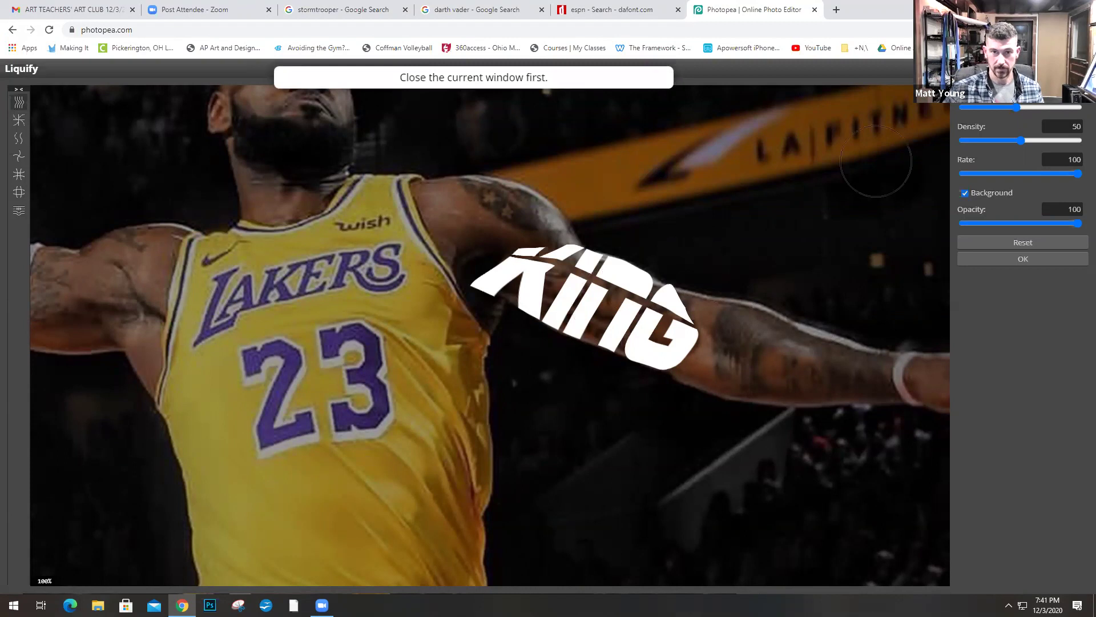
{"action": "key", "text": "bracketleft"}
{"action": "key", "text": "bracketleft"}
{"action": "key", "text": "bracketleft"}
{"action": "key", "text": "bracketleft"}
{"action": "key", "text": "bracketleft"}
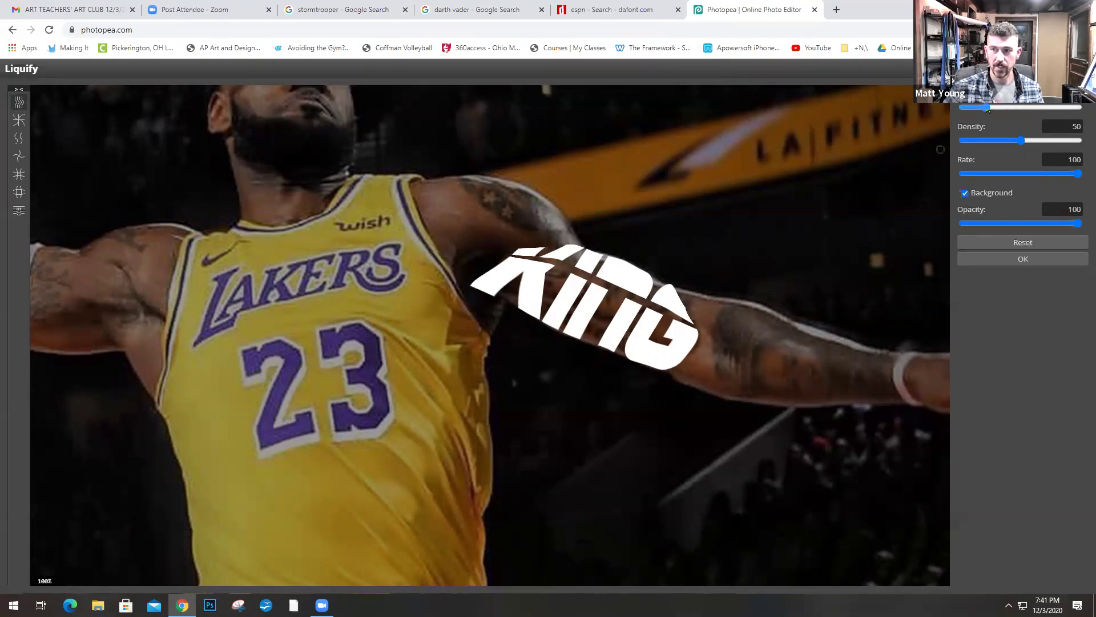
{"action": "mouse_move", "coordinate": [682, 282]}
{"action": "left_mouse_down"}
{"action": "mouse_move", "coordinate": [658, 307]}
{"action": "mouse_move", "coordinate": [692, 300]}
{"action": "mouse_move", "coordinate": [676, 334]}
{"action": "left_mouse_up"}
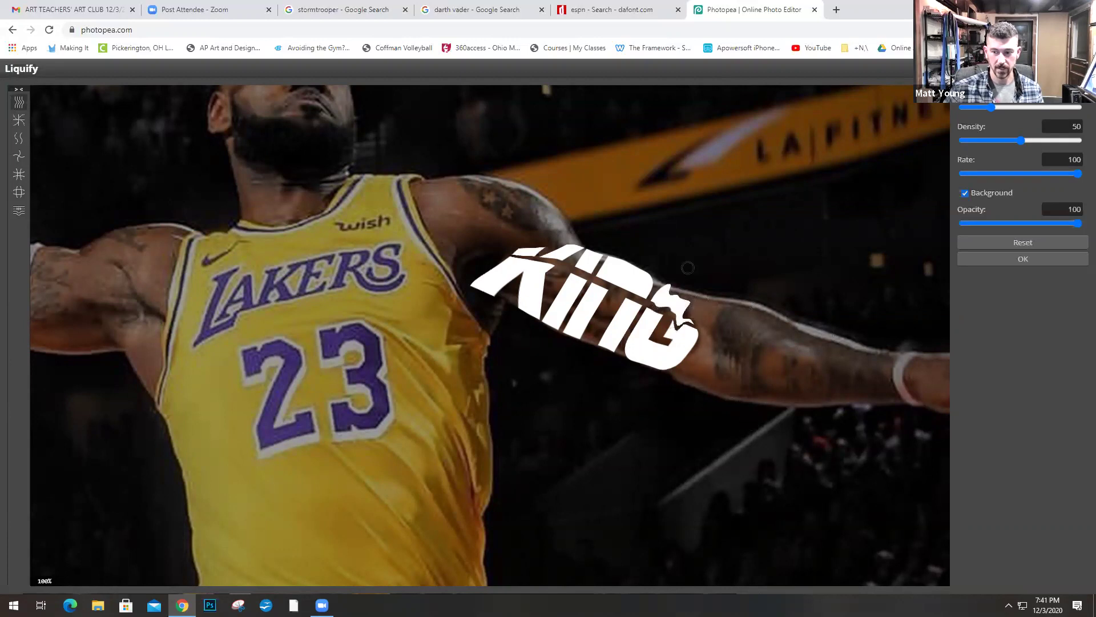
{"action": "key", "text": "ctrl+z"}
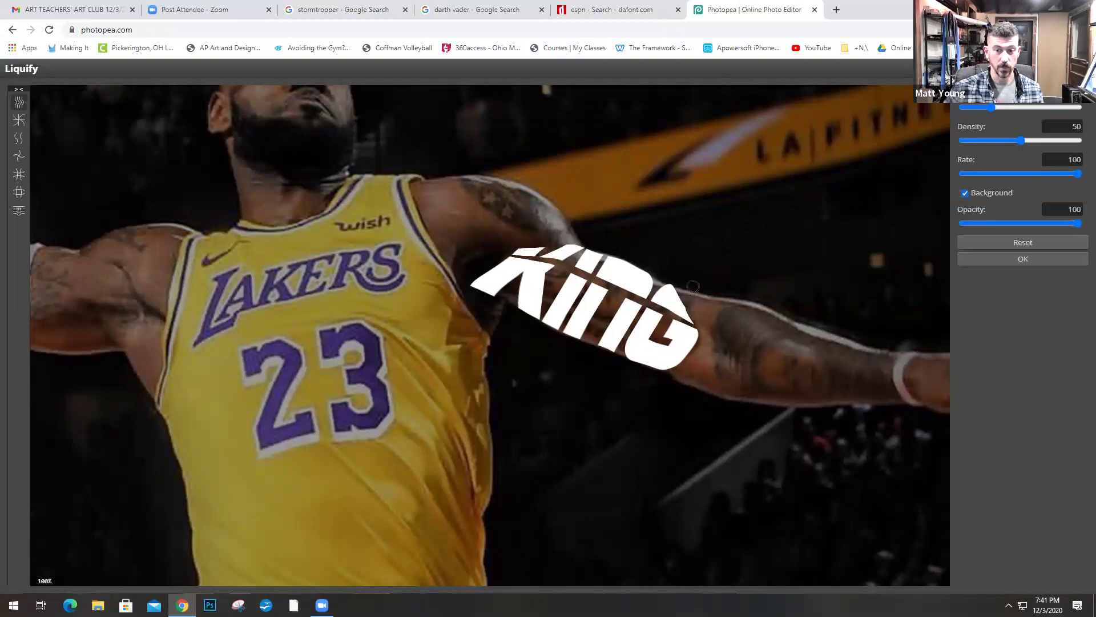
Step: Restore the large Liquify brush size and apply the warp to the KING layer
{"action": "left_click_drag", "start_coordinate": [990, 108], "coordinate": [1022, 108]}
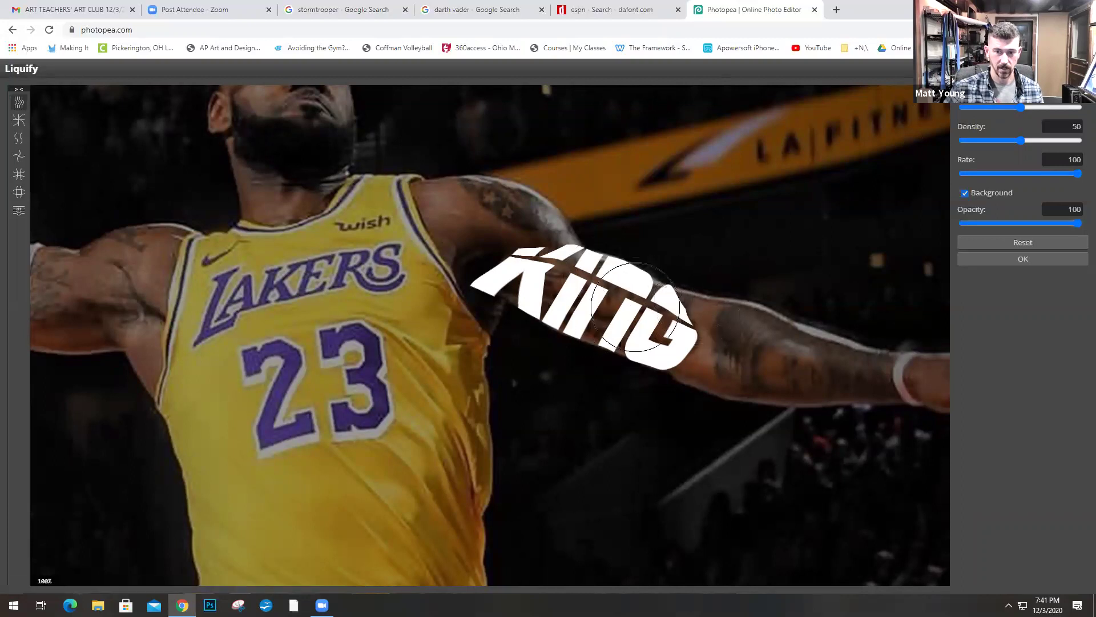
{"action": "left_click", "coordinate": [1023, 260]}
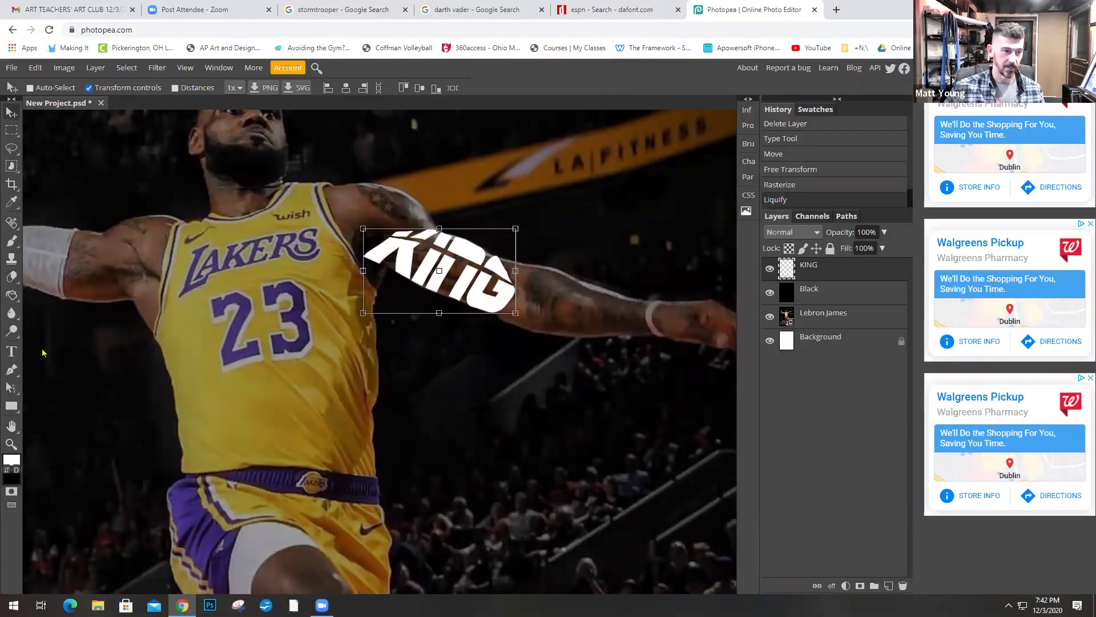
Step: Add a JAMES text layer in white SF Sports Night over the forearm and widen its text box around the whole word
{"action": "left_click", "coordinate": [11, 351]}
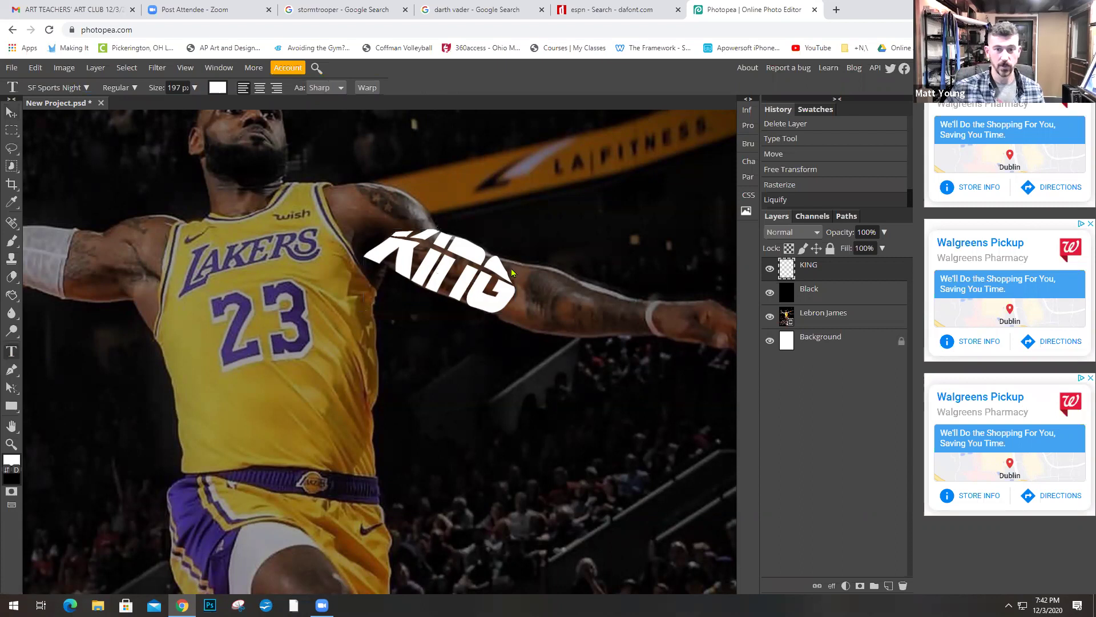
{"action": "left_click_drag", "start_coordinate": [512, 256], "coordinate": [651, 348]}
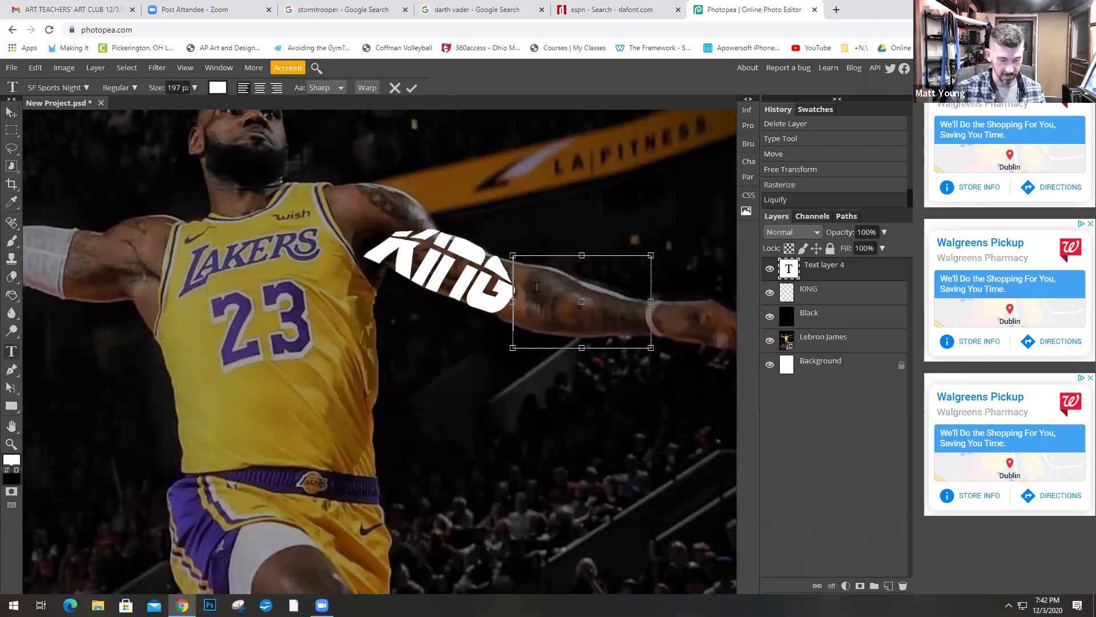
{"action": "type", "text": "JAMW"}
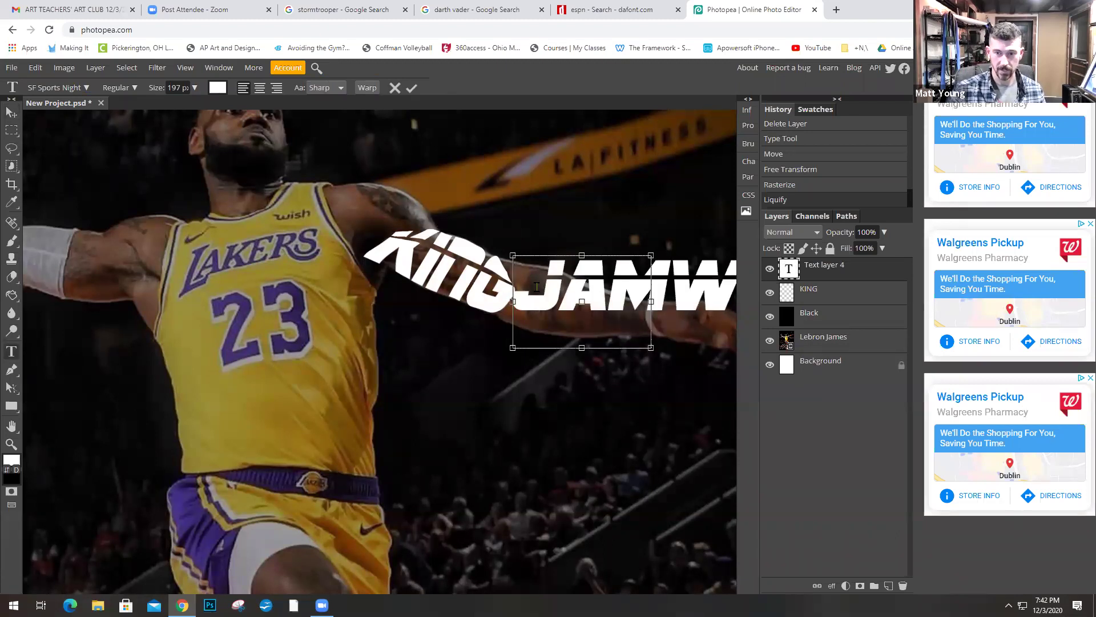
{"action": "key", "text": "BackSpace"}
{"action": "type", "text": "ES"}
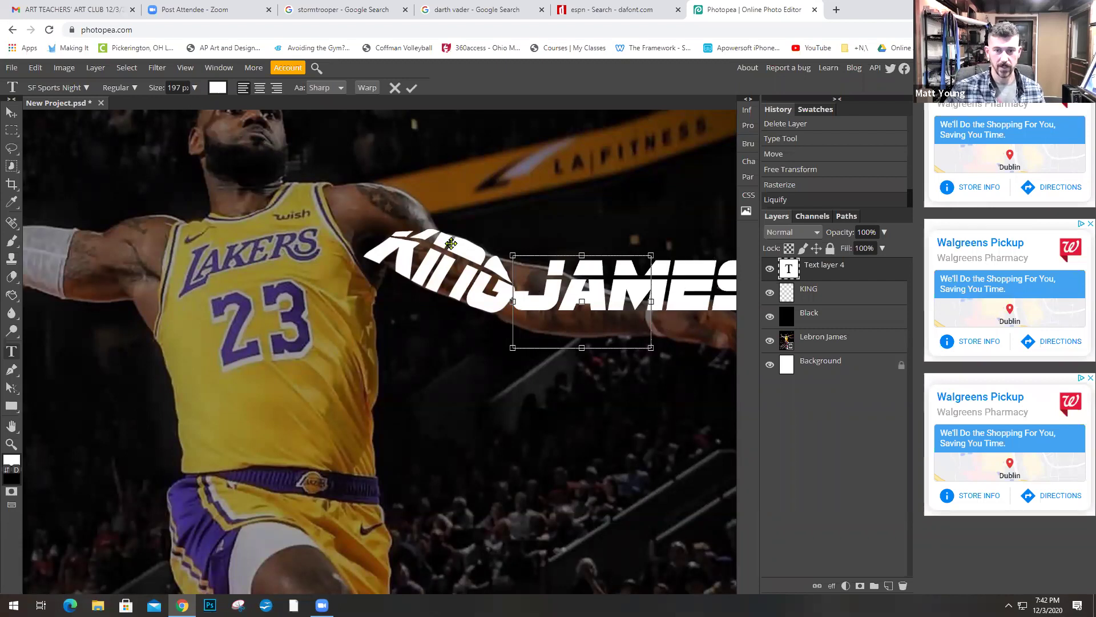
{"action": "left_click_drag", "start_coordinate": [439, 352], "coordinate": [338, 382]}
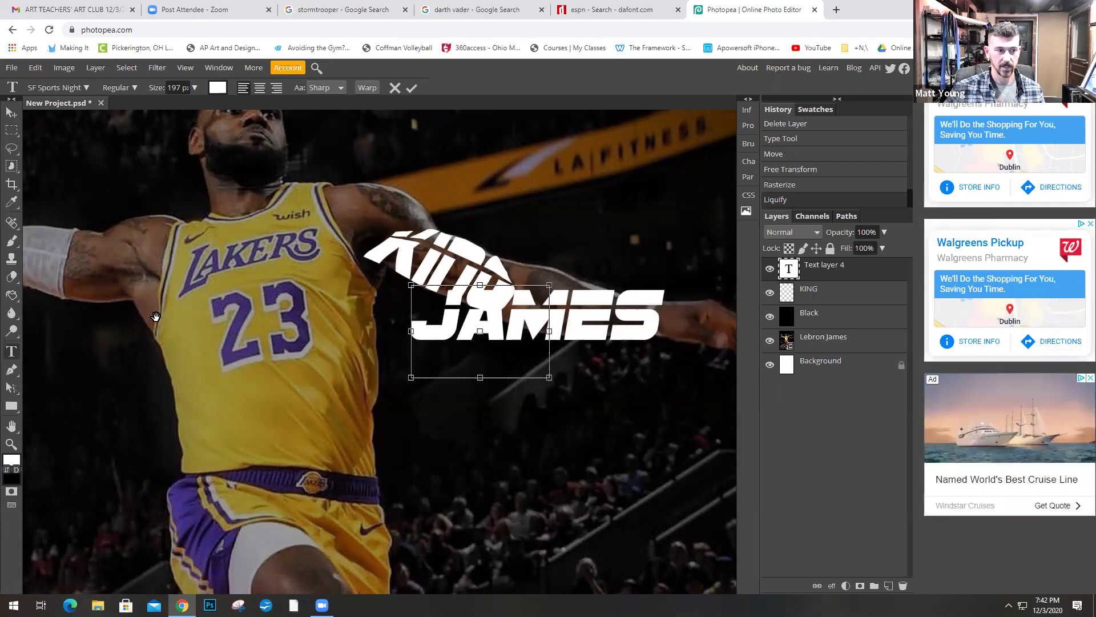
{"action": "left_click_drag", "start_coordinate": [553, 377], "coordinate": [682, 354]}
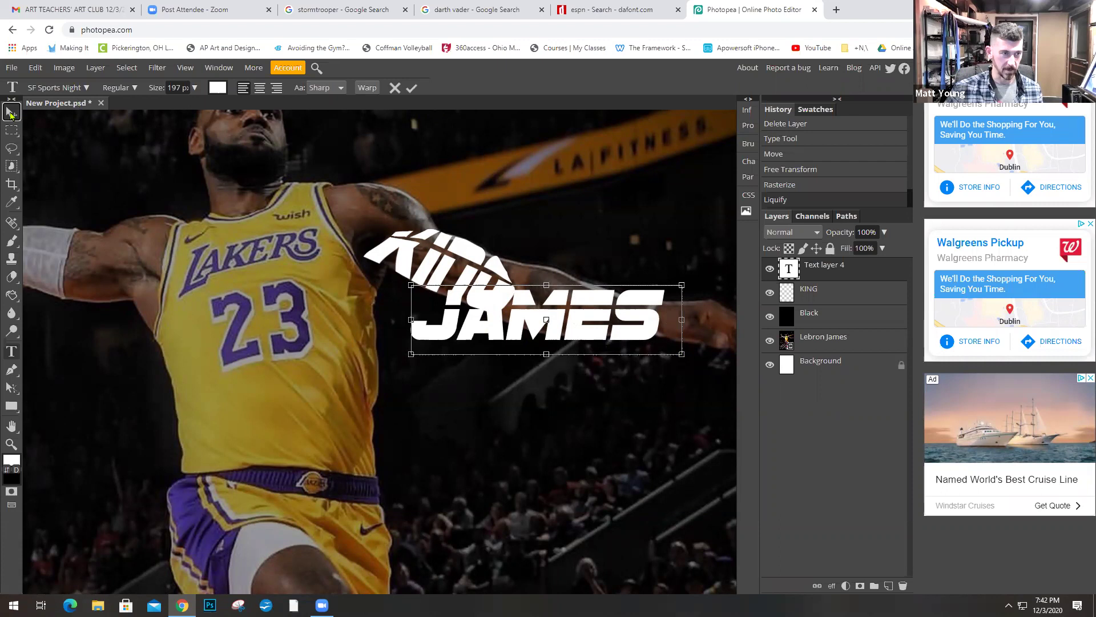
Step: Move the JAMES text onto the forearm beside KING and rotate it 10.6° to follow the arm's slope
{"action": "left_click", "coordinate": [11, 113]}
{"action": "left_click_drag", "start_coordinate": [524, 343], "coordinate": [581, 360]}
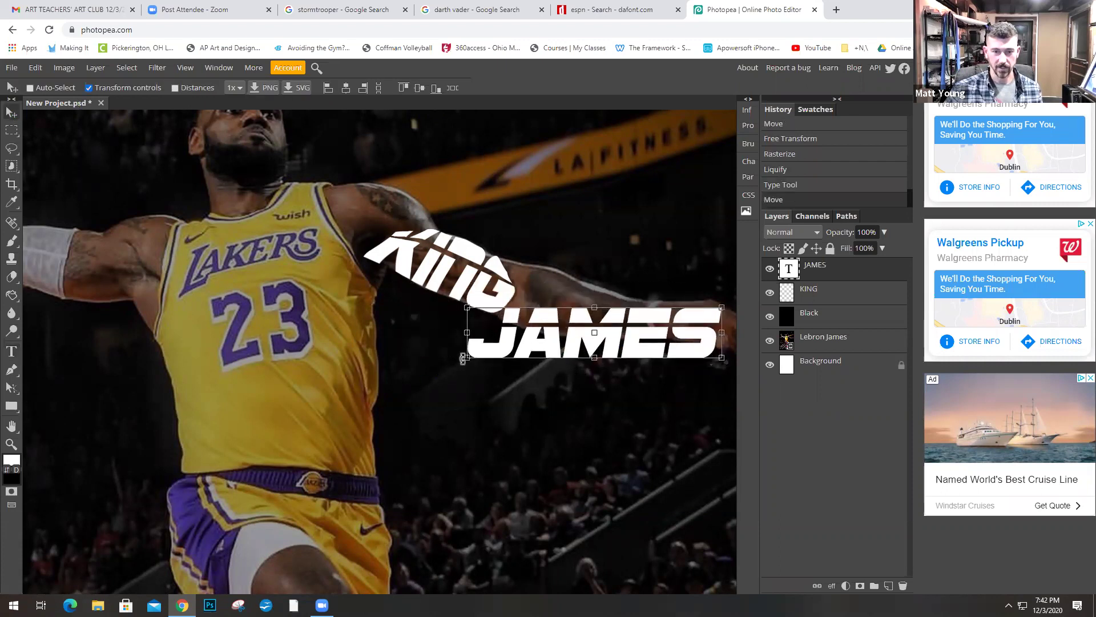
{"action": "left_click_drag", "start_coordinate": [463, 358], "coordinate": [487, 320]}
{"action": "left_click_drag", "start_coordinate": [603, 325], "coordinate": [604, 302]}
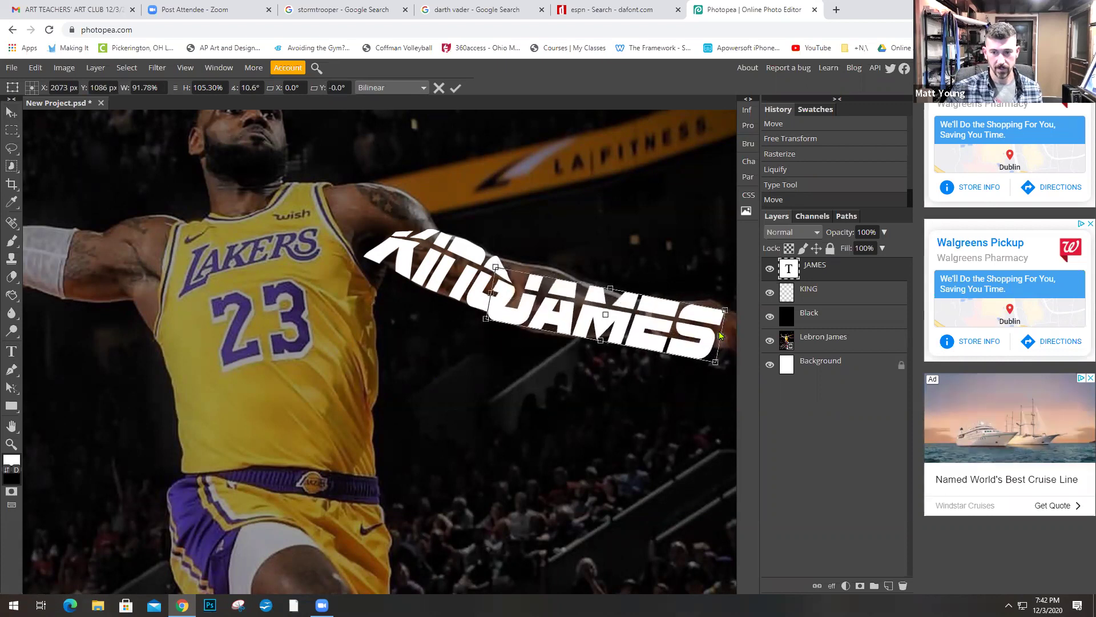
Step: Resize the JAMES text to 64.49% width and 117.83% height so it ends at the wrist, and apply the transform
{"action": "left_click_drag", "start_coordinate": [721, 334], "coordinate": [652, 323]}
{"action": "left_click_drag", "start_coordinate": [576, 281], "coordinate": [578, 275]}
{"action": "left_click_drag", "start_coordinate": [566, 332], "coordinate": [566, 331]}
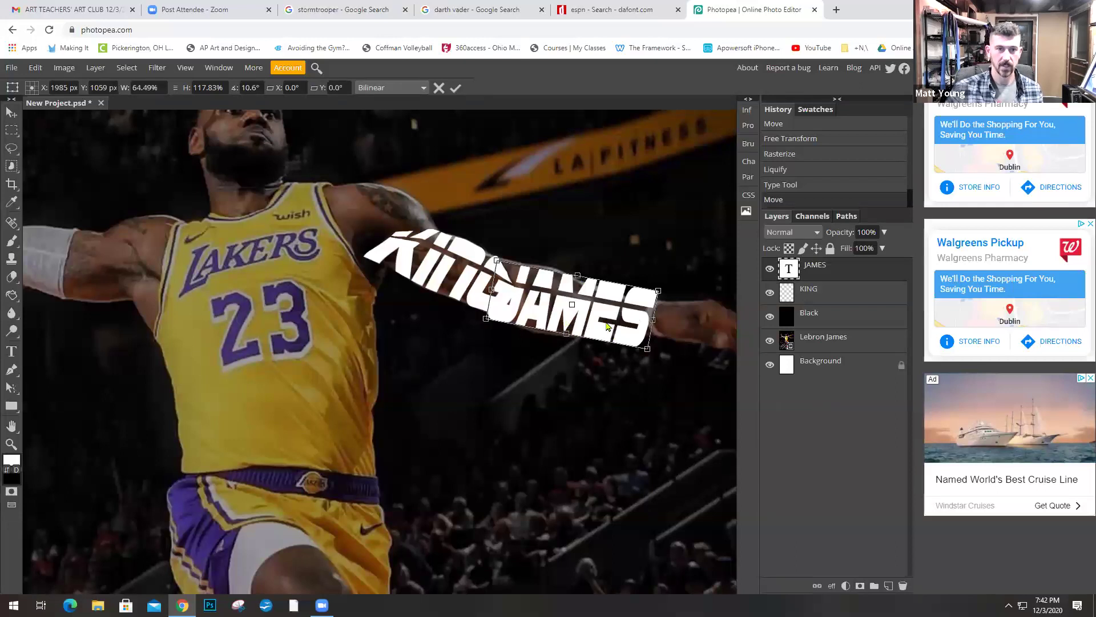
{"action": "left_click", "coordinate": [455, 87]}
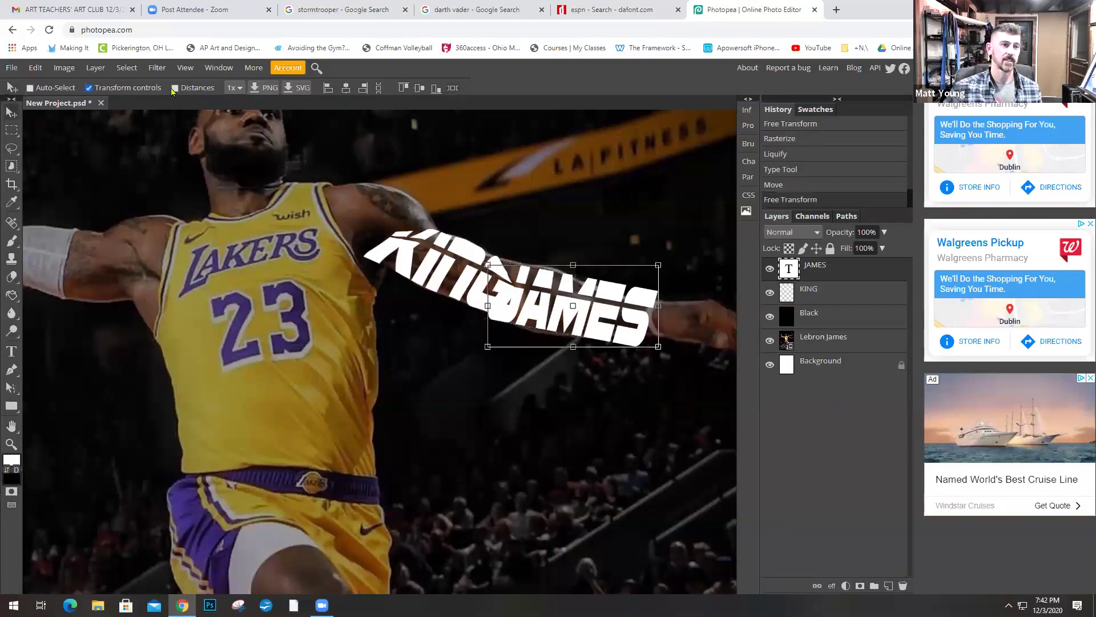
Step: Rasterize the JAMES layer for the Liquify filter, push its letters into the forearm's outline, and apply the warp
{"action": "left_click", "coordinate": [157, 68]}
{"action": "left_click", "coordinate": [177, 142]}
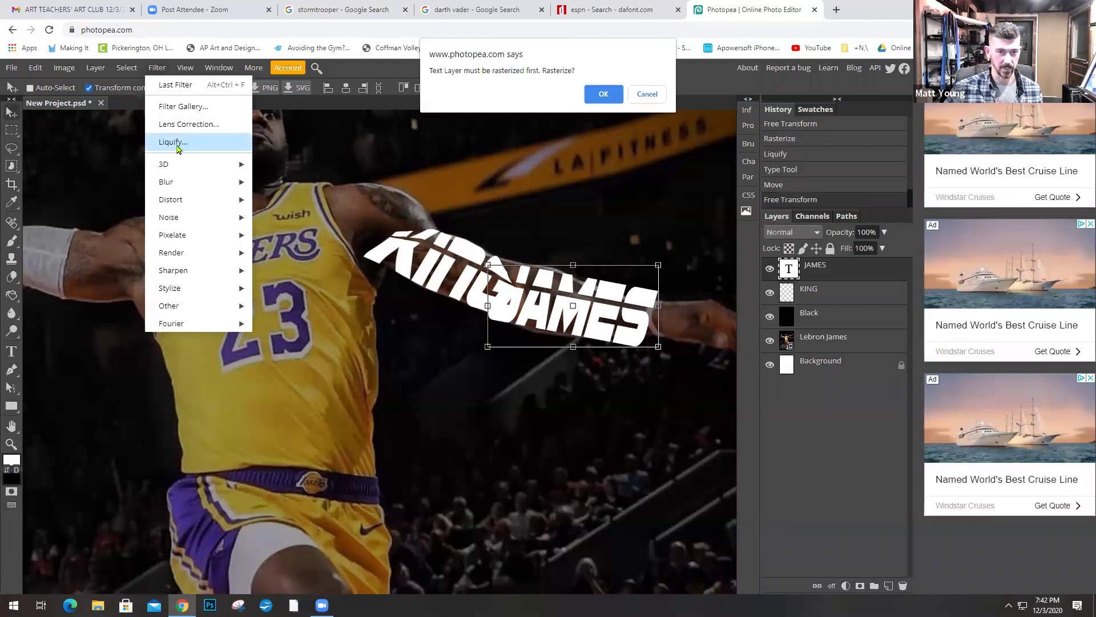
{"action": "left_click", "coordinate": [605, 97]}
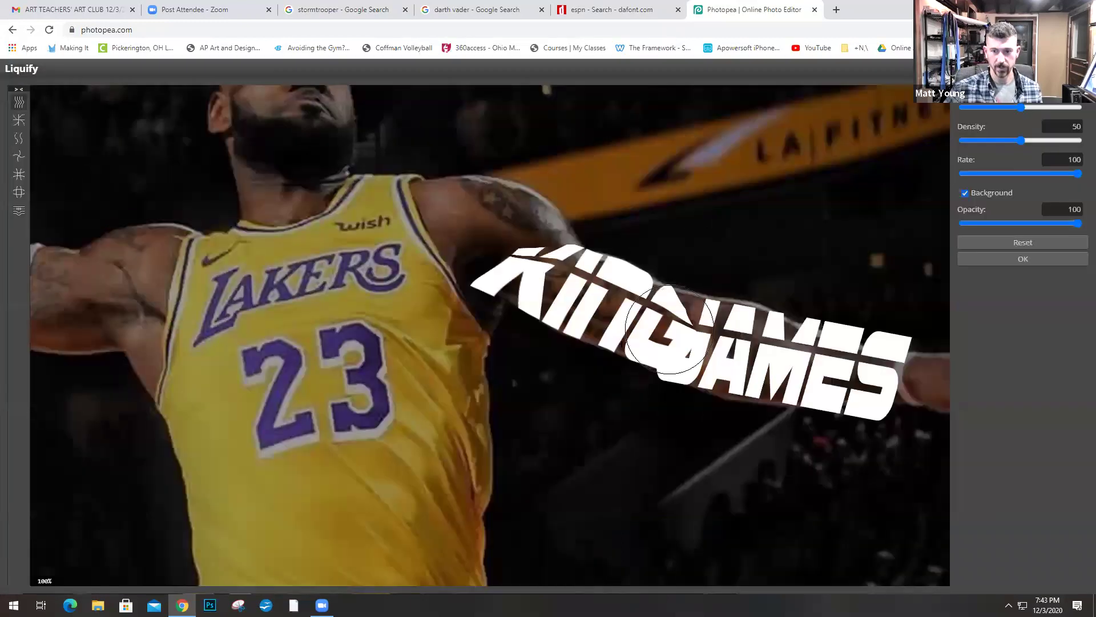
{"action": "scroll", "coordinate": [669, 329], "scroll_direction": "right", "scroll_amount": 5}
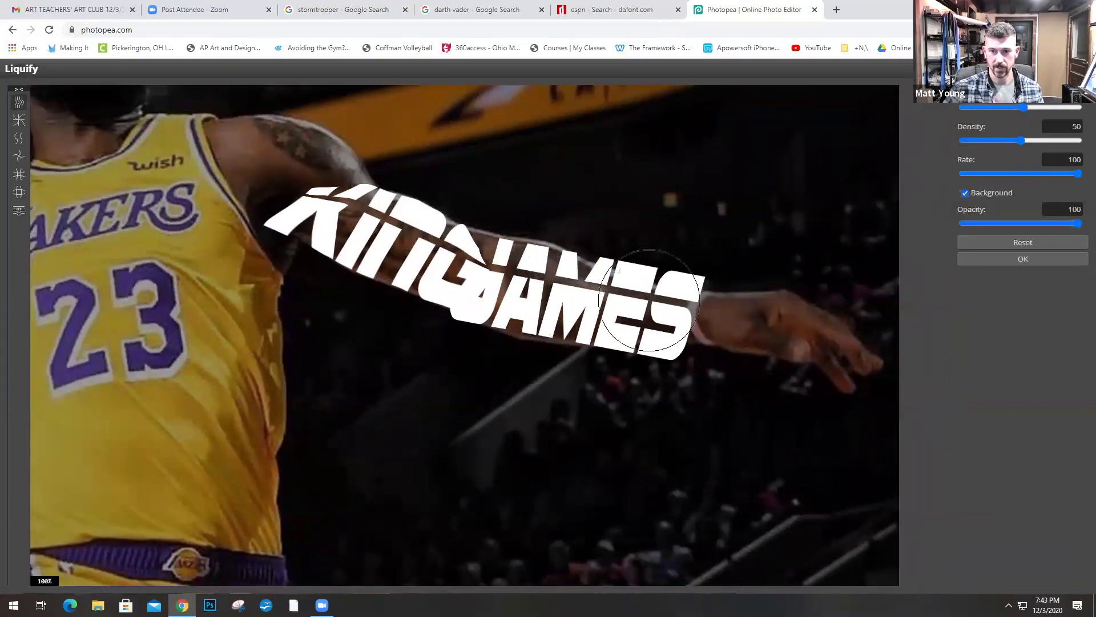
{"action": "mouse_move", "coordinate": [731, 228]}
{"action": "left_mouse_down"}
{"action": "mouse_move", "coordinate": [700, 242]}
{"action": "mouse_move", "coordinate": [650, 245]}
{"action": "mouse_move", "coordinate": [639, 234]}
{"action": "mouse_move", "coordinate": [627, 246]}
{"action": "mouse_move", "coordinate": [657, 246]}
{"action": "mouse_move", "coordinate": [571, 220]}
{"action": "mouse_move", "coordinate": [535, 231]}
{"action": "mouse_move", "coordinate": [551, 208]}
{"action": "mouse_move", "coordinate": [474, 214]}
{"action": "mouse_move", "coordinate": [454, 284]}
{"action": "mouse_move", "coordinate": [423, 289]}
{"action": "mouse_move", "coordinate": [465, 277]}
{"action": "mouse_move", "coordinate": [408, 306]}
{"action": "mouse_move", "coordinate": [438, 312]}
{"action": "mouse_move", "coordinate": [455, 271]}
{"action": "mouse_move", "coordinate": [457, 291]}
{"action": "mouse_move", "coordinate": [421, 343]}
{"action": "mouse_move", "coordinate": [416, 323]}
{"action": "mouse_move", "coordinate": [479, 219]}
{"action": "mouse_move", "coordinate": [451, 205]}
{"action": "mouse_move", "coordinate": [470, 224]}
{"action": "mouse_move", "coordinate": [444, 216]}
{"action": "mouse_move", "coordinate": [499, 341]}
{"action": "mouse_move", "coordinate": [544, 361]}
{"action": "mouse_move", "coordinate": [642, 394]}
{"action": "mouse_move", "coordinate": [639, 370]}
{"action": "mouse_move", "coordinate": [665, 396]}
{"action": "mouse_move", "coordinate": [713, 382]}
{"action": "mouse_move", "coordinate": [734, 319]}
{"action": "mouse_move", "coordinate": [720, 323]}
{"action": "mouse_move", "coordinate": [722, 355]}
{"action": "mouse_move", "coordinate": [731, 315]}
{"action": "mouse_move", "coordinate": [716, 320]}
{"action": "left_mouse_up"}
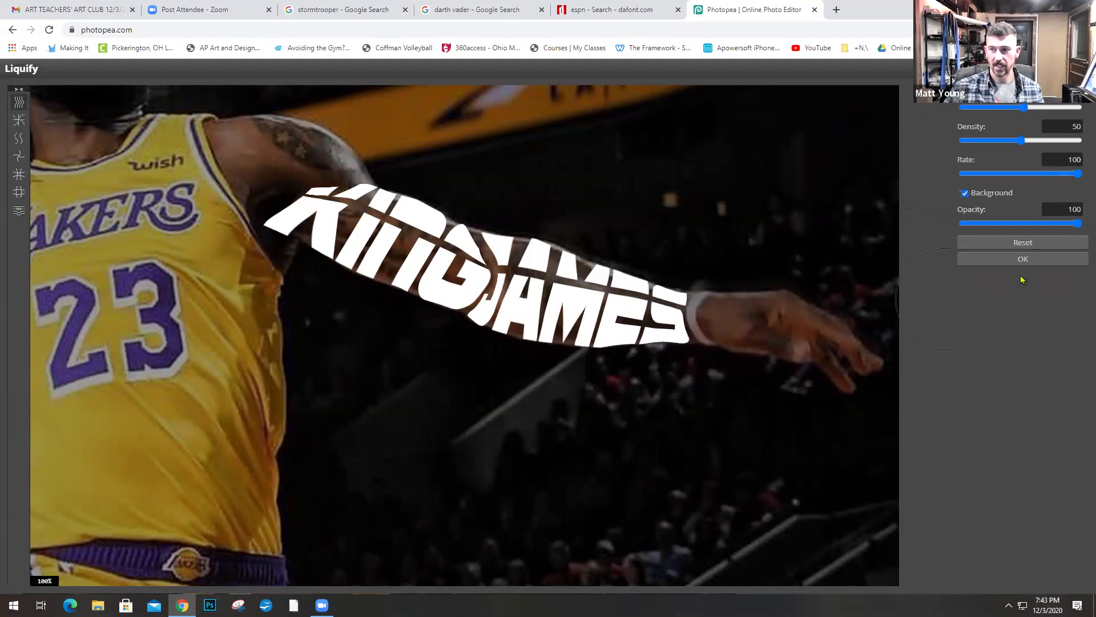
{"action": "left_click", "coordinate": [1015, 260]}
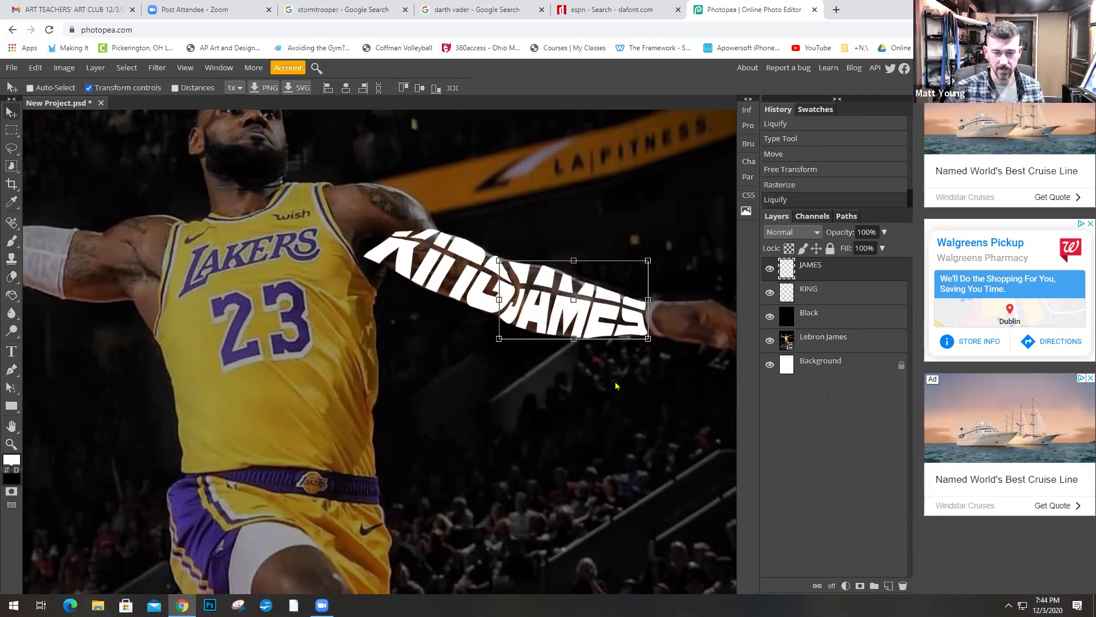
Step: Add a FINGER text layer in SF Sports Night starting at the hand, with its text box enlarged around the word
{"action": "scroll", "coordinate": [610, 384], "scroll_direction": "right", "scroll_amount": 3}
{"action": "scroll", "coordinate": [609, 384], "scroll_direction": "down", "scroll_amount": 1}
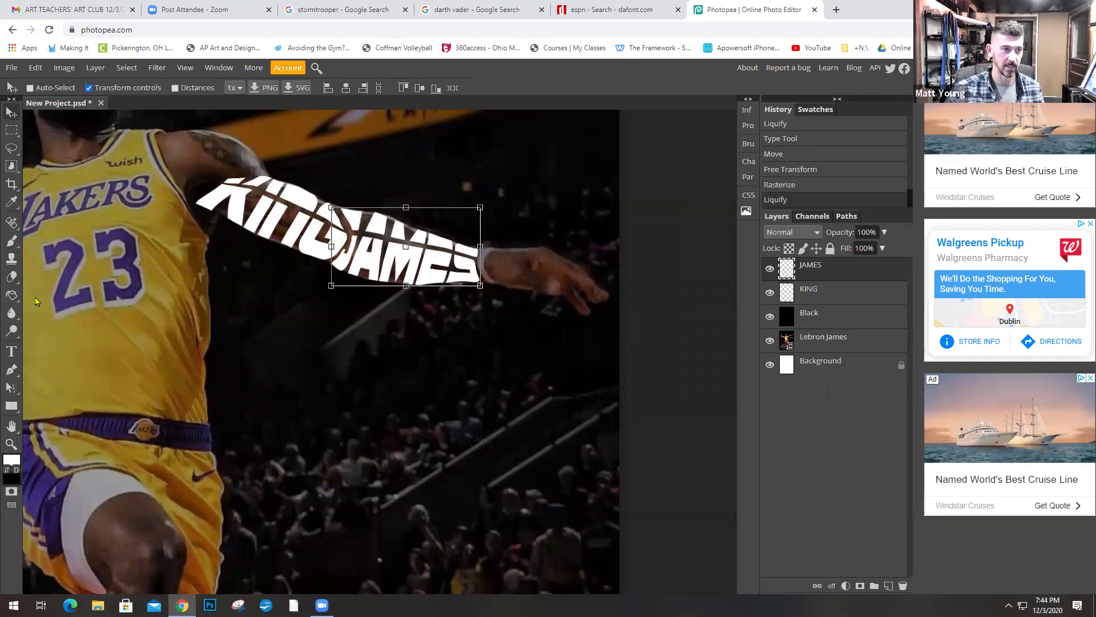
{"action": "left_click", "coordinate": [11, 350]}
{"action": "left_click_drag", "start_coordinate": [484, 255], "coordinate": [562, 293]}
{"action": "type", "text": "lebro"}
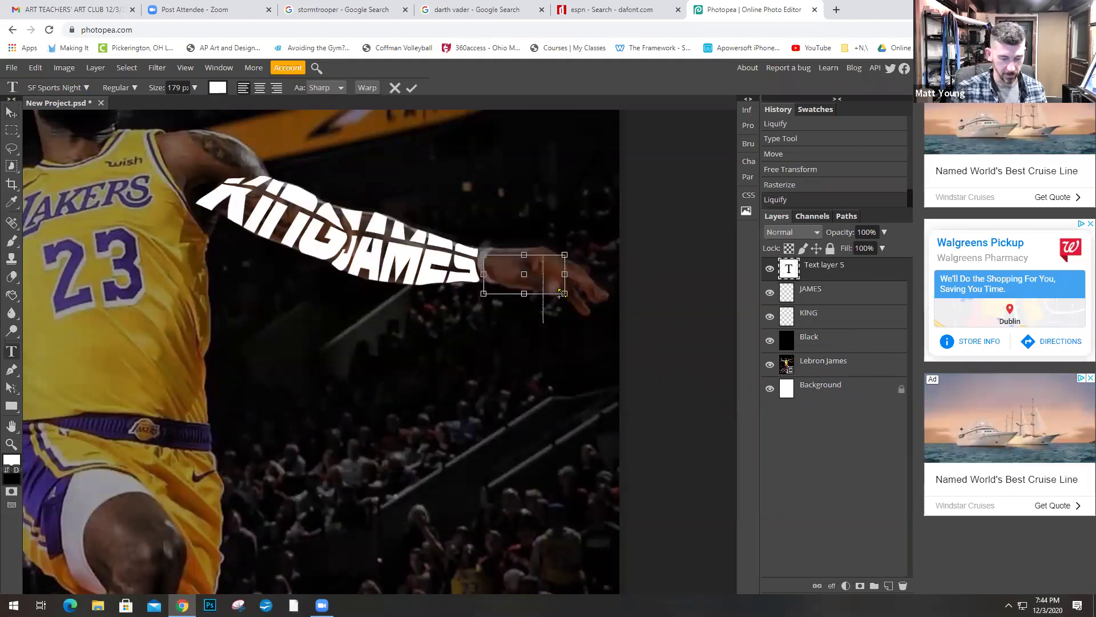
{"action": "left_click_drag", "start_coordinate": [561, 293], "coordinate": [728, 333]}
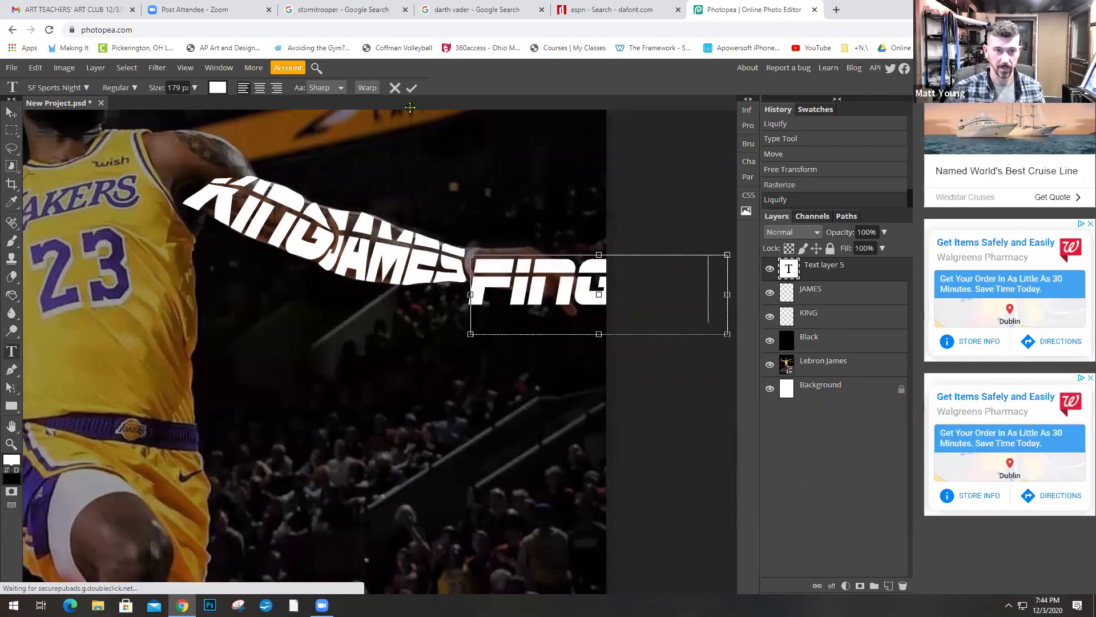
{"action": "left_click", "coordinate": [414, 92]}
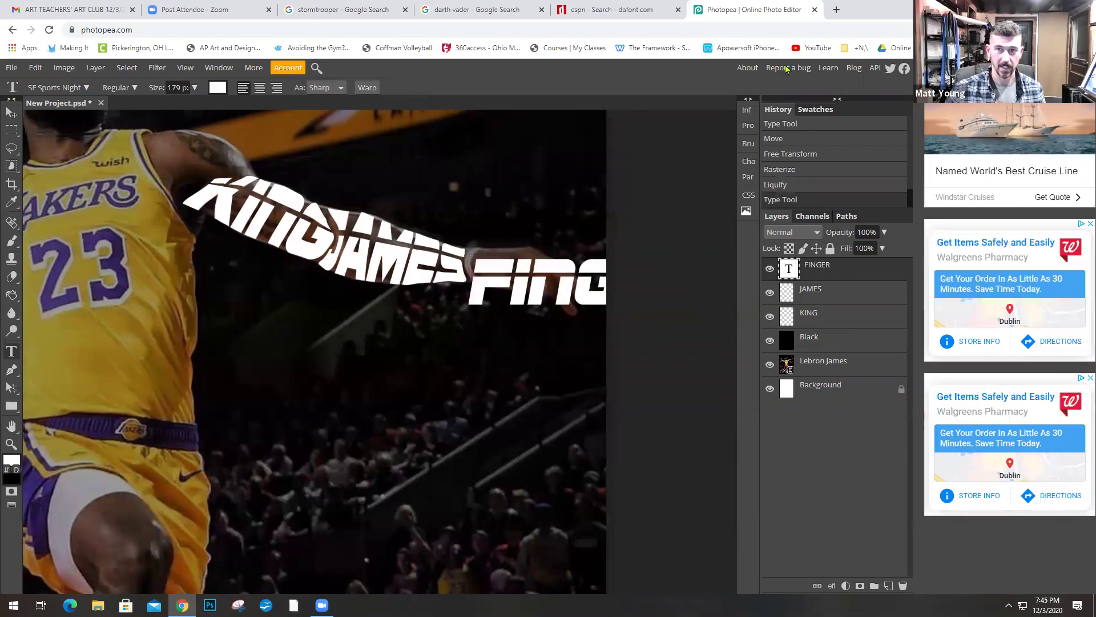
Step: Scale the FINGER text to 34.65% width and 40% height at the wrist, and rotate it 14.7° to follow the hand
{"action": "double_click", "coordinate": [888, 18]}
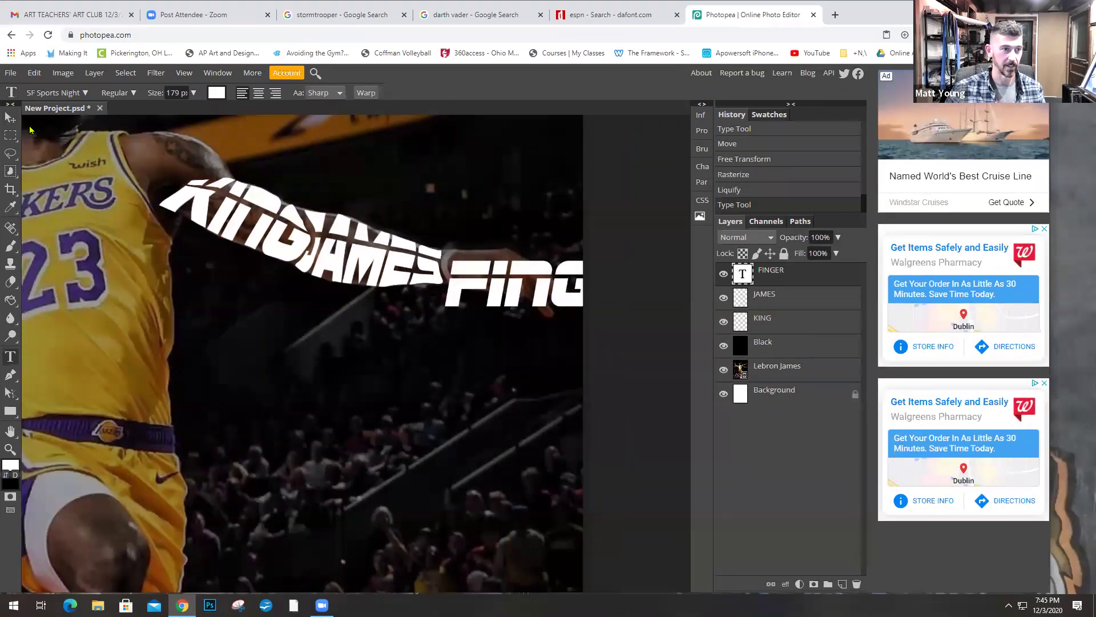
{"action": "key", "text": "v"}
{"action": "left_click_drag", "start_coordinate": [685, 306], "coordinate": [506, 288]}
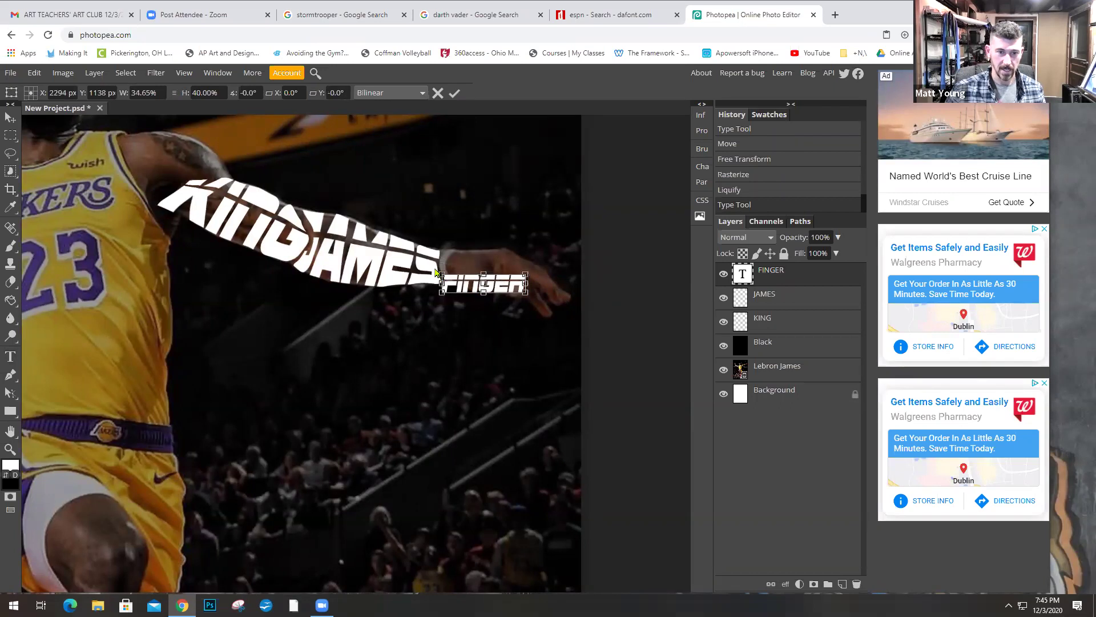
{"action": "left_click_drag", "start_coordinate": [528, 296], "coordinate": [521, 307]}
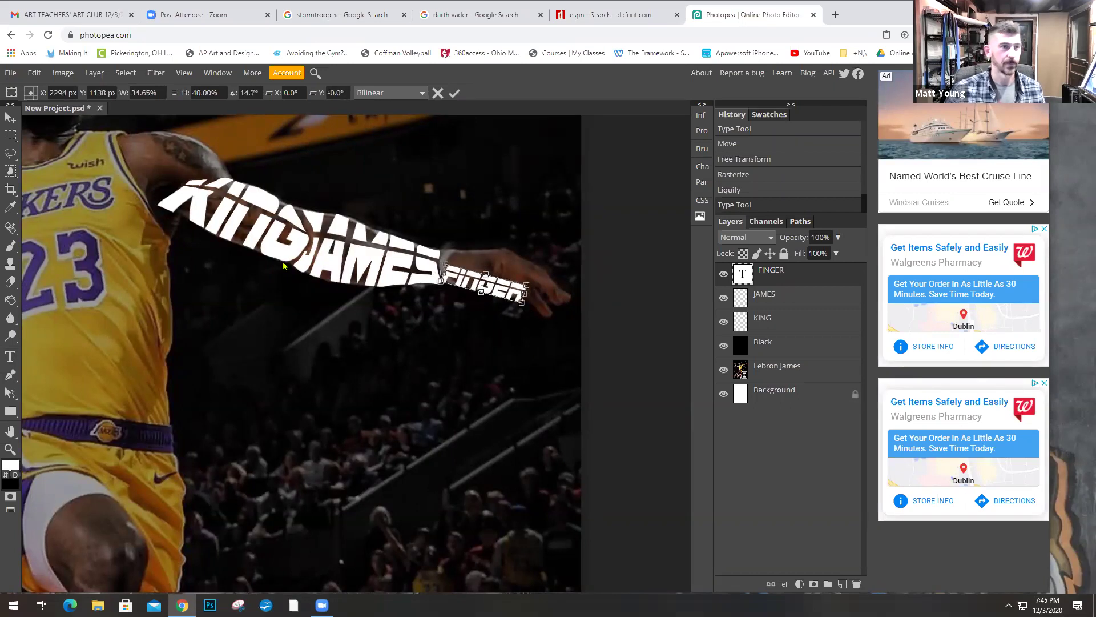
{"action": "left_click", "coordinate": [10, 450]}
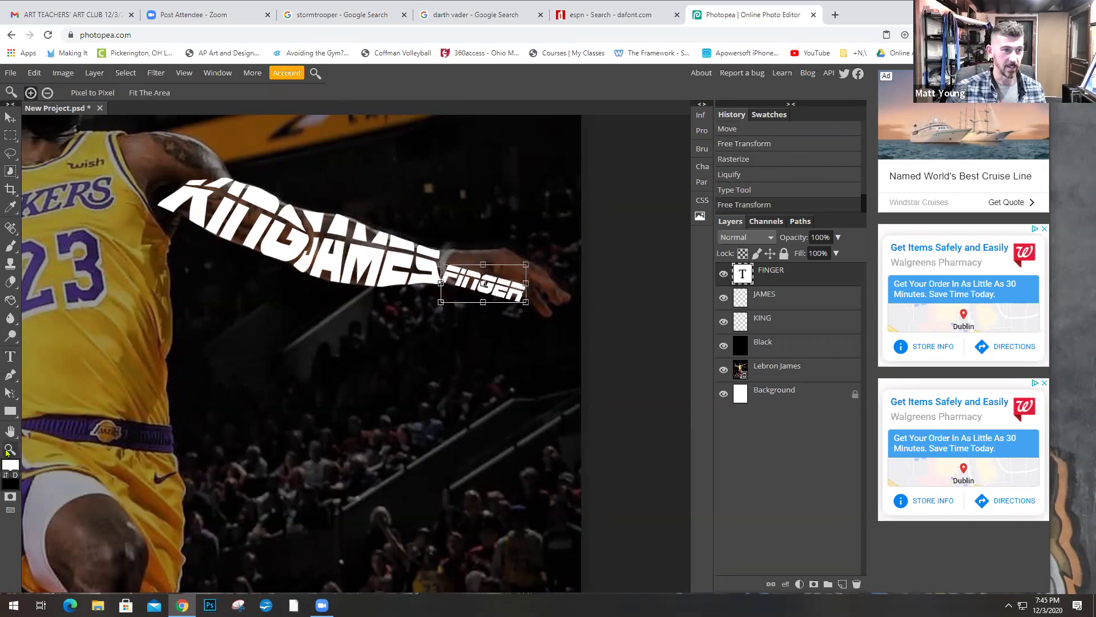
Step: Nudge the FINGER text slightly upward so it sits closer to the hand beside JAMES
{"action": "left_click", "coordinate": [481, 281]}
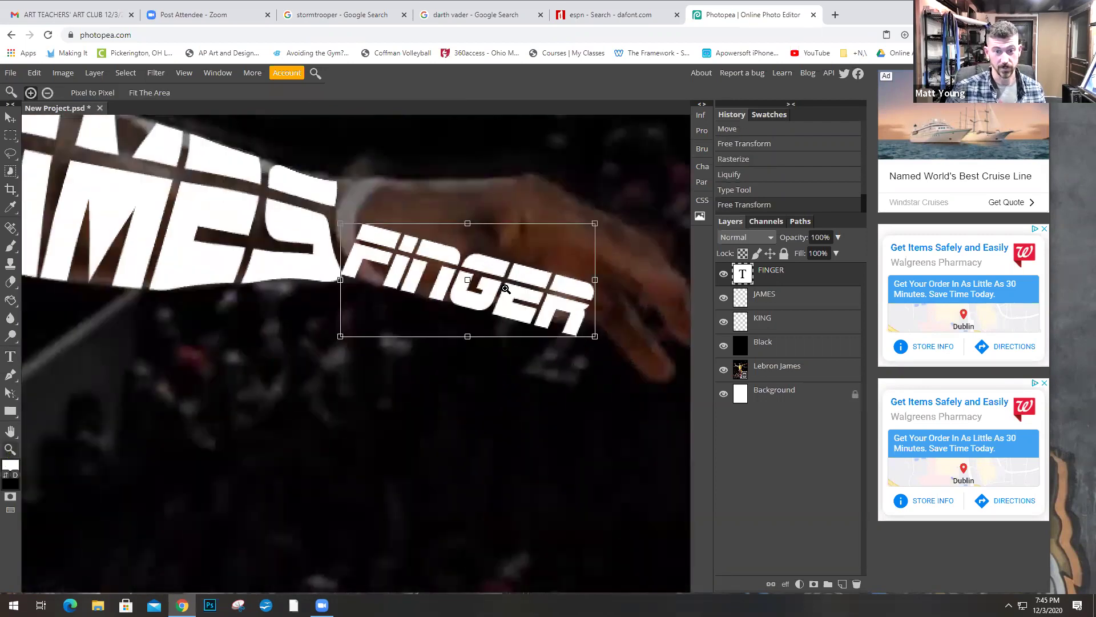
{"action": "left_click_drag", "start_coordinate": [530, 385], "coordinate": [507, 409]}
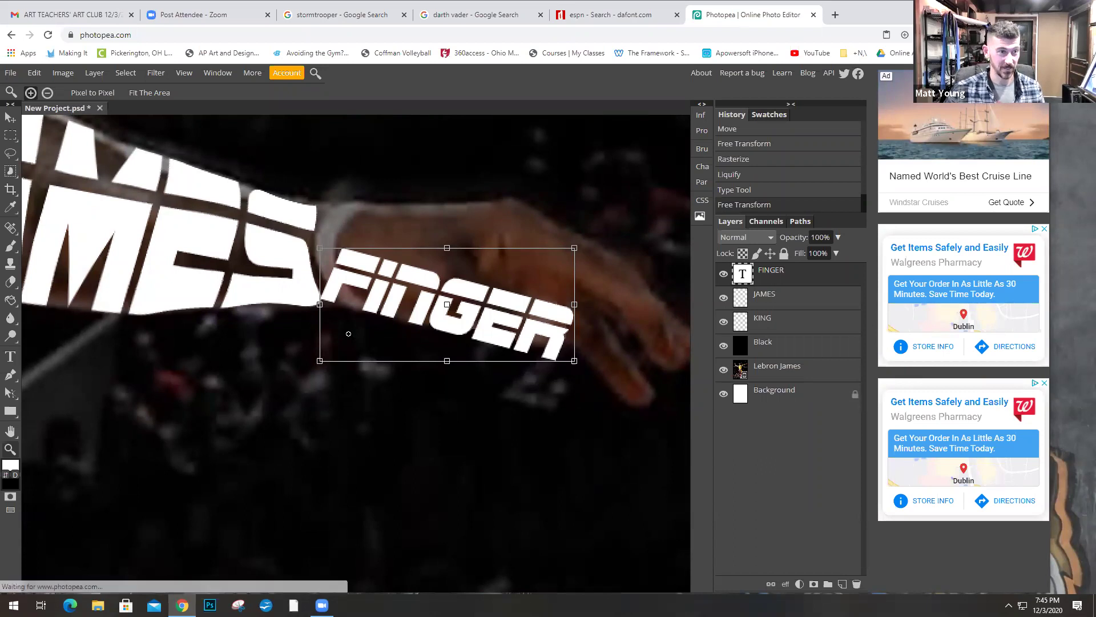
{"action": "left_click", "coordinate": [10, 119]}
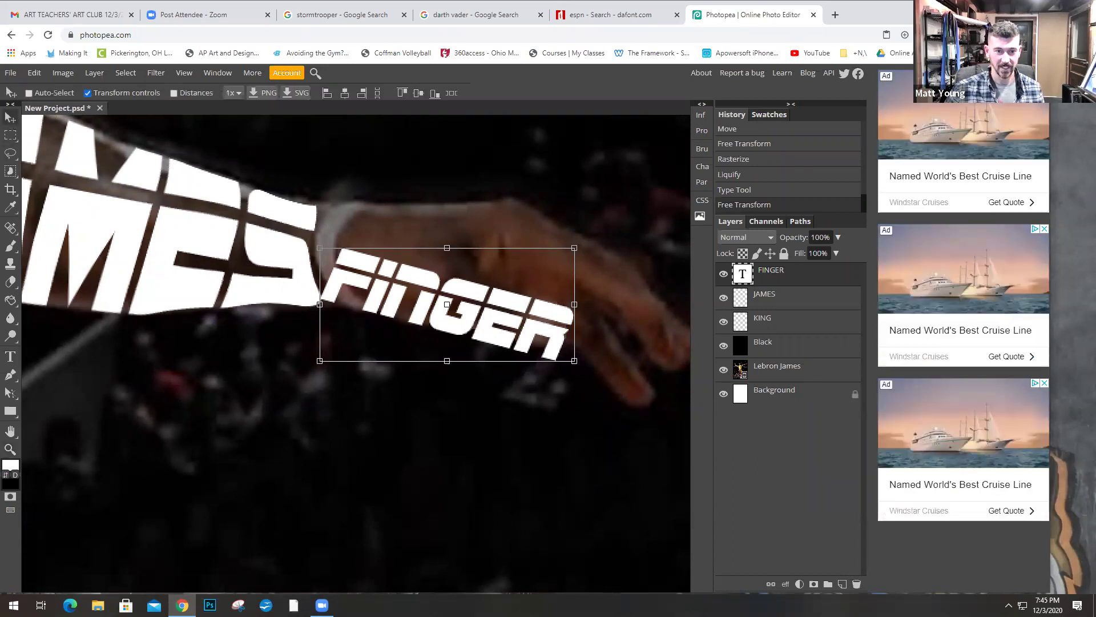
{"action": "mouse_move", "coordinate": [512, 330]}
{"action": "left_mouse_down"}
{"action": "mouse_move", "coordinate": [504, 371]}
{"action": "mouse_move", "coordinate": [506, 323]}
{"action": "left_mouse_up"}
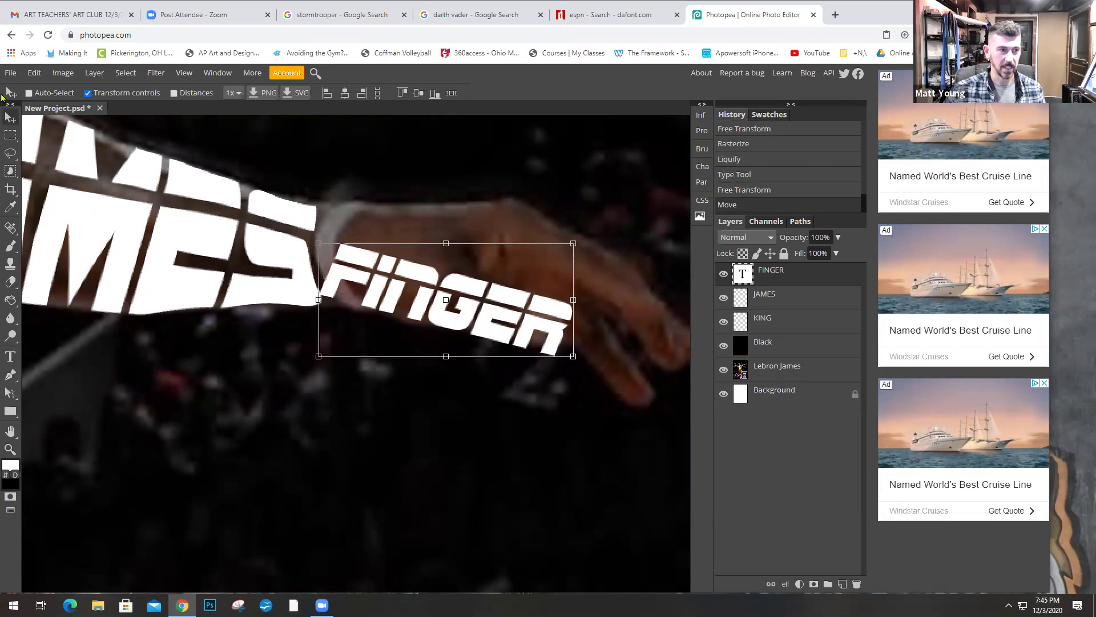
Step: Rasterize the FINGER layer for the Liquify filter and push the start of the word inward to fit the wrist
{"action": "left_click", "coordinate": [156, 73]}
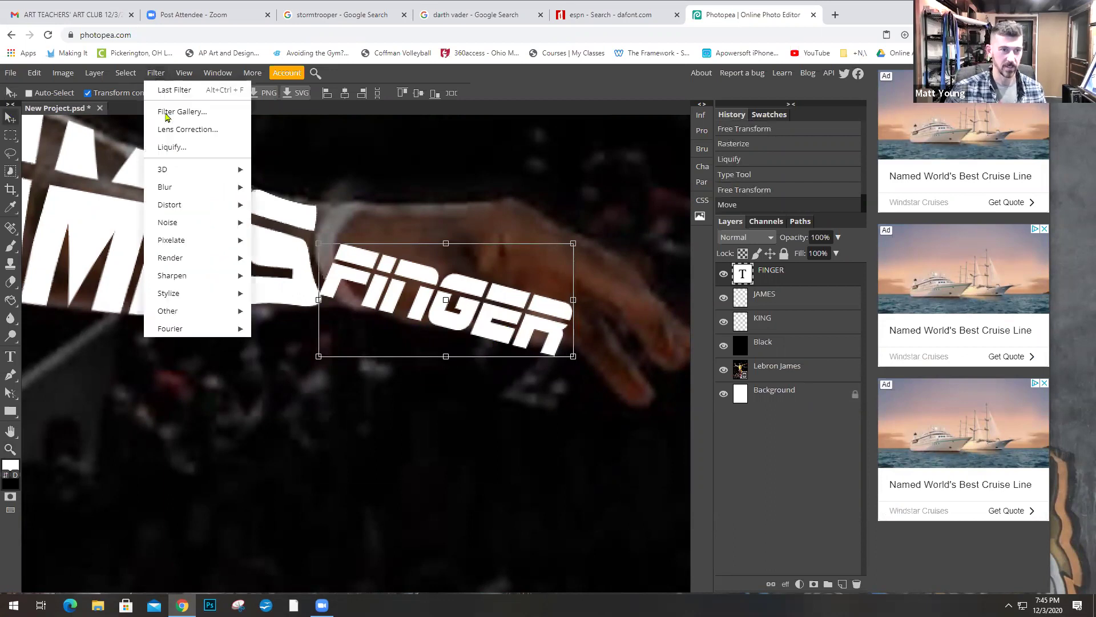
{"action": "left_click", "coordinate": [178, 148]}
{"action": "left_click", "coordinate": [579, 98]}
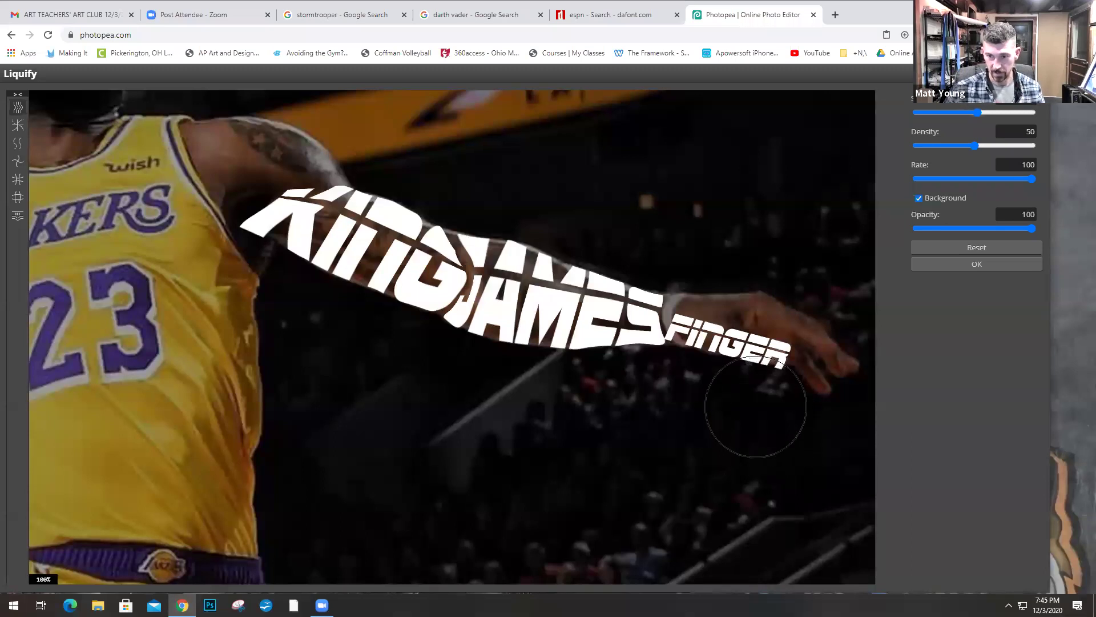
{"action": "left_click_drag", "start_coordinate": [810, 307], "coordinate": [782, 326]}
{"action": "key", "text": "ctrl+z"}
{"action": "left_click_drag", "start_coordinate": [648, 341], "coordinate": [667, 343]}
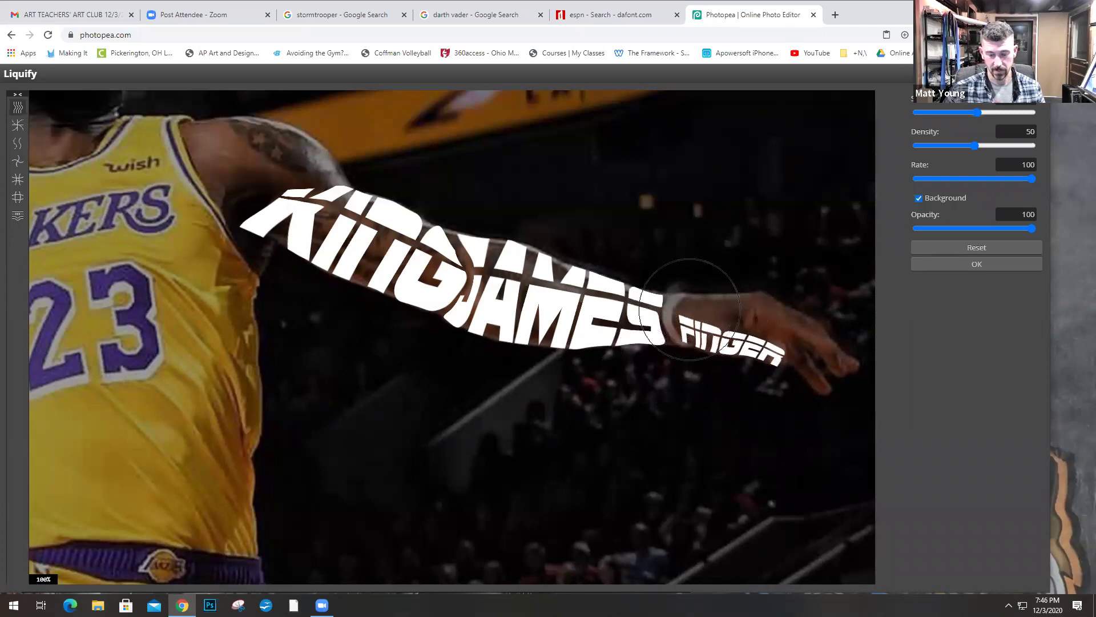
Step: Reduce the Liquify brush size, push FINGER's first letters into the wrist's outline, and apply the warp
{"action": "left_click_drag", "start_coordinate": [979, 112], "coordinate": [961, 114]}
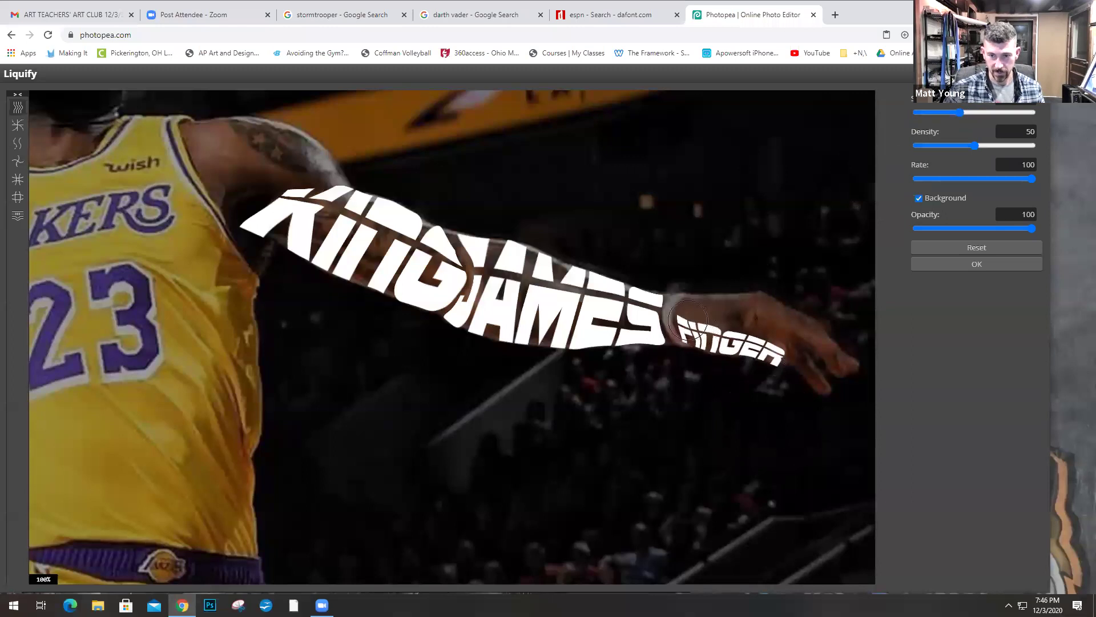
{"action": "left_click_drag", "start_coordinate": [689, 323], "coordinate": [725, 333]}
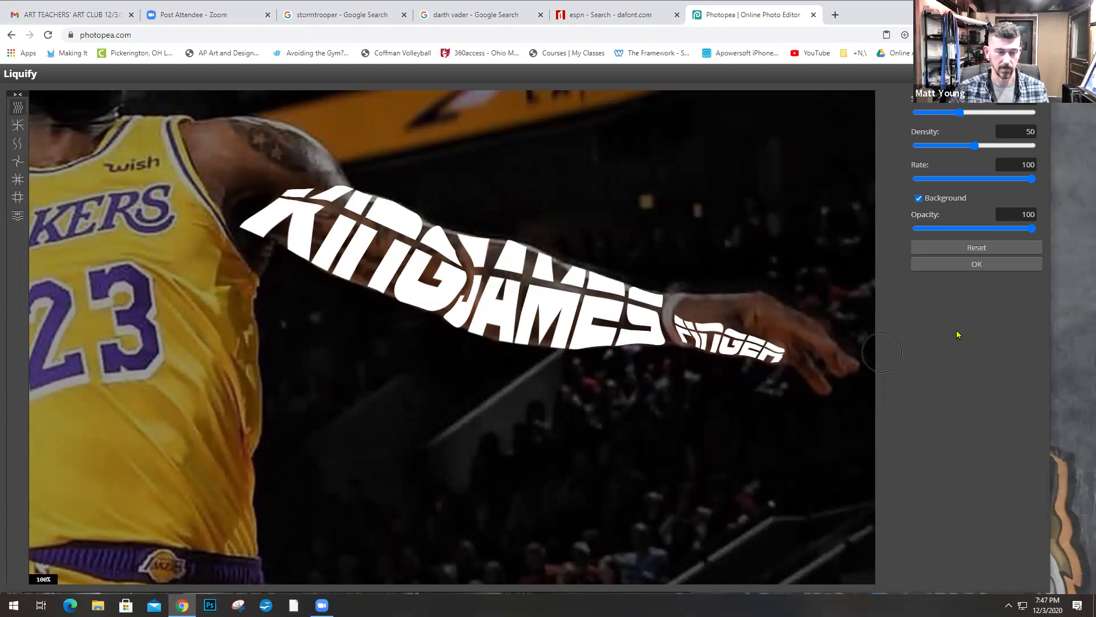
{"action": "left_click", "coordinate": [972, 266]}
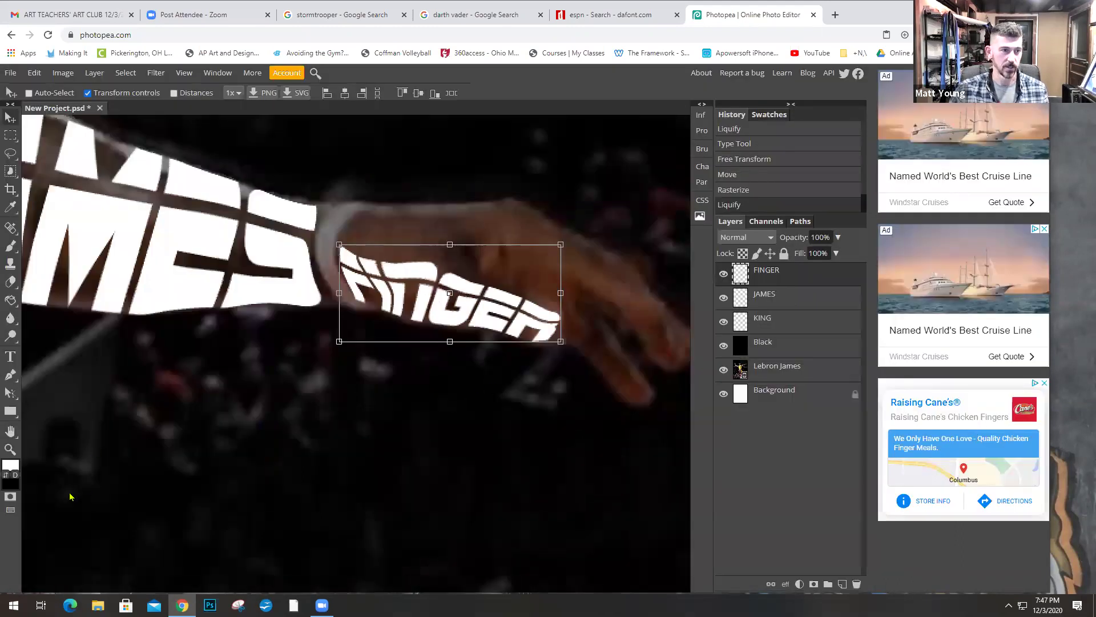
Step: Examine the arm lettering on the whole figure, and reopen Liquify on the FINGER layer to inspect the warped letters close up
{"action": "left_click", "coordinate": [11, 450]}
{"action": "left_click", "coordinate": [48, 97]}
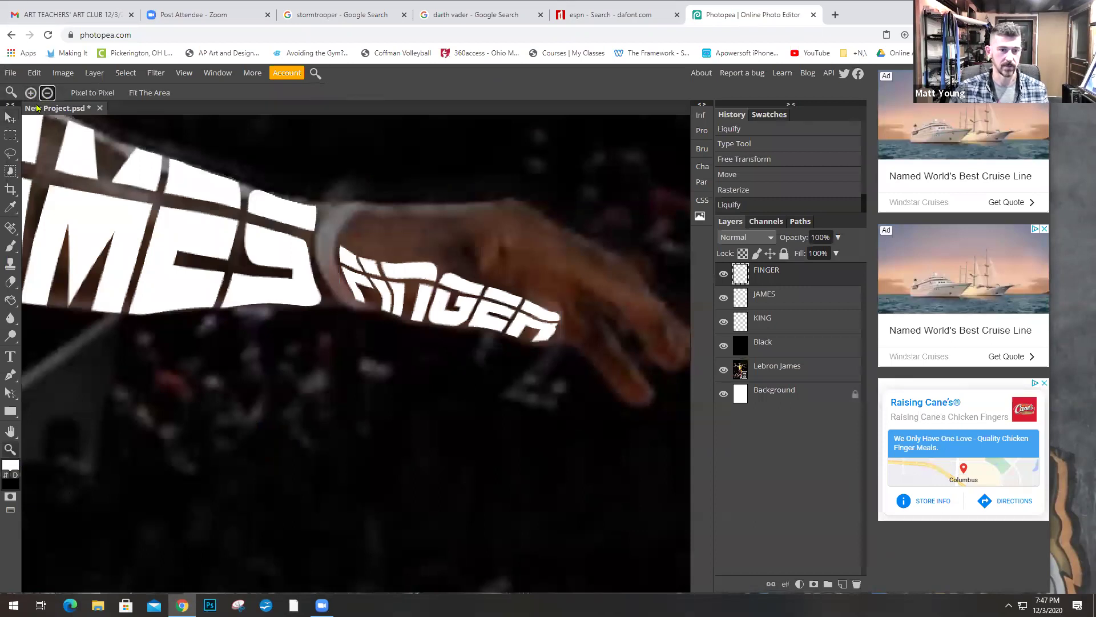
{"action": "left_click", "coordinate": [194, 411]}
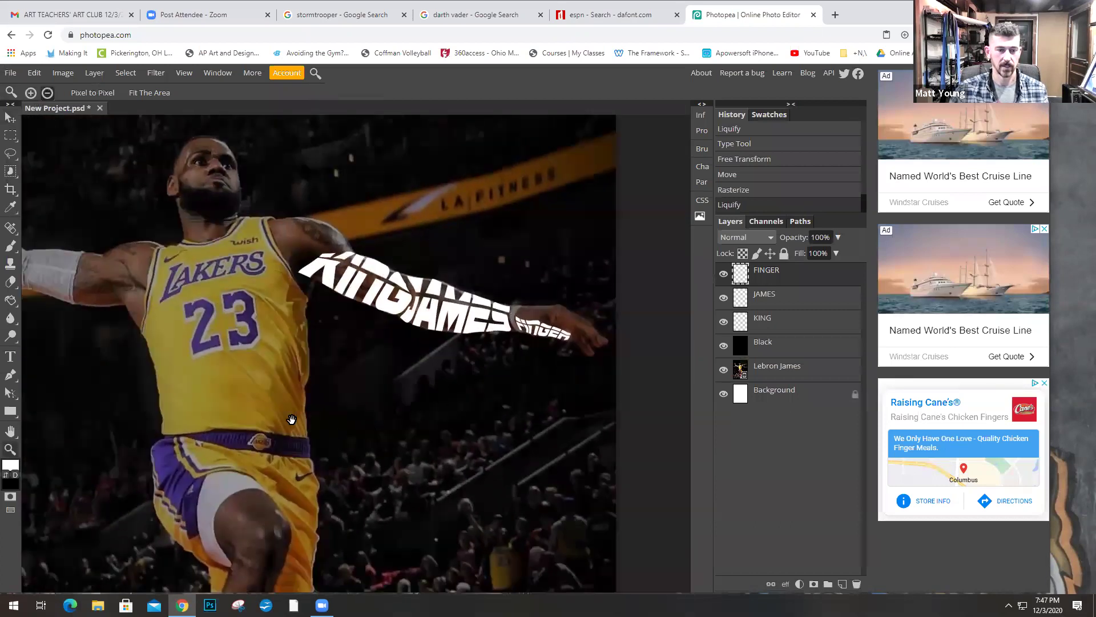
{"action": "left_click_drag", "start_coordinate": [292, 420], "coordinate": [376, 404]}
{"action": "left_click", "coordinate": [367, 417]}
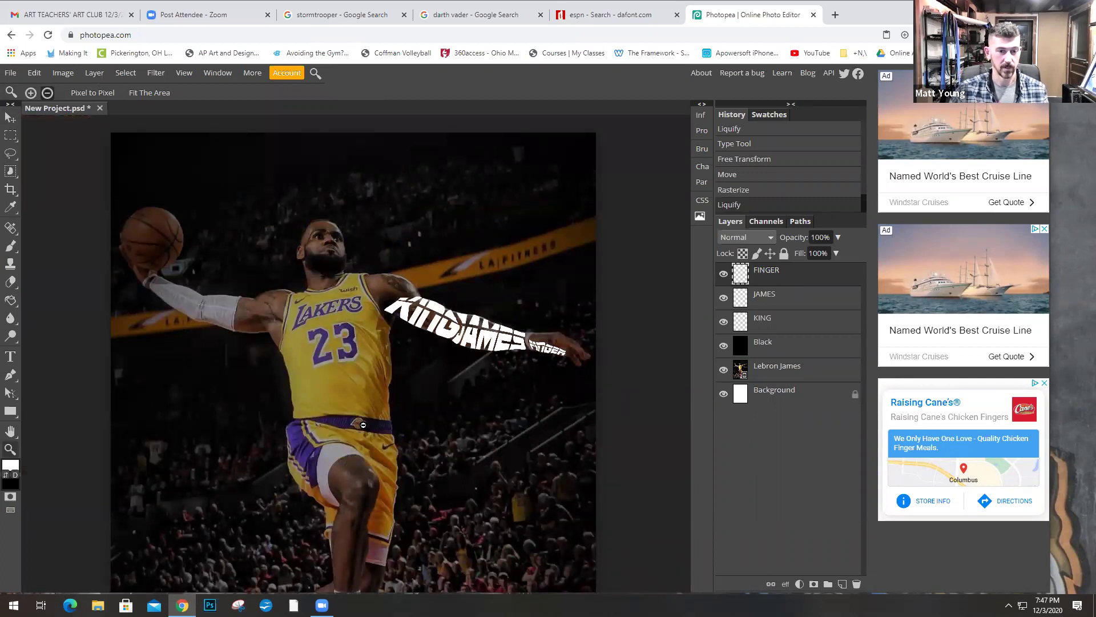
{"action": "left_click", "coordinate": [156, 72]}
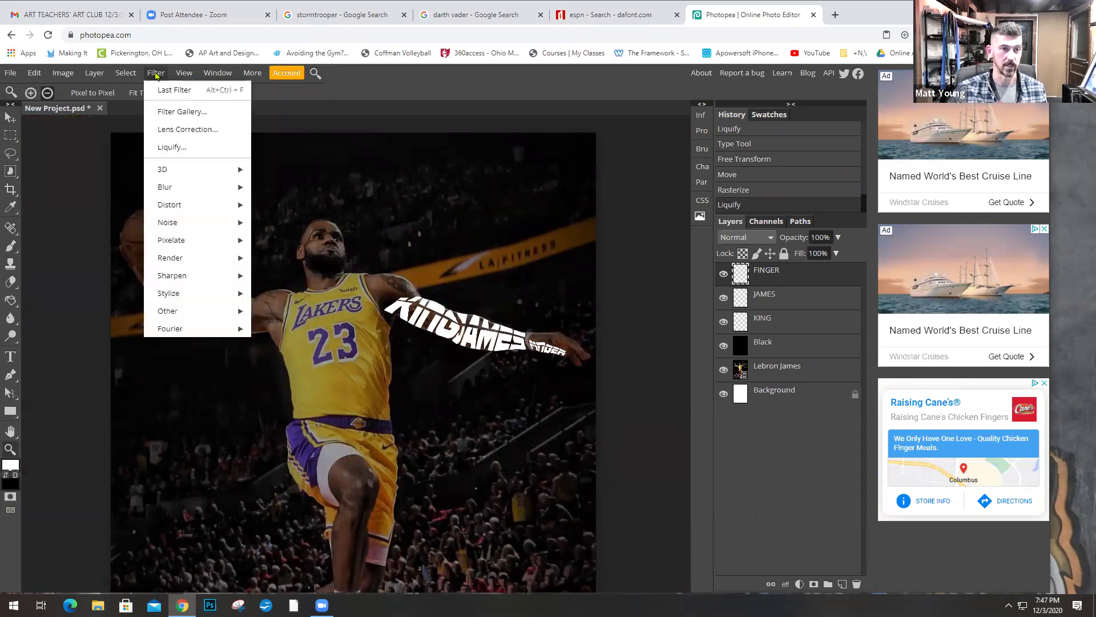
{"action": "left_click", "coordinate": [172, 148]}
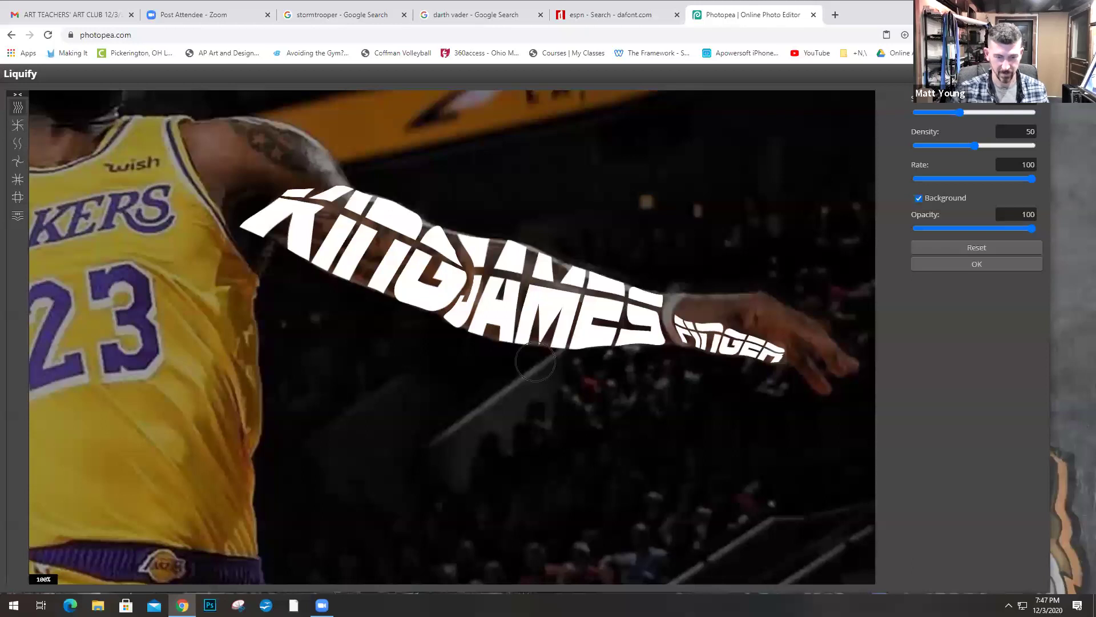
{"action": "scroll", "coordinate": [535, 362], "scroll_direction": "up", "scroll_amount": 2}
{"action": "scroll", "coordinate": [535, 361], "scroll_direction": "down", "scroll_amount": 2}
{"action": "scroll", "coordinate": [535, 361], "scroll_direction": "up", "scroll_amount": 3}
{"action": "scroll", "coordinate": [535, 362], "scroll_direction": "down", "scroll_amount": 1}
{"action": "scroll", "coordinate": [535, 361], "scroll_direction": "down", "scroll_amount": 1}
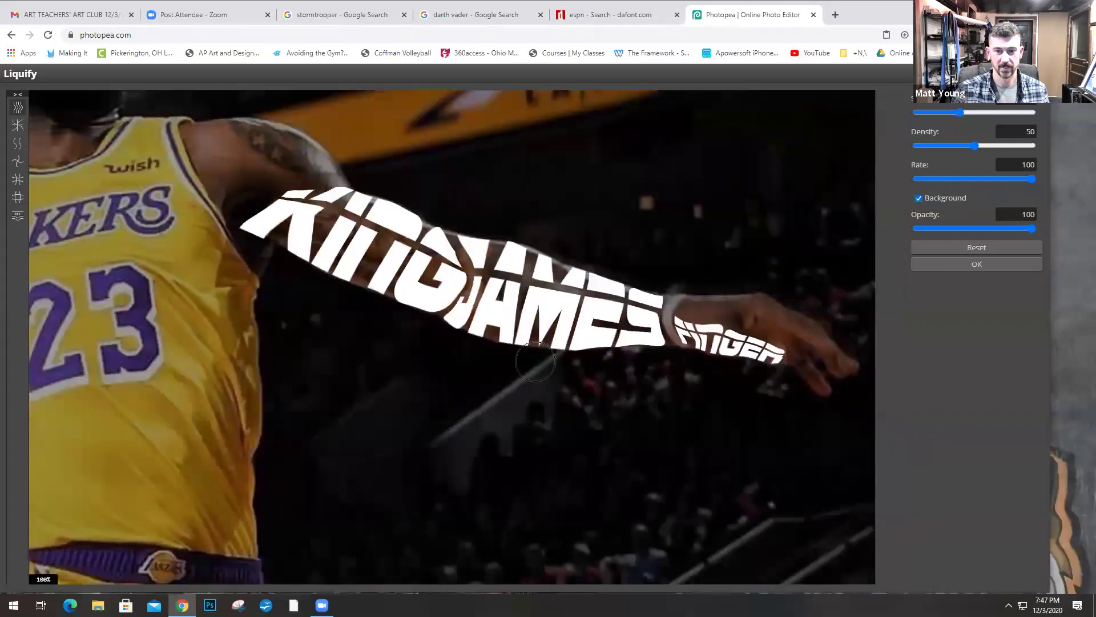
{"action": "scroll", "coordinate": [535, 361], "scroll_direction": "up", "scroll_amount": 2}
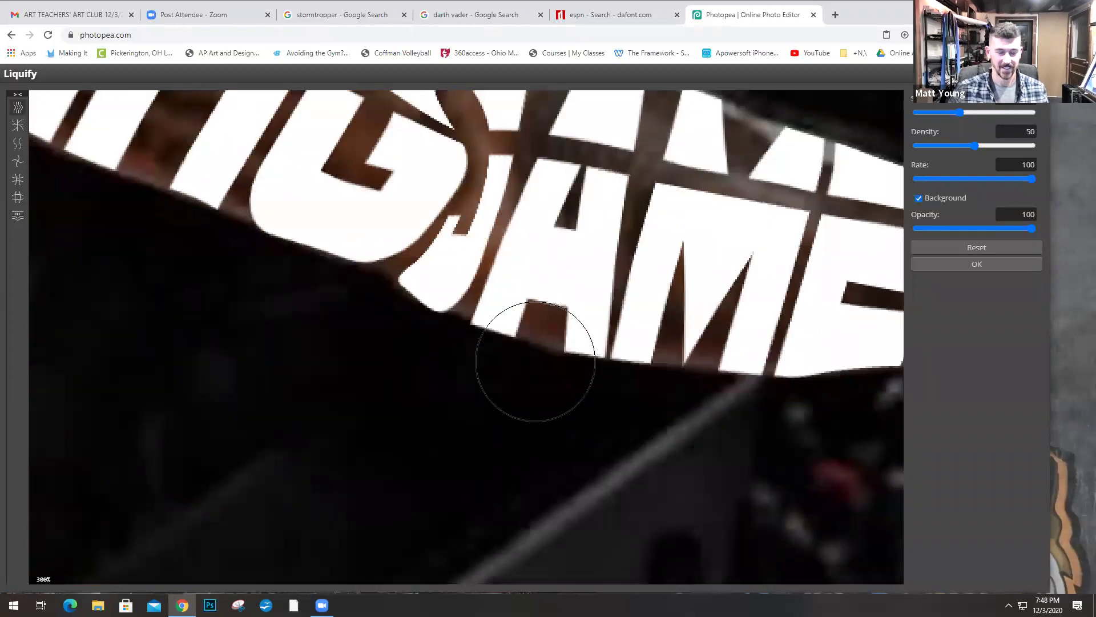
{"action": "scroll", "coordinate": [535, 361], "scroll_direction": "down", "scroll_amount": 2}
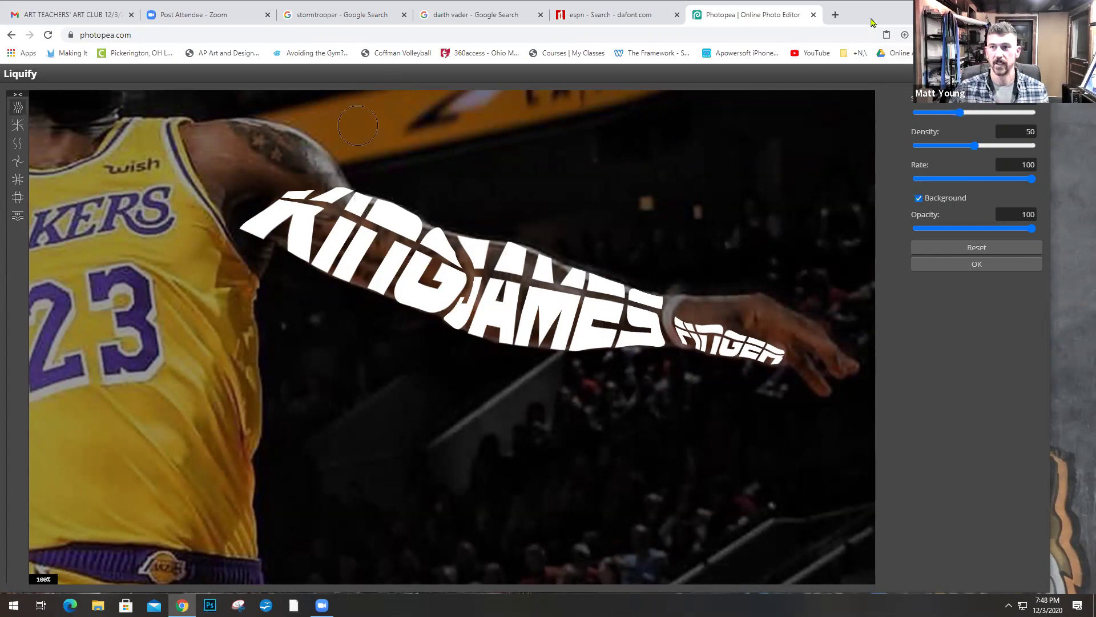
{"action": "left_click_drag", "start_coordinate": [873, 22], "coordinate": [917, 22]}
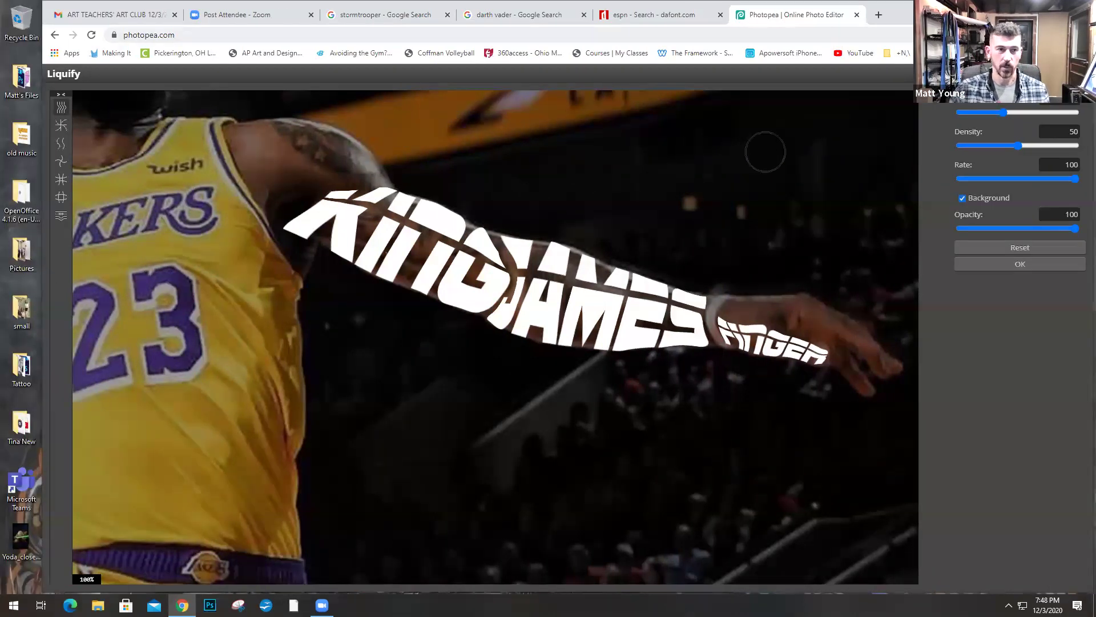
{"action": "left_click", "coordinate": [1018, 265]}
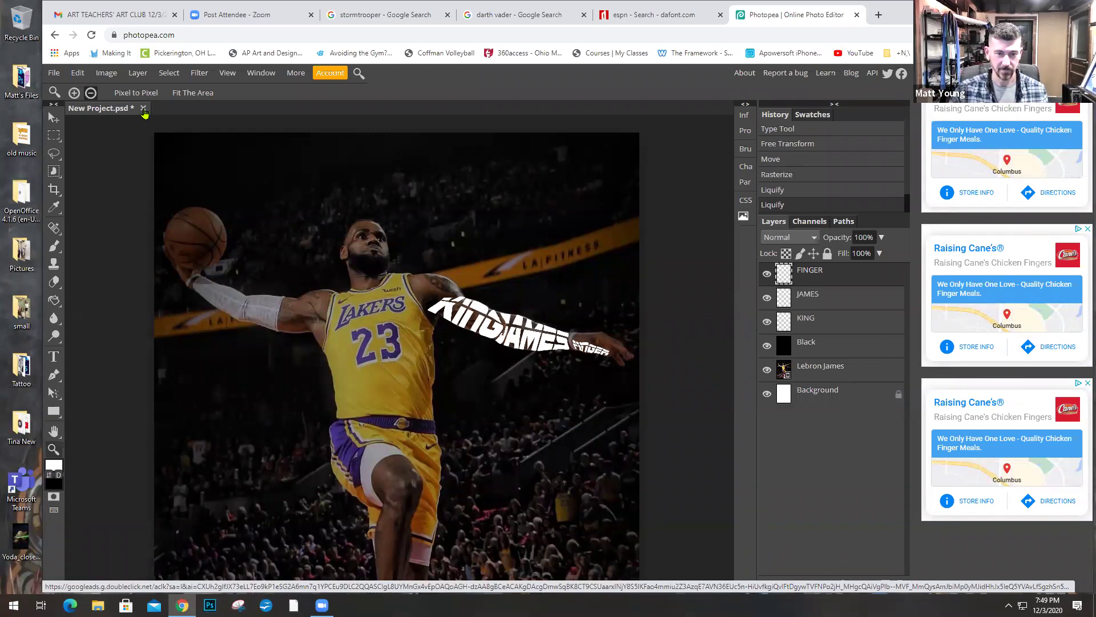
Step: Add a BICEP text layer in SF Sports Night in a text box drawn over the elbow and upper arm on the ball side
{"action": "left_click_drag", "start_coordinate": [398, 342], "coordinate": [402, 280]}
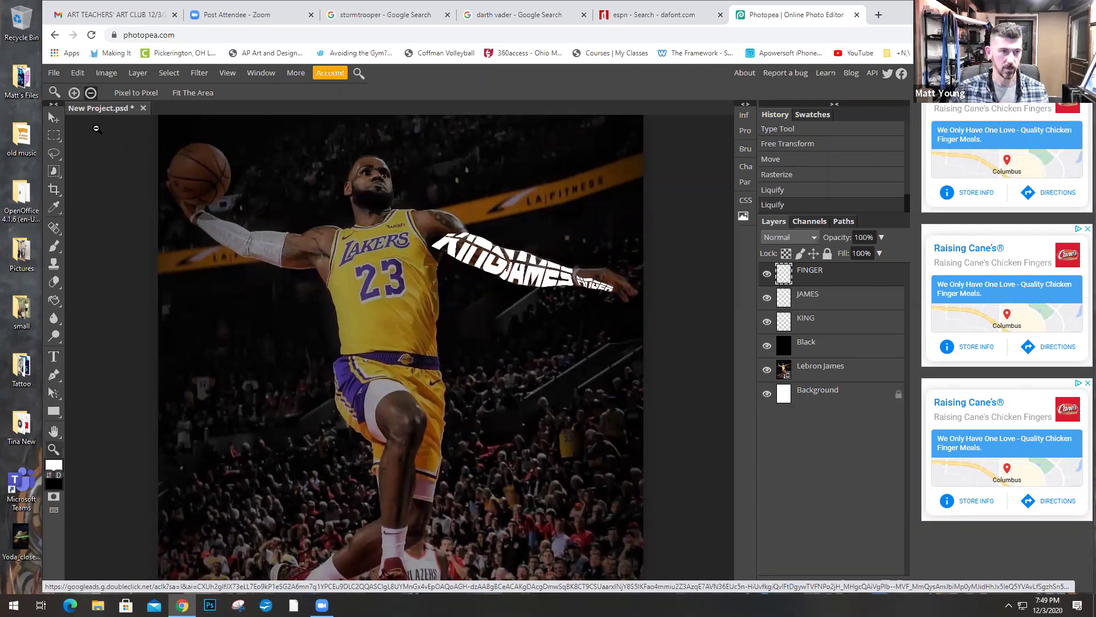
{"action": "left_click", "coordinate": [74, 93]}
{"action": "left_click", "coordinate": [258, 244]}
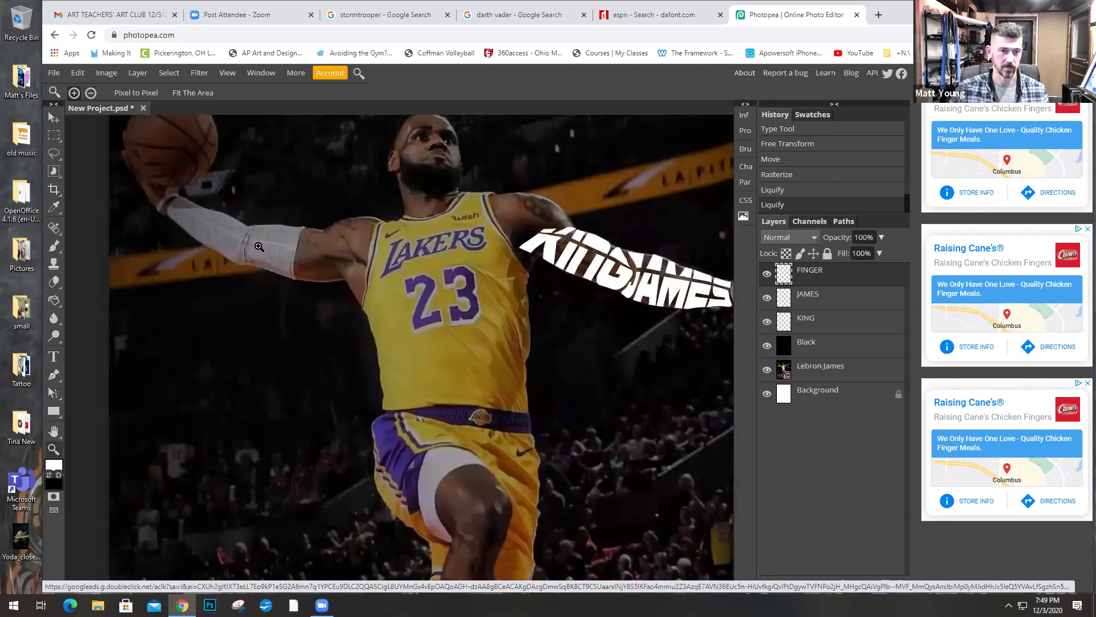
{"action": "left_click", "coordinate": [259, 243]}
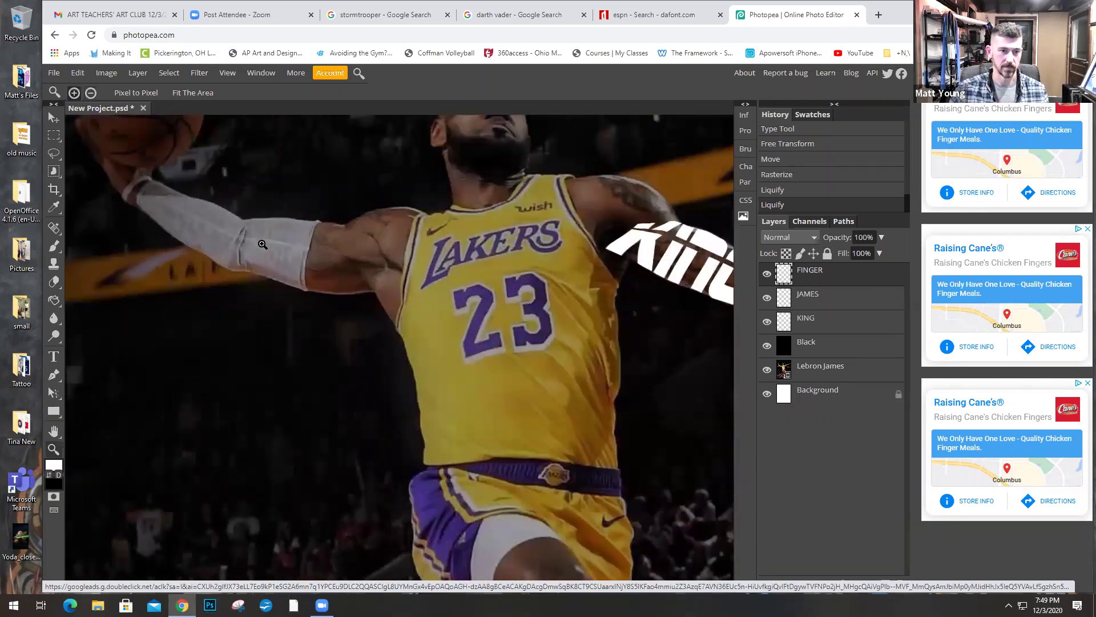
{"action": "left_click", "coordinate": [55, 357]}
{"action": "left_click_drag", "start_coordinate": [238, 214], "coordinate": [383, 302]}
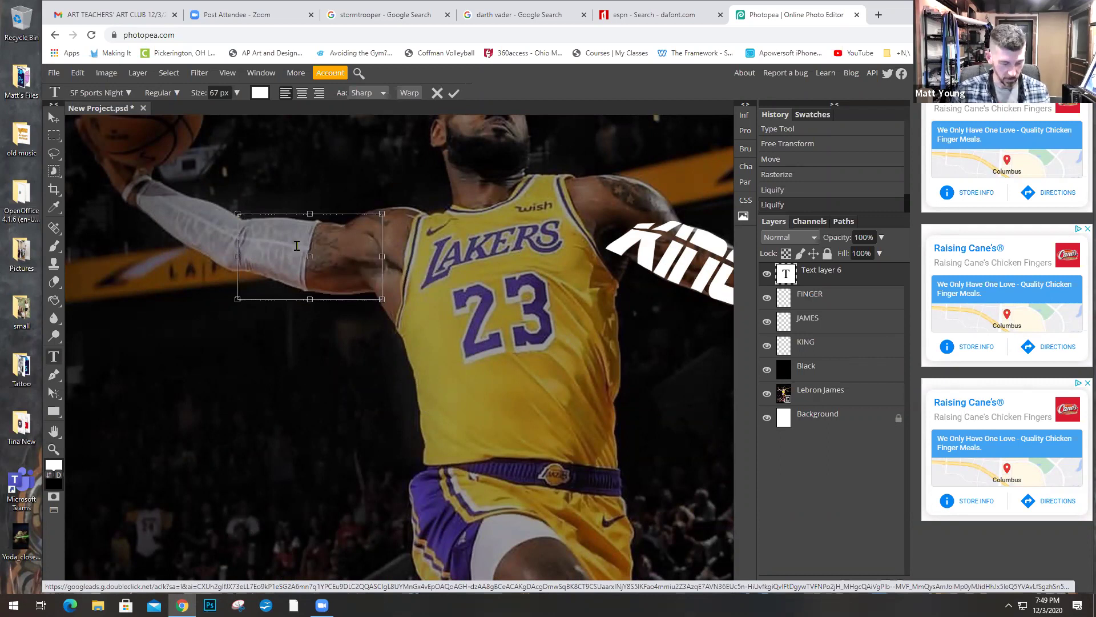
{"action": "type", "text": "BICEP"}
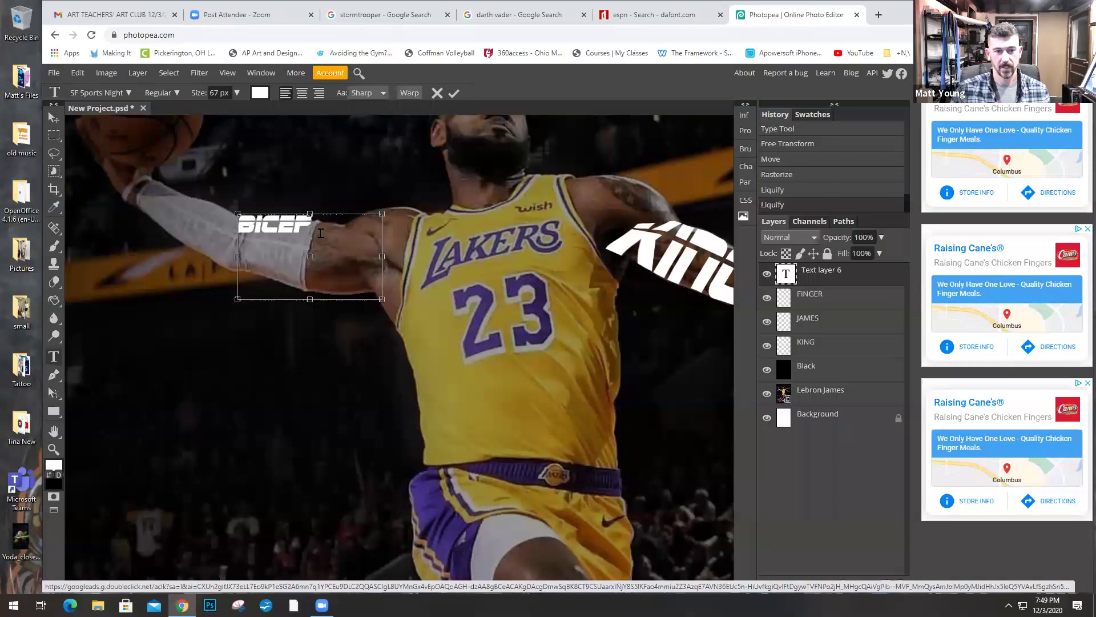
Step: Set the font size of the whole word BICEP to 141 px
{"action": "left_click_drag", "start_coordinate": [315, 226], "coordinate": [223, 226]}
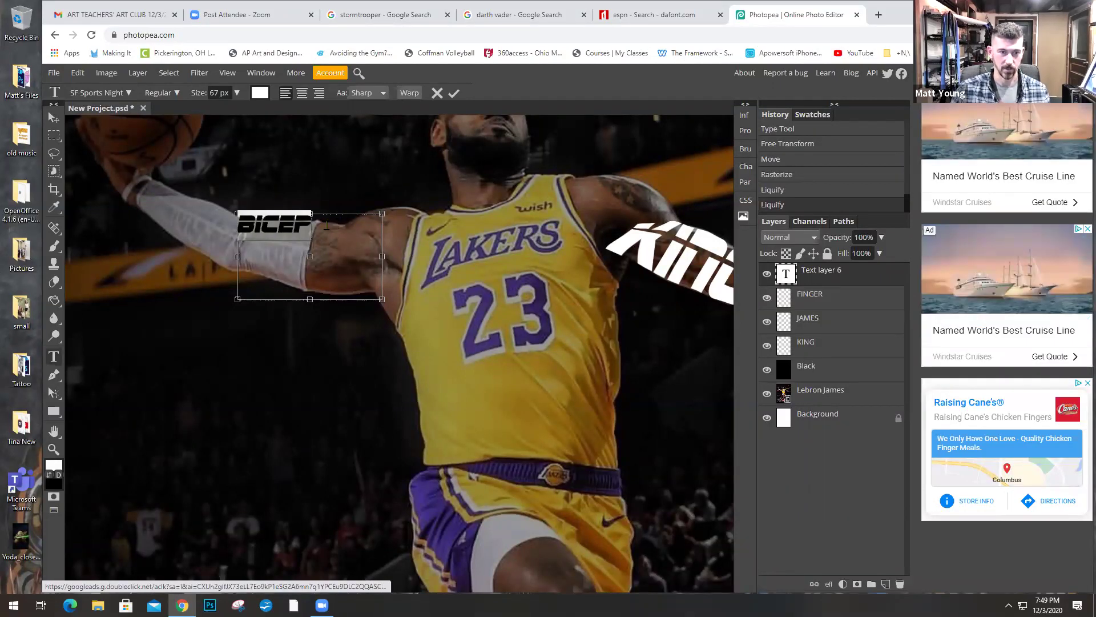
{"action": "left_click_drag", "start_coordinate": [318, 226], "coordinate": [168, 226]}
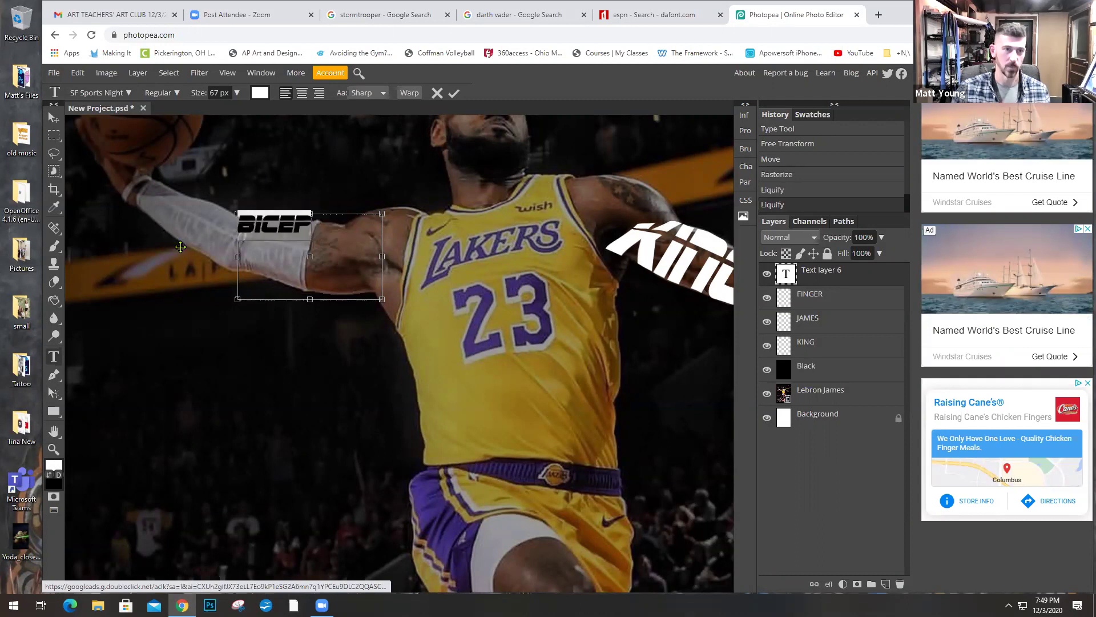
{"action": "left_click", "coordinate": [237, 94]}
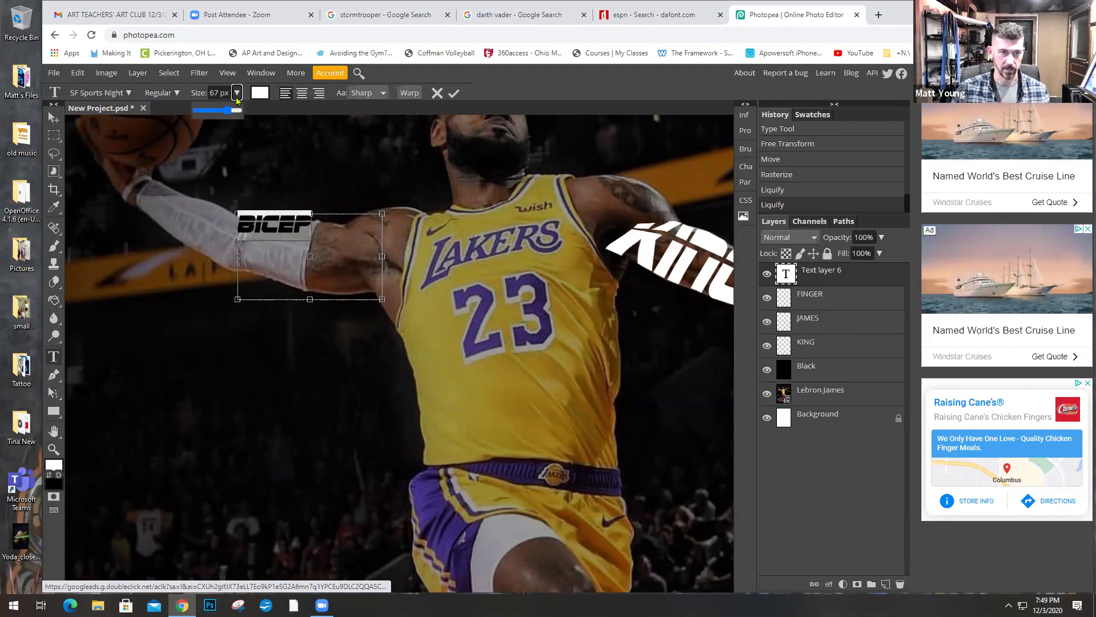
{"action": "left_click_drag", "start_coordinate": [228, 110], "coordinate": [240, 113]}
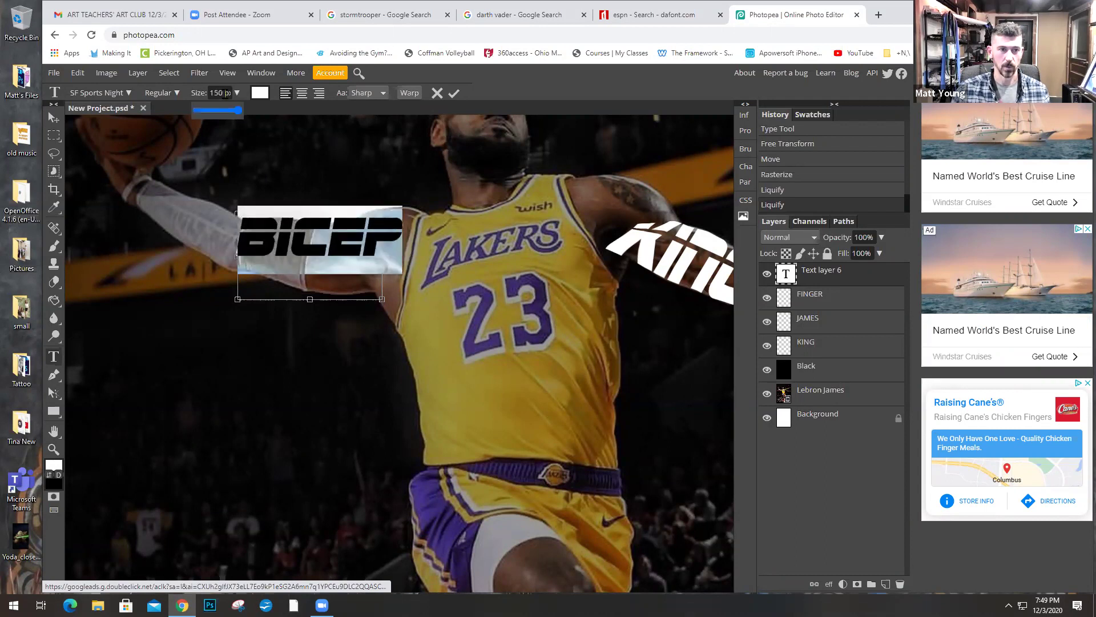
{"action": "left_click", "coordinate": [223, 92]}
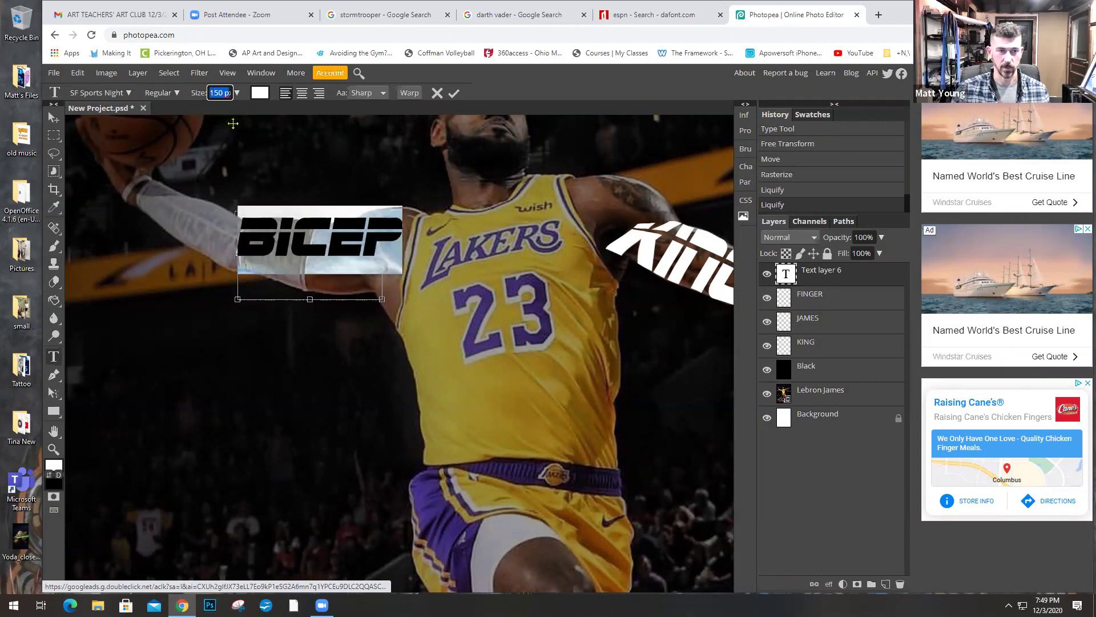
{"action": "left_click", "coordinate": [237, 92]}
{"action": "left_click_drag", "start_coordinate": [237, 93], "coordinate": [237, 112]}
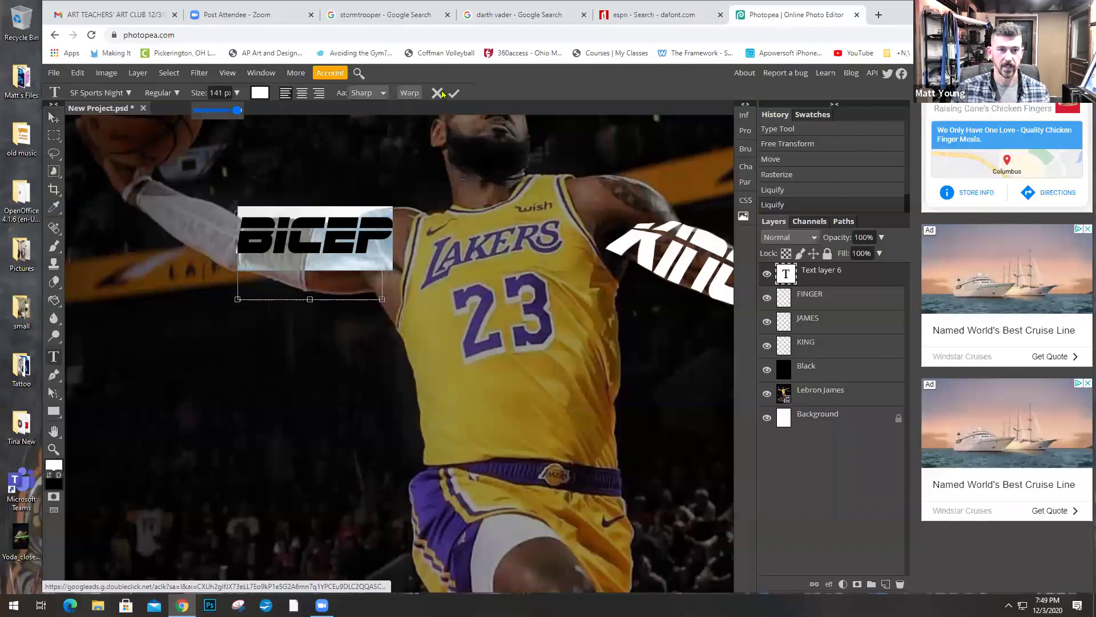
Step: Close New Project.psd without saving, and open the final 1-Textart PSD from the Desktop
{"action": "left_click", "coordinate": [143, 108]}
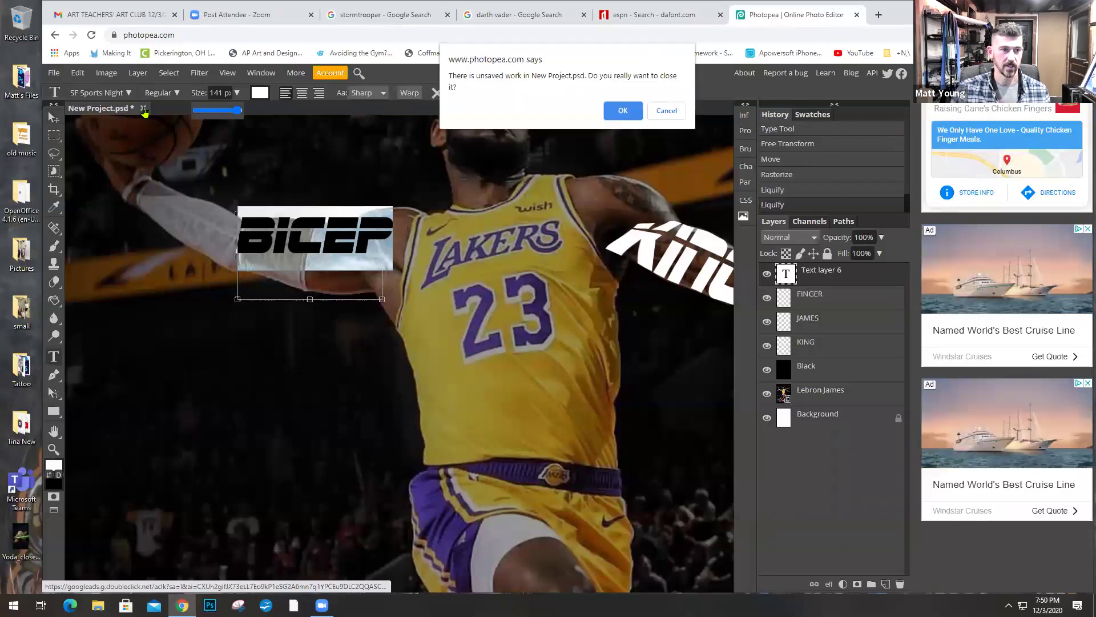
{"action": "left_click", "coordinate": [623, 110]}
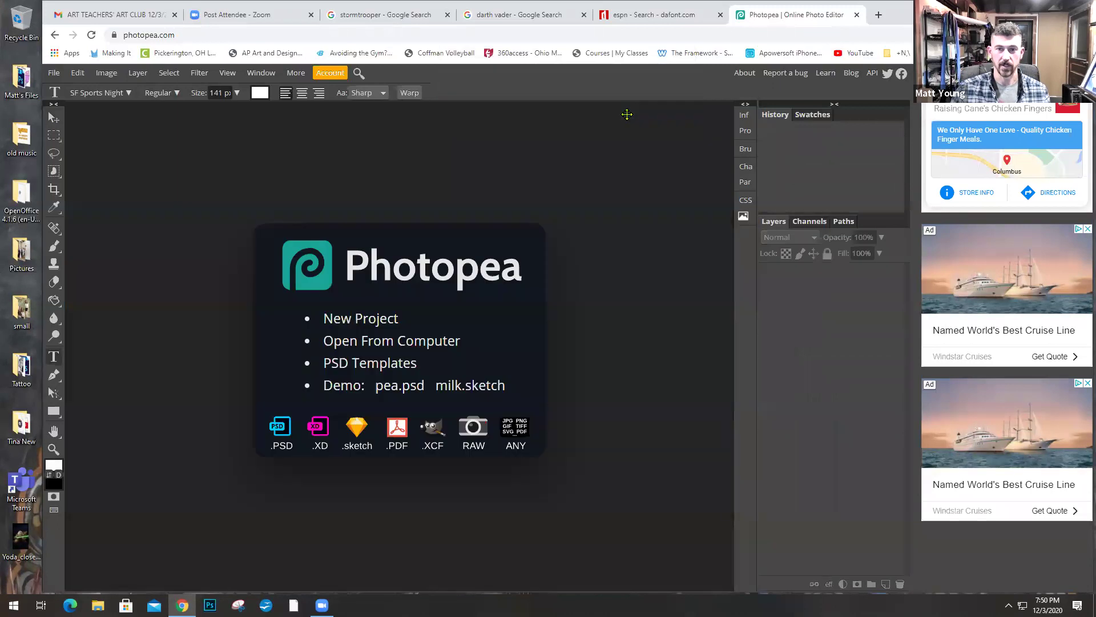
{"action": "left_click", "coordinate": [388, 342]}
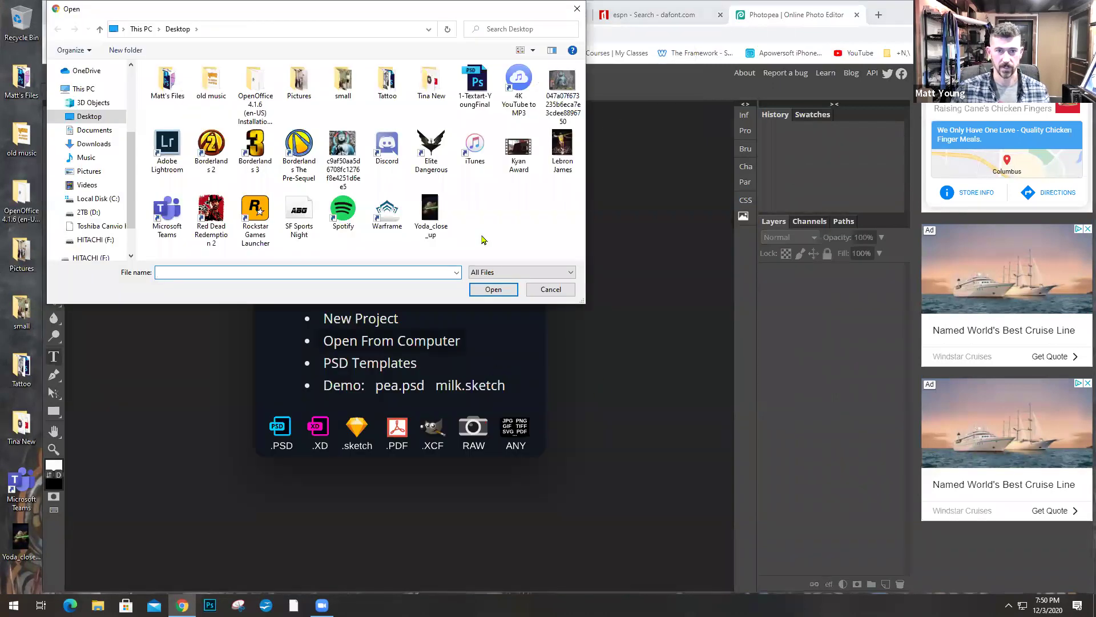
{"action": "double_click", "coordinate": [475, 80]}
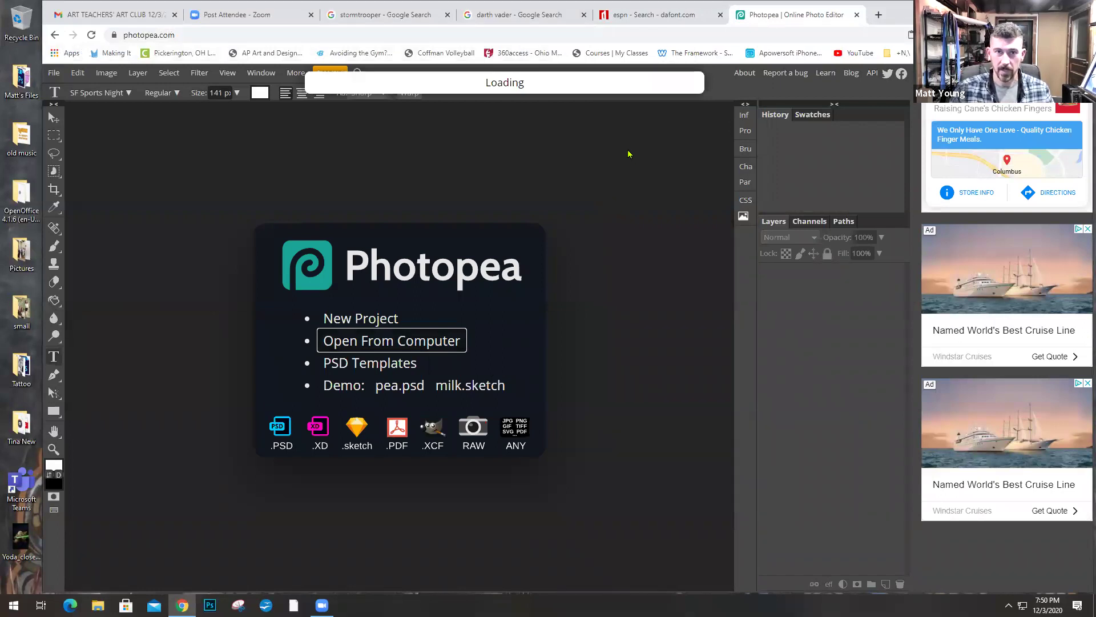
Step: Look up the CENTRAL ART channel on YouTube in a new browser tab, and return to Photopea
{"action": "left_click", "coordinate": [880, 16]}
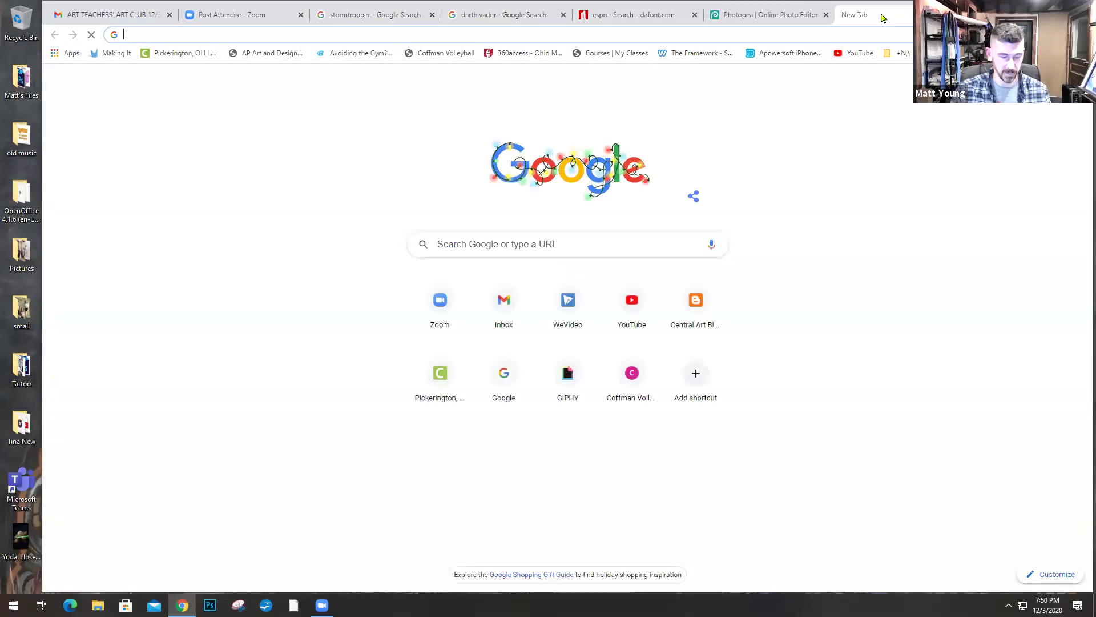
{"action": "type", "text": "you"}
{"action": "key", "text": "Return"}
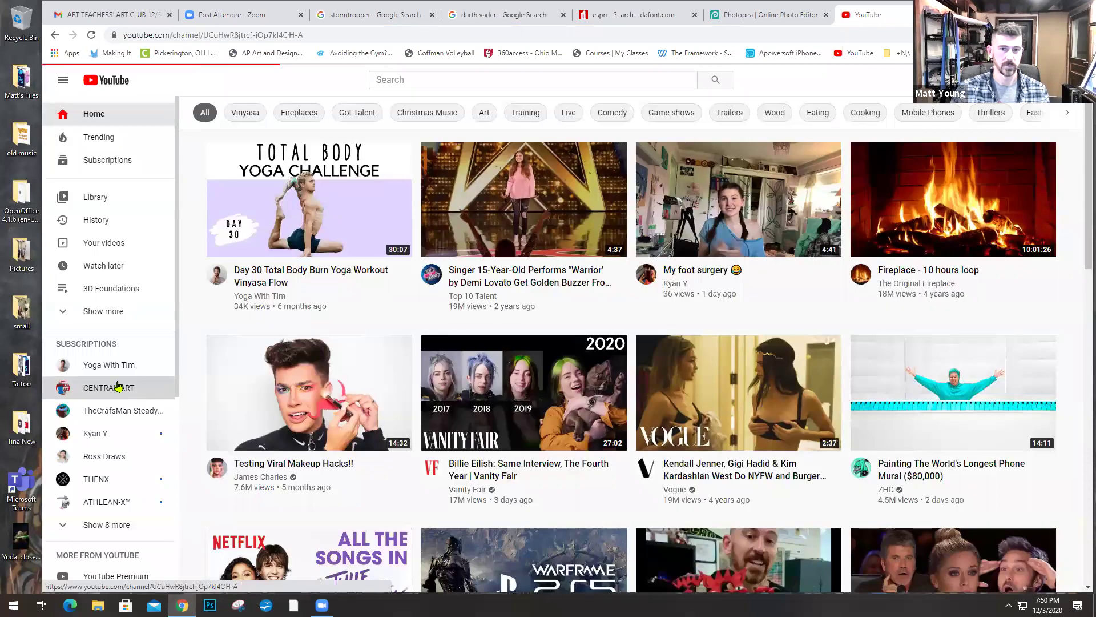
{"action": "left_click", "coordinate": [115, 387]}
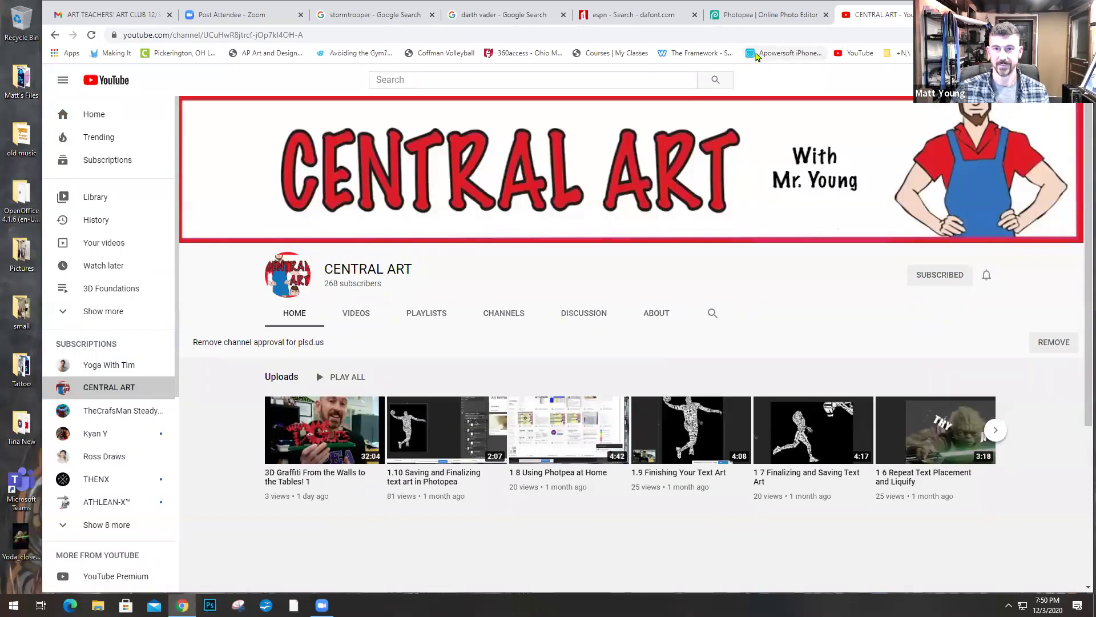
{"action": "left_click", "coordinate": [763, 16]}
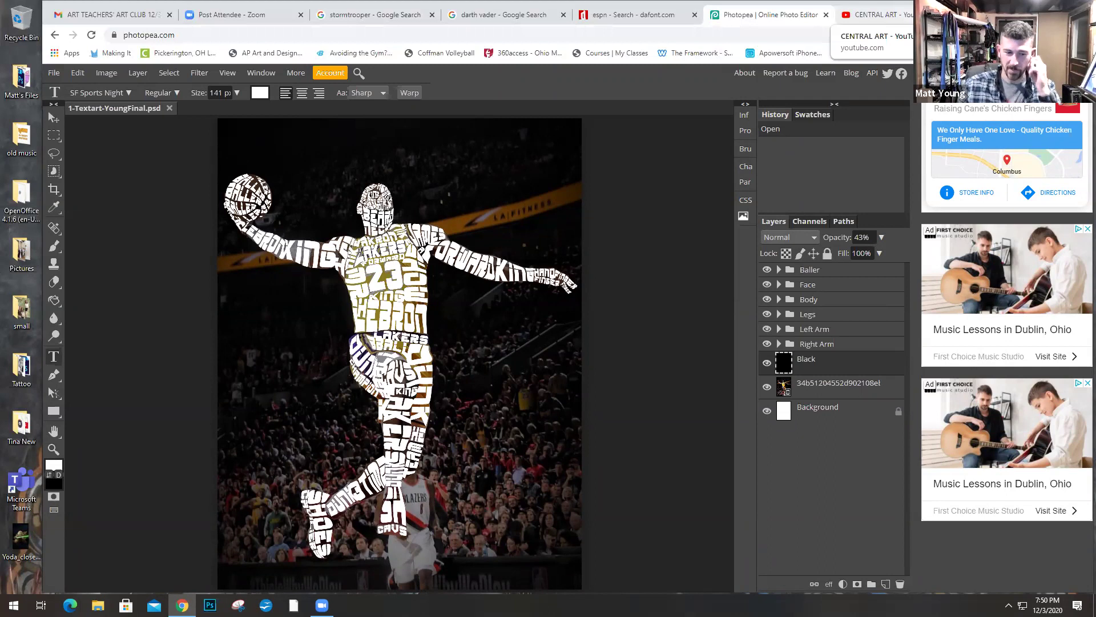
{"action": "left_click", "coordinate": [59, 75]}
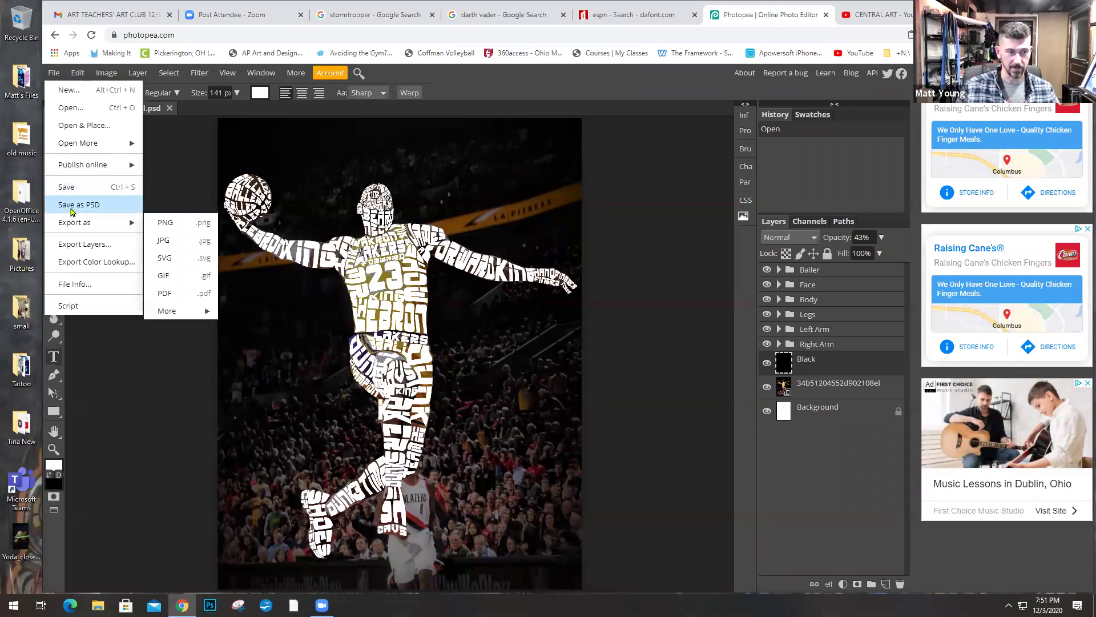
{"action": "left_click", "coordinate": [621, 315]}
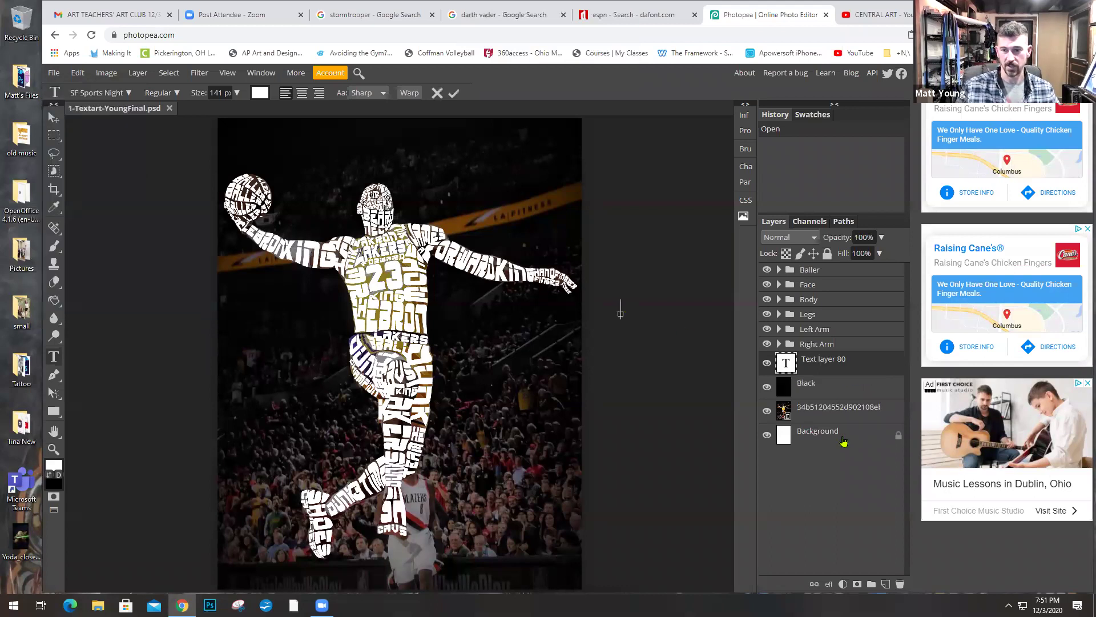
{"action": "left_click", "coordinate": [900, 583]}
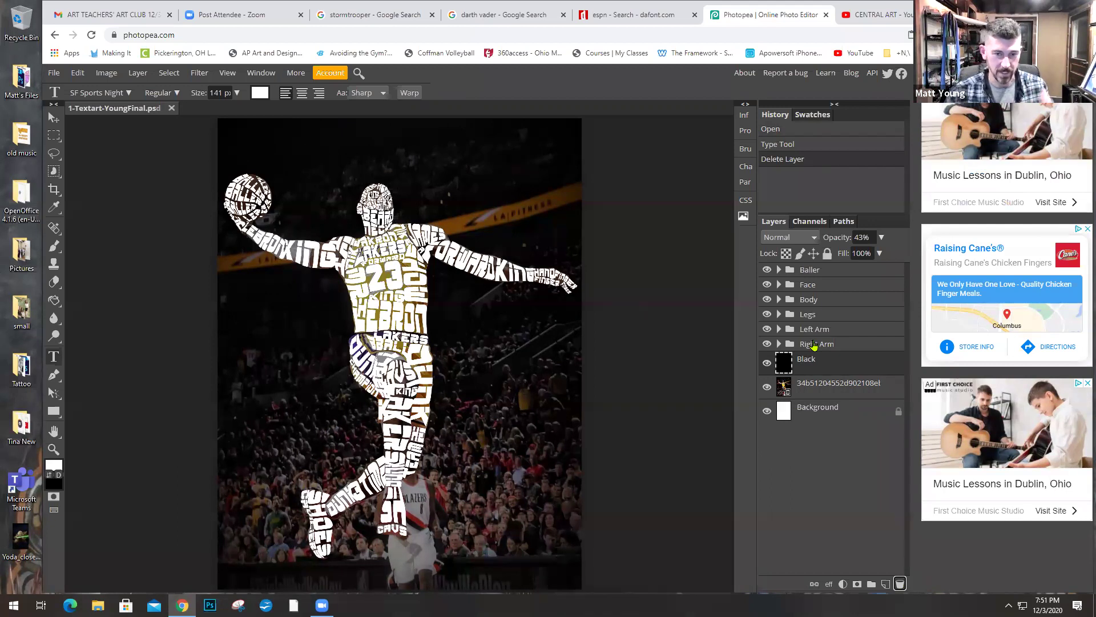
Step: Create a layer folder named Legs Example above the Black layer, and delete it again
{"action": "left_click", "coordinate": [872, 584]}
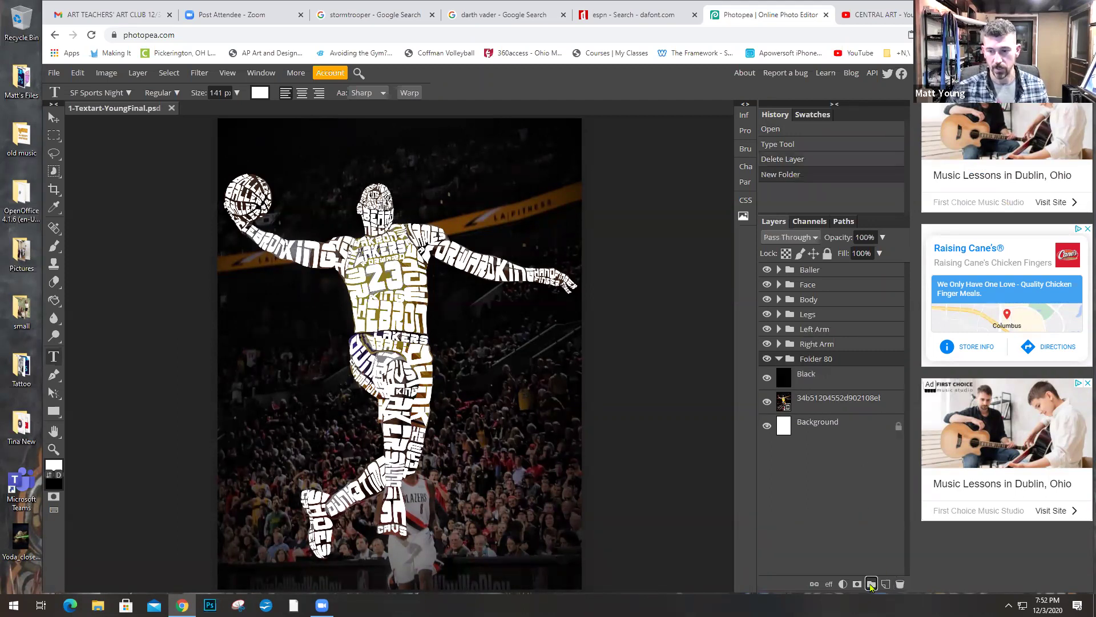
{"action": "double_click", "coordinate": [821, 359]}
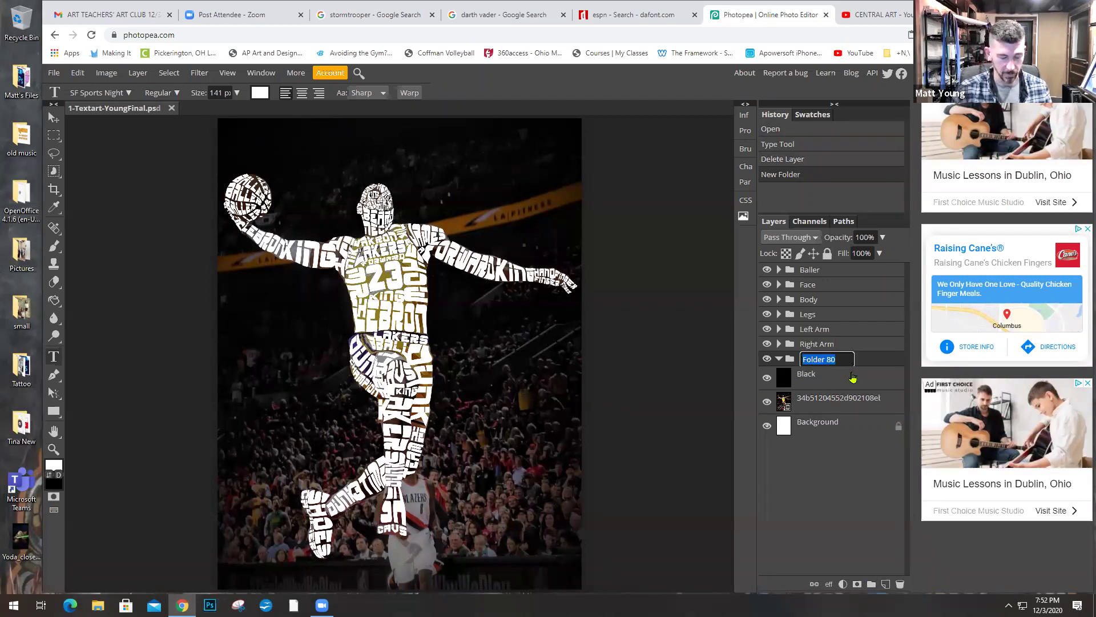
{"action": "type", "text": "Legs Example"}
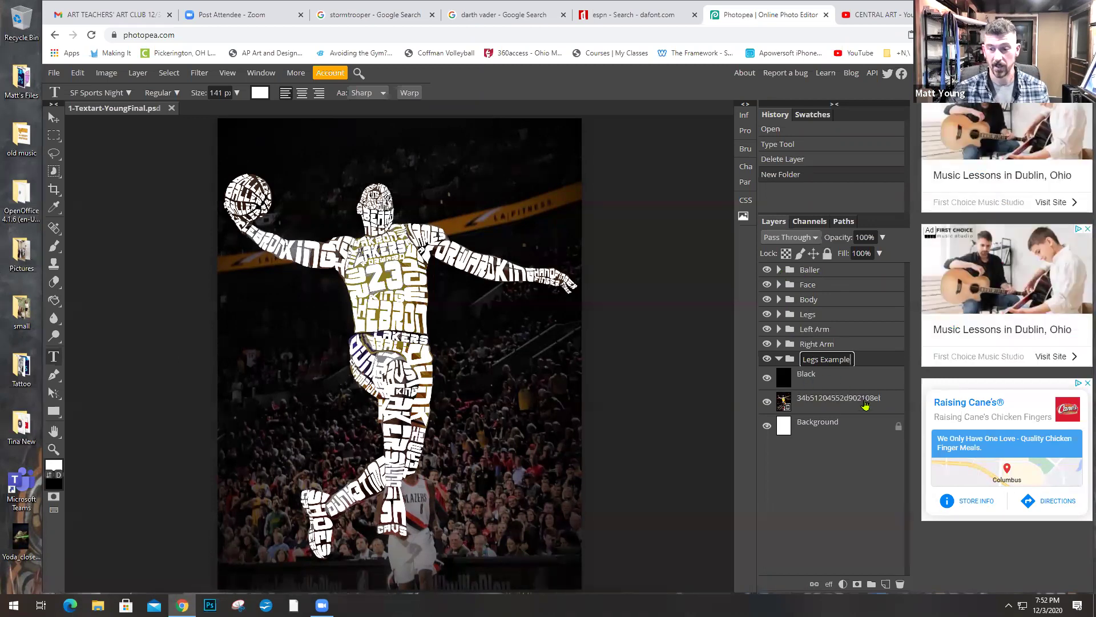
{"action": "left_click", "coordinate": [900, 584]}
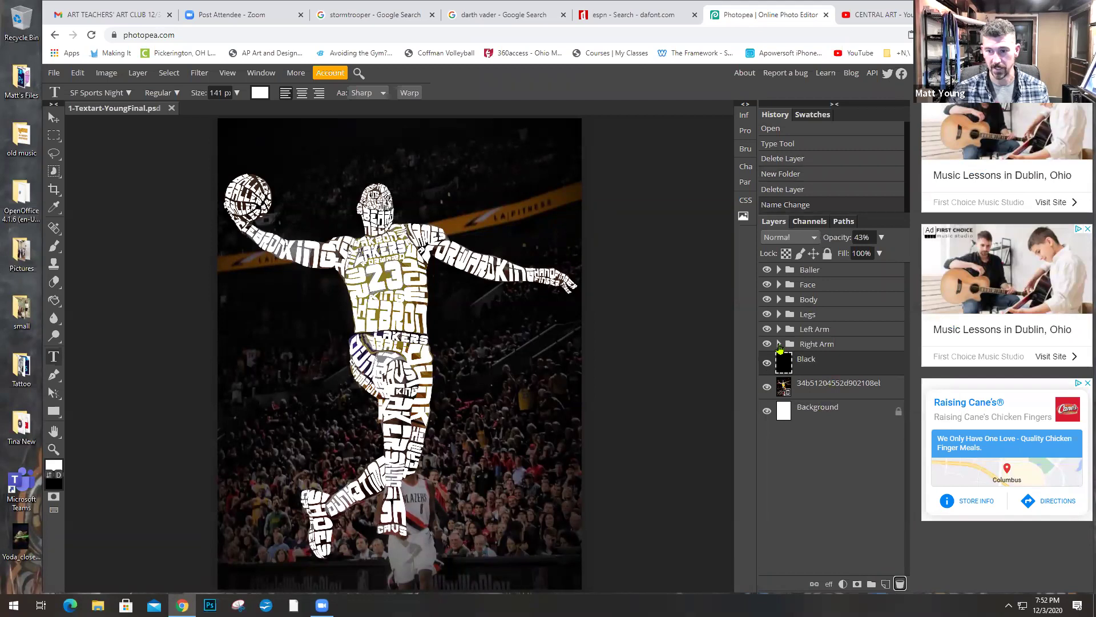
Step: Examine the word layers and their Liquify smart filters inside the Right Arm folder, and collapse the folder
{"action": "left_click", "coordinate": [779, 344]}
{"action": "scroll", "coordinate": [895, 540], "scroll_direction": "down", "scroll_amount": 5}
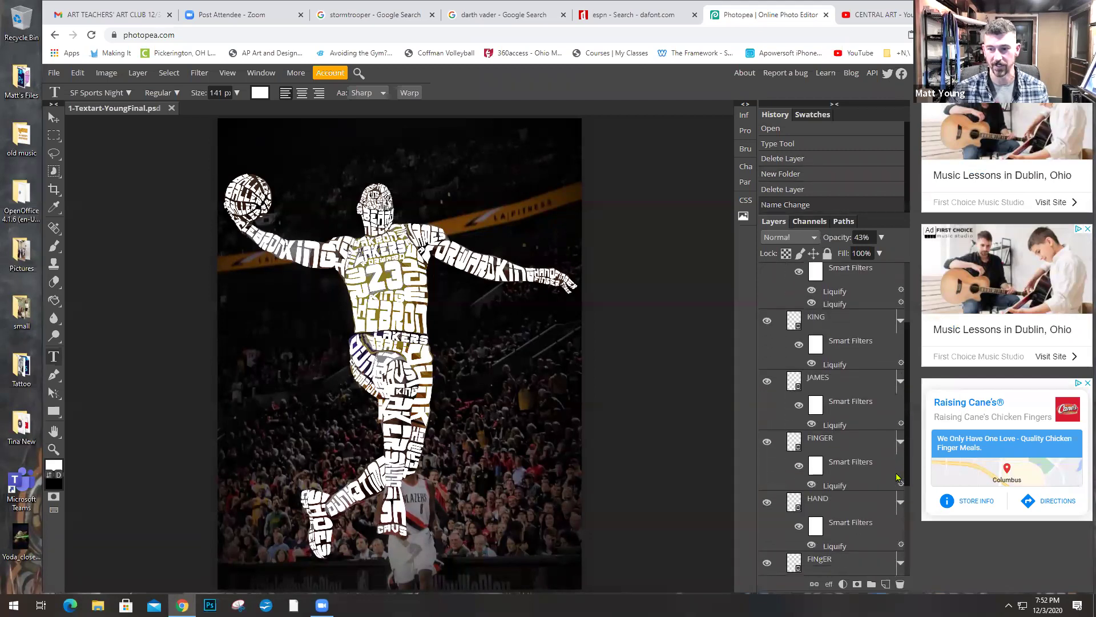
{"action": "scroll", "coordinate": [895, 540], "scroll_direction": "up", "scroll_amount": 5}
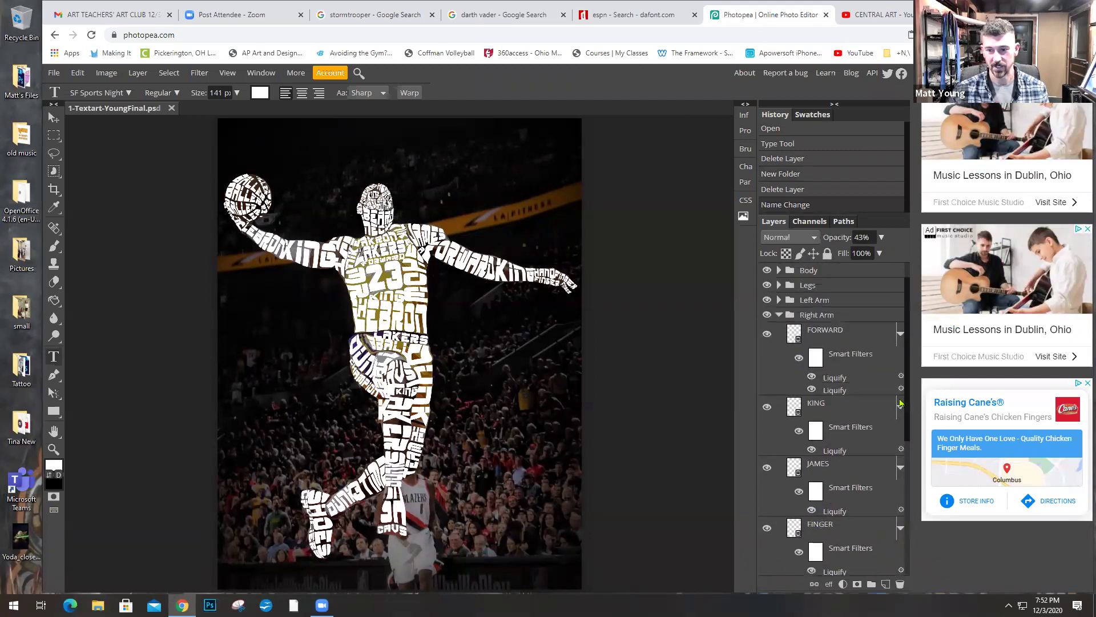
{"action": "left_click_drag", "start_coordinate": [905, 417], "coordinate": [908, 494]}
{"action": "left_click_drag", "start_coordinate": [912, 570], "coordinate": [912, 412]}
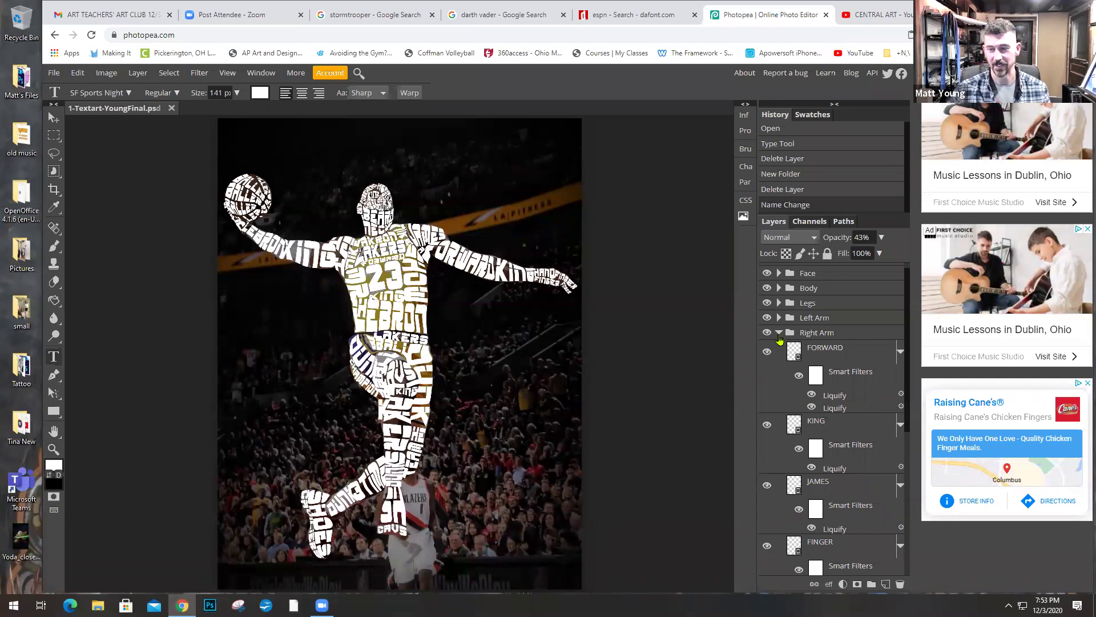
{"action": "left_click", "coordinate": [779, 335]}
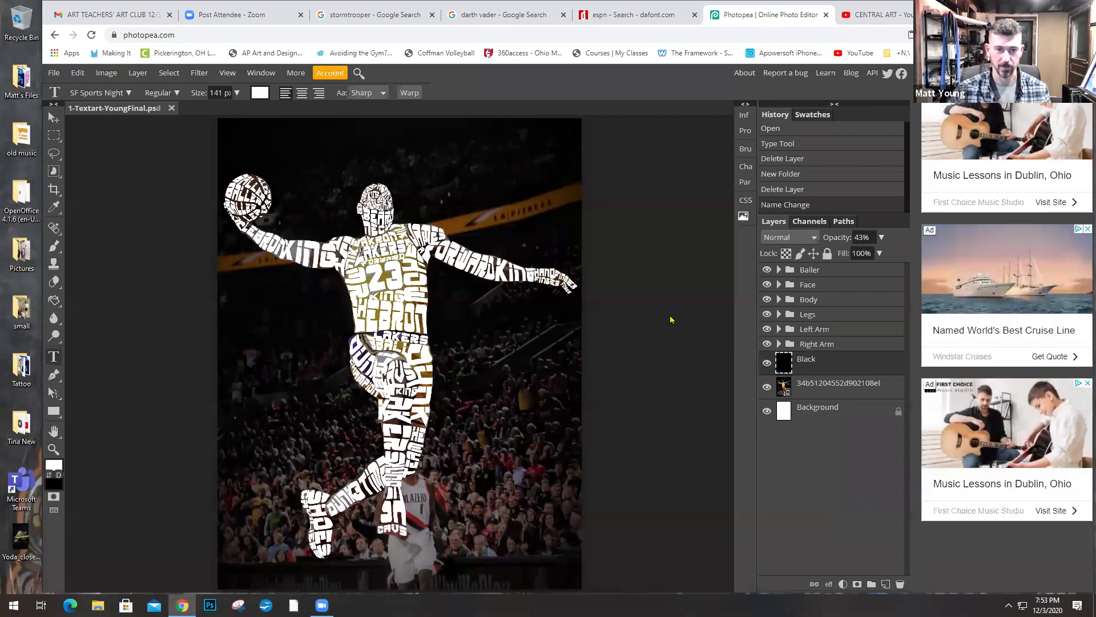
Step: Examine the warped lettering close up on both arms, the torso and the face of the finished figure
{"action": "left_click", "coordinate": [54, 449]}
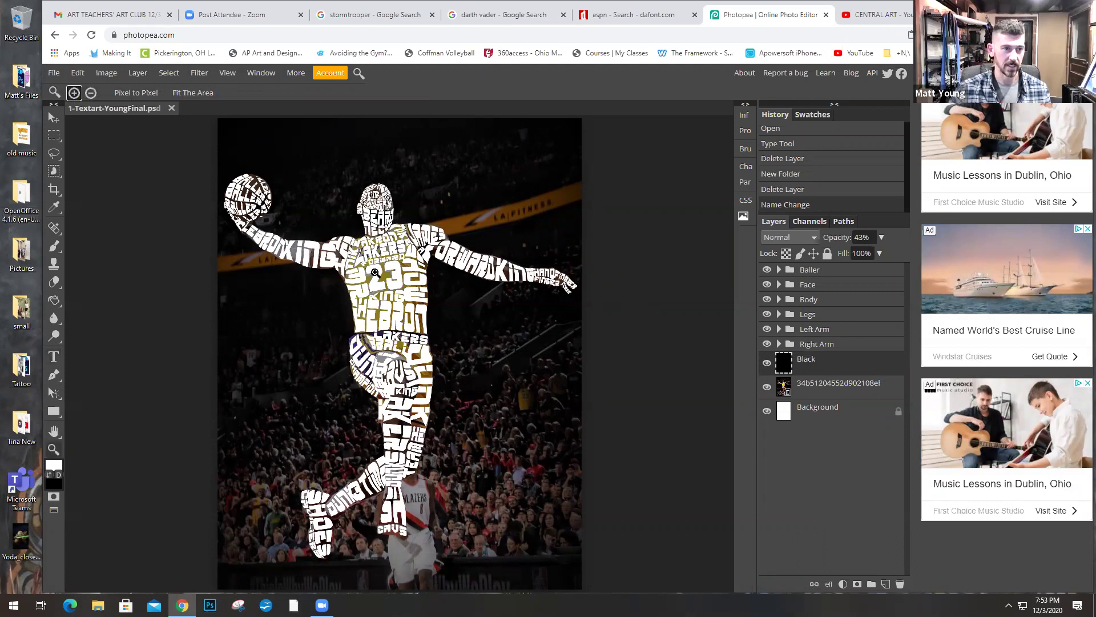
{"action": "left_click", "coordinate": [434, 276]}
{"action": "scroll", "coordinate": [498, 349], "scroll_direction": "right", "scroll_amount": 5}
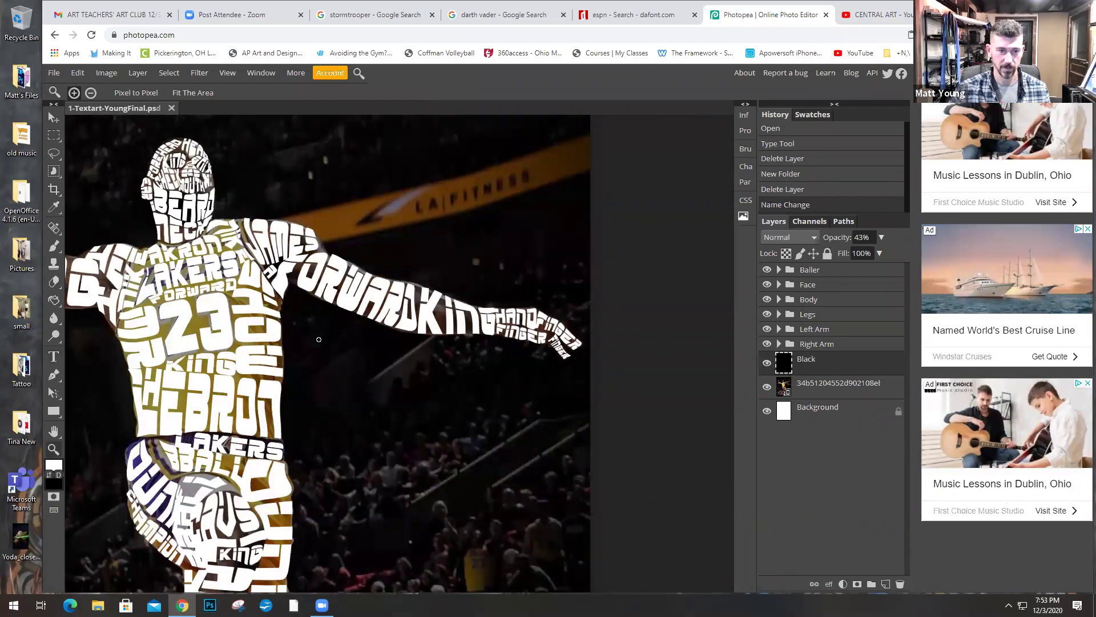
{"action": "left_click_drag", "start_coordinate": [319, 339], "coordinate": [380, 347]}
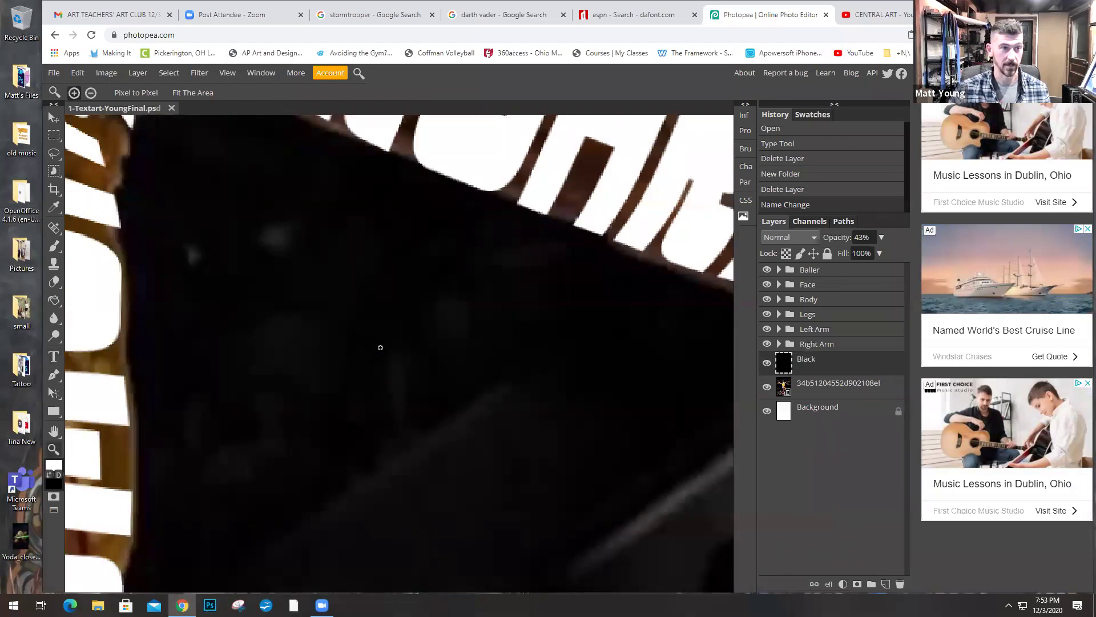
{"action": "scroll", "coordinate": [279, 252], "scroll_direction": "down", "scroll_amount": 4}
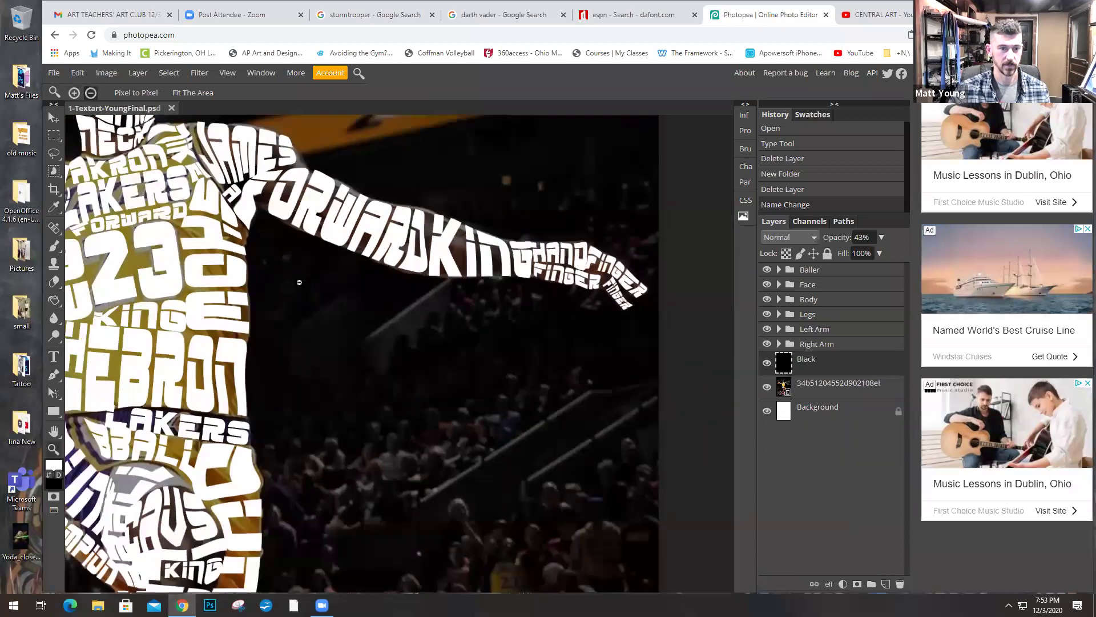
{"action": "scroll", "coordinate": [293, 306], "scroll_direction": "down", "scroll_amount": 2}
{"action": "left_click_drag", "start_coordinate": [417, 291], "coordinate": [476, 316]}
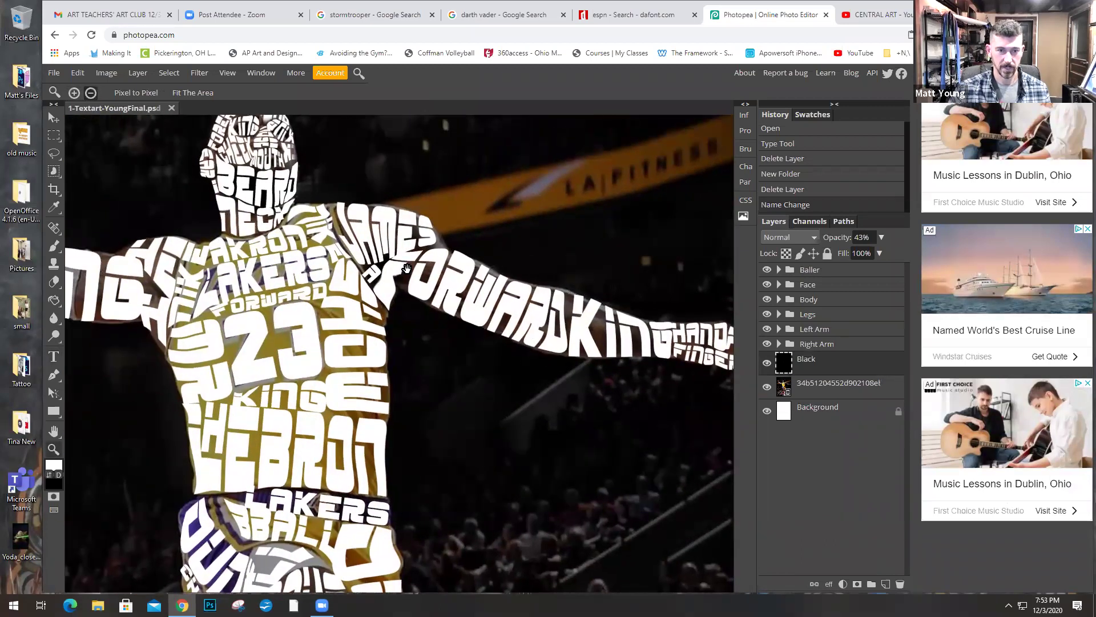
{"action": "scroll", "coordinate": [406, 268], "scroll_direction": "down", "scroll_amount": 2}
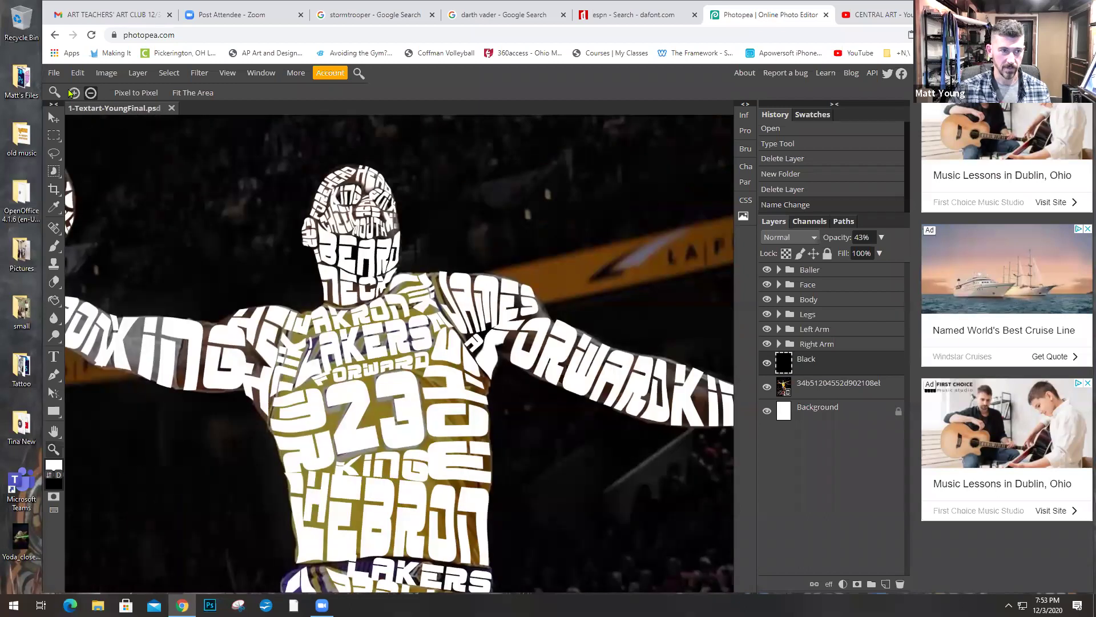
{"action": "scroll", "coordinate": [414, 160], "scroll_direction": "up", "scroll_amount": 3}
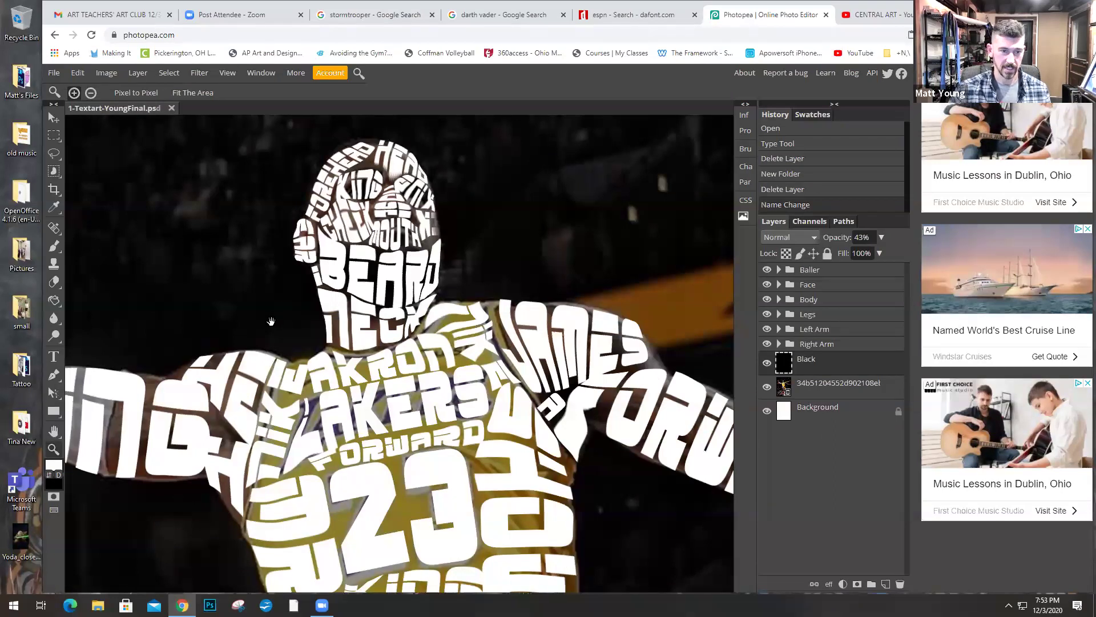
{"action": "scroll", "coordinate": [268, 371], "scroll_direction": "down", "scroll_amount": 5}
{"action": "left_click_drag", "start_coordinate": [262, 441], "coordinate": [367, 417]}
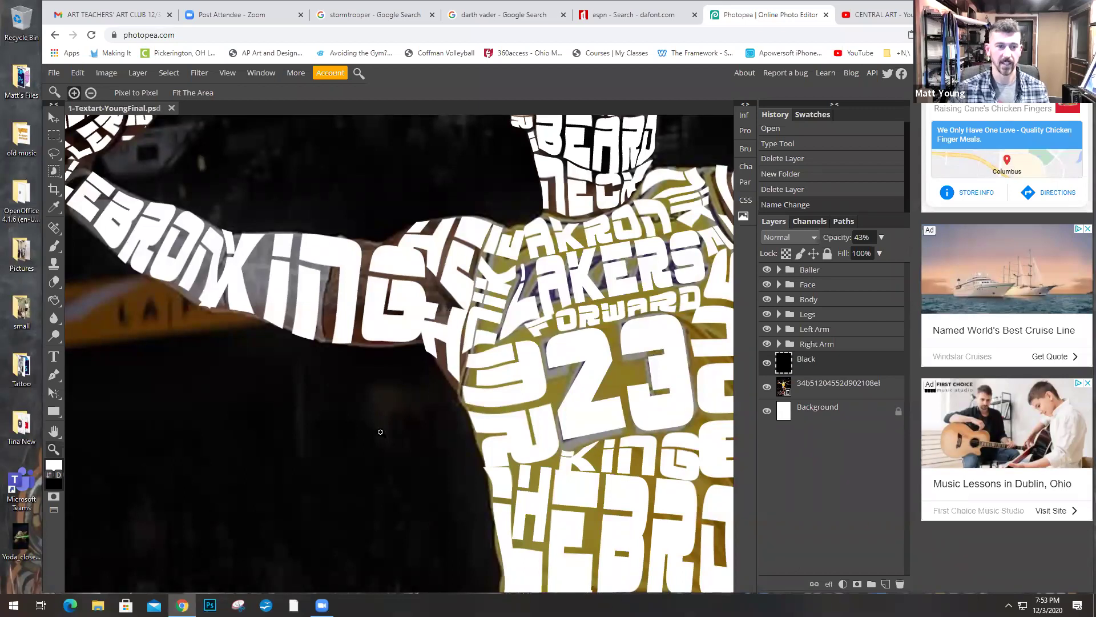
{"action": "scroll", "coordinate": [217, 394], "scroll_direction": "down", "scroll_amount": 2}
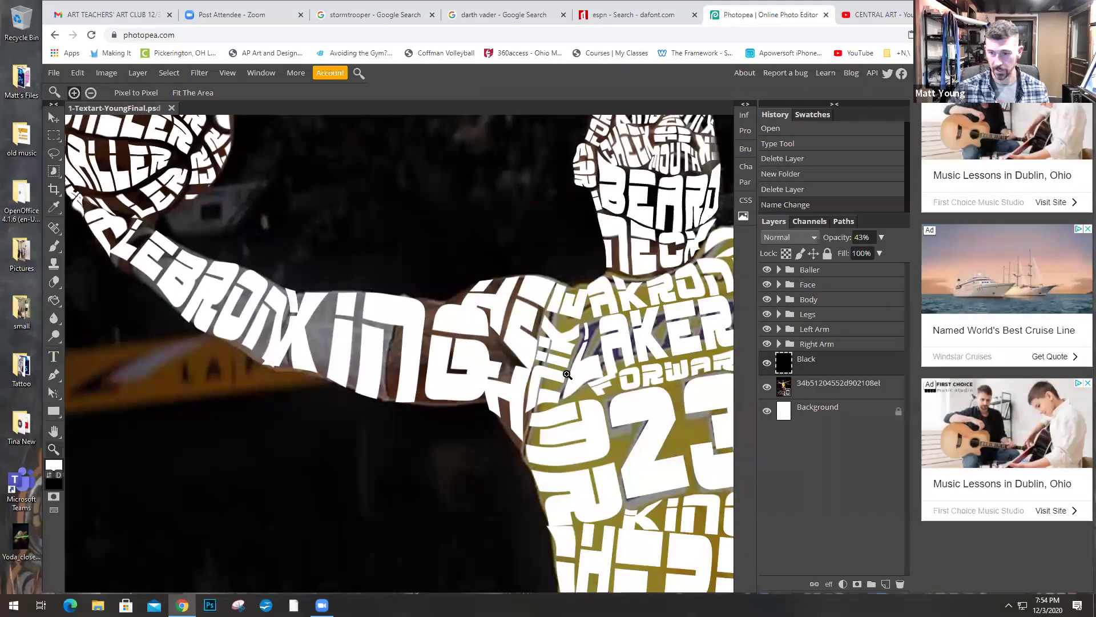
Step: Add an empty layer in the Left Arm folder and an SF Sports Night text layer reading A over the gap beside KING's K
{"action": "left_click", "coordinate": [827, 330]}
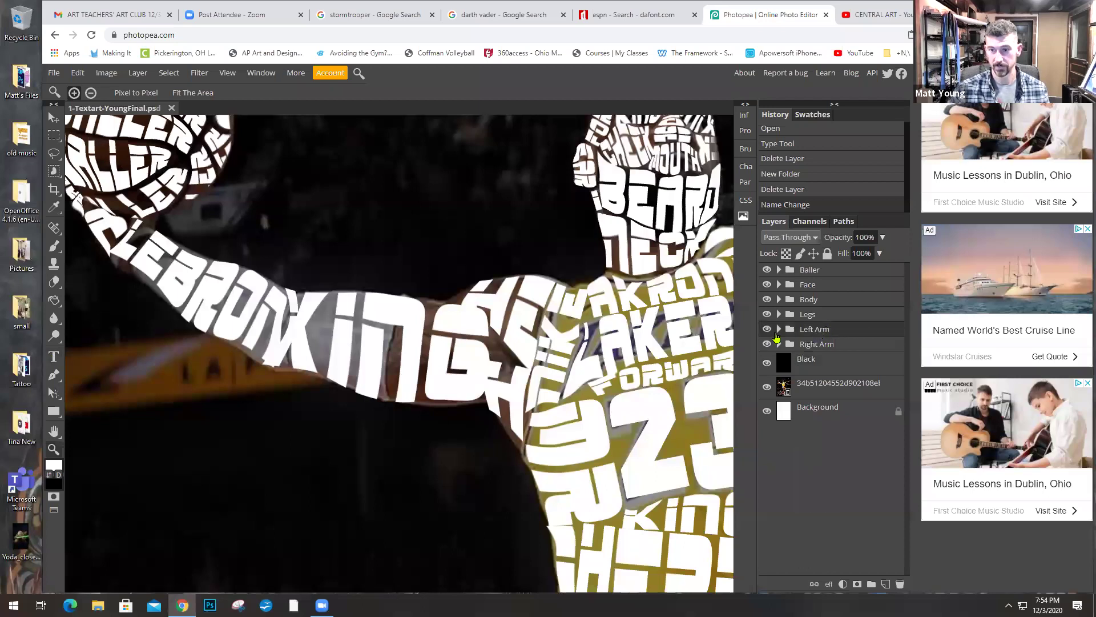
{"action": "left_click", "coordinate": [778, 334]}
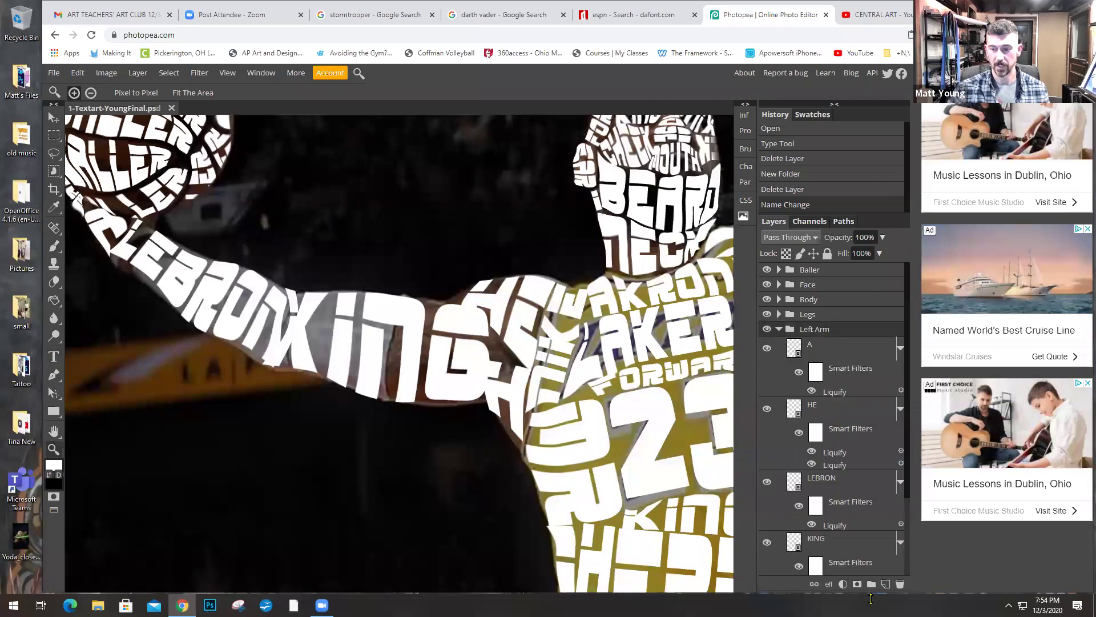
{"action": "left_click", "coordinate": [885, 583]}
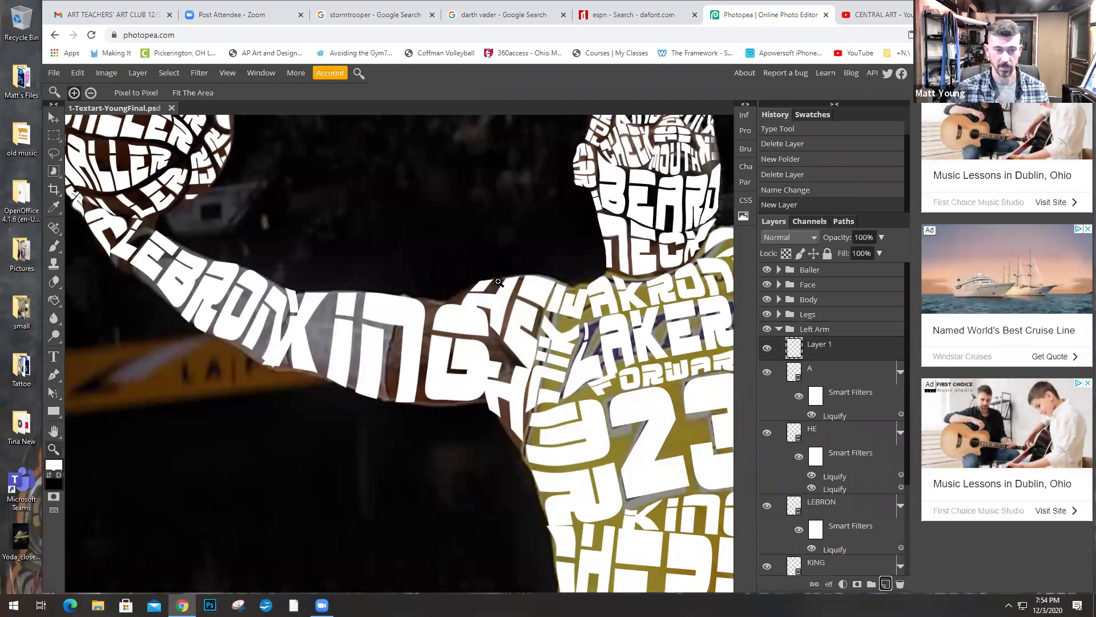
{"action": "left_click", "coordinate": [59, 360]}
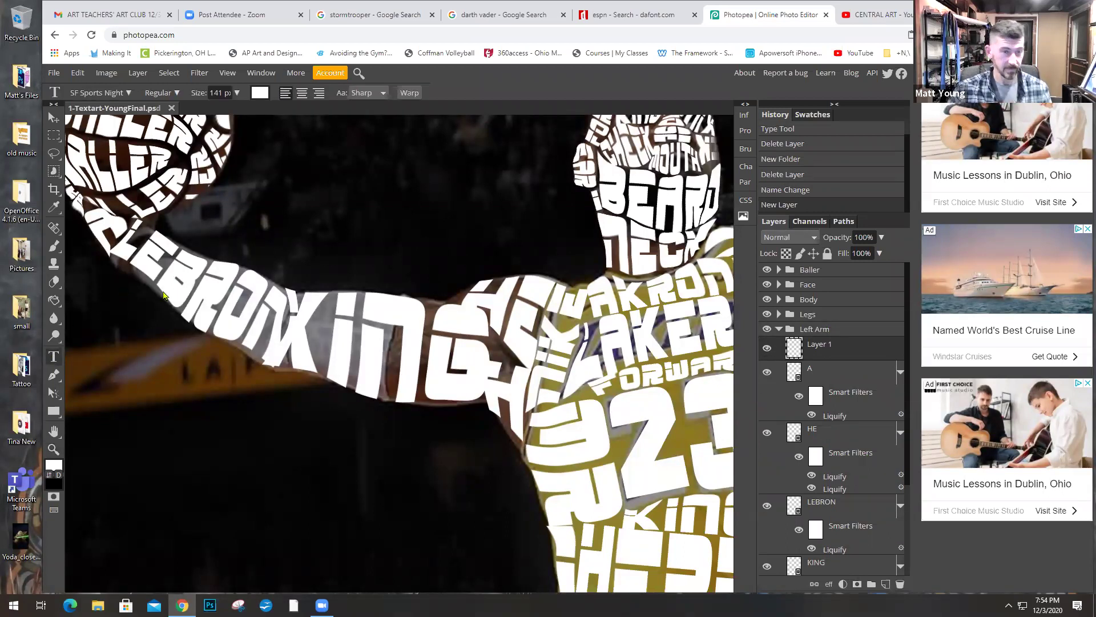
{"action": "left_click_drag", "start_coordinate": [306, 296], "coordinate": [344, 380]}
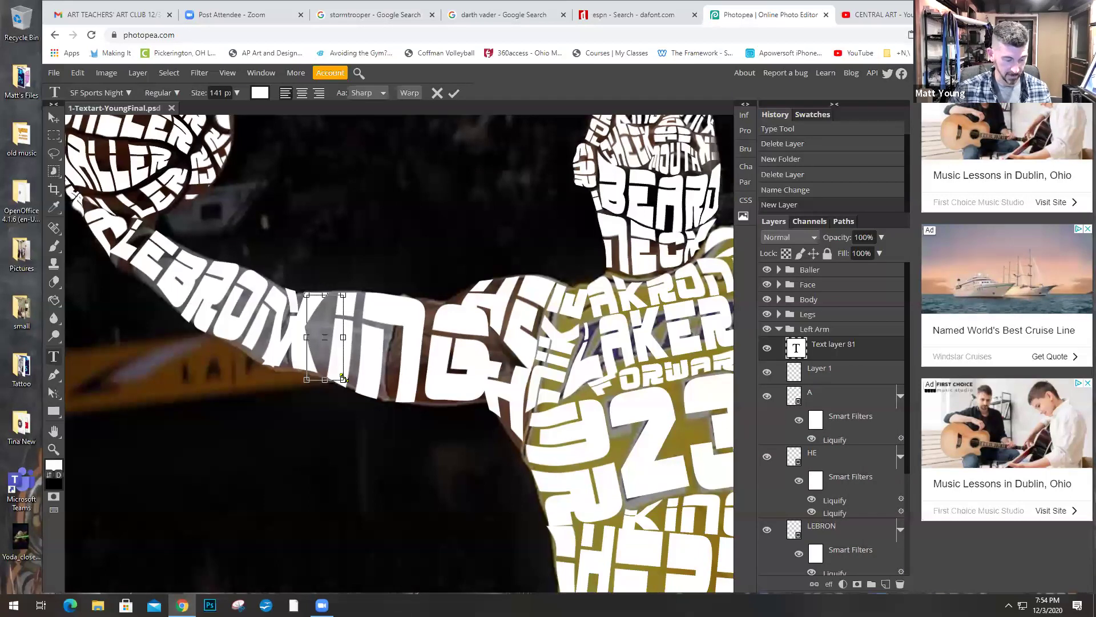
{"action": "type", "text": "A"}
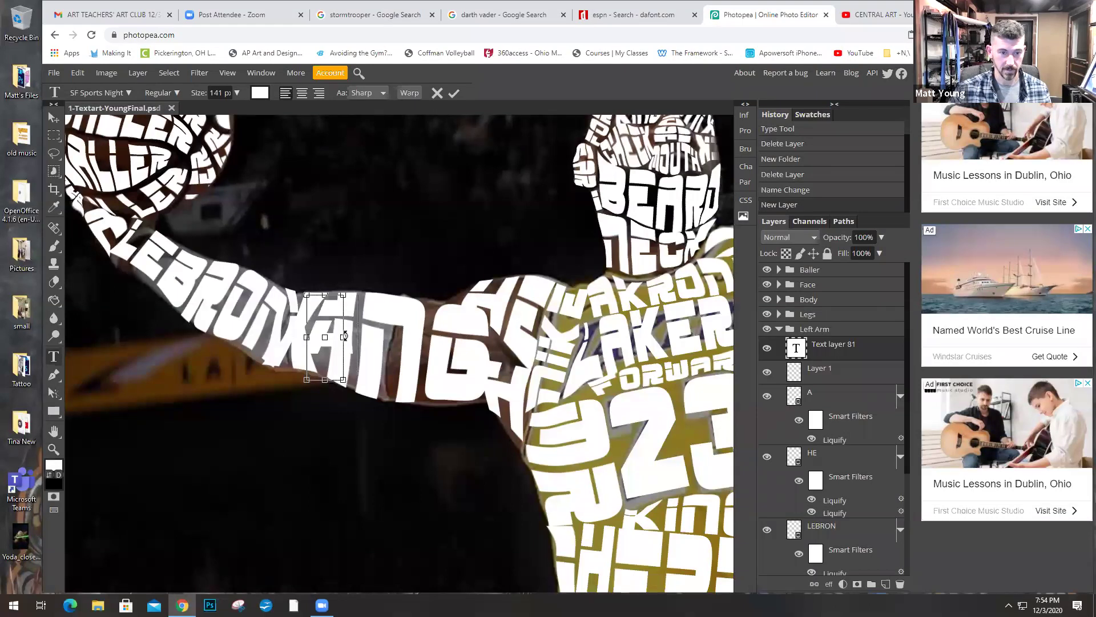
Step: Scale the letter A to about 116% by 37% and rotate it about -83° to fit the gap between KING's K and I
{"action": "left_click_drag", "start_coordinate": [344, 337], "coordinate": [329, 365]}
{"action": "key", "text": "v"}
{"action": "left_click_drag", "start_coordinate": [323, 310], "coordinate": [322, 304]}
{"action": "left_click_drag", "start_coordinate": [317, 363], "coordinate": [322, 336]}
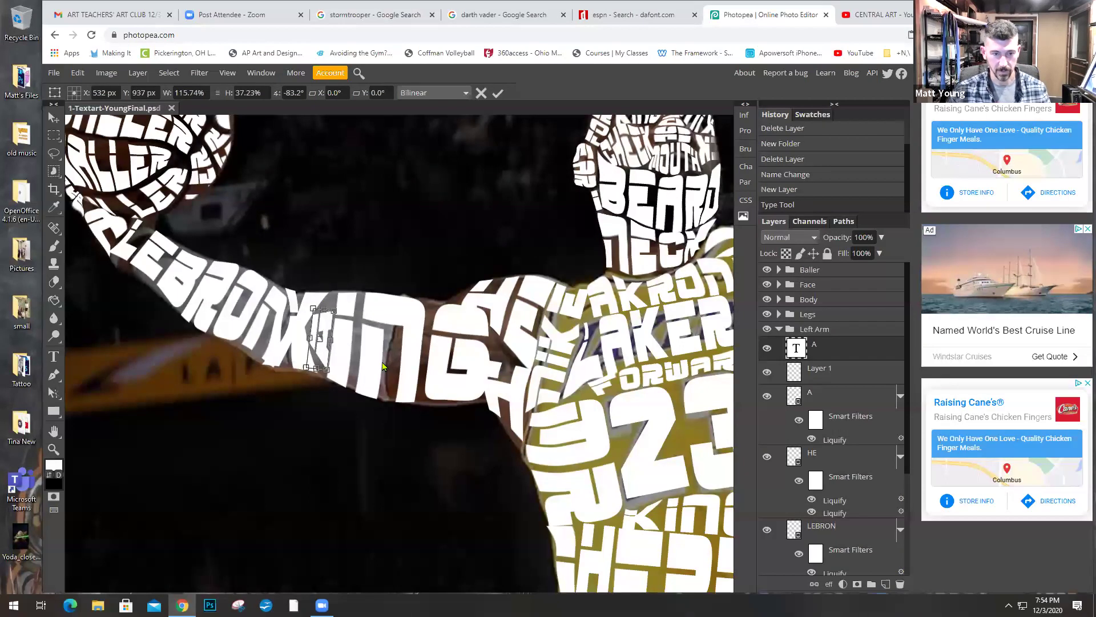
{"action": "key", "text": "Return"}
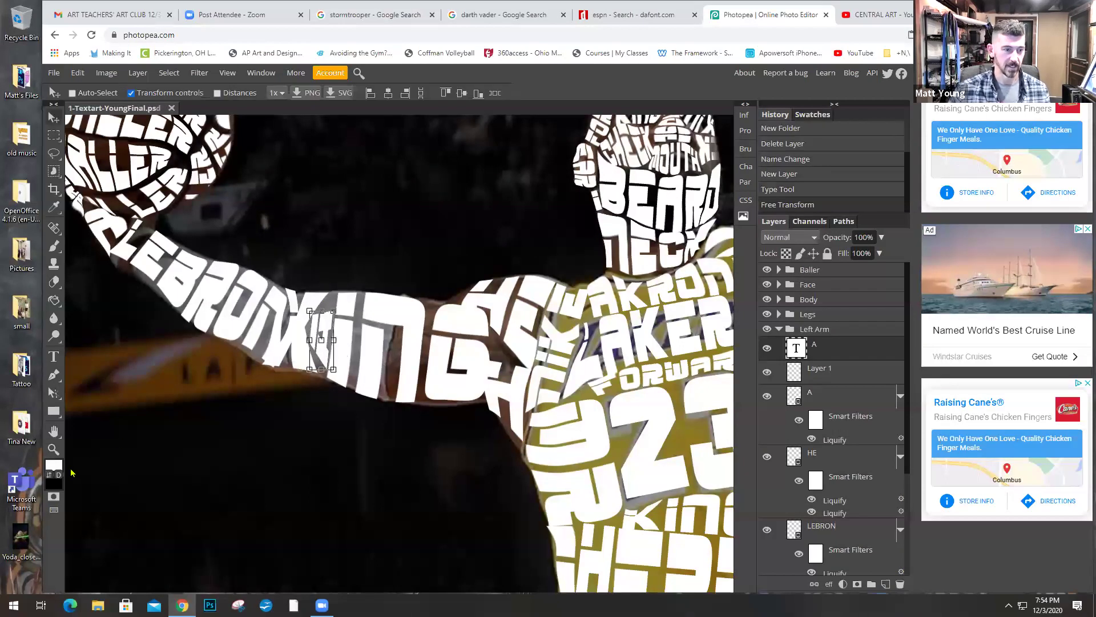
Step: Rasterize the new A text layer and open it in the Liquify filter
{"action": "left_click", "coordinate": [53, 449]}
{"action": "left_click", "coordinate": [318, 337]}
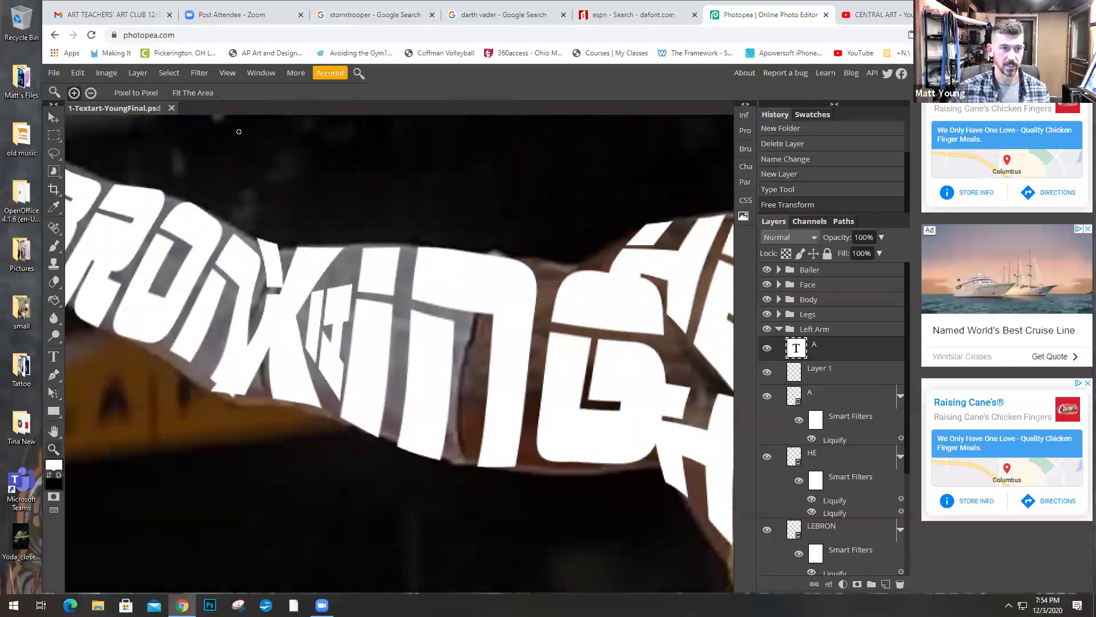
{"action": "left_click", "coordinate": [199, 72]}
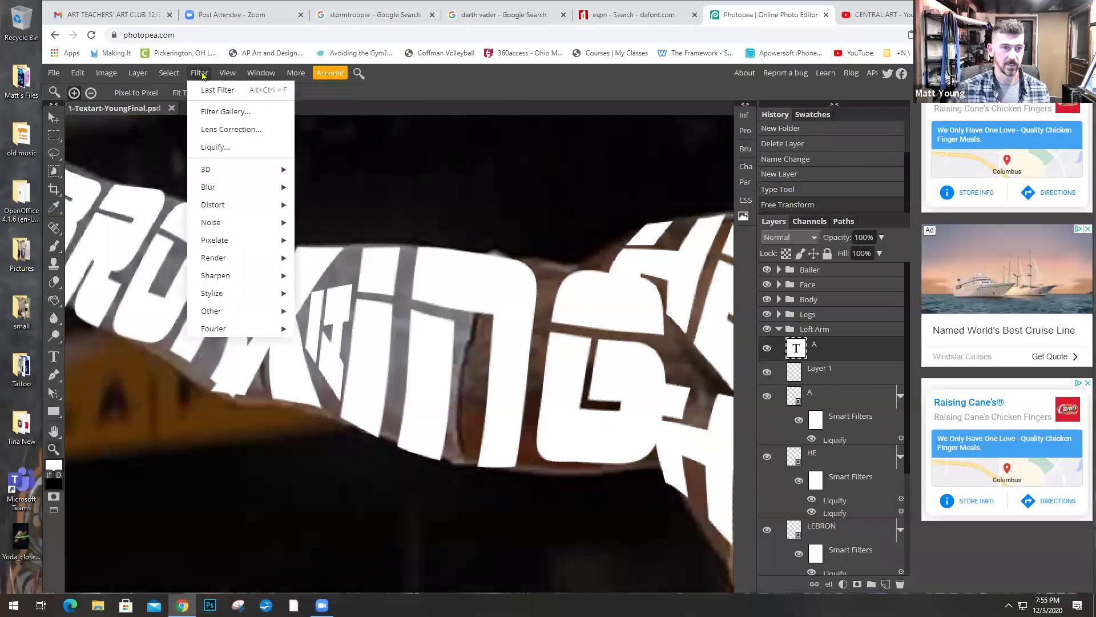
{"action": "left_click", "coordinate": [230, 148]}
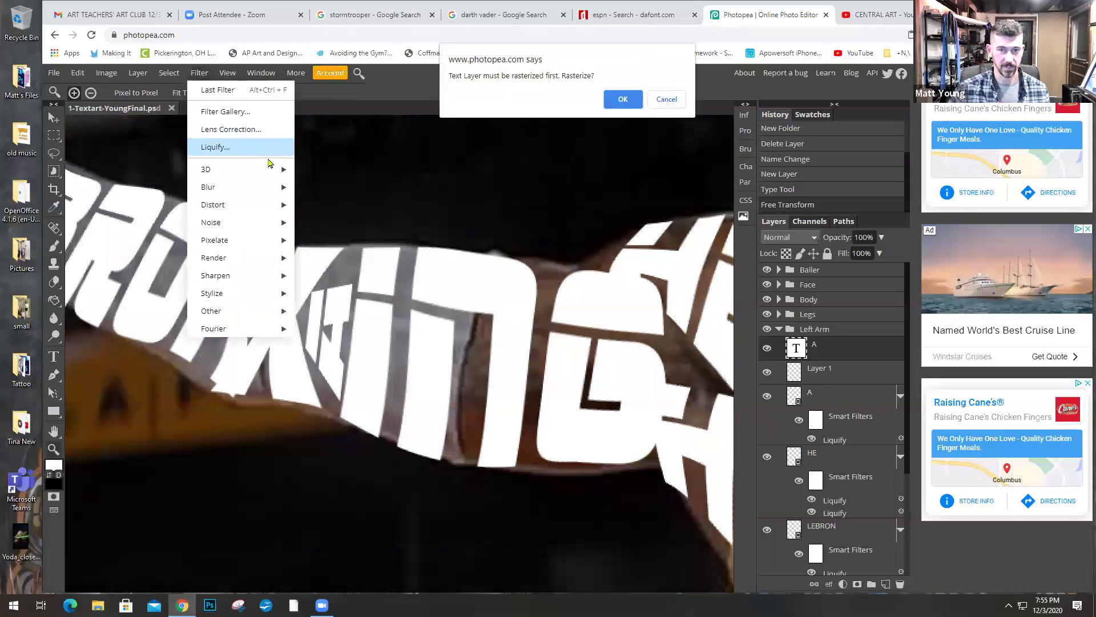
{"action": "left_click", "coordinate": [617, 98]}
{"action": "left_click", "coordinate": [215, 147]}
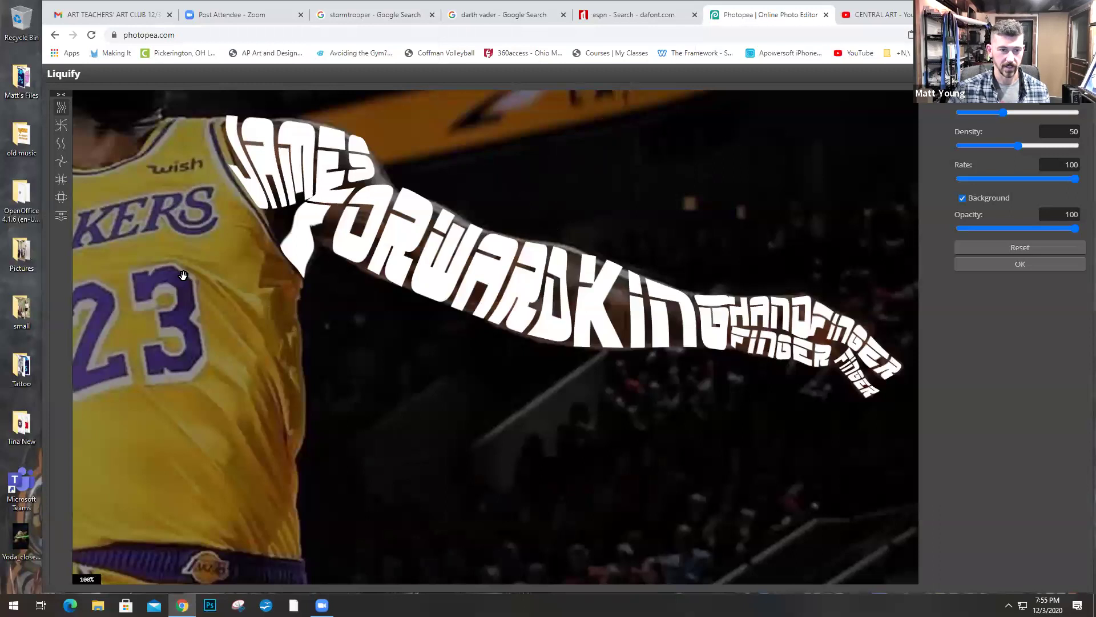
Step: Warp the A with Liquify to fill the gap beside KING's K, refine its inner edge with a smaller brush, and apply the filter
{"action": "mouse_move", "coordinate": [168, 266]}
{"action": "left_mouse_down"}
{"action": "mouse_move", "coordinate": [350, 264]}
{"action": "mouse_move", "coordinate": [485, 326]}
{"action": "mouse_move", "coordinate": [466, 377]}
{"action": "left_mouse_up"}
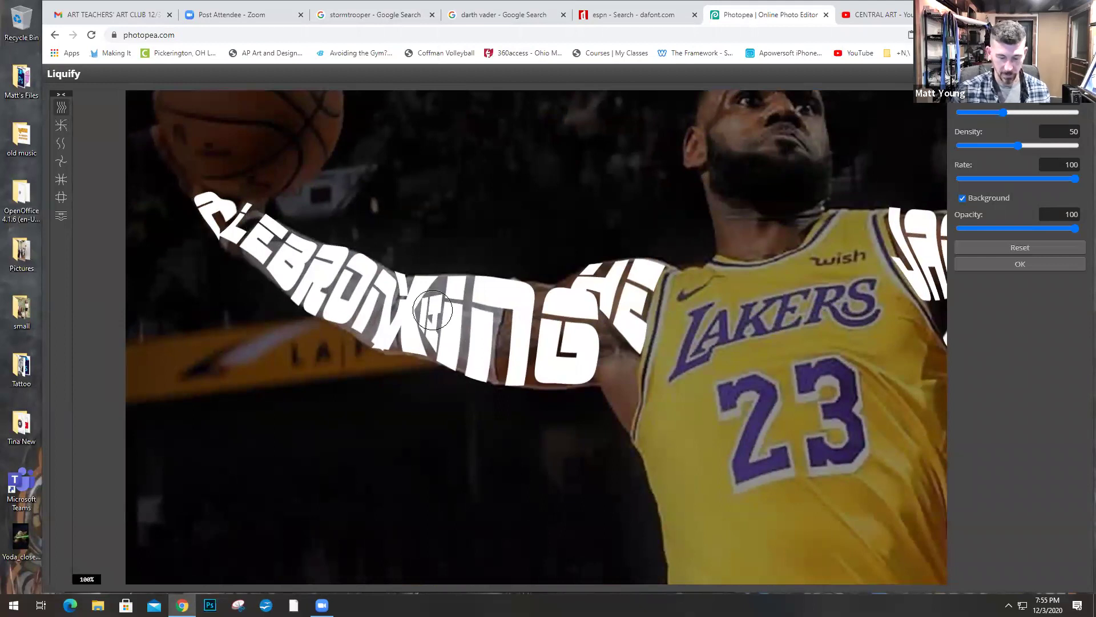
{"action": "scroll", "coordinate": [432, 311], "scroll_direction": "up", "scroll_amount": 2}
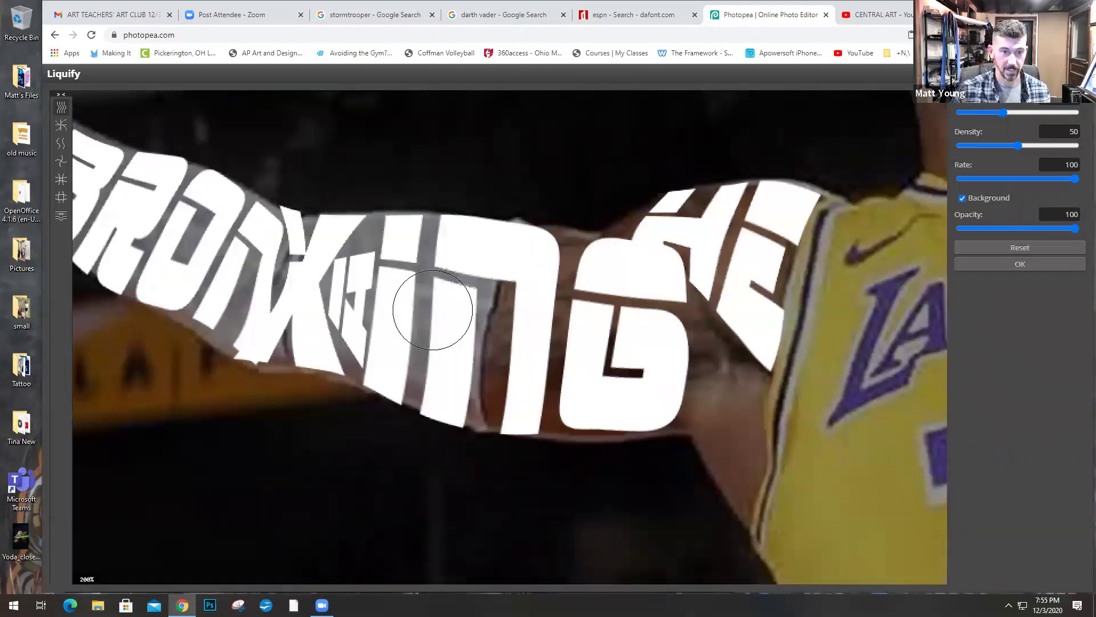
{"action": "scroll", "coordinate": [432, 310], "scroll_direction": "up", "scroll_amount": 1}
{"action": "mouse_move", "coordinate": [234, 204]}
{"action": "left_mouse_down"}
{"action": "mouse_move", "coordinate": [274, 213]}
{"action": "mouse_move", "coordinate": [263, 197]}
{"action": "mouse_move", "coordinate": [289, 200]}
{"action": "mouse_move", "coordinate": [300, 123]}
{"action": "mouse_move", "coordinate": [268, 197]}
{"action": "mouse_move", "coordinate": [233, 187]}
{"action": "mouse_move", "coordinate": [231, 303]}
{"action": "mouse_move", "coordinate": [229, 291]}
{"action": "mouse_move", "coordinate": [280, 395]}
{"action": "mouse_move", "coordinate": [262, 416]}
{"action": "mouse_move", "coordinate": [243, 352]}
{"action": "left_mouse_up"}
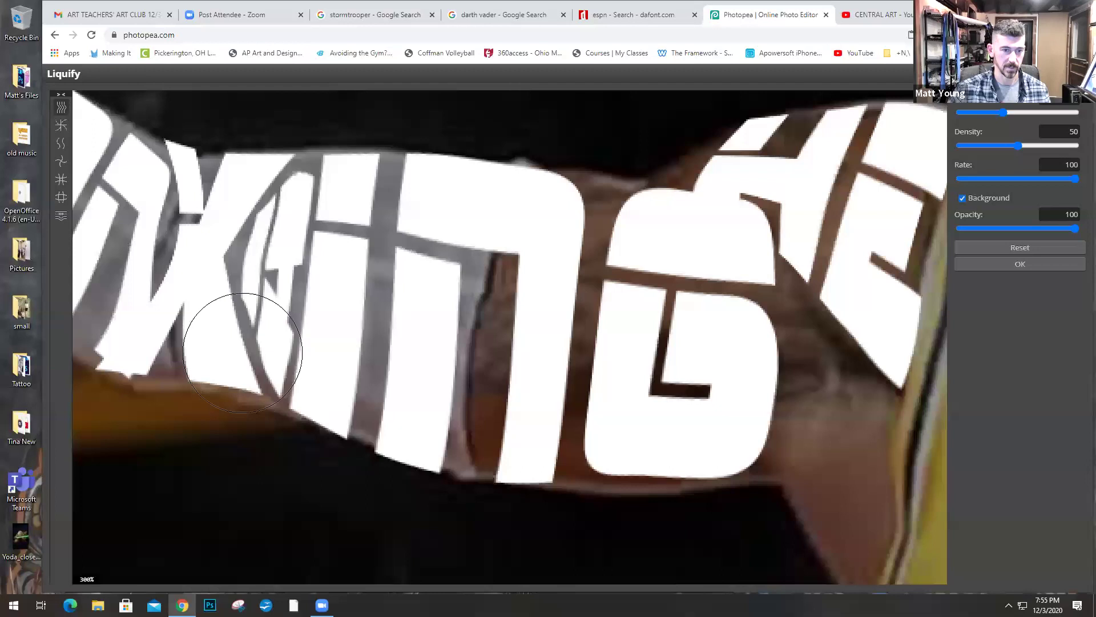
{"action": "left_click_drag", "start_coordinate": [1021, 112], "coordinate": [999, 115]}
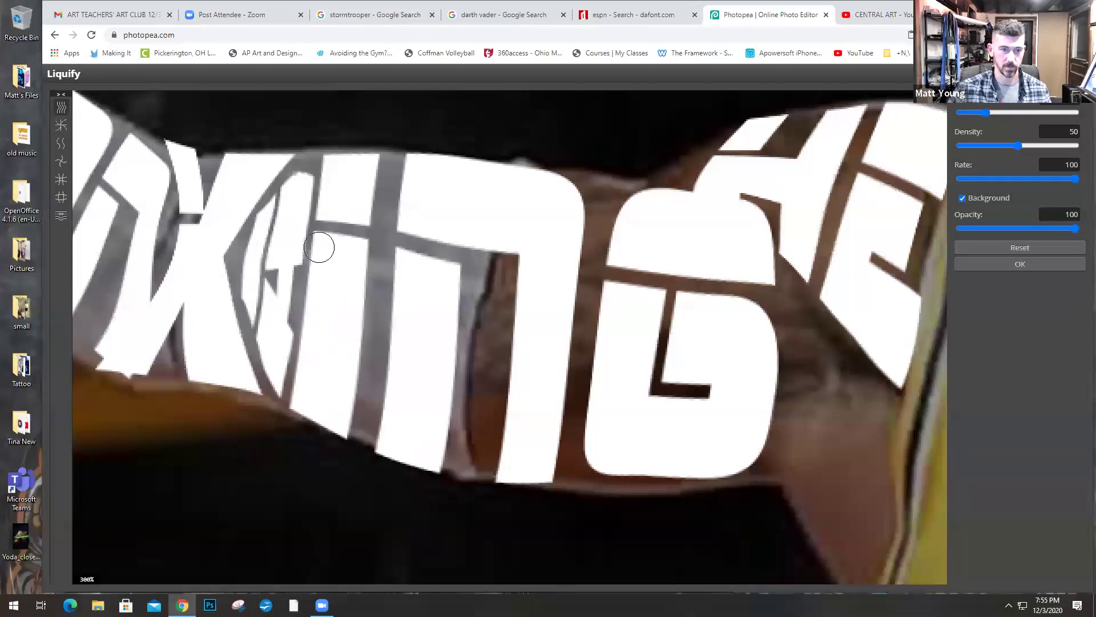
{"action": "left_click_drag", "start_coordinate": [995, 116], "coordinate": [1000, 115]}
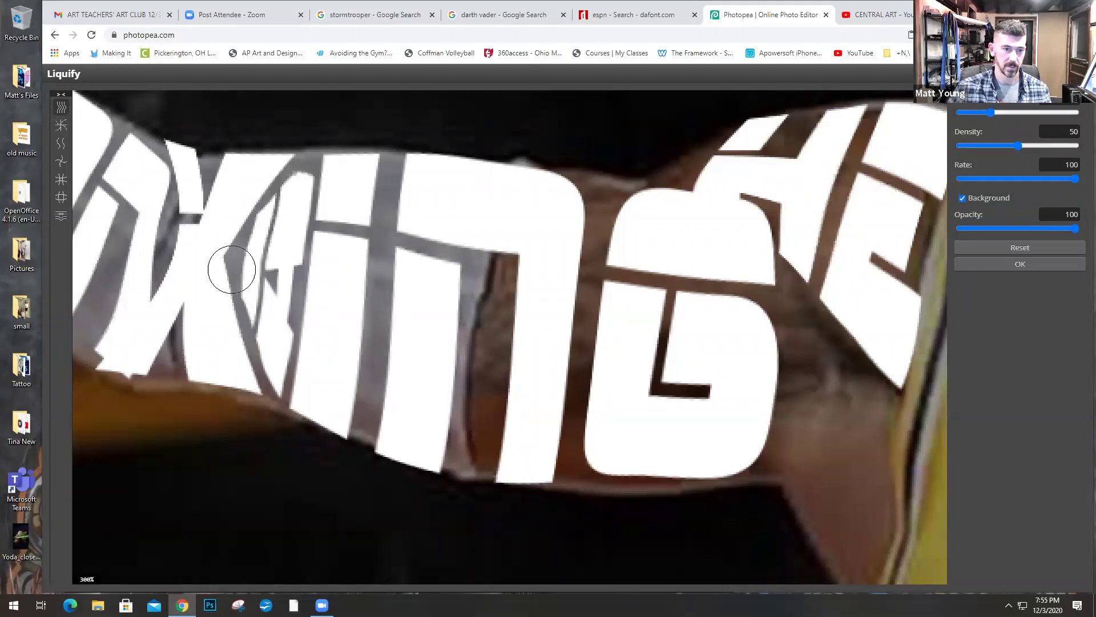
{"action": "mouse_move", "coordinate": [232, 265]}
{"action": "left_mouse_down"}
{"action": "mouse_move", "coordinate": [245, 252]}
{"action": "mouse_move", "coordinate": [240, 261]}
{"action": "left_mouse_up"}
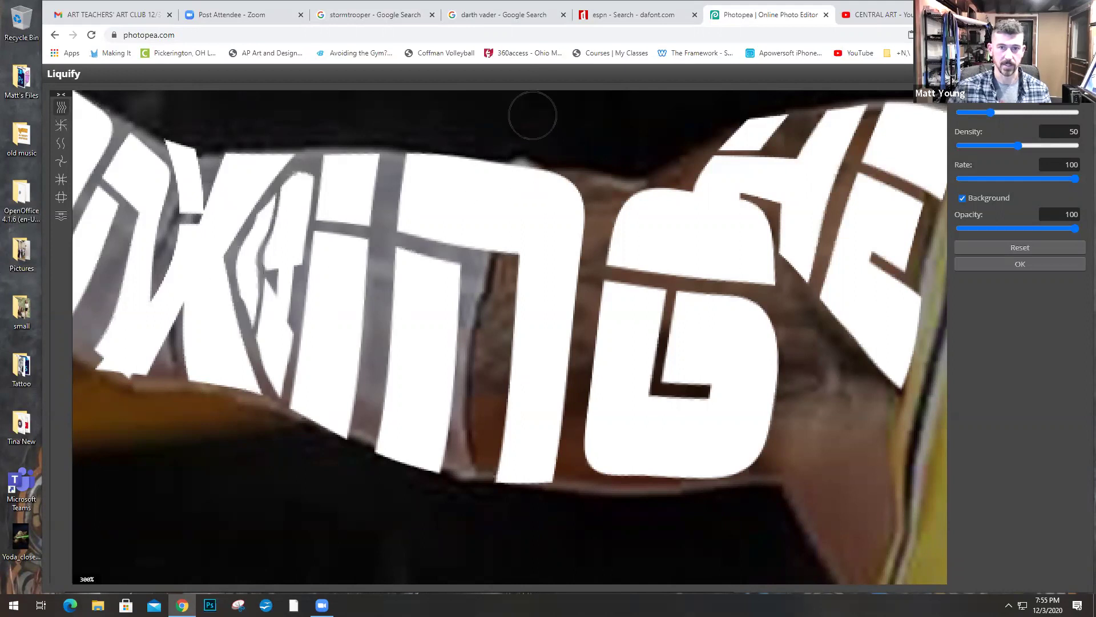
{"action": "left_click", "coordinate": [1037, 265]}
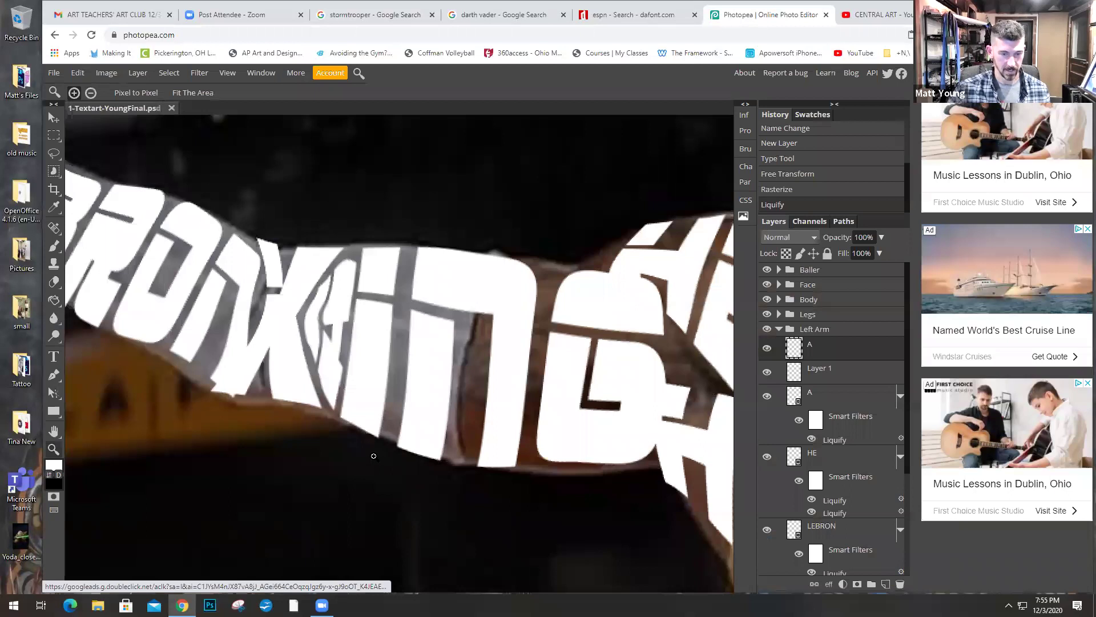
Step: Examine the filled gap within the whole figure and the warped lettering on the shorts, legs and shoes
{"action": "left_click", "coordinate": [91, 93]}
{"action": "left_click", "coordinate": [549, 364]}
{"action": "left_click", "coordinate": [548, 363]}
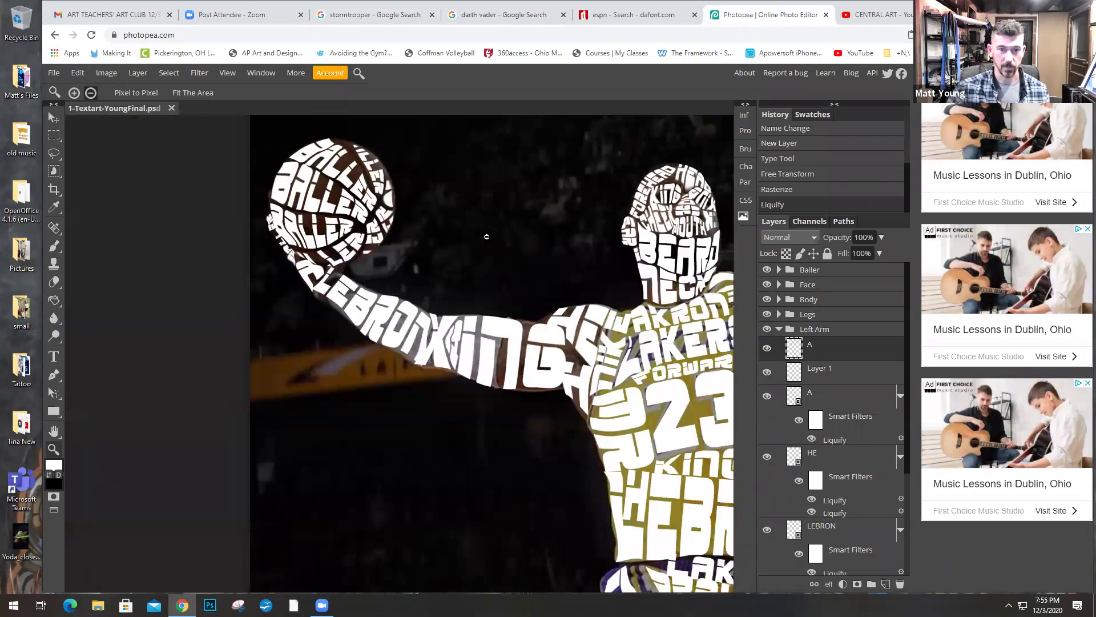
{"action": "left_click", "coordinate": [54, 117]}
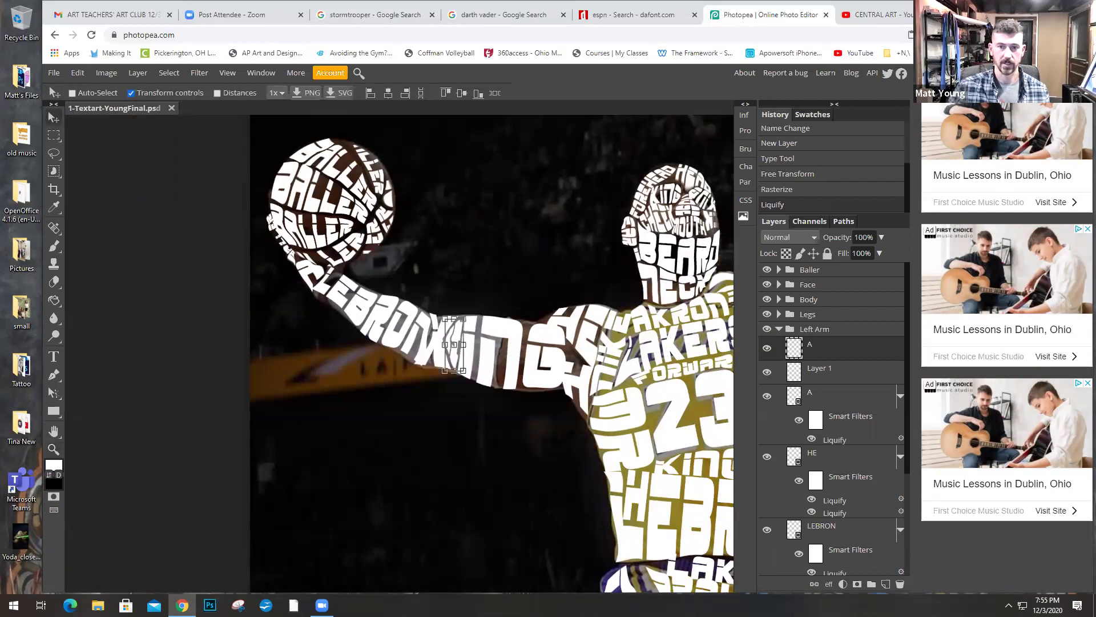
{"action": "key", "text": "super+Up"}
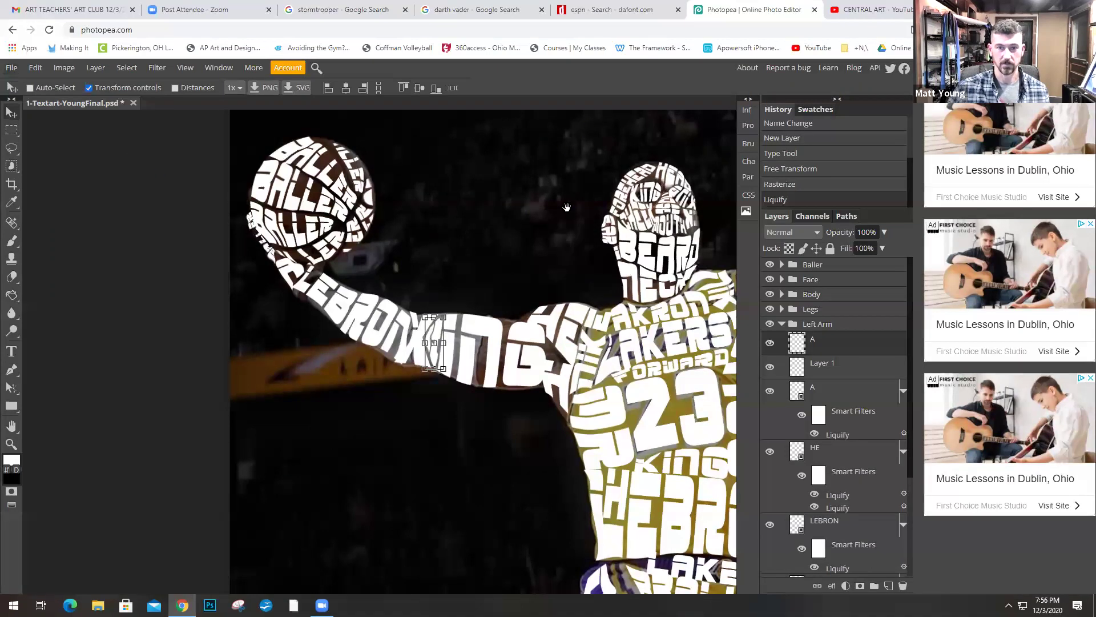
{"action": "left_click", "coordinate": [11, 444]}
{"action": "left_click", "coordinate": [542, 377], "text": "alt"}
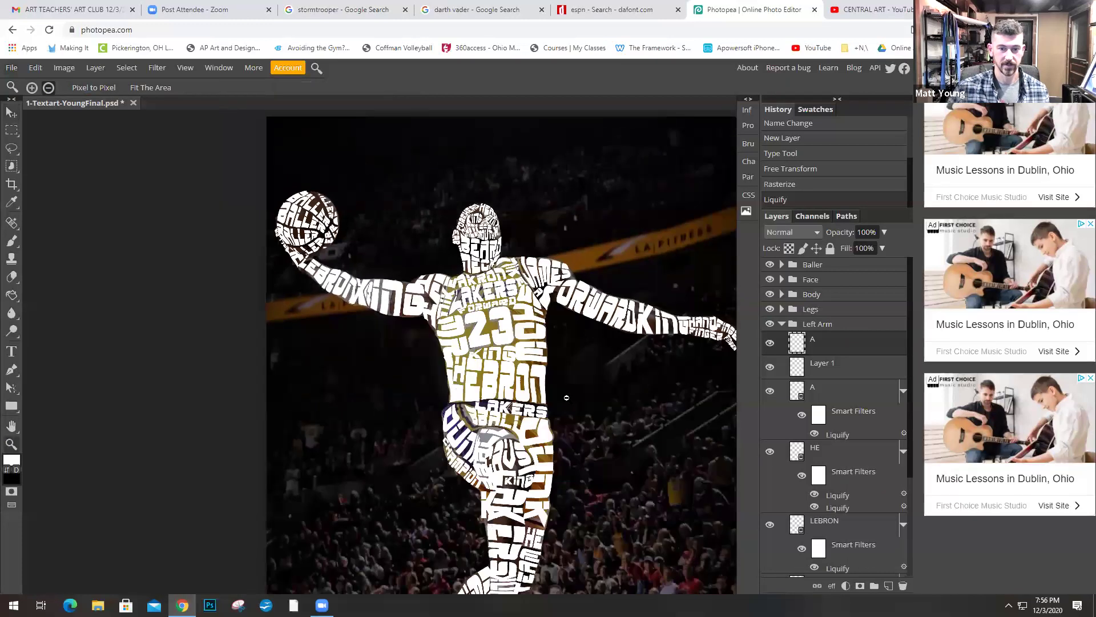
{"action": "left_click", "coordinate": [496, 449], "text": "alt"}
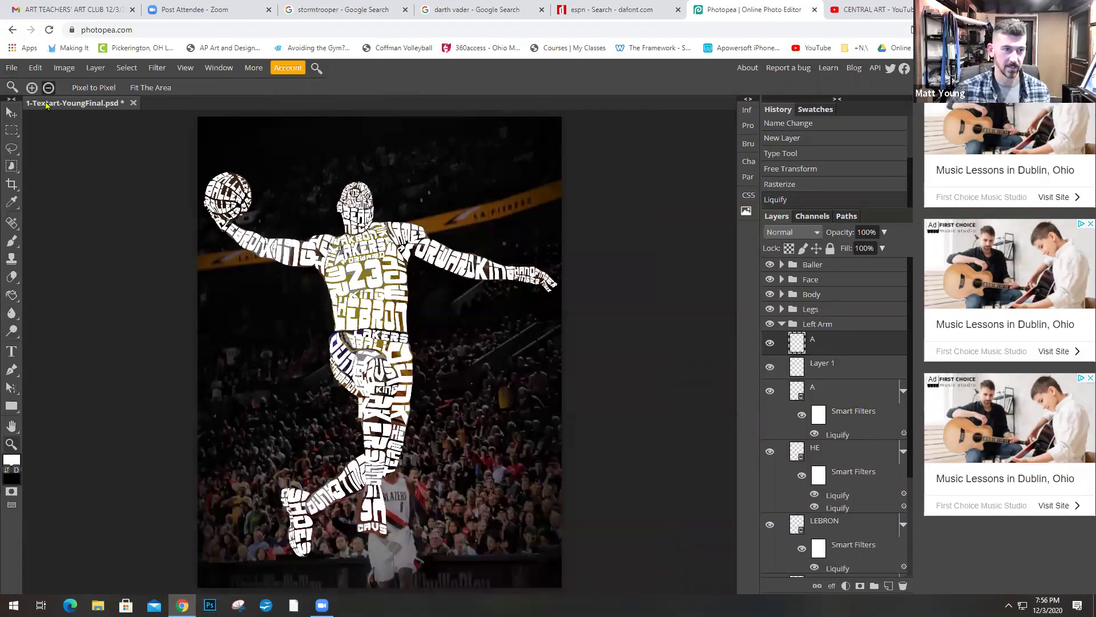
{"action": "left_click", "coordinate": [378, 377]}
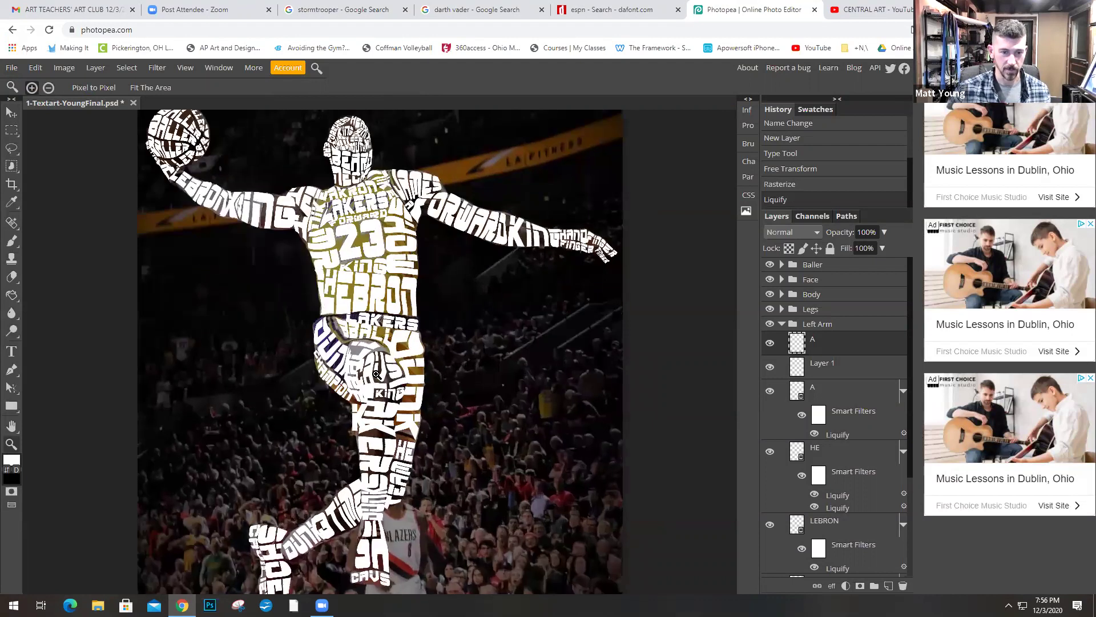
{"action": "left_click", "coordinate": [377, 374]}
{"action": "left_click_drag", "start_coordinate": [377, 374], "coordinate": [470, 234]}
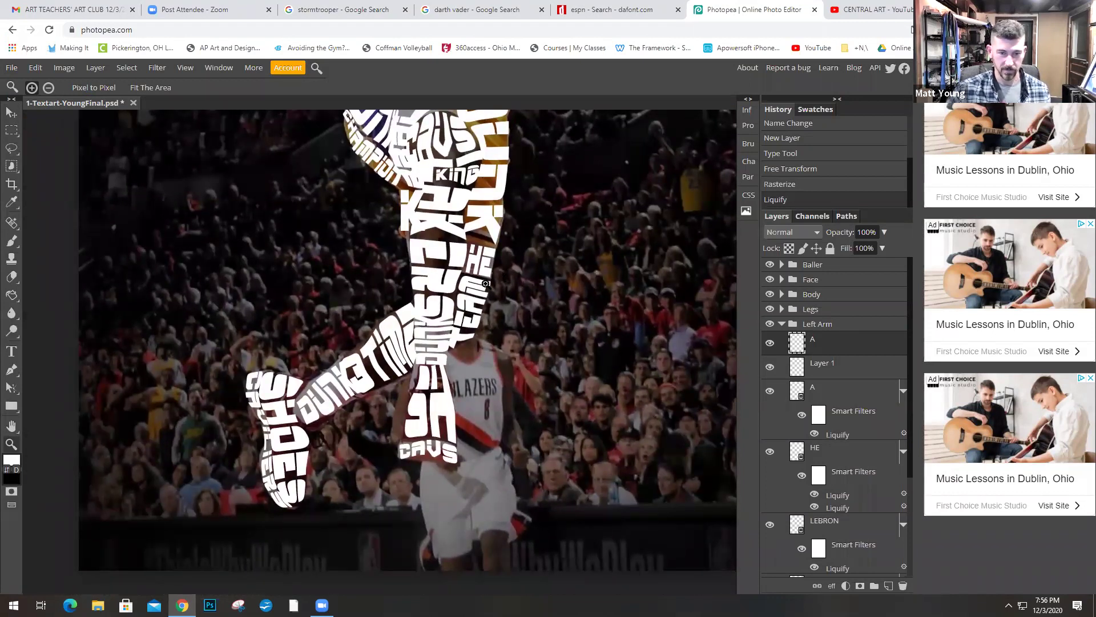
{"action": "left_click_drag", "start_coordinate": [432, 320], "coordinate": [429, 324]}
{"action": "scroll", "coordinate": [430, 323], "scroll_direction": "up", "scroll_amount": 5}
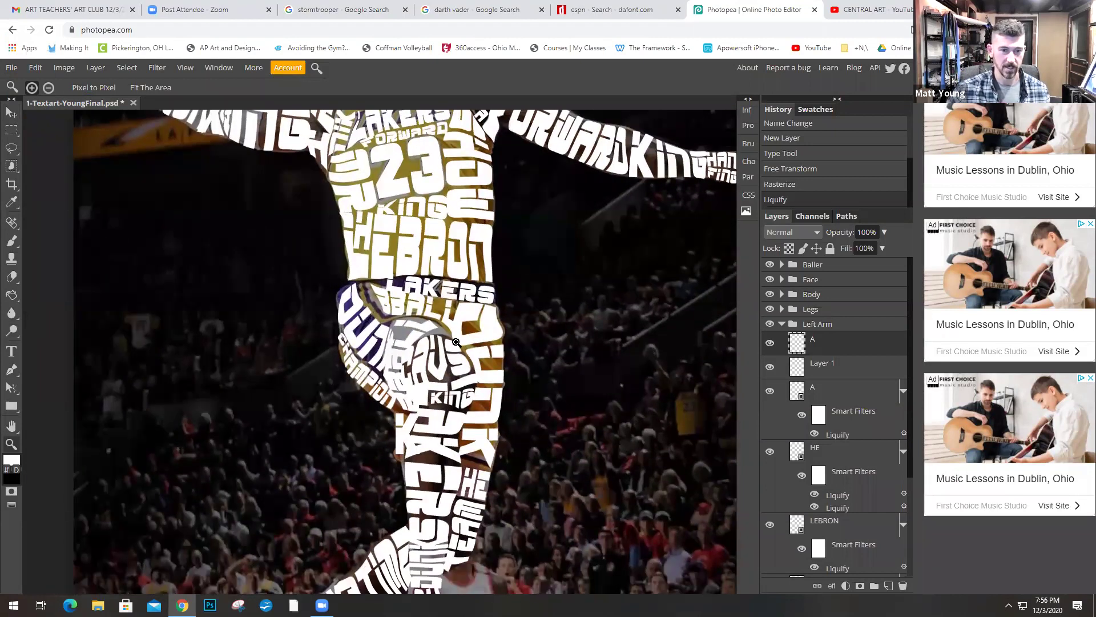
{"action": "left_click", "coordinate": [49, 89]}
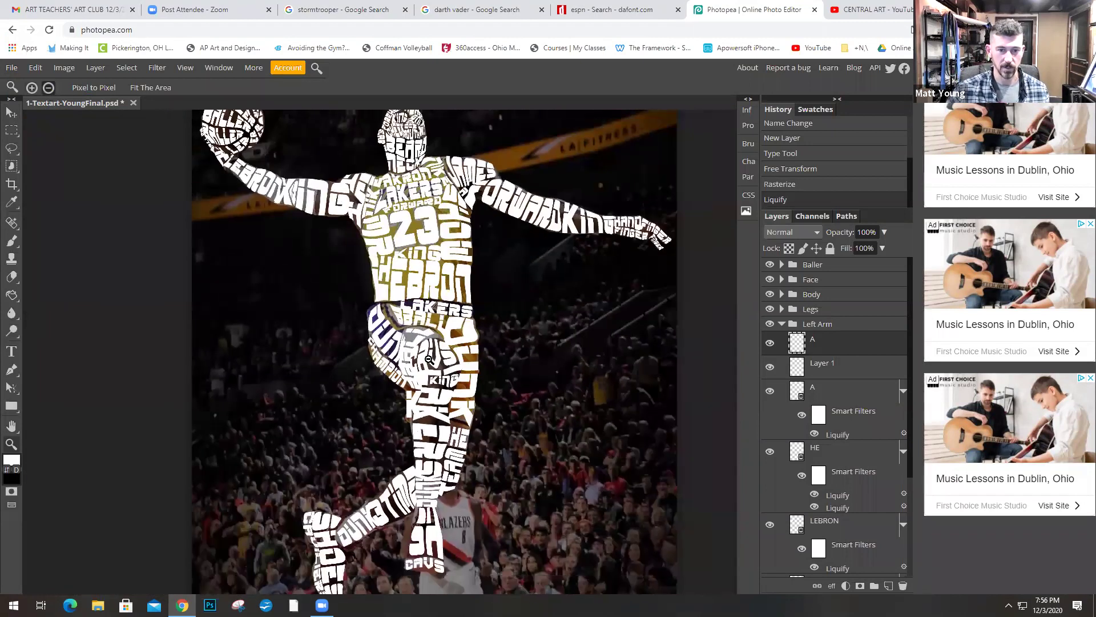
Step: Collapse the Left Arm folder and set the Black layer's opacity to 100%
{"action": "left_click", "coordinate": [781, 324]}
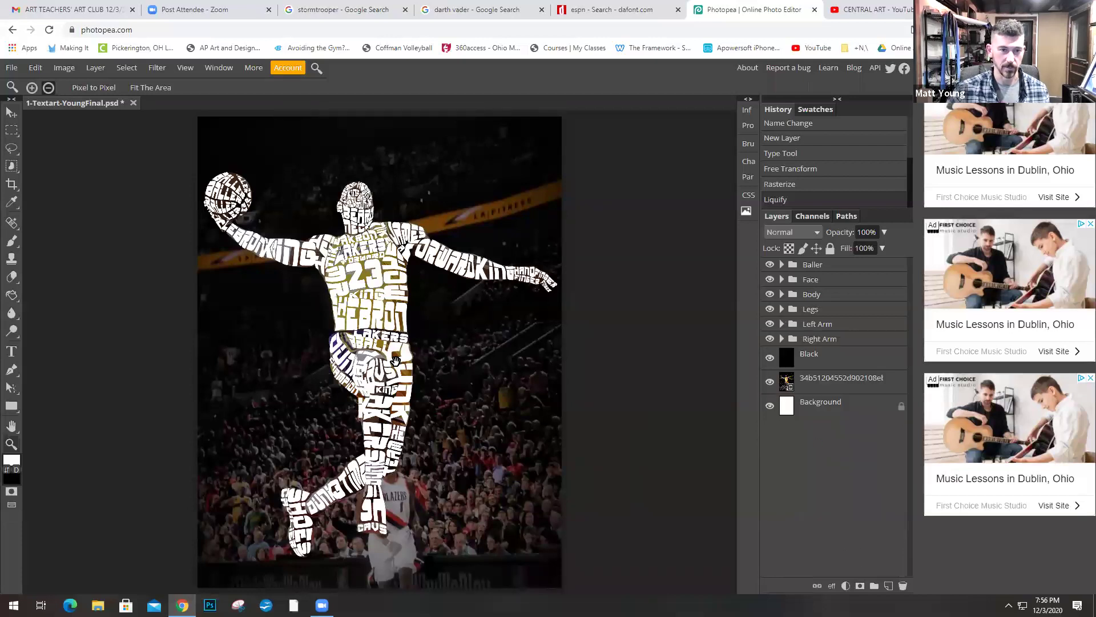
{"action": "left_click", "coordinate": [813, 359]}
{"action": "left_click", "coordinate": [884, 232]}
{"action": "left_click_drag", "start_coordinate": [855, 249], "coordinate": [889, 248]}
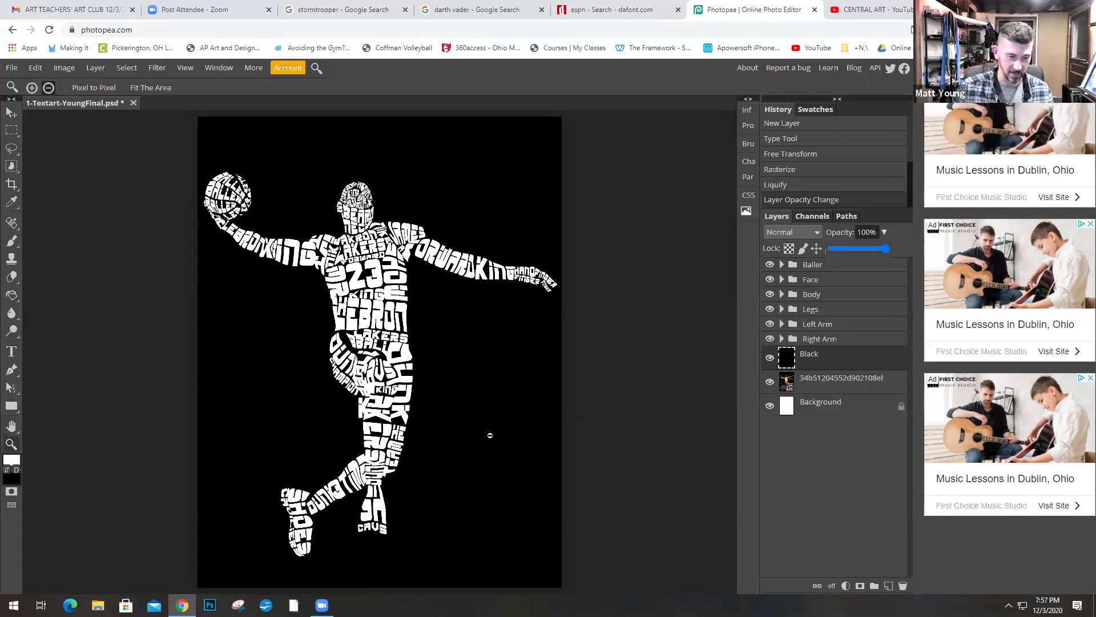
{"action": "left_click", "coordinate": [11, 67]}
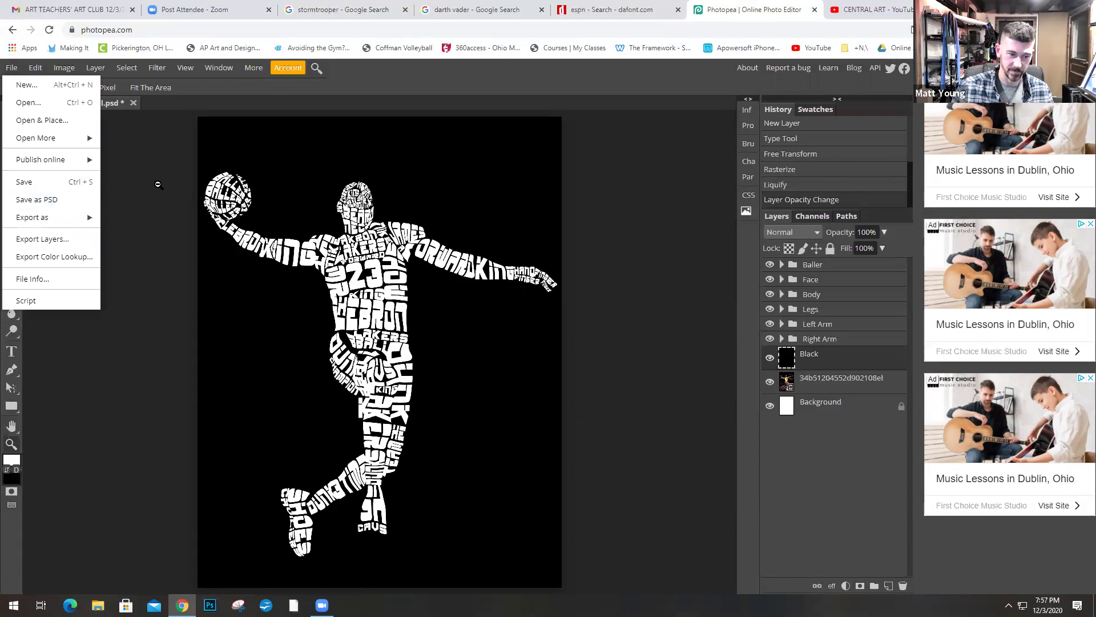
{"action": "left_click", "coordinate": [158, 184], "text": "alt"}
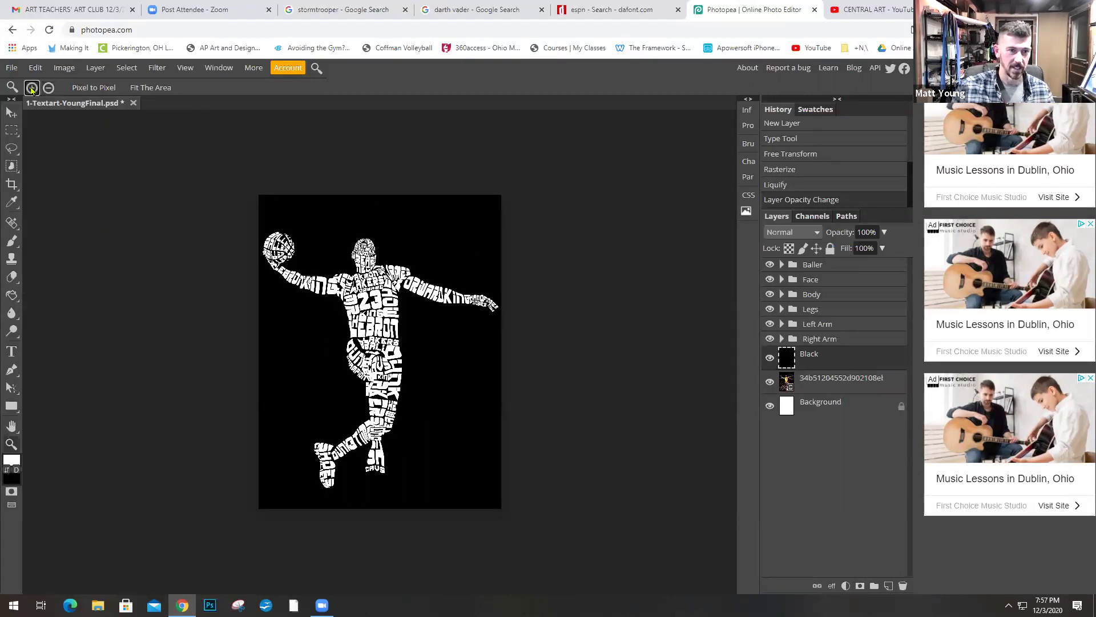
{"action": "left_click", "coordinate": [359, 358]}
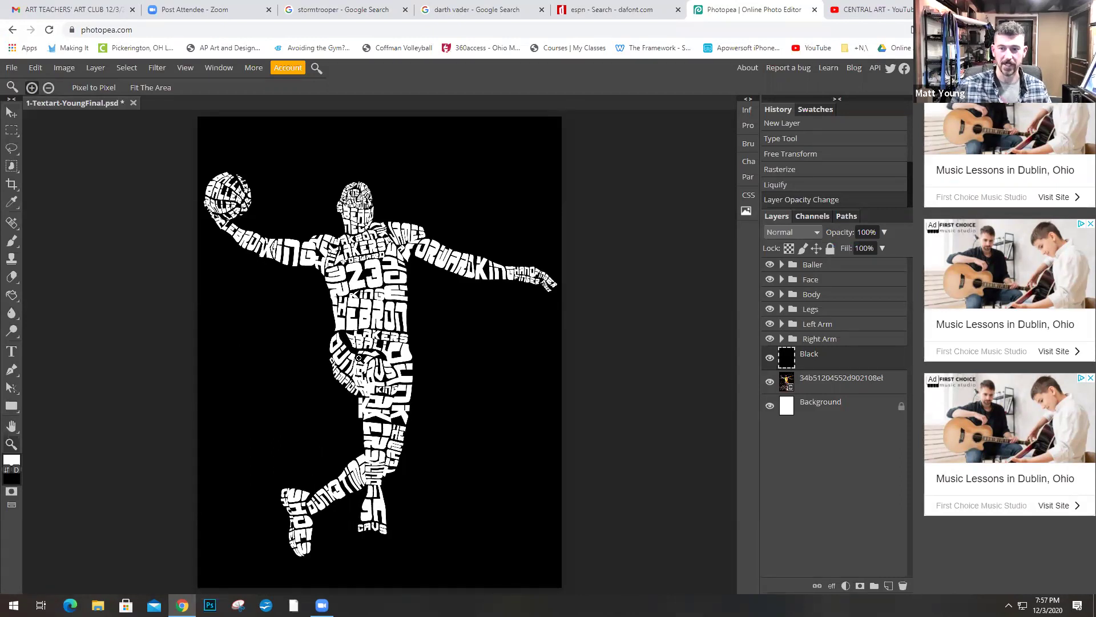
Step: Hide the Background layer and the basketball photo layer beneath the Black layer
{"action": "left_click", "coordinate": [770, 407]}
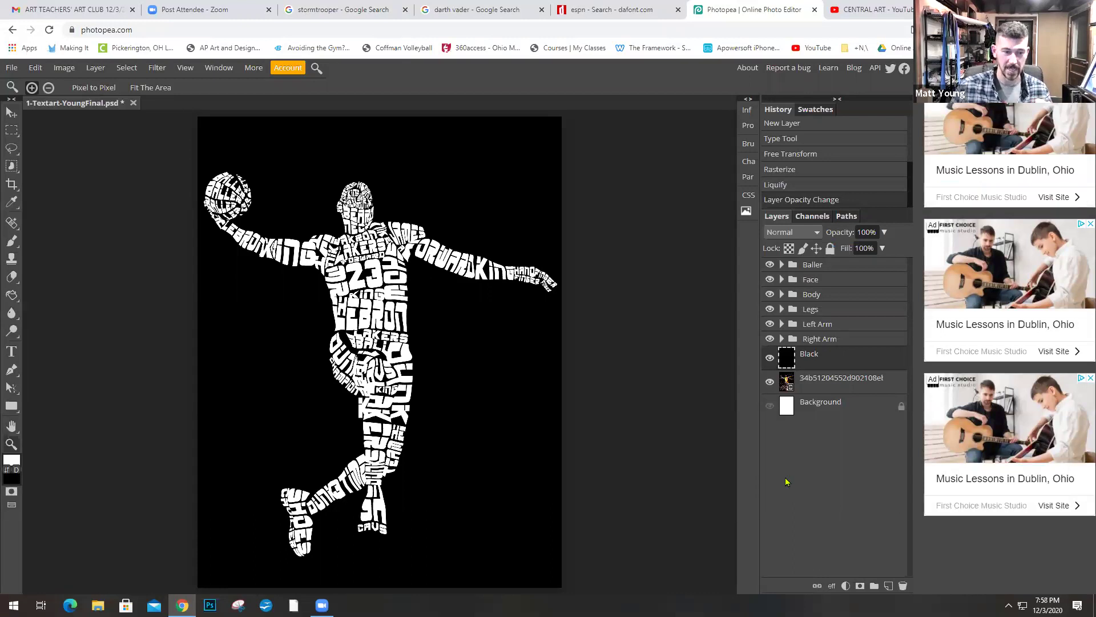
{"action": "left_click", "coordinate": [770, 382]}
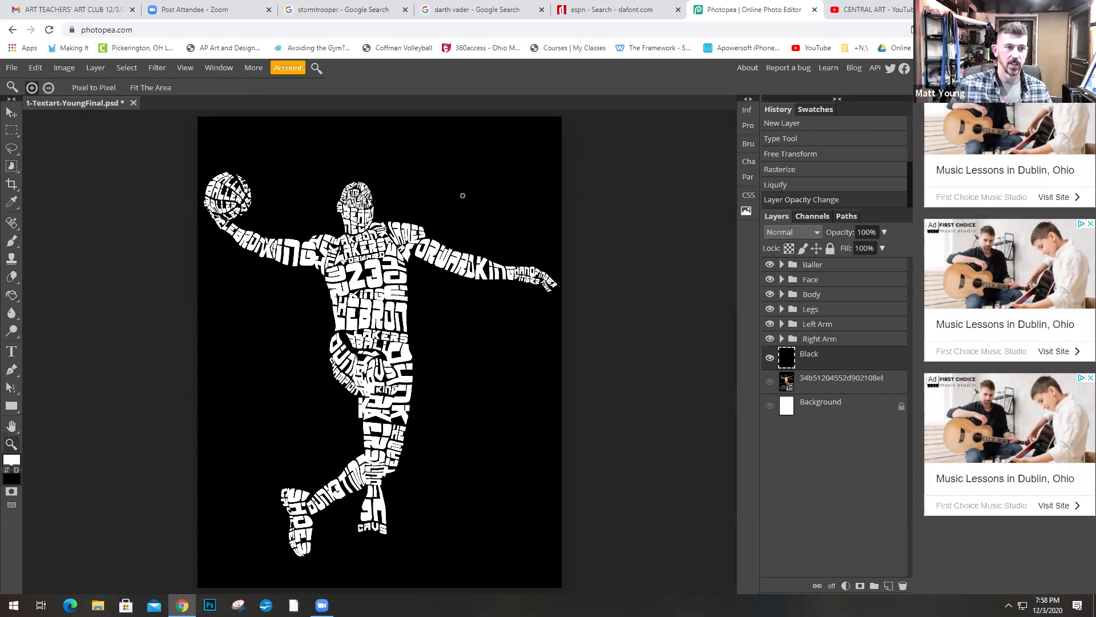
{"action": "left_click", "coordinate": [103, 69]}
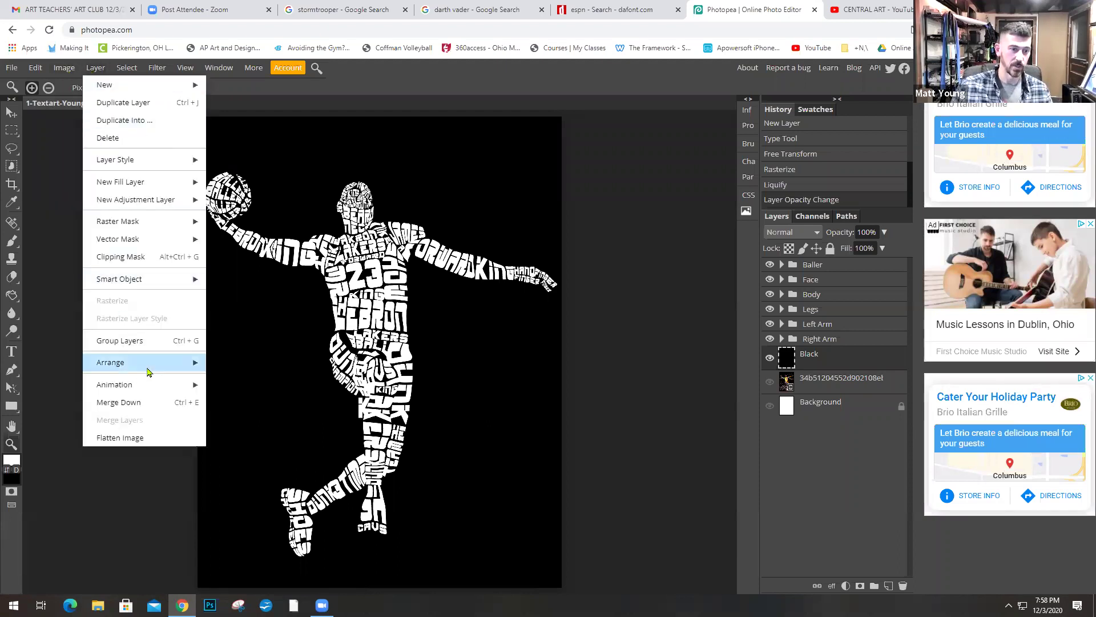
{"action": "mouse_move", "coordinate": [147, 368]}
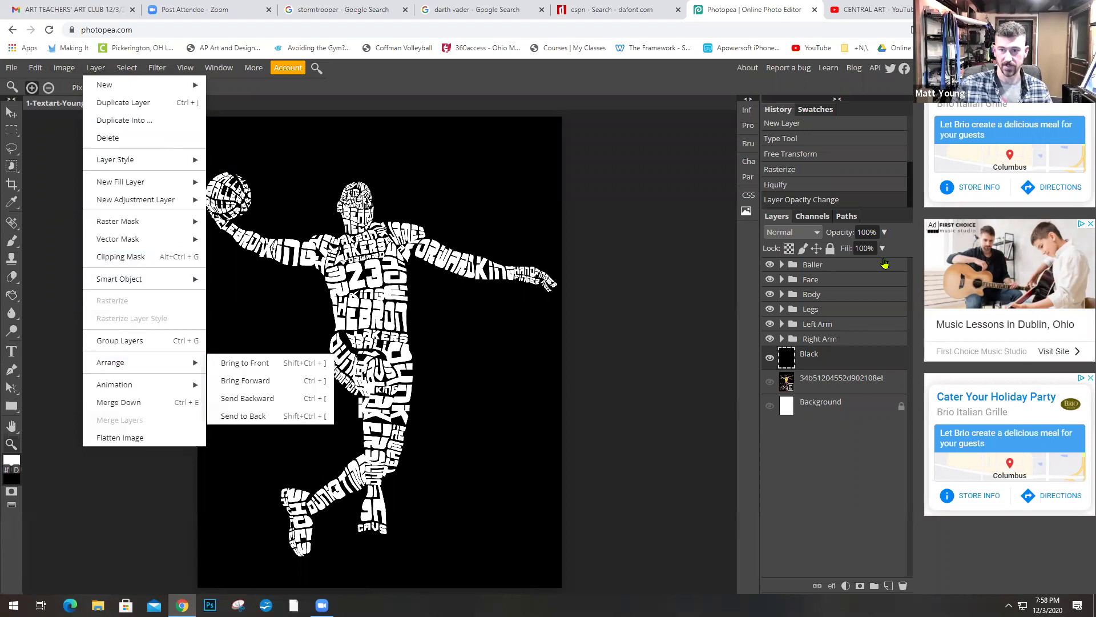
{"action": "left_click", "coordinate": [840, 266]}
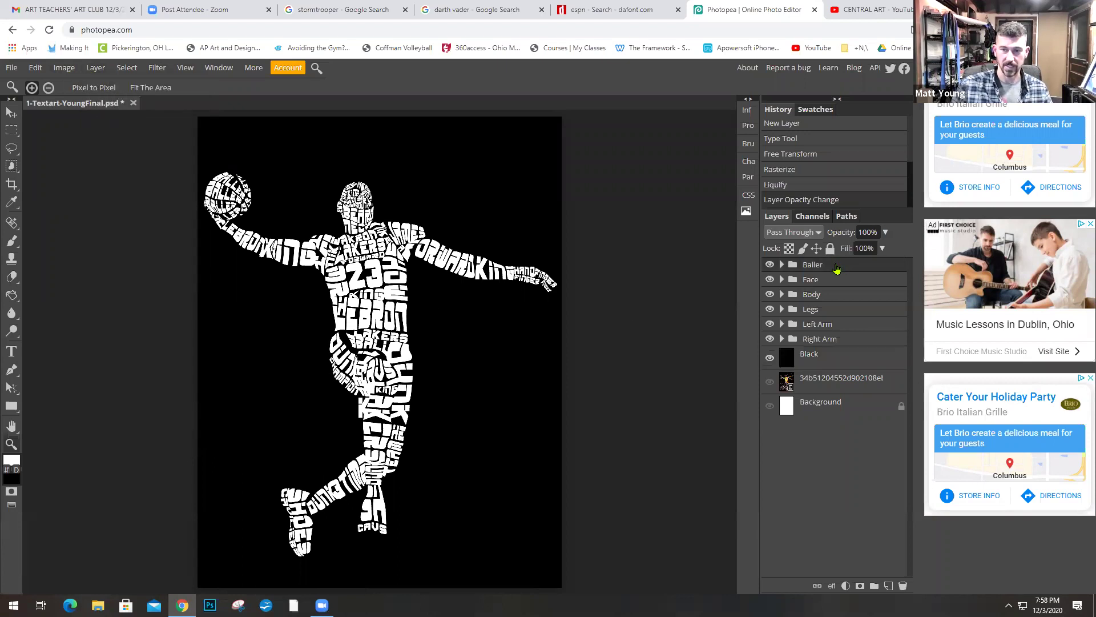
{"action": "left_click", "coordinate": [94, 69]}
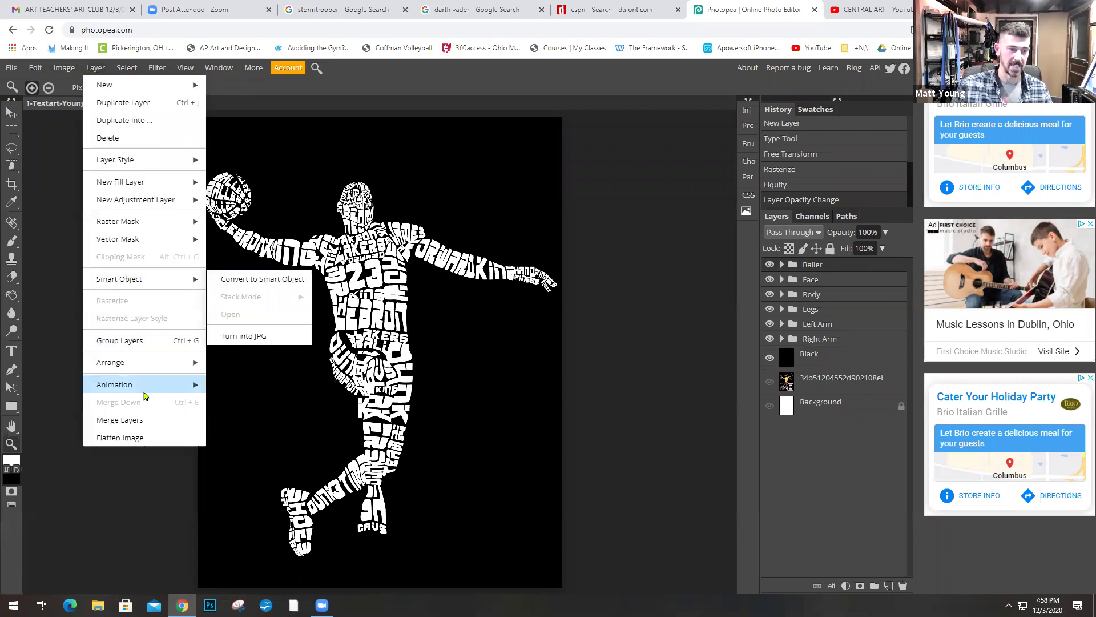
{"action": "mouse_move", "coordinate": [143, 394]}
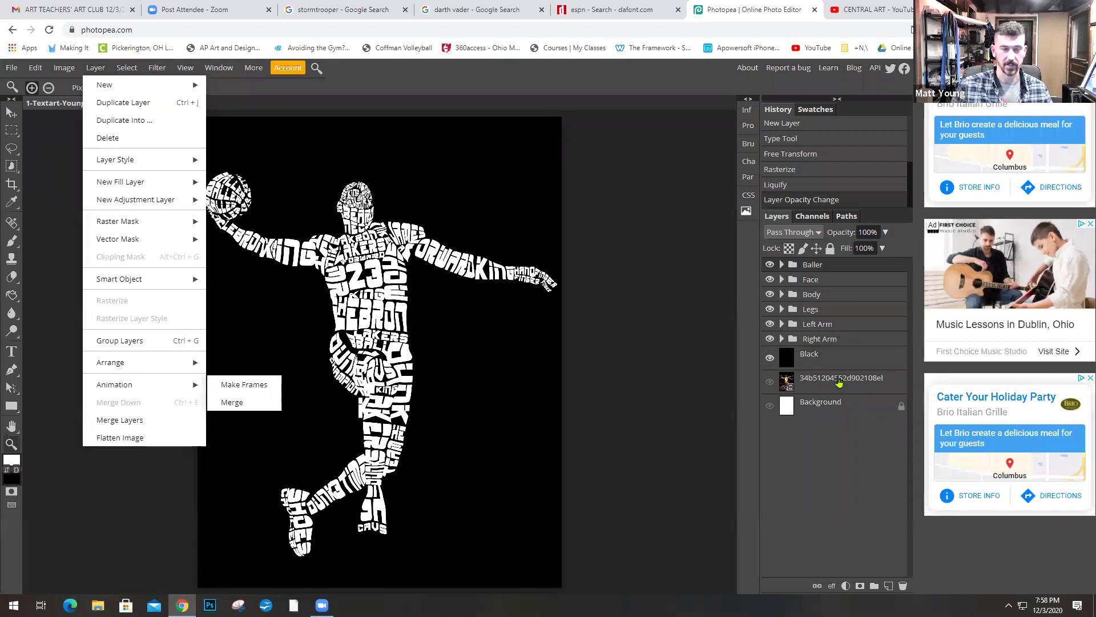
{"action": "left_click", "coordinate": [653, 333]}
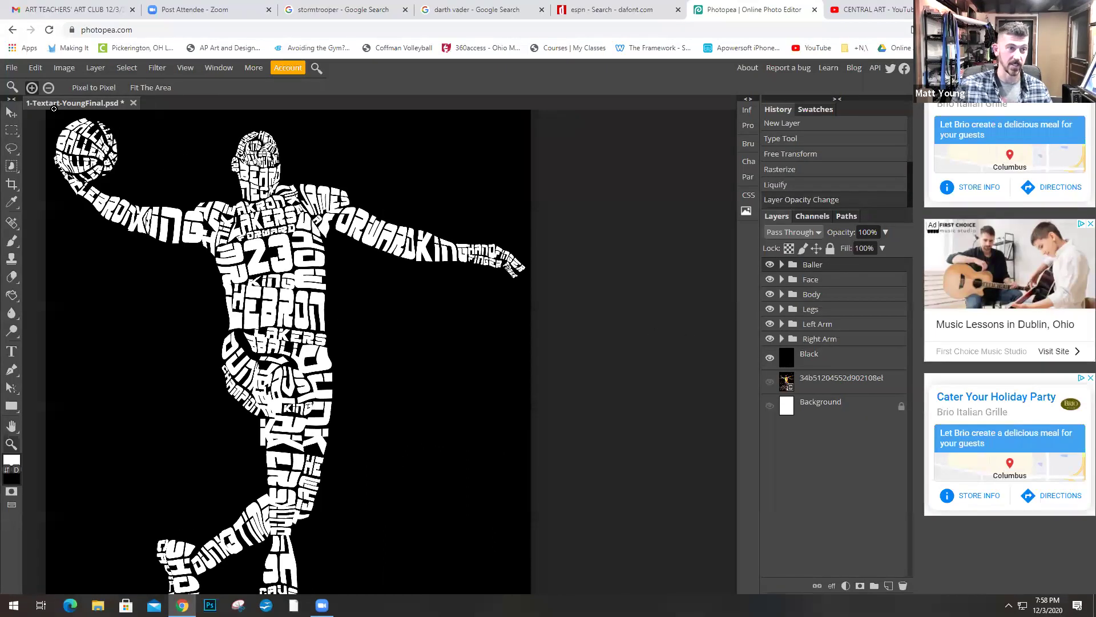
Step: Try merging all the lettering folders with the Black layer, and undo the merge
{"action": "left_click", "coordinate": [48, 87]}
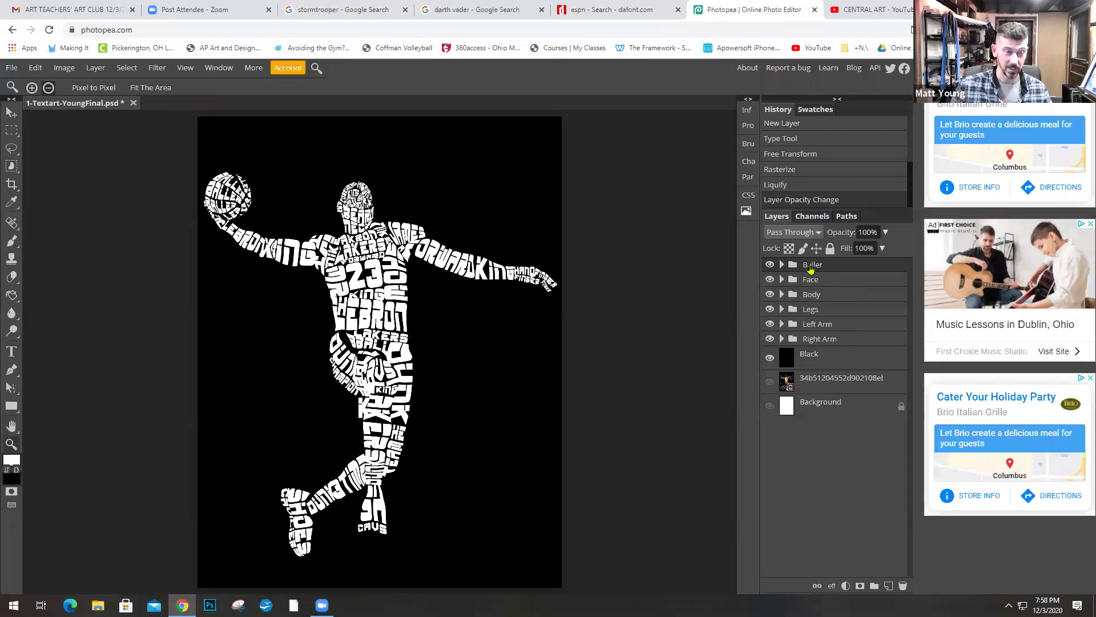
{"action": "left_click", "coordinate": [822, 363]}
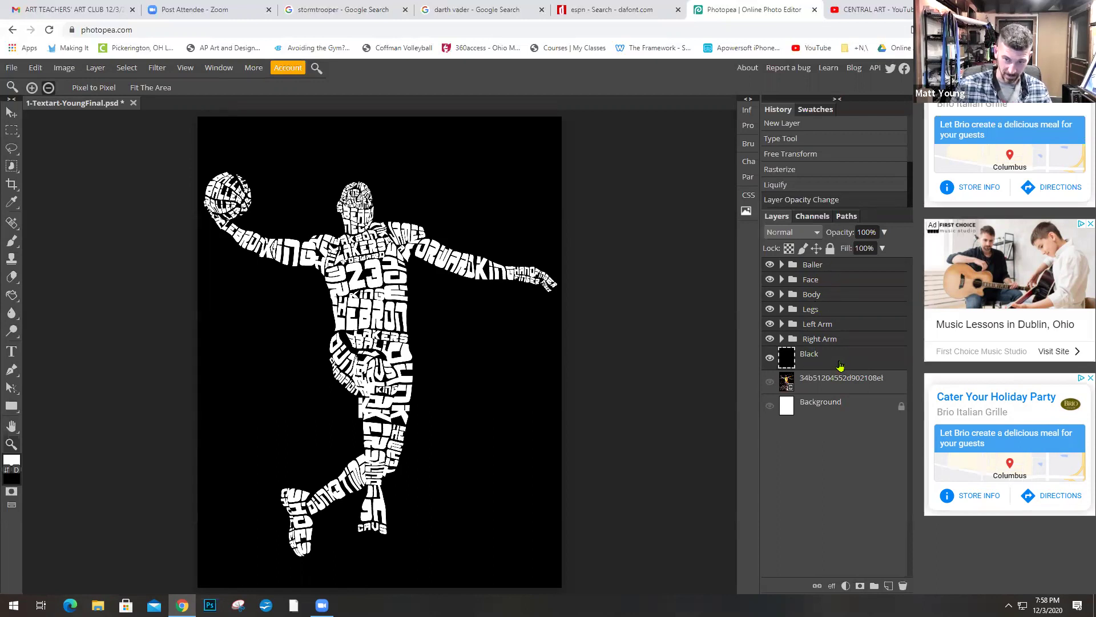
{"action": "left_click", "coordinate": [95, 68]}
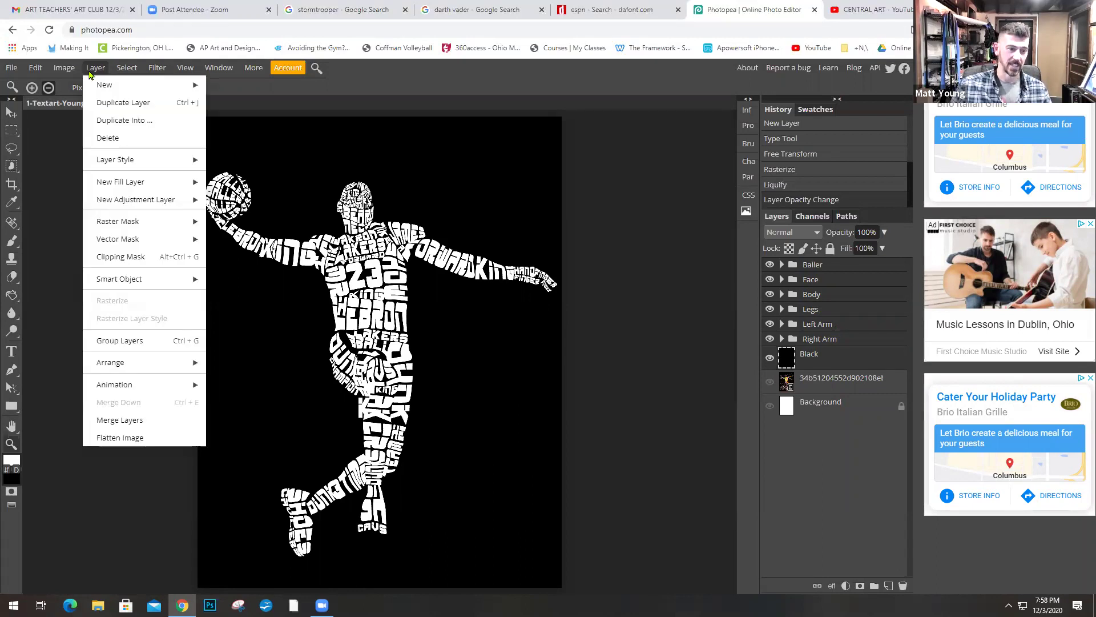
{"action": "left_click", "coordinate": [122, 420]}
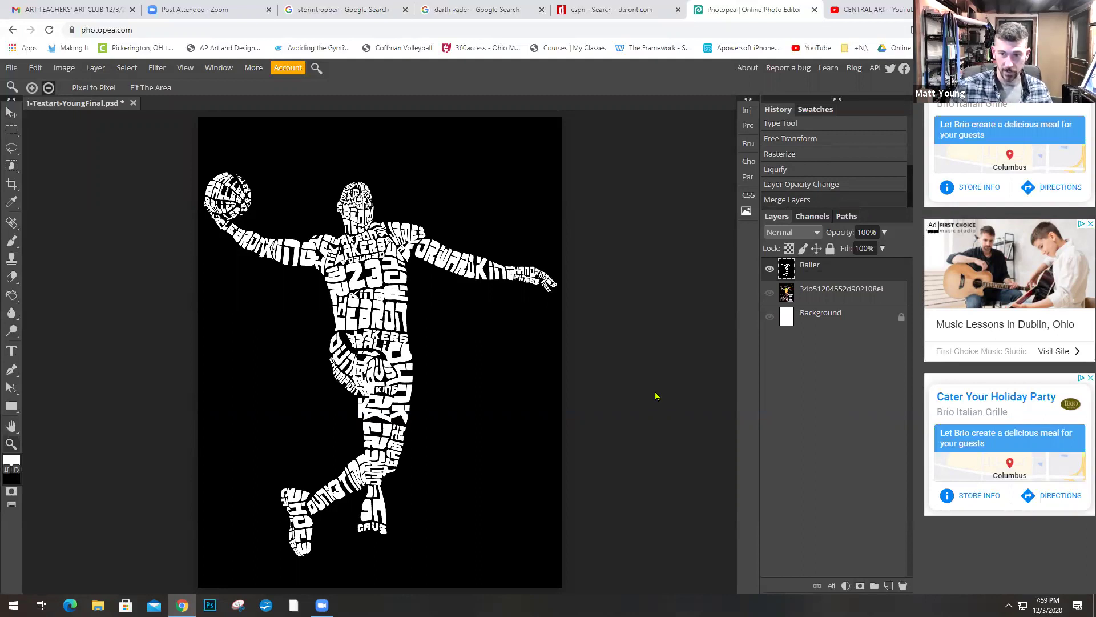
{"action": "key", "text": "ctrl+z"}
Step: Merge the Baller, Face, Body, Legs, Left Arm and Right Arm folders with the Black layer
{"action": "left_click", "coordinate": [834, 266]}
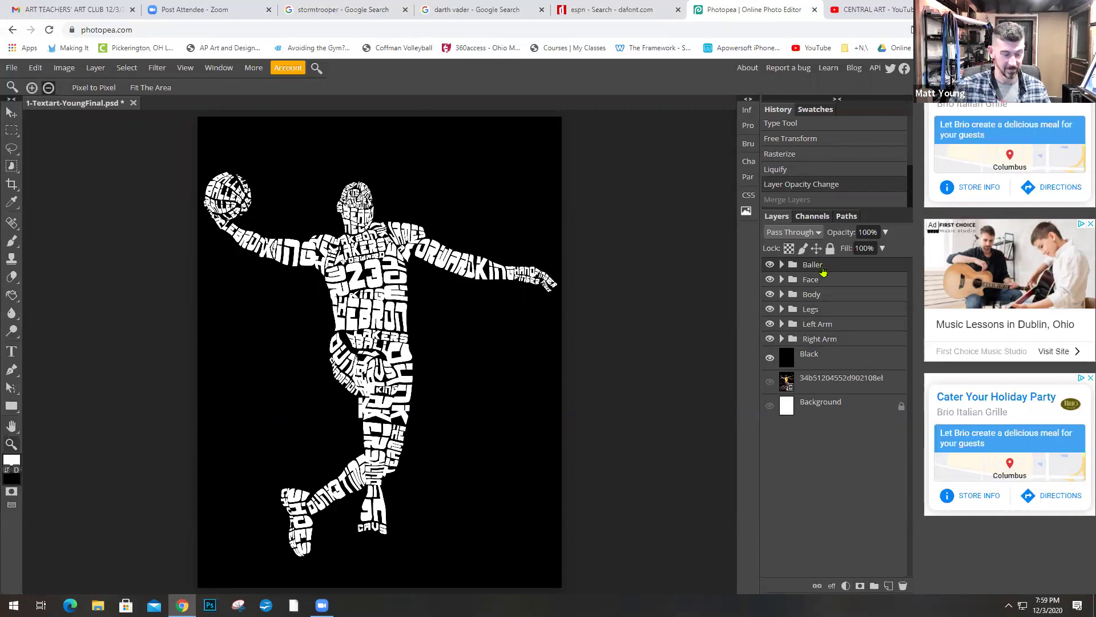
{"action": "left_click", "coordinate": [820, 361]}
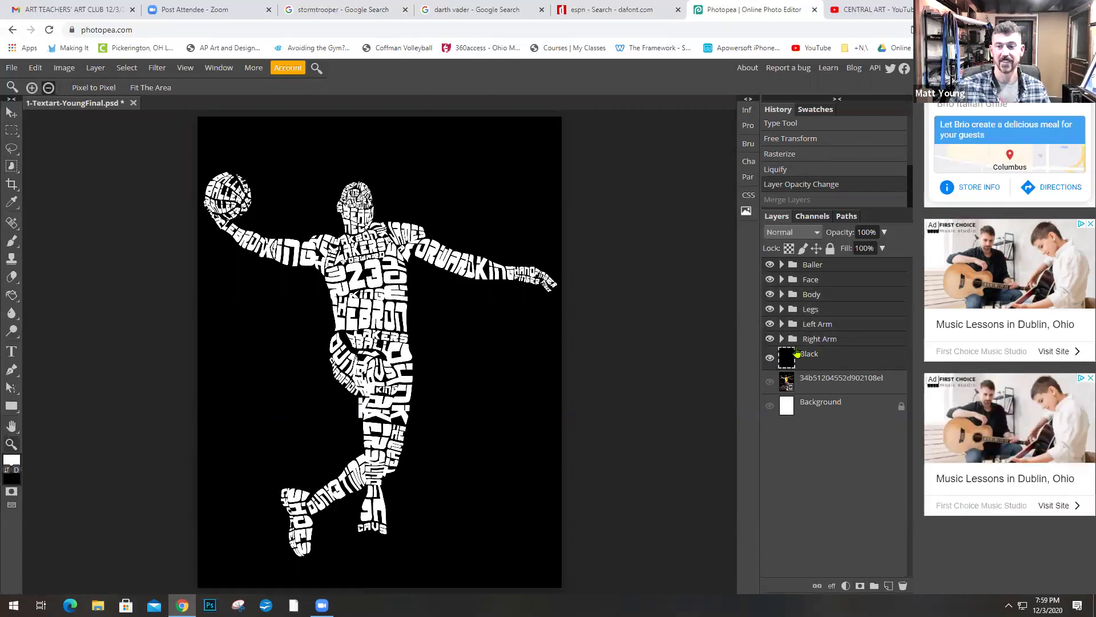
{"action": "left_click", "coordinate": [89, 68]}
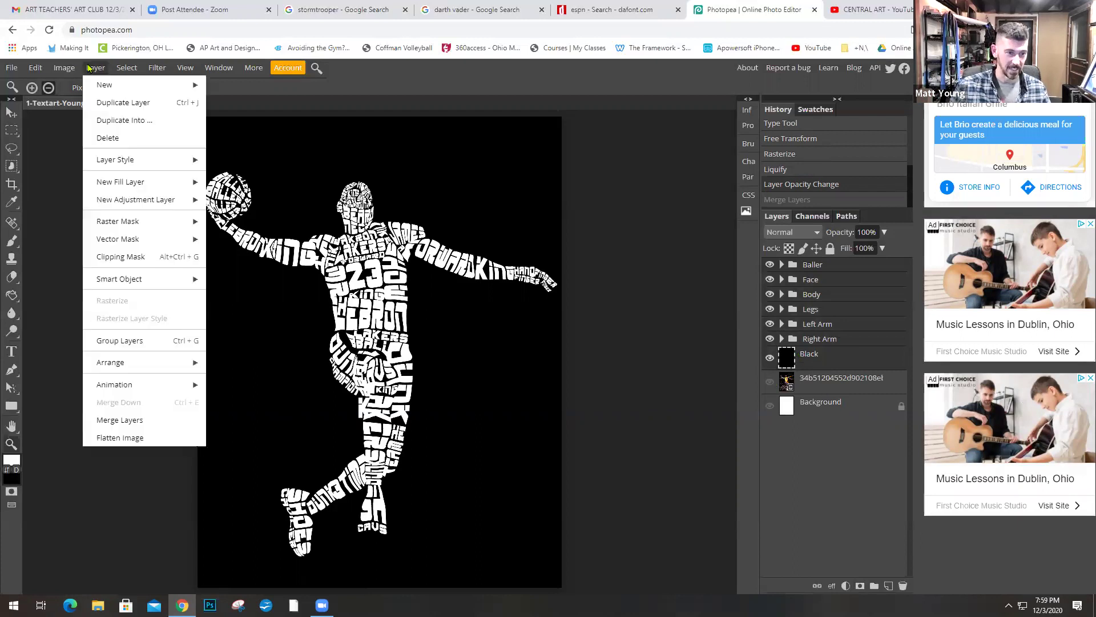
{"action": "left_click", "coordinate": [126, 421]}
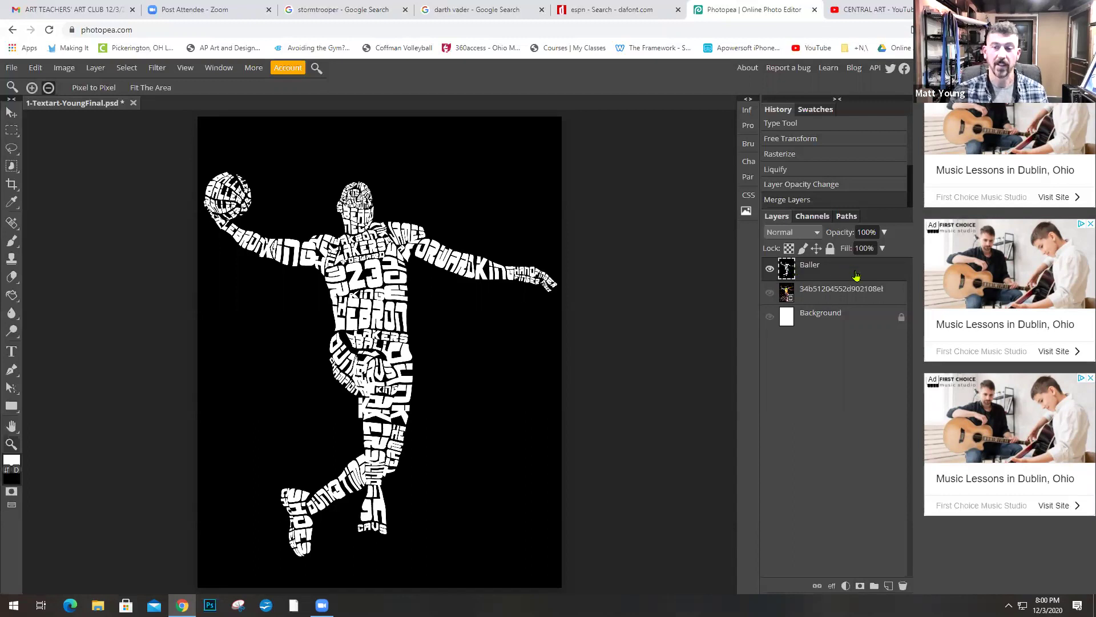
Step: Show the basketball photo layer, try the Multiply blend mode on the merged Baller layer, and return it to Normal
{"action": "left_click", "coordinate": [768, 297]}
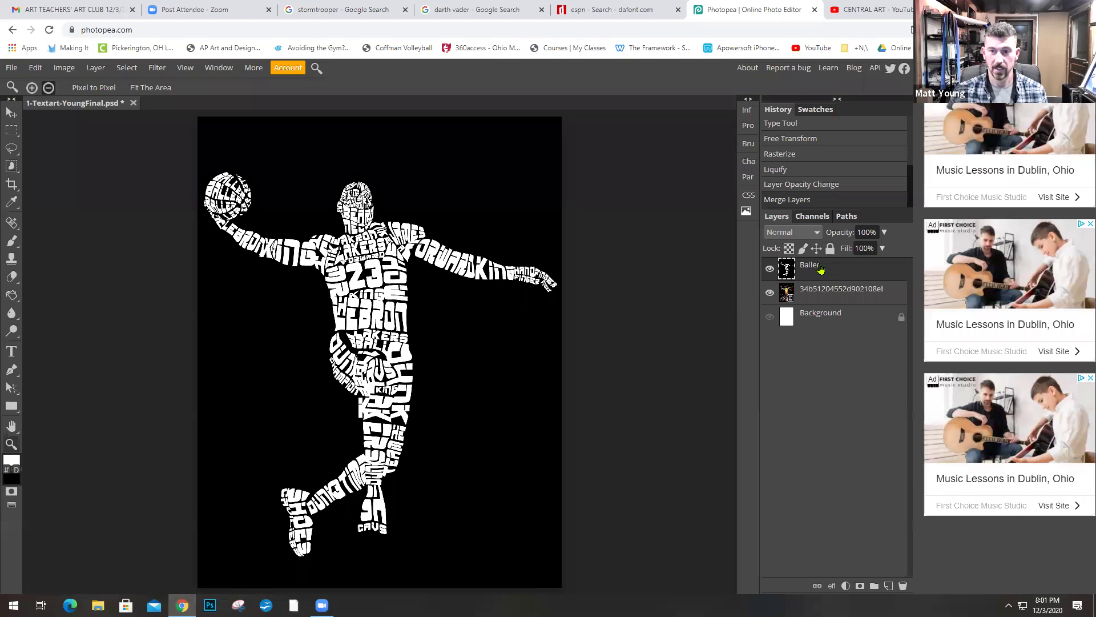
{"action": "left_click", "coordinate": [813, 234]}
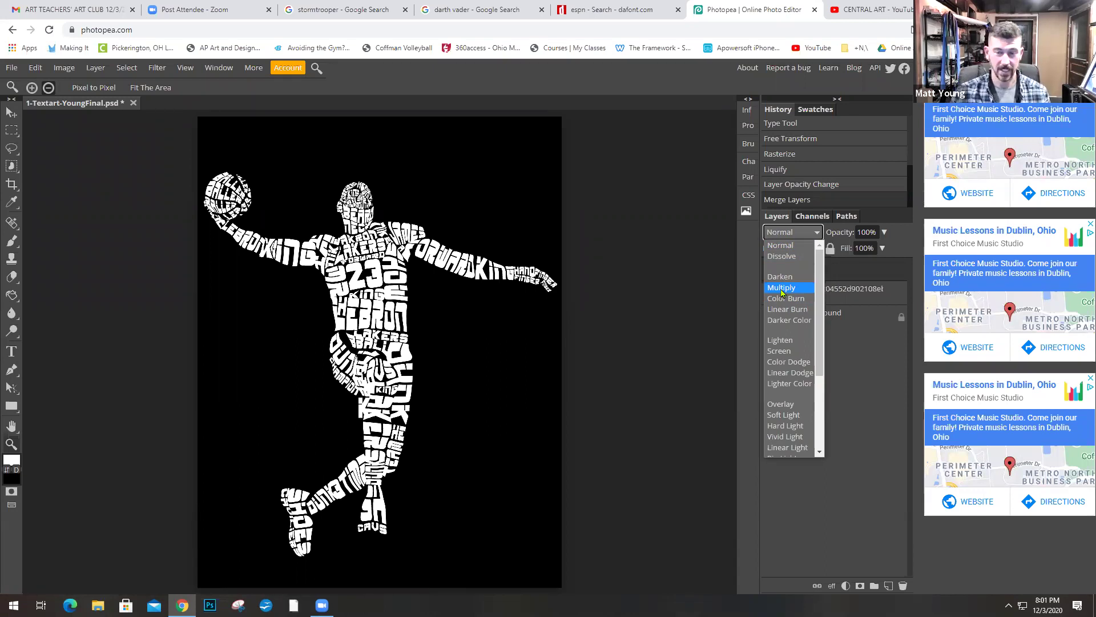
{"action": "left_click", "coordinate": [782, 289]}
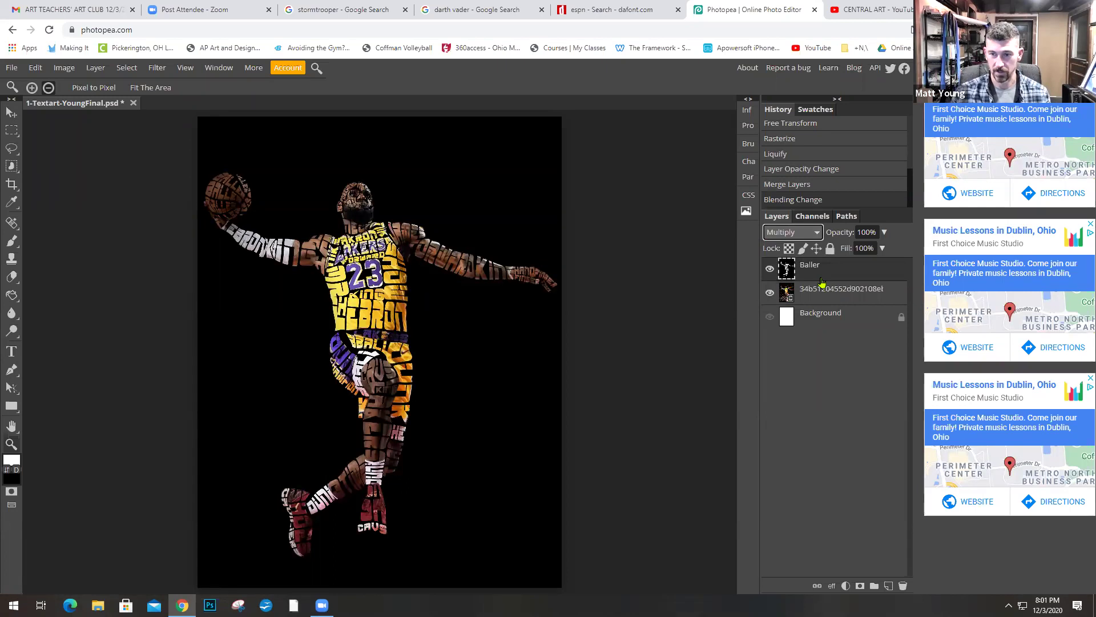
{"action": "left_click", "coordinate": [814, 234]}
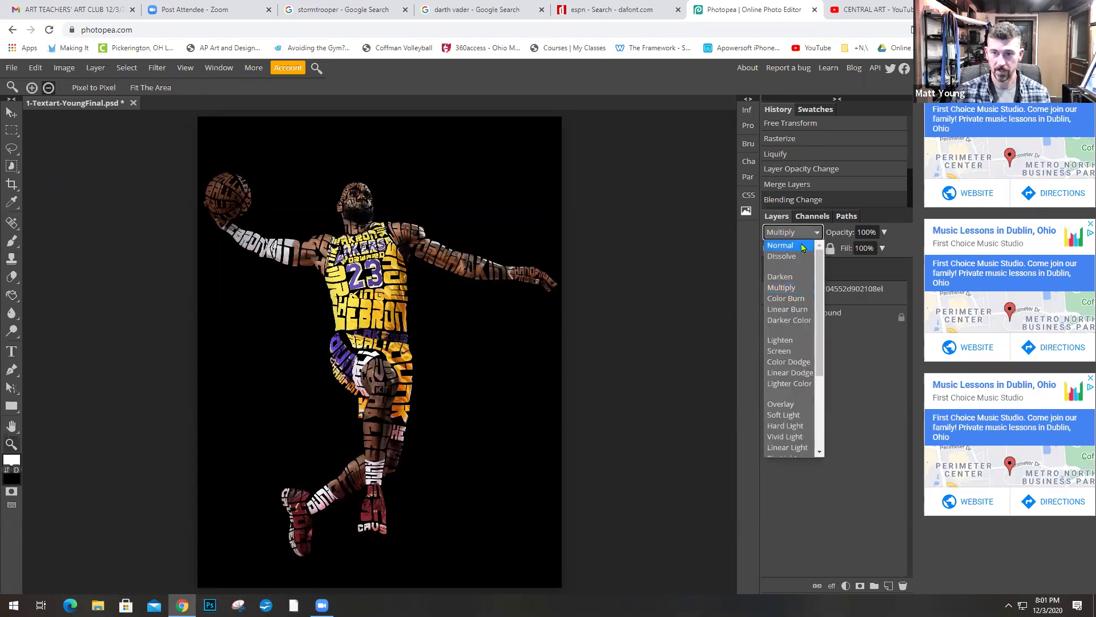
{"action": "left_click", "coordinate": [781, 246]}
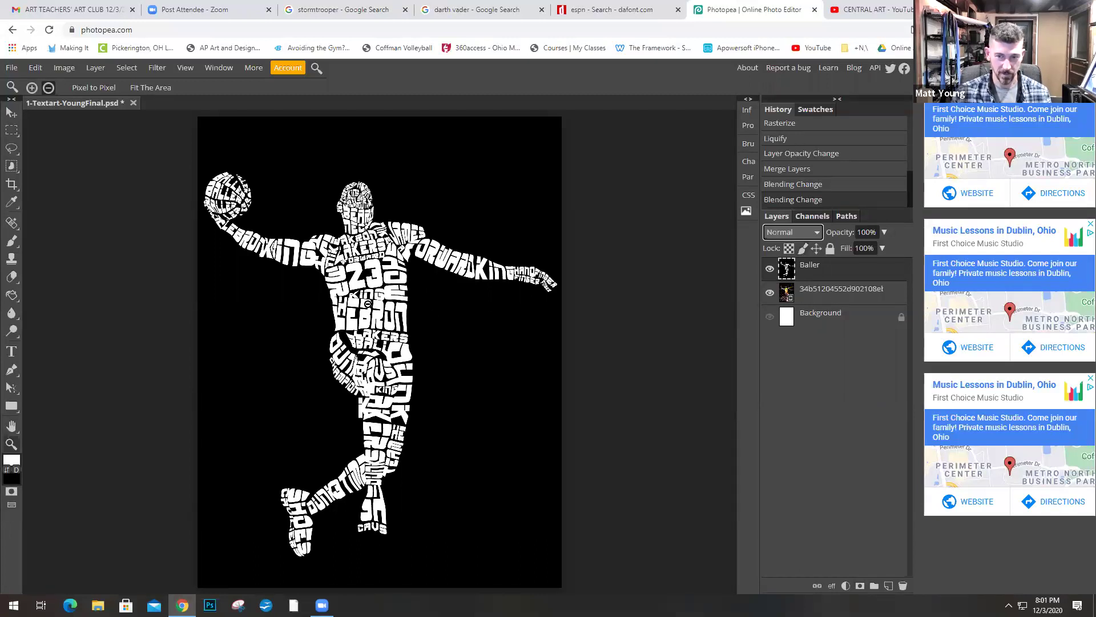
Step: Lock the basketball photo layer completely and hide it
{"action": "left_click", "coordinate": [817, 298]}
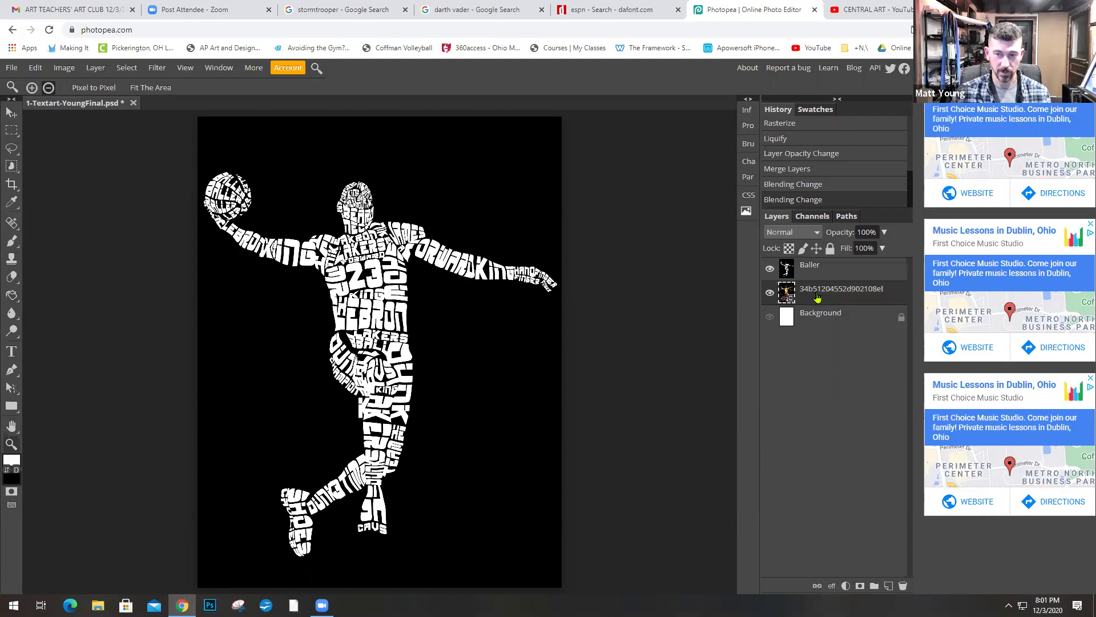
{"action": "left_click", "coordinate": [769, 293]}
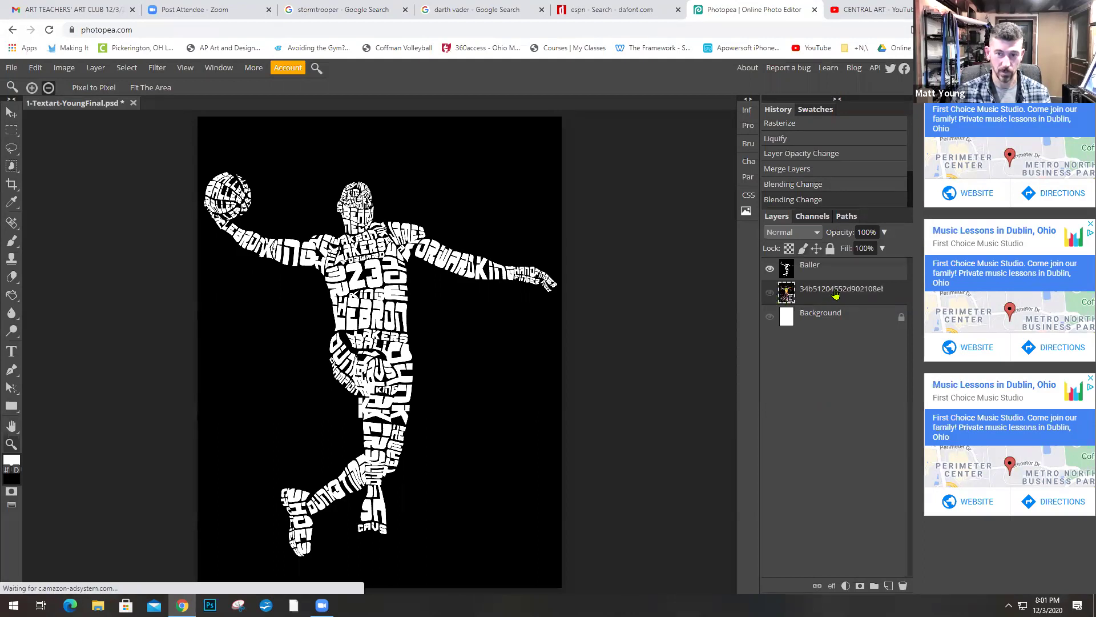
{"action": "left_click", "coordinate": [770, 293]}
{"action": "left_click", "coordinate": [831, 249]}
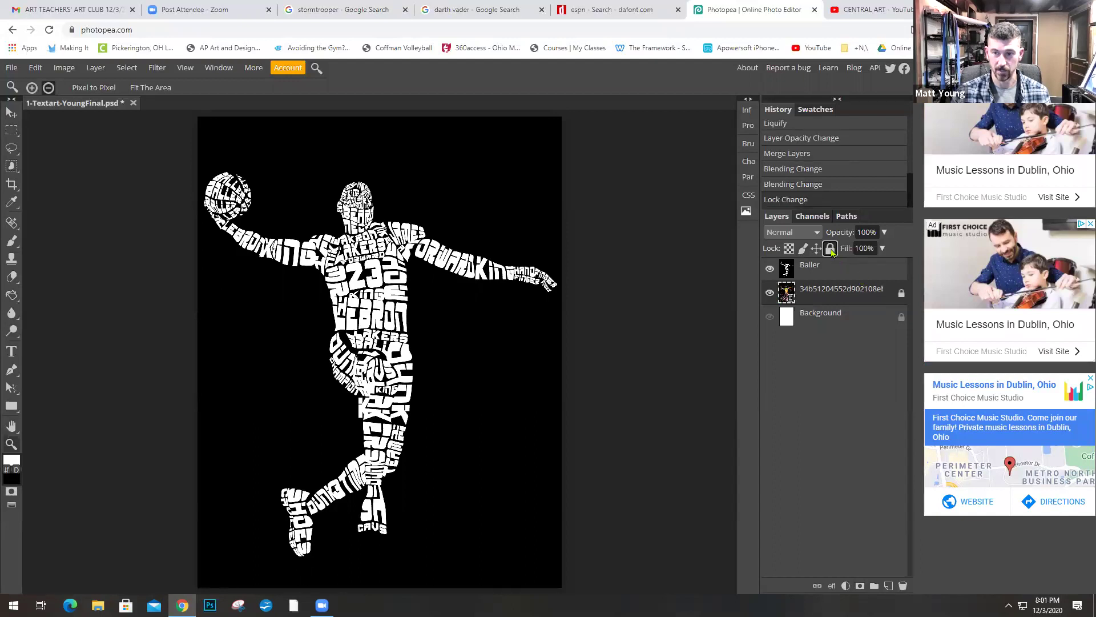
{"action": "left_click", "coordinate": [770, 293]}
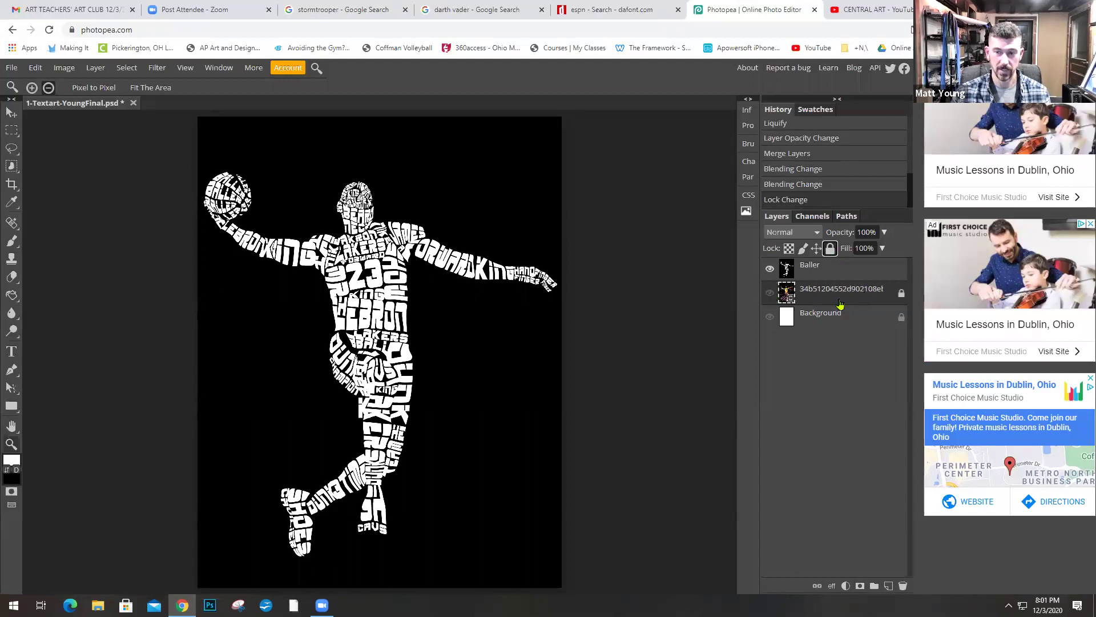
Step: Set the Baller layer's blend mode to Multiply and show the basketball photo layer beneath it
{"action": "left_click", "coordinate": [828, 274]}
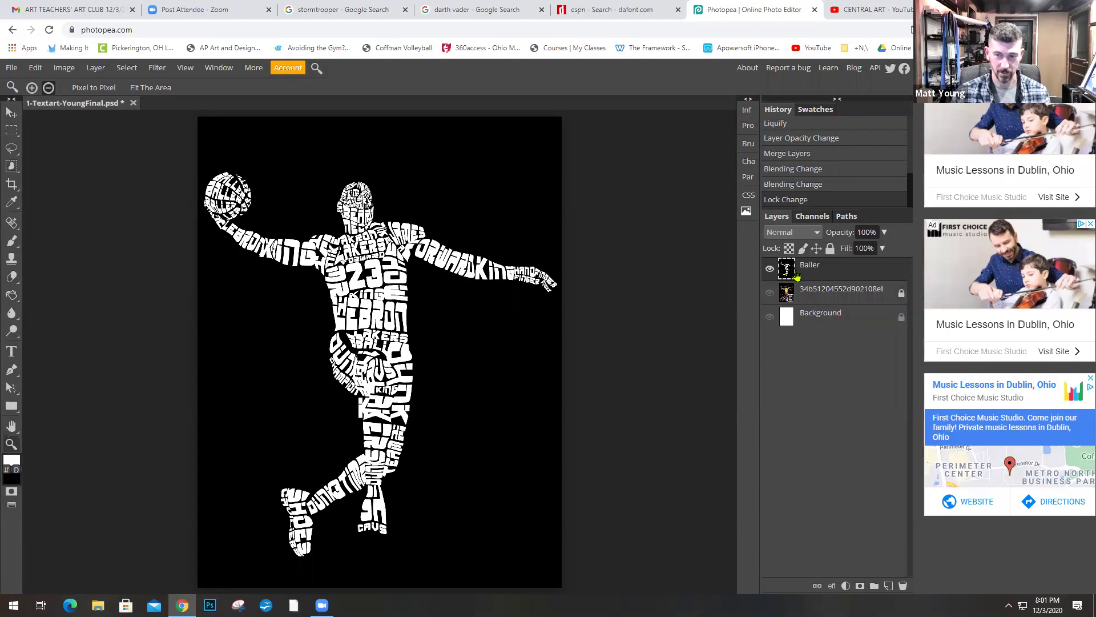
{"action": "left_click", "coordinate": [804, 234]}
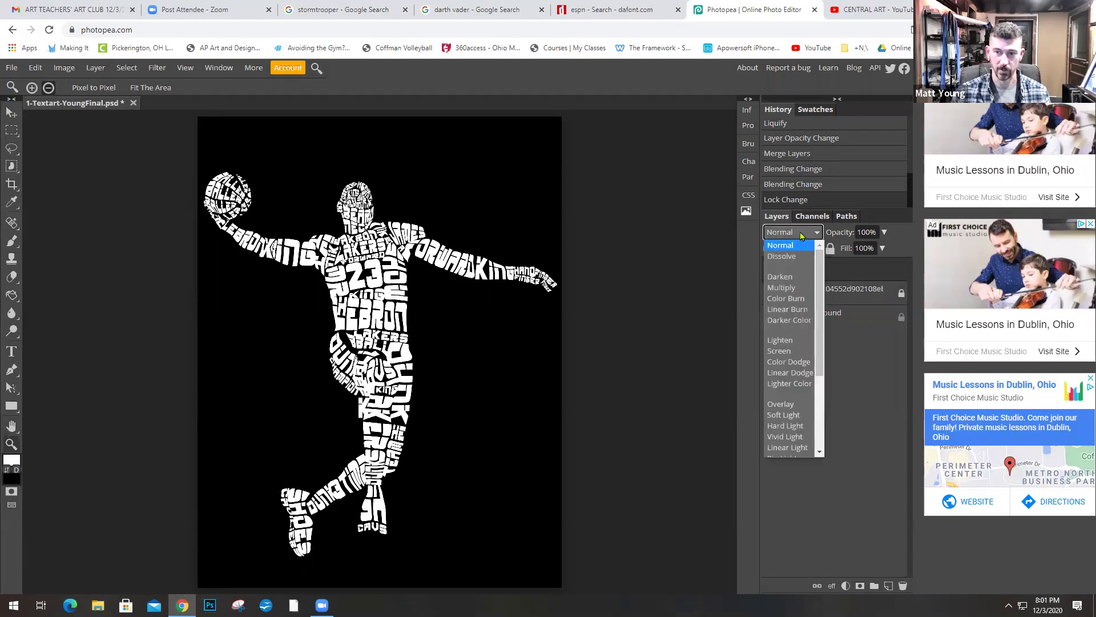
{"action": "left_click", "coordinate": [792, 289]}
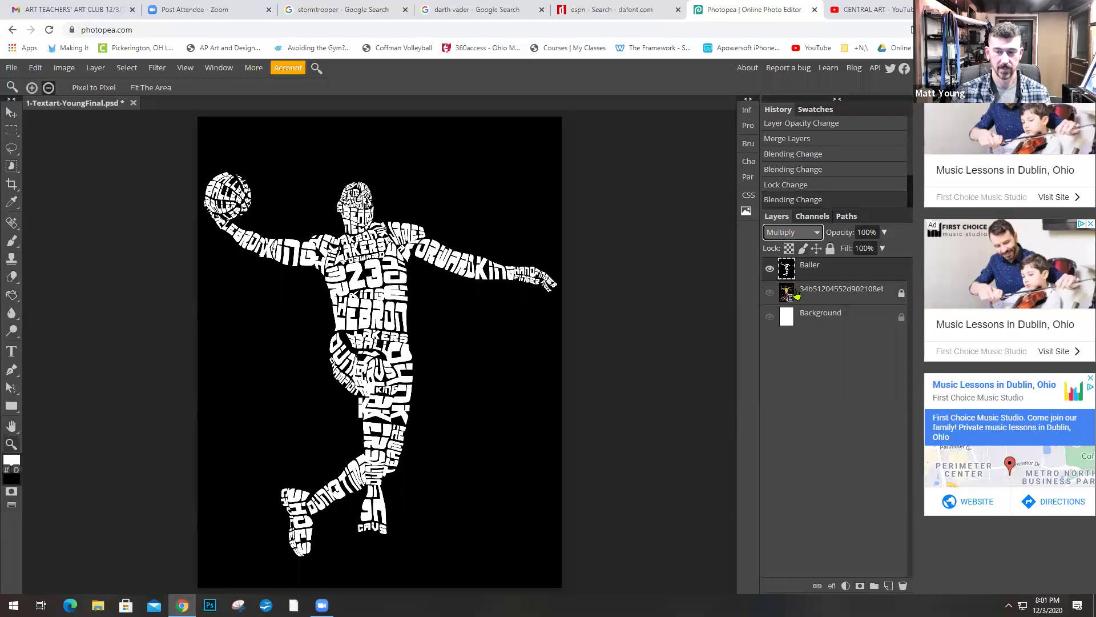
{"action": "left_click", "coordinate": [770, 293]}
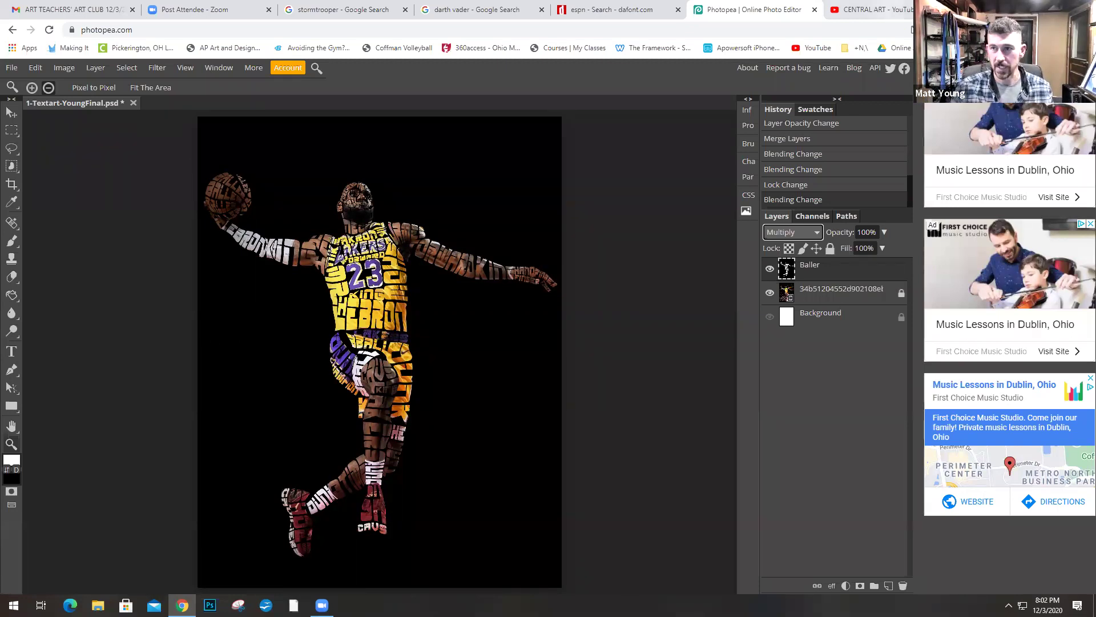
Step: Open centralartblog.blogspot.com in a new browser tab, follow its Central Art Wix class examples, and open the Text Art page under Found CG
{"action": "key", "text": "ctrl+t"}
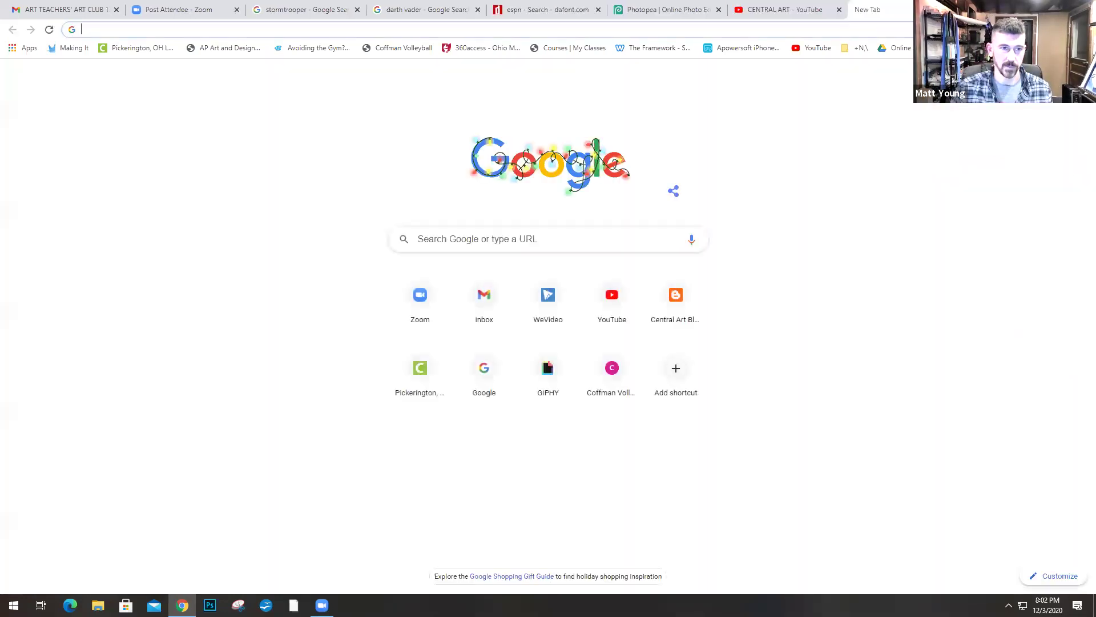
{"action": "type", "text": "ce"}
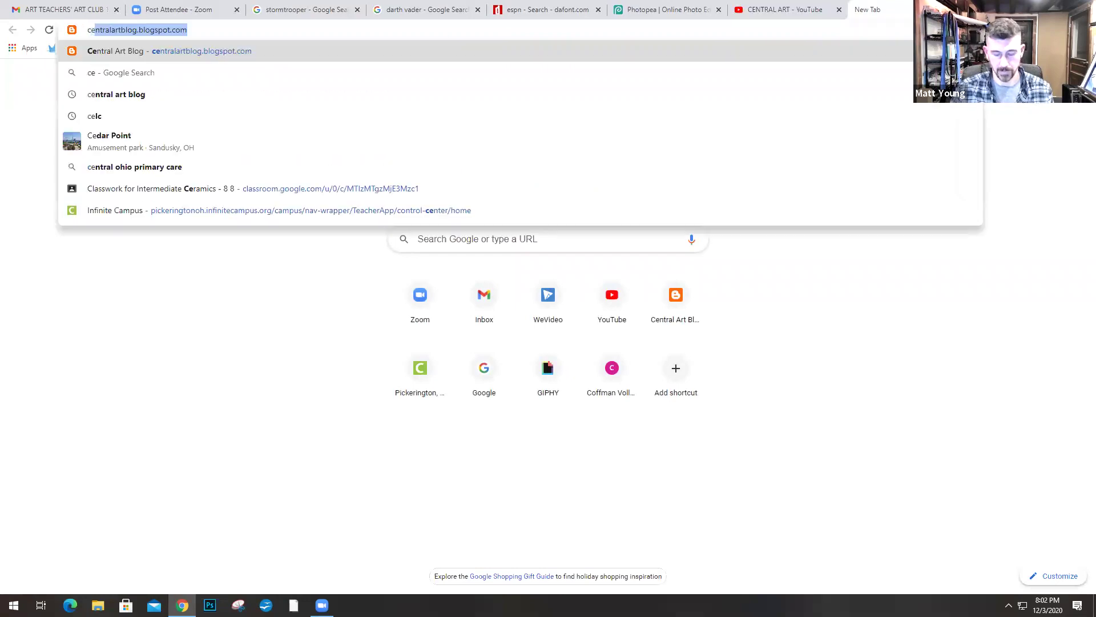
{"action": "key", "text": "Return"}
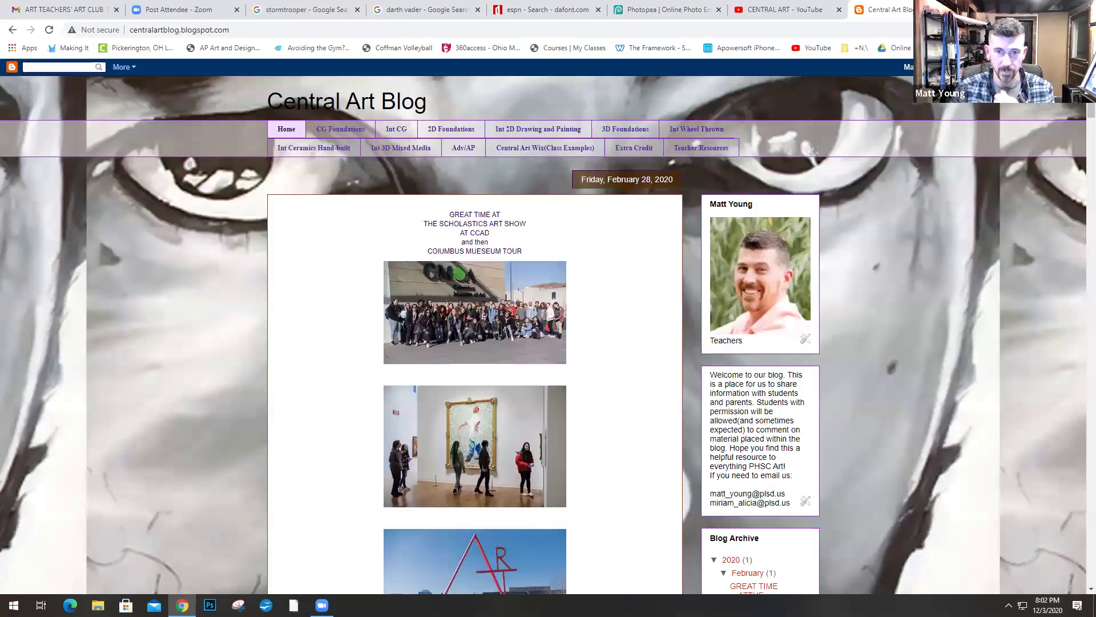
{"action": "left_click", "coordinate": [560, 148]}
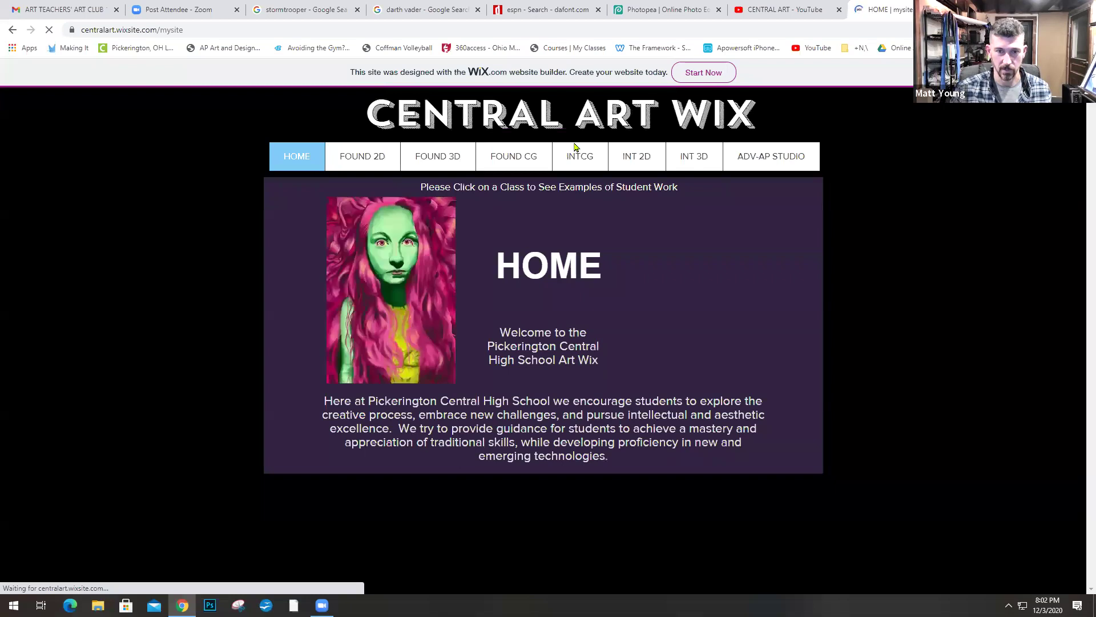
{"action": "mouse_move", "coordinate": [521, 163]}
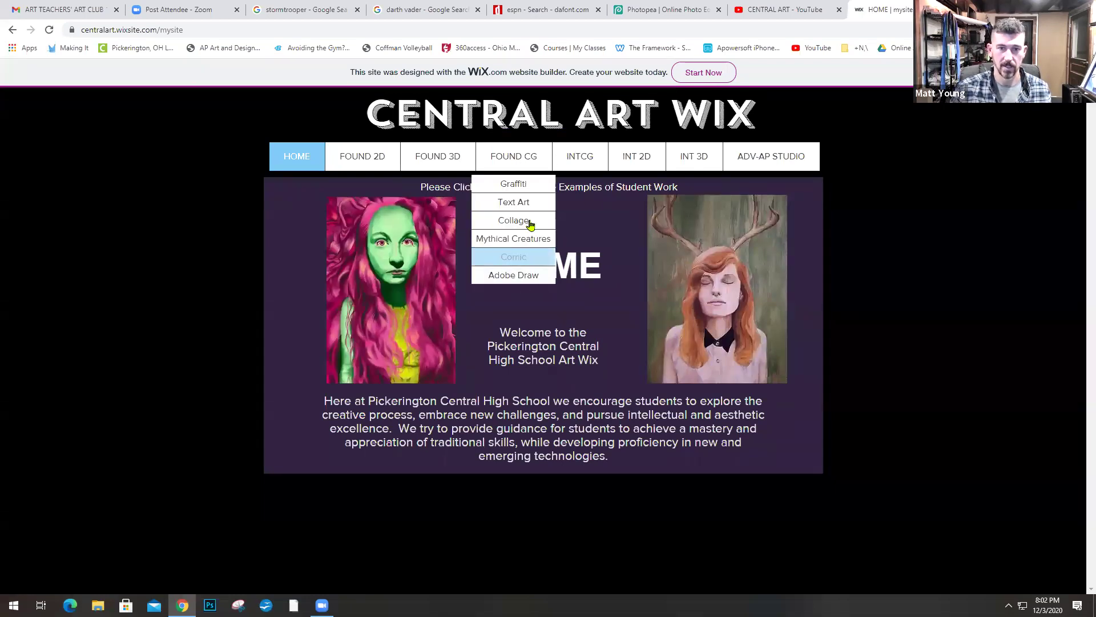
{"action": "left_click", "coordinate": [514, 203]}
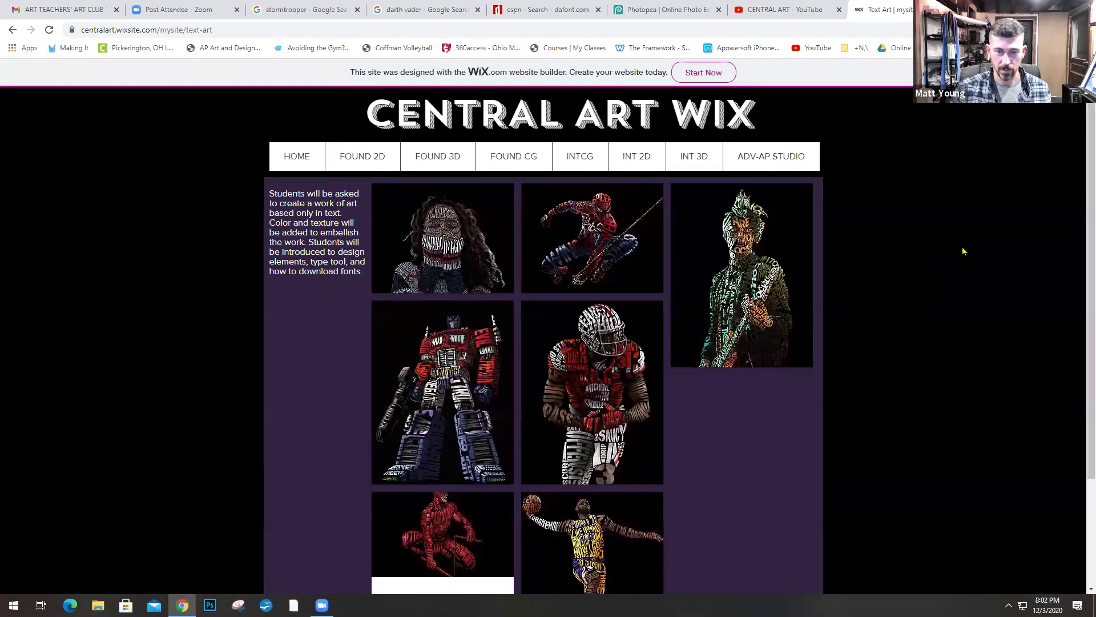
Step: Examine the enlarged student text art examples one by one, from the curly-haired portrait through to the LeBron piece
{"action": "left_click", "coordinate": [443, 257]}
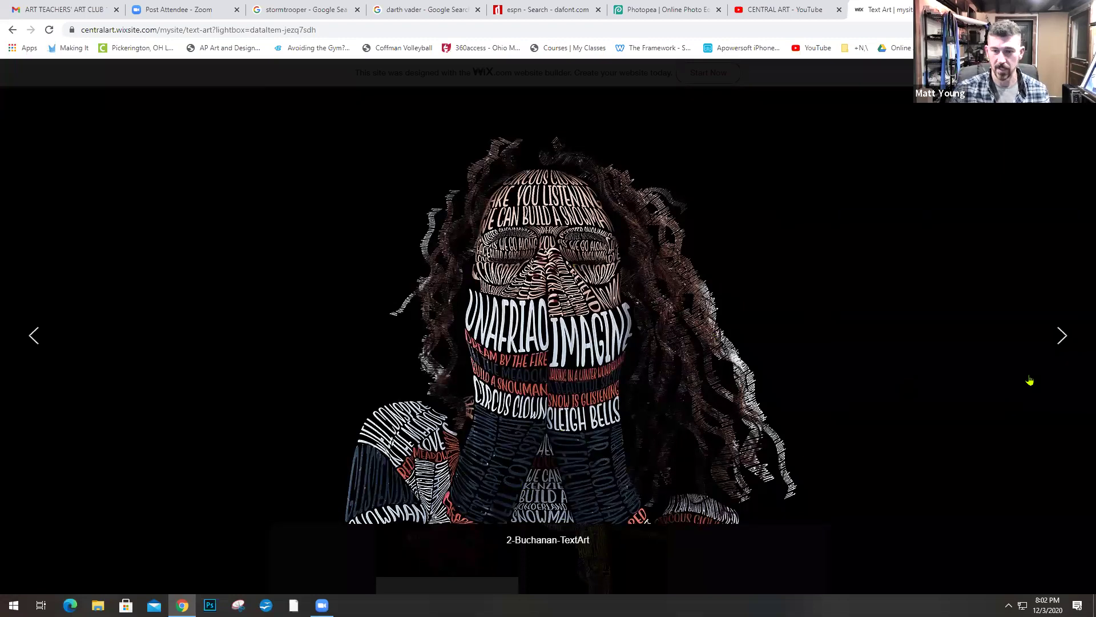
{"action": "left_click", "coordinate": [1062, 338]}
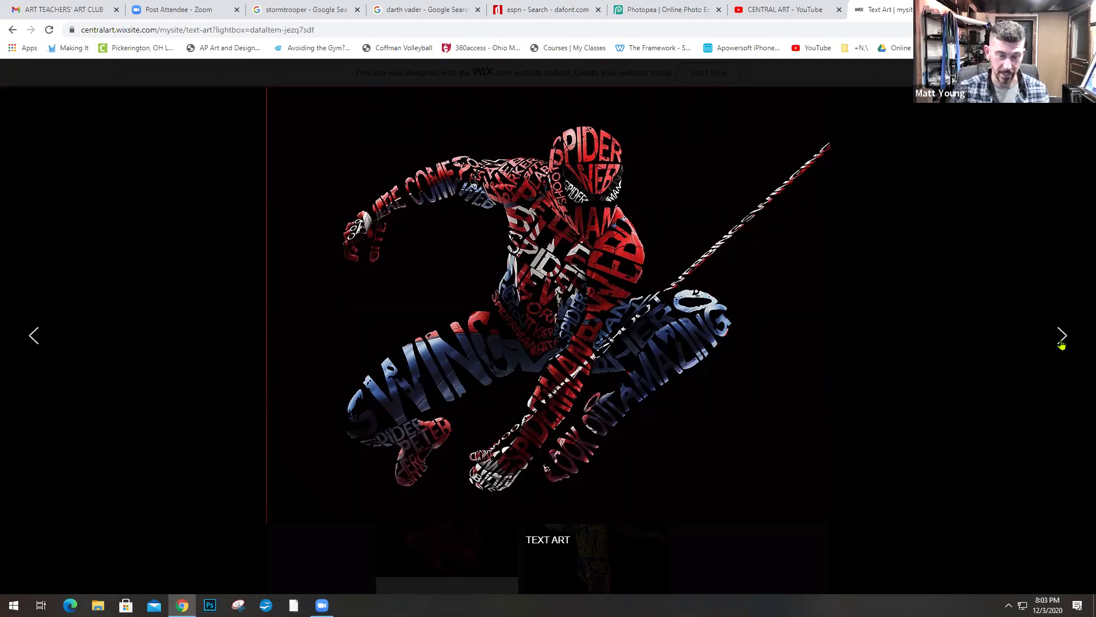
{"action": "left_click", "coordinate": [1061, 343]}
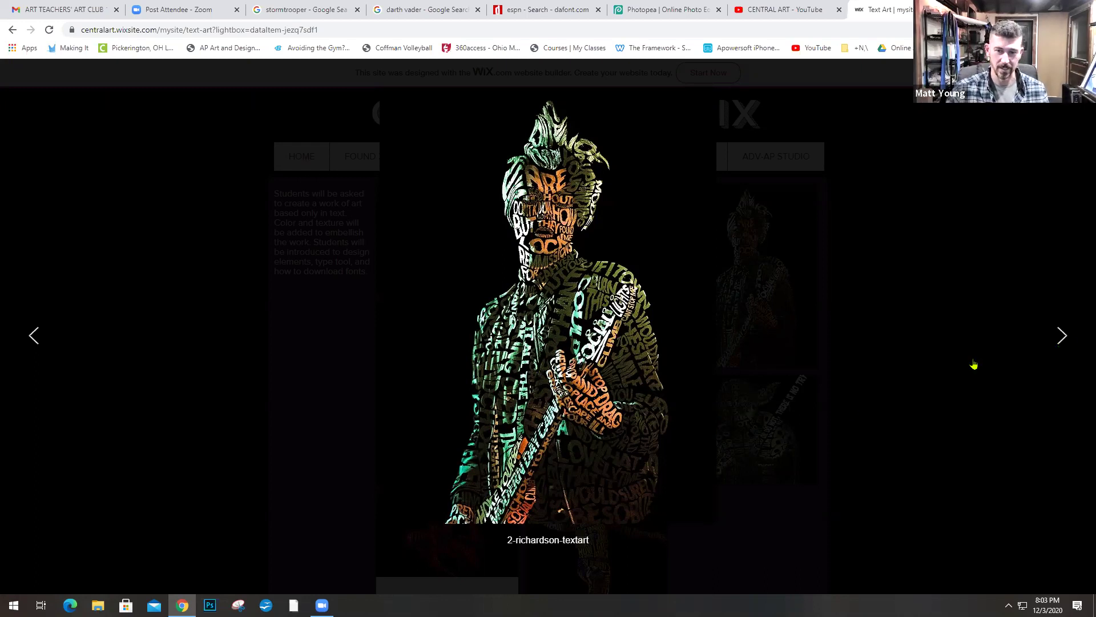
{"action": "left_click", "coordinate": [1063, 340]}
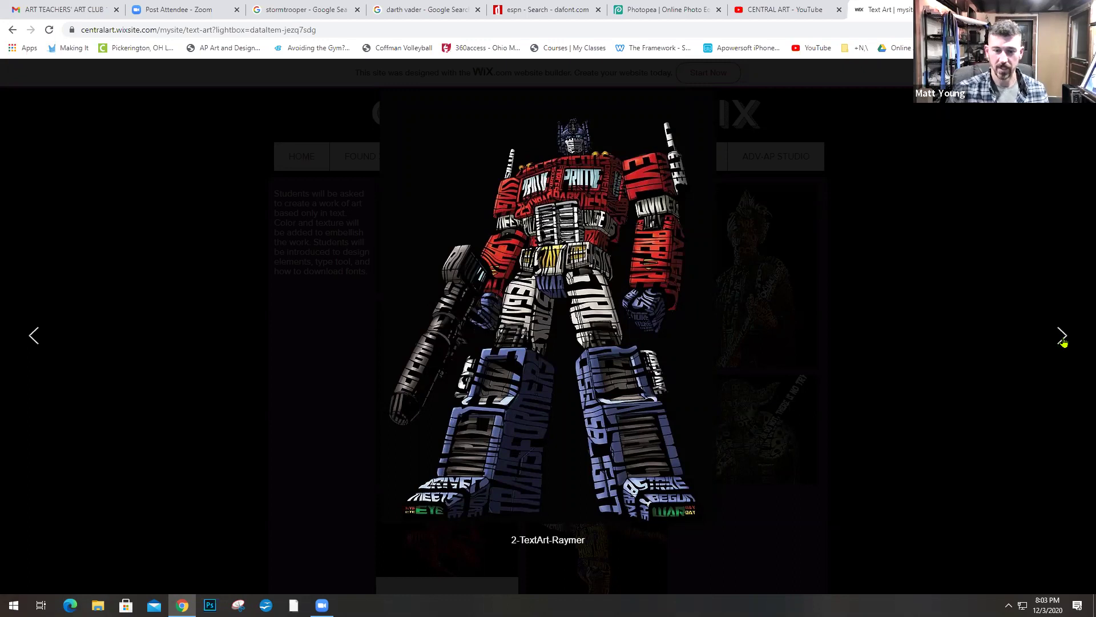
{"action": "left_click", "coordinate": [1065, 341]}
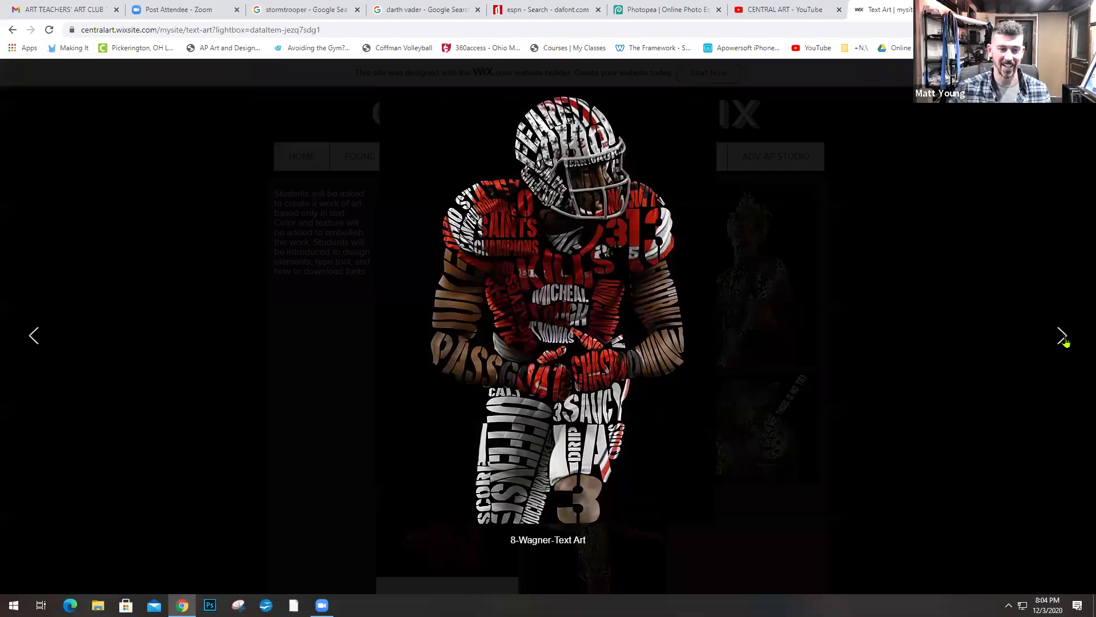
{"action": "left_click", "coordinate": [1064, 339]}
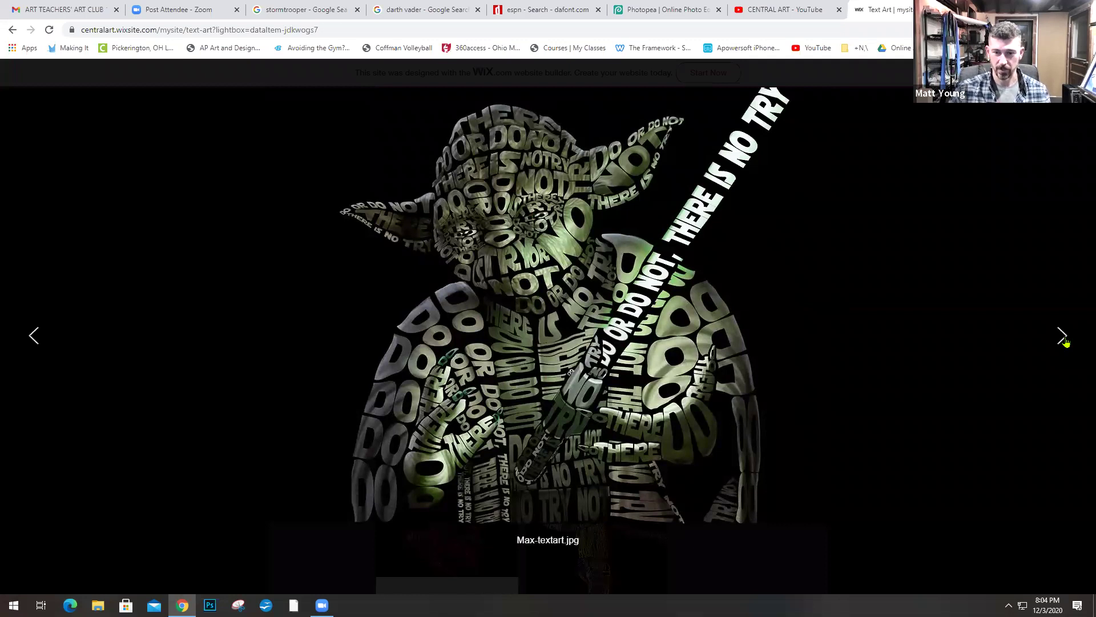
{"action": "left_click", "coordinate": [1063, 337]}
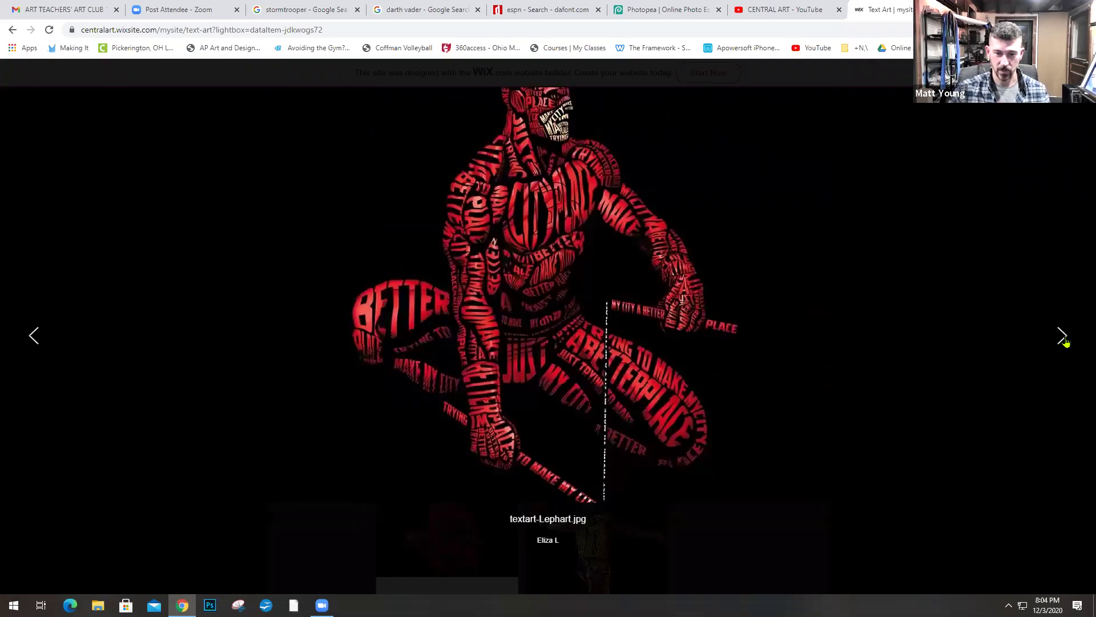
{"action": "left_click", "coordinate": [1064, 338]}
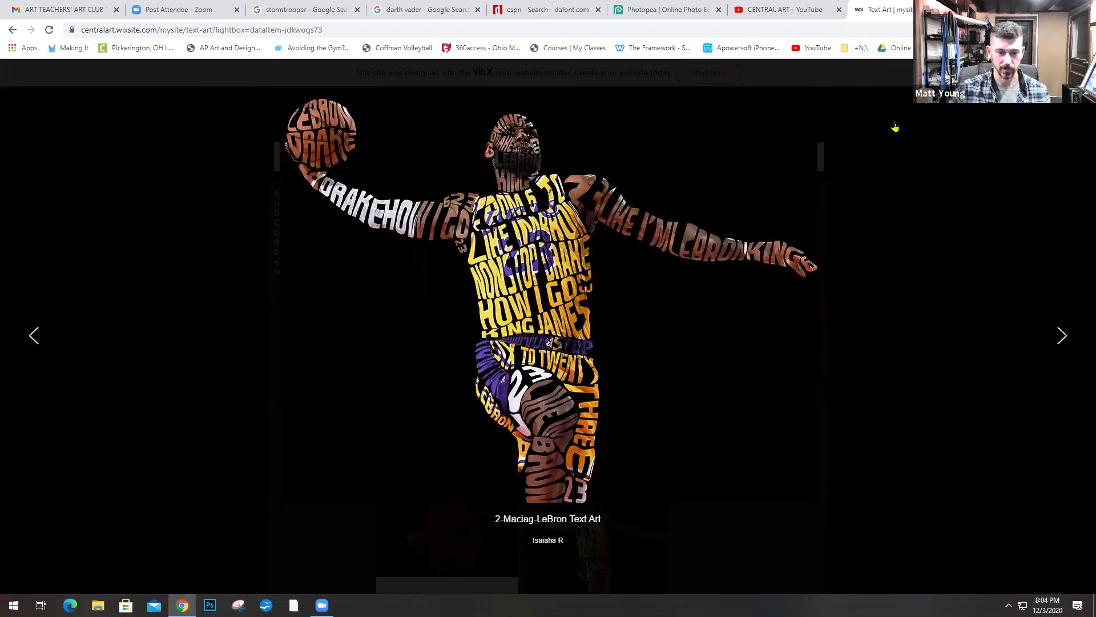
Step: Compare the finished LeBron text art in Photopea with the enlarged student LeBron example, and return to the Text Art gallery
{"action": "left_click", "coordinate": [708, 12]}
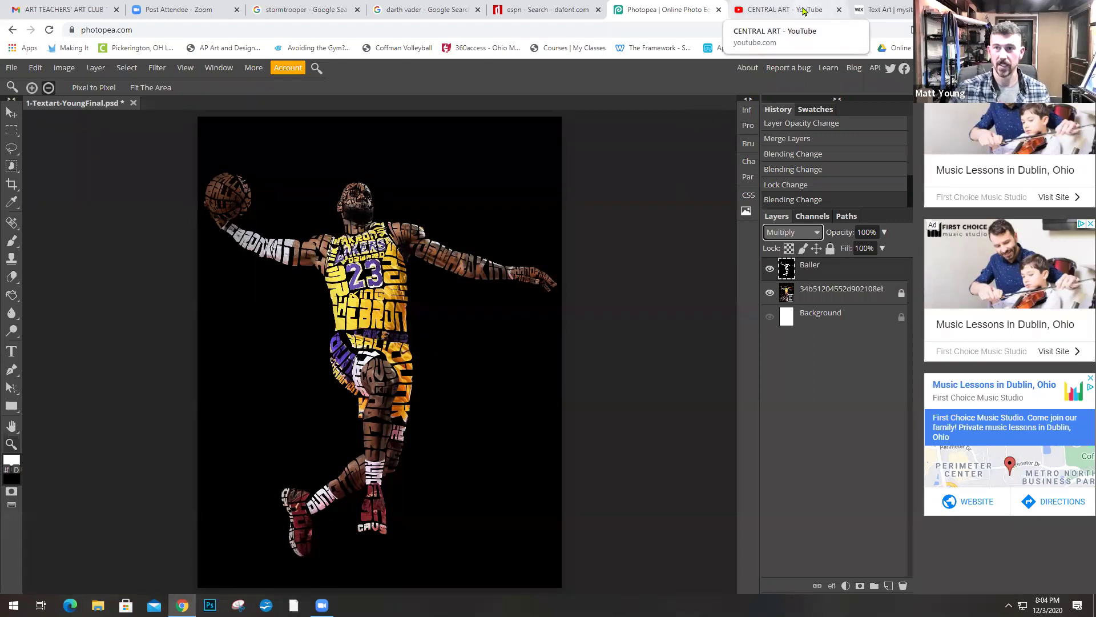
{"action": "left_click", "coordinate": [879, 10]}
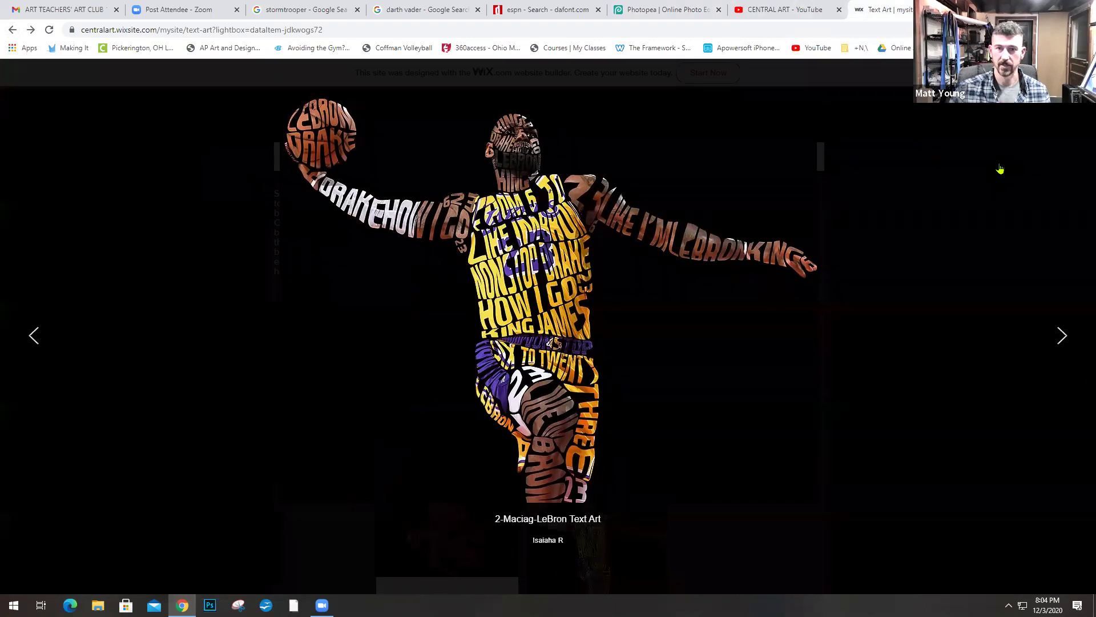
{"action": "left_click", "coordinate": [14, 30]}
Step: Browse the Found CG project galleries in order: Graffiti, Text Art, Collage, Mythical Creatures, Comic and Adobe Draw
{"action": "mouse_move", "coordinate": [514, 161]}
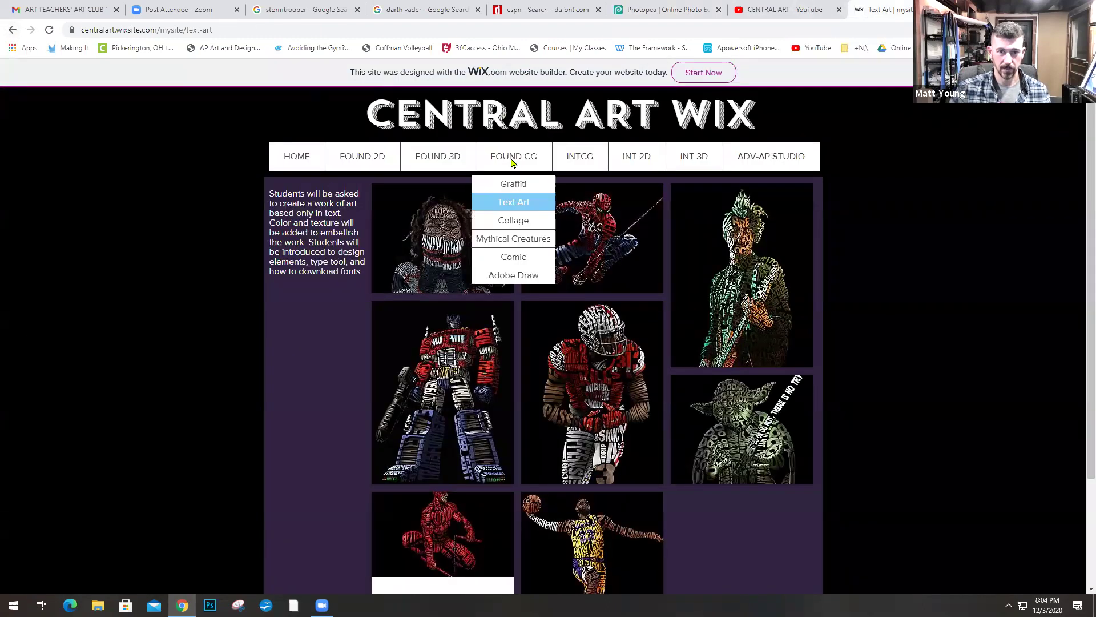
{"action": "left_click", "coordinate": [514, 190]}
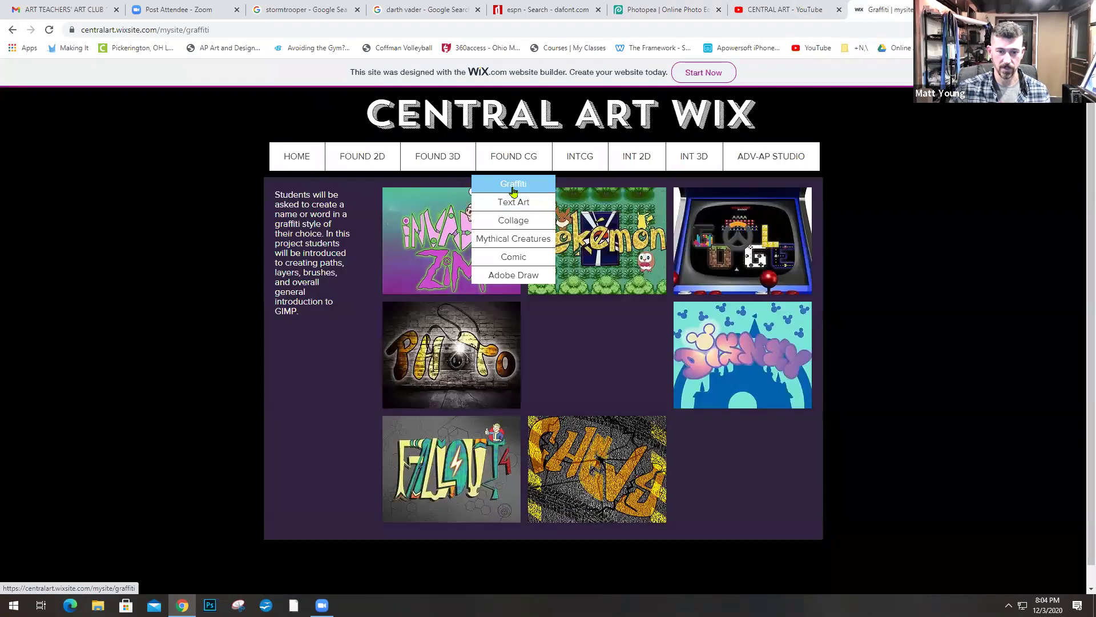
{"action": "left_click", "coordinate": [521, 210]}
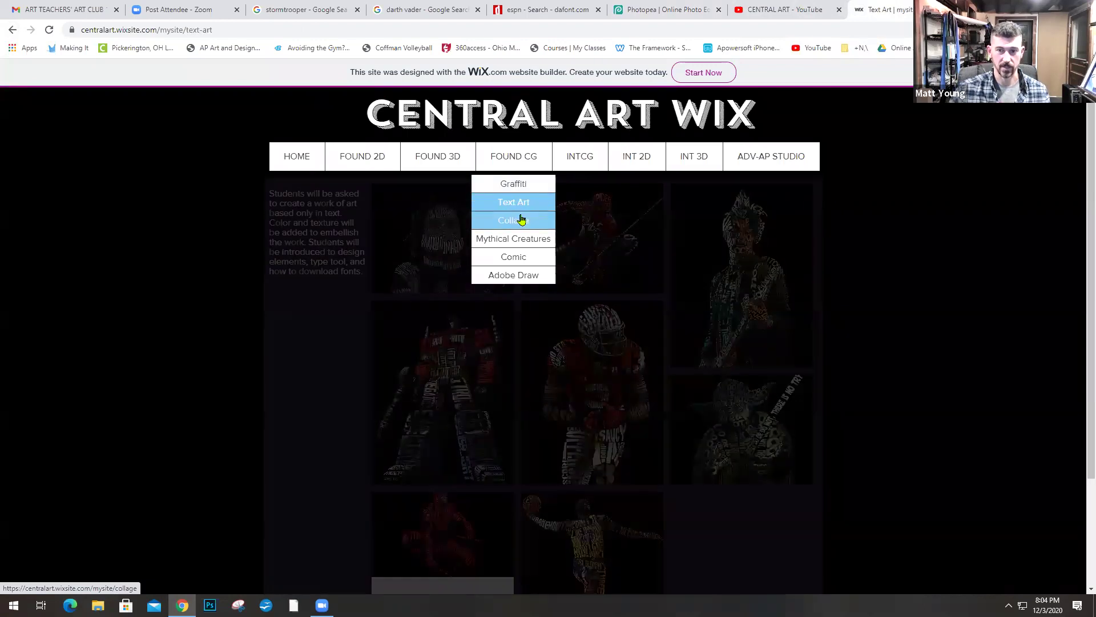
{"action": "left_click", "coordinate": [521, 226]}
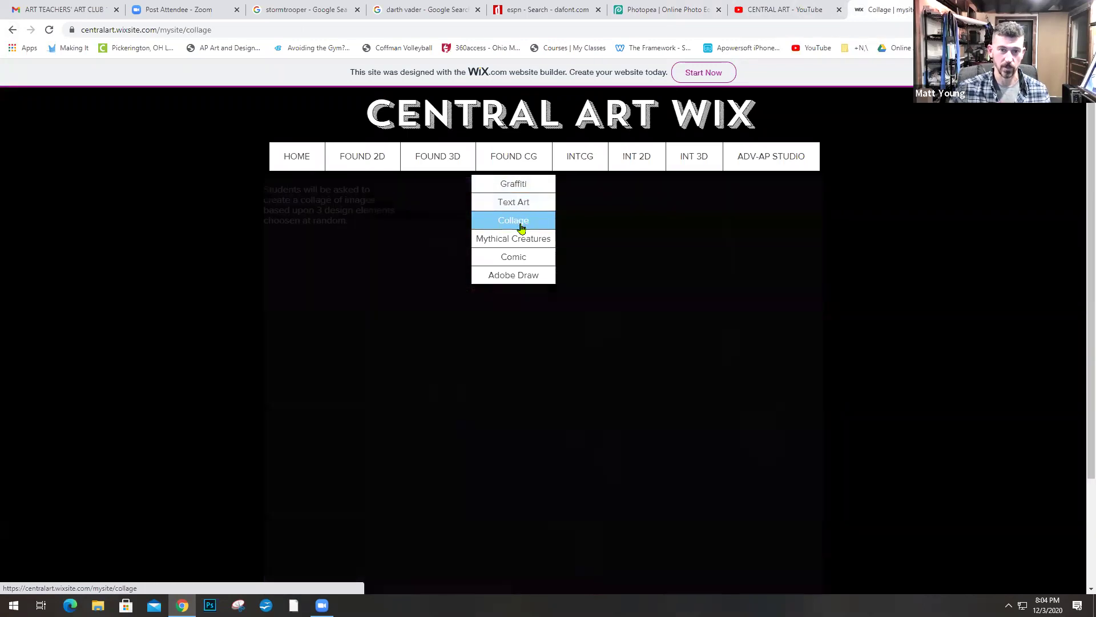
{"action": "left_click", "coordinate": [522, 244]}
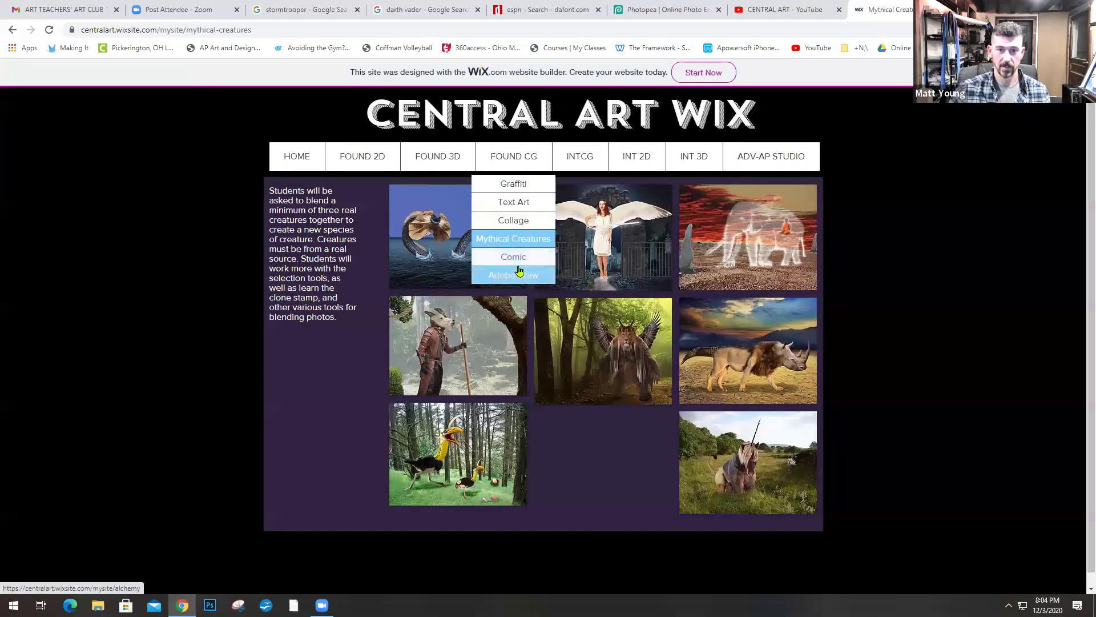
{"action": "left_click", "coordinate": [514, 258]}
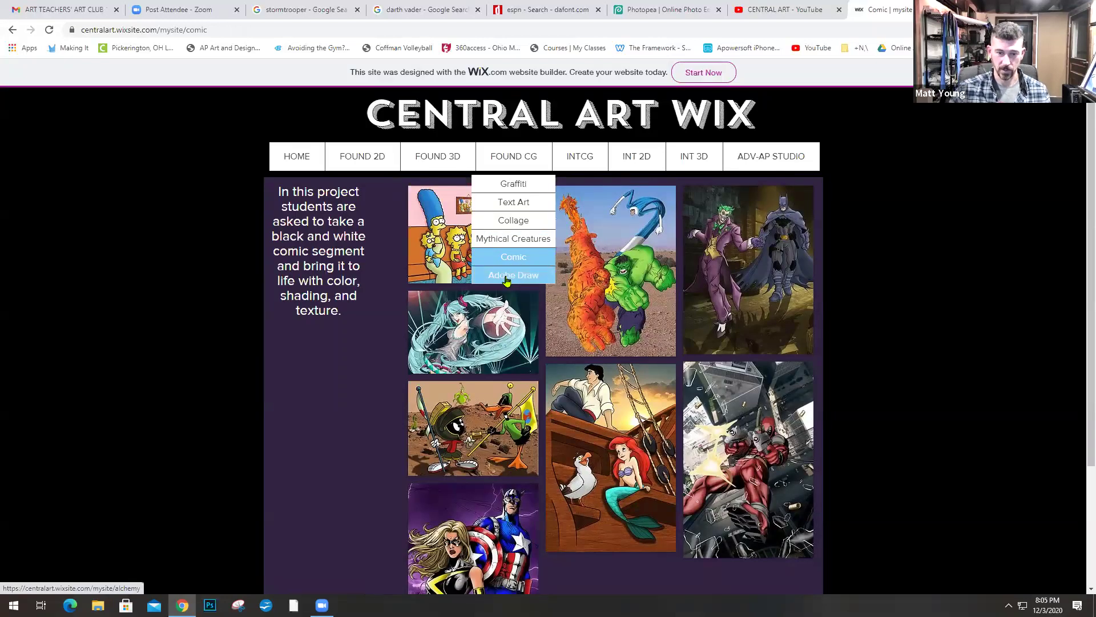
{"action": "left_click", "coordinate": [507, 277]}
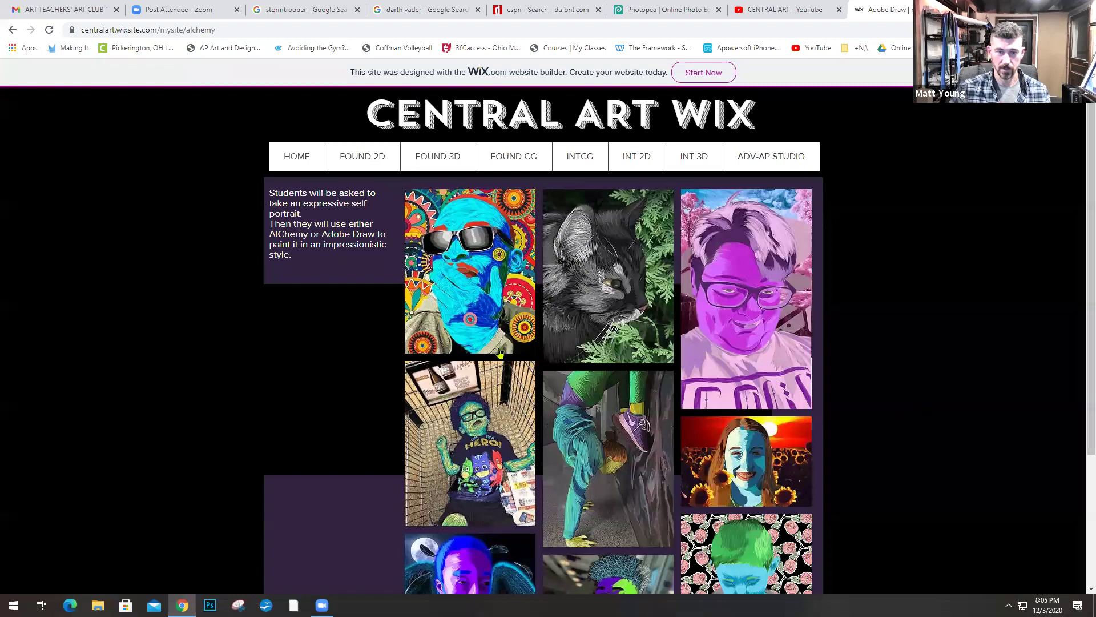
Step: View the first three Adobe Draw examples enlarged, from the sunglasses portrait through the cat to the purple portrait, and close the enlarged view
{"action": "left_click", "coordinate": [461, 300]}
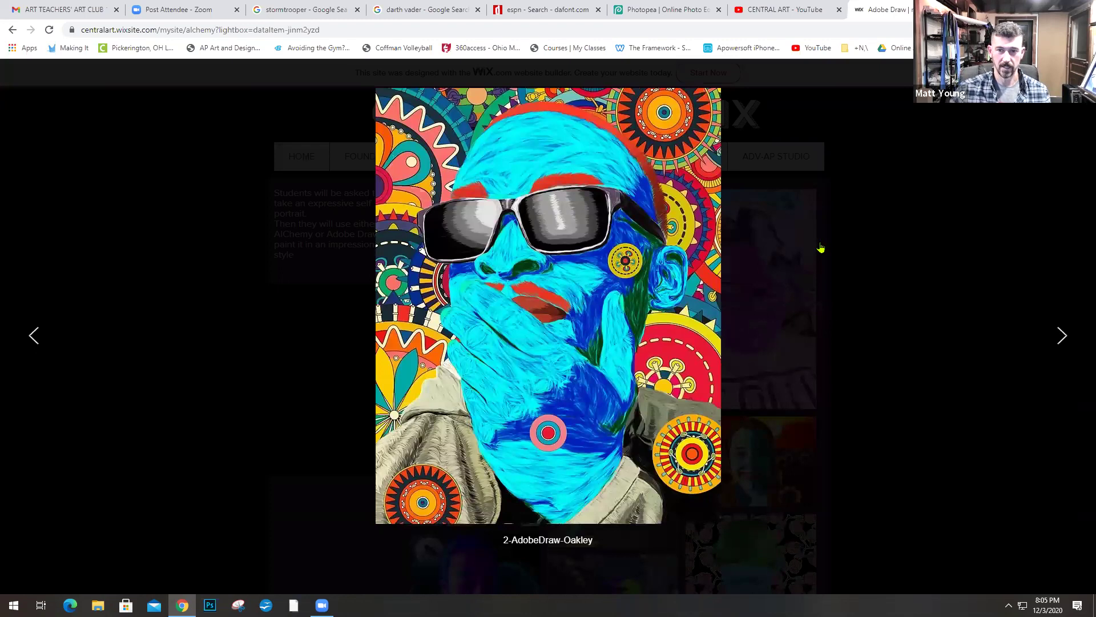
{"action": "left_click", "coordinate": [1064, 338]}
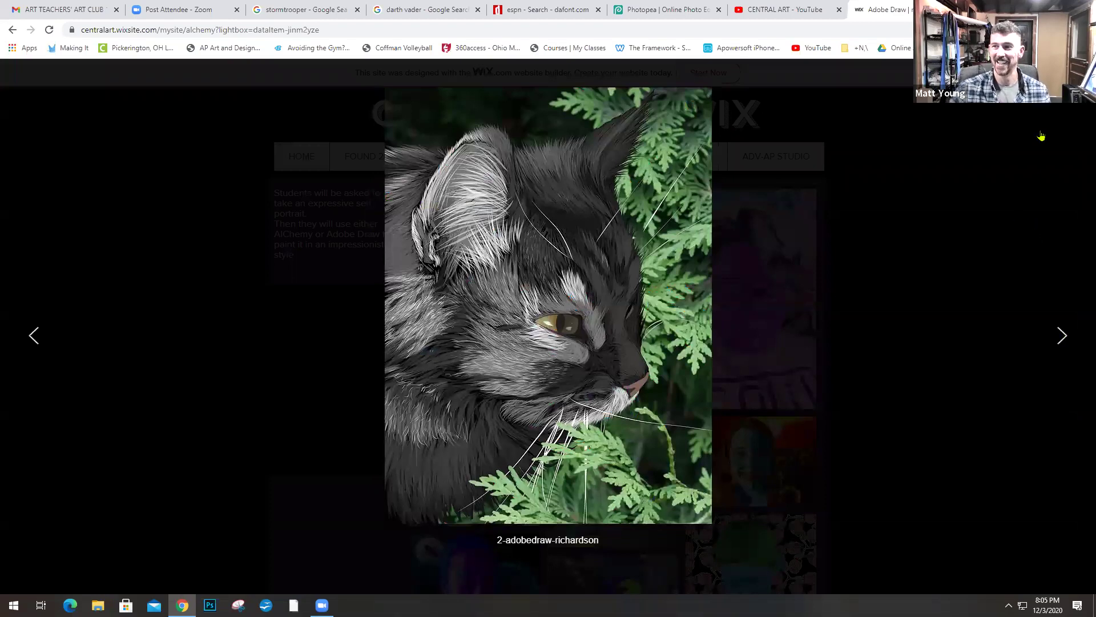
{"action": "key", "text": "Right"}
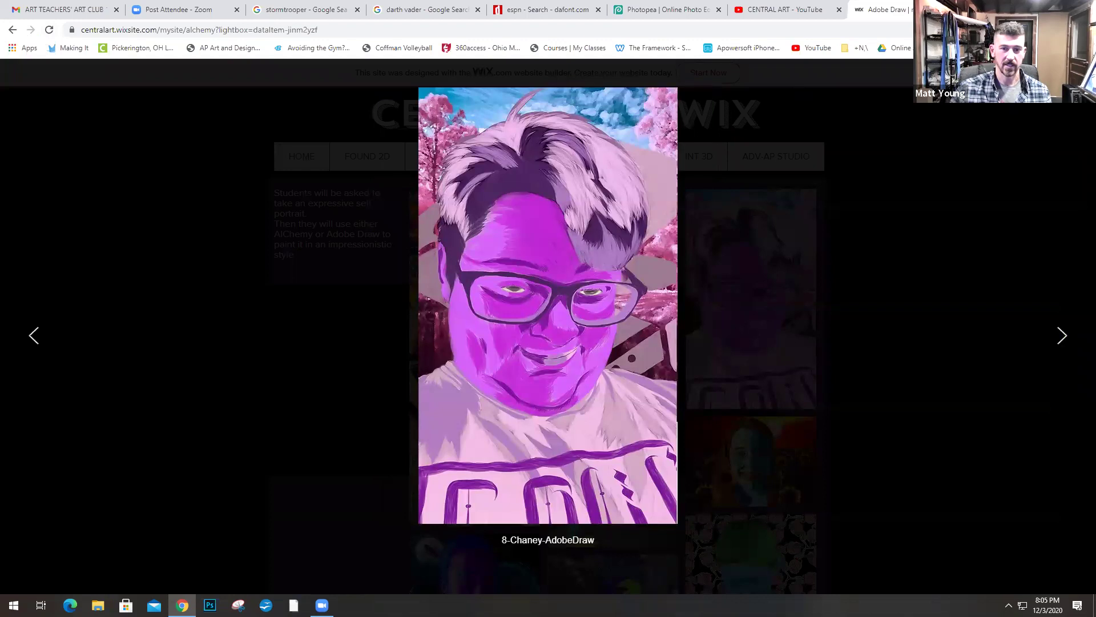
{"action": "key", "text": "Escape"}
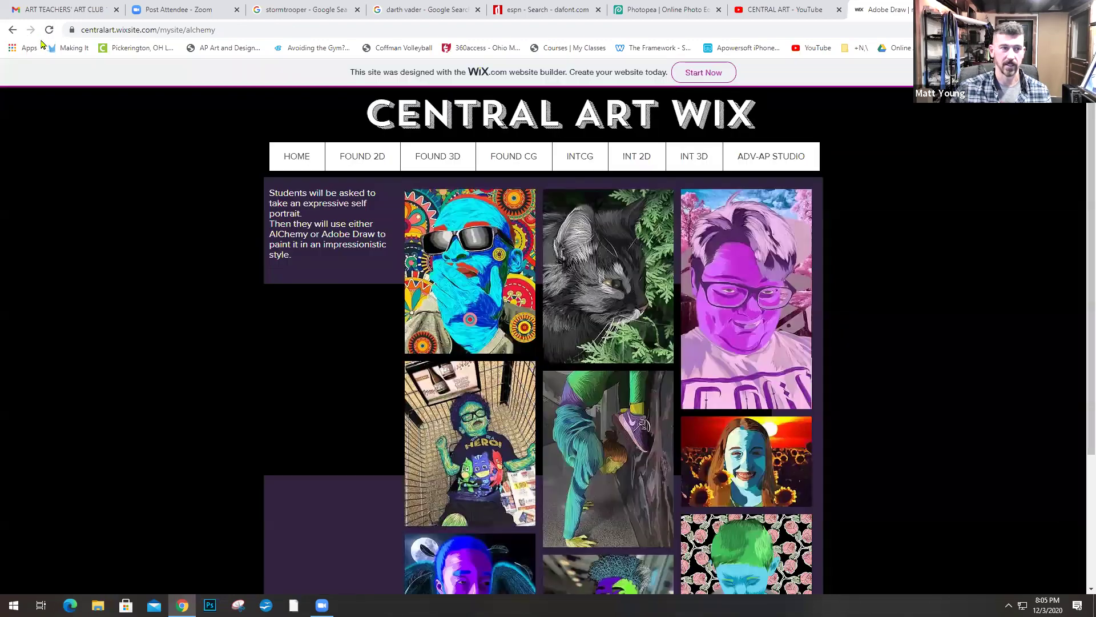
Step: Return to the Central Art Blog through the browsing history and open its CG Foundations page
{"action": "left_click", "coordinate": [13, 33]}
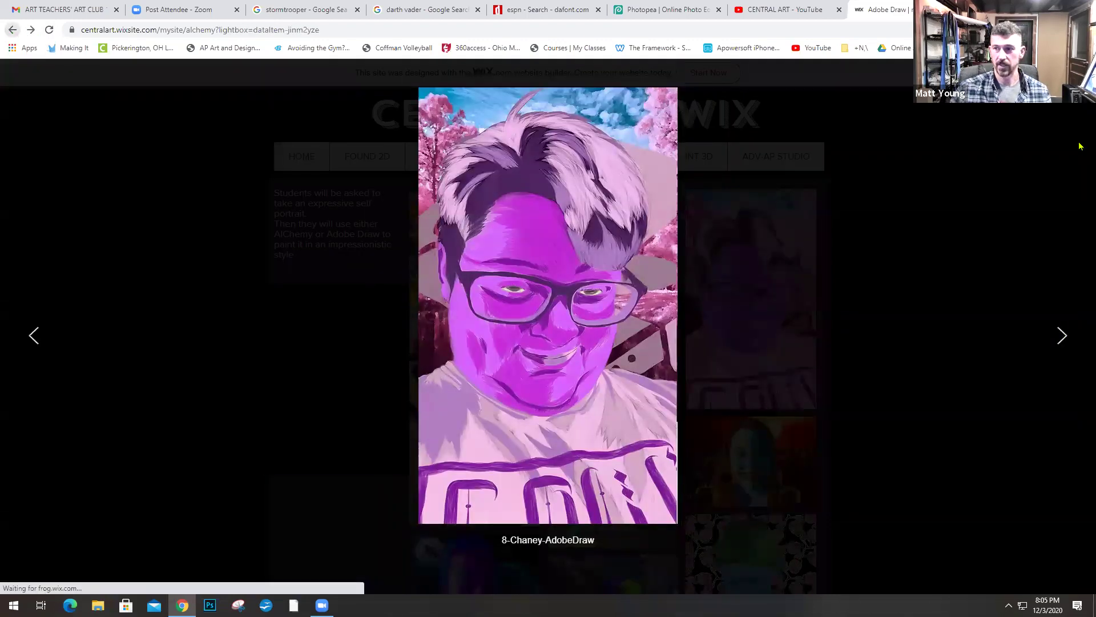
{"action": "key", "text": "Escape"}
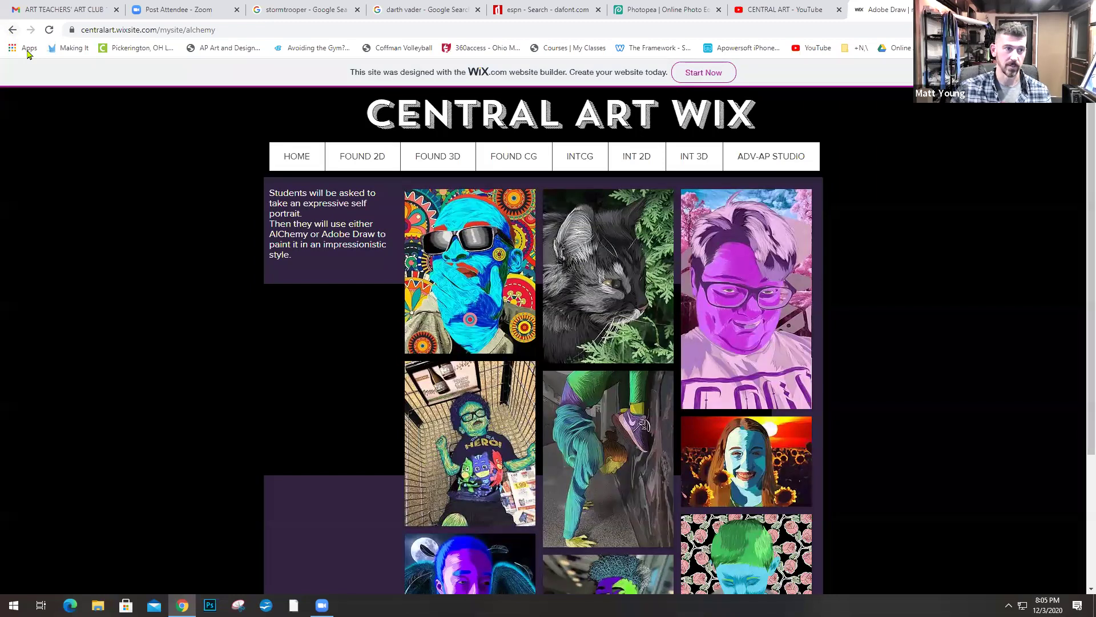
{"action": "right_click", "coordinate": [13, 30]}
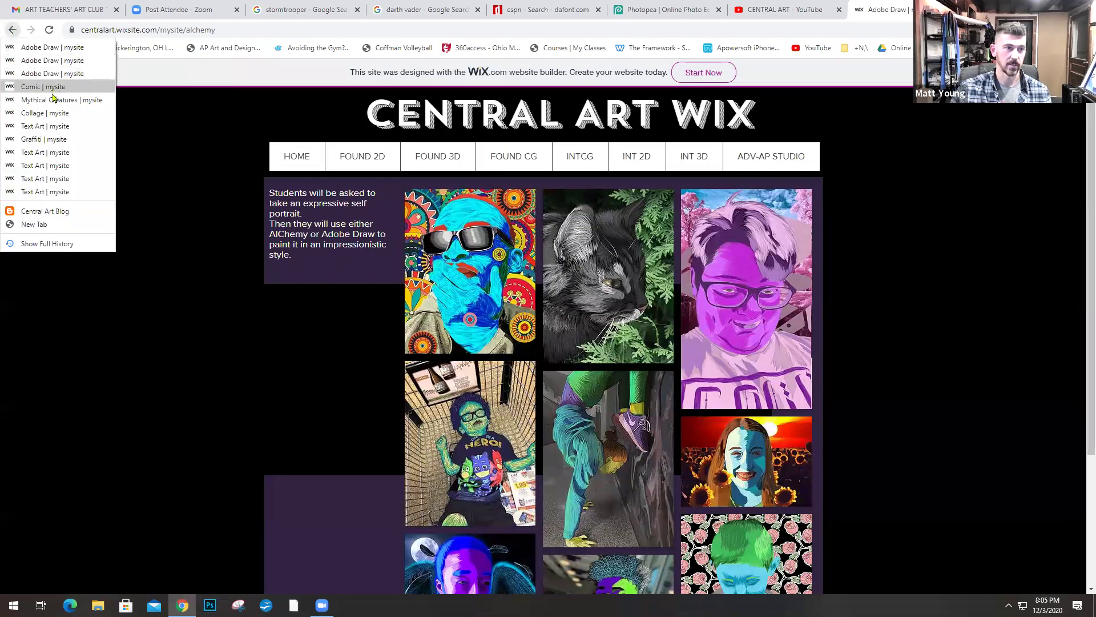
{"action": "left_click", "coordinate": [67, 210]}
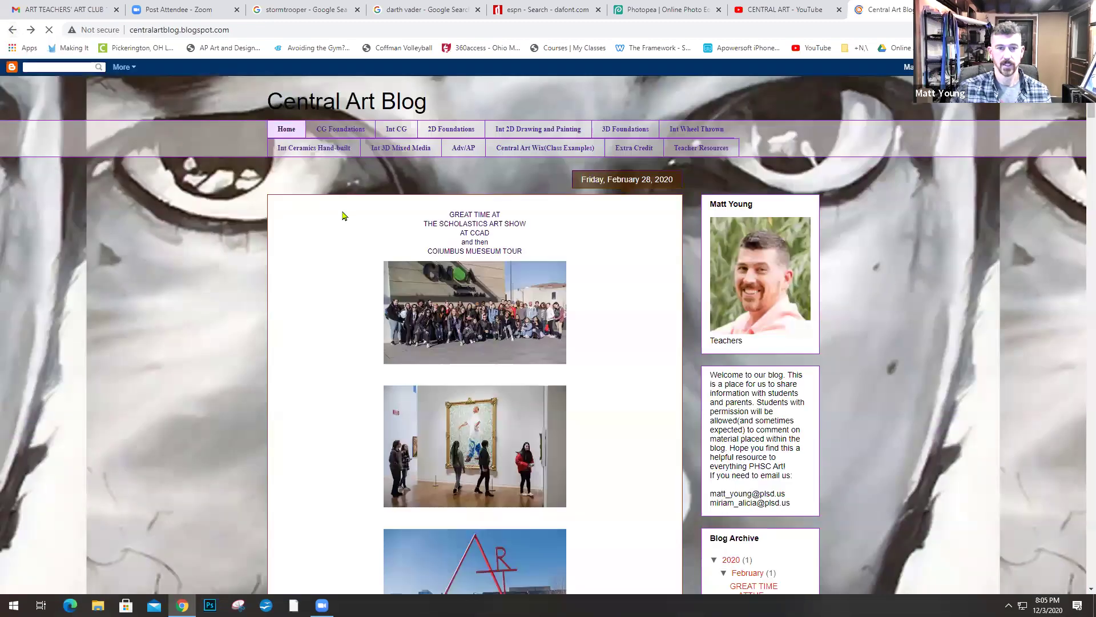
{"action": "left_click", "coordinate": [321, 130]}
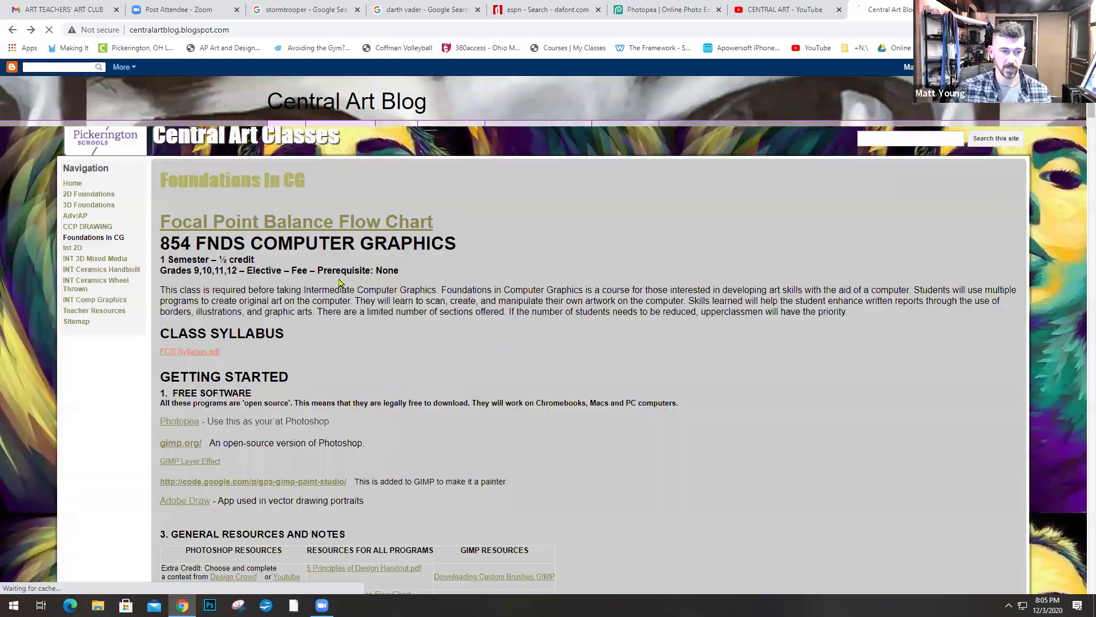
Step: Open the Phrase Art Handout Photoshop CC from the 1.2 Phrase Art section and skim its instructions
{"action": "scroll", "coordinate": [340, 281], "scroll_direction": "down", "scroll_amount": 15}
{"action": "scroll", "coordinate": [340, 281], "scroll_direction": "down", "scroll_amount": 6}
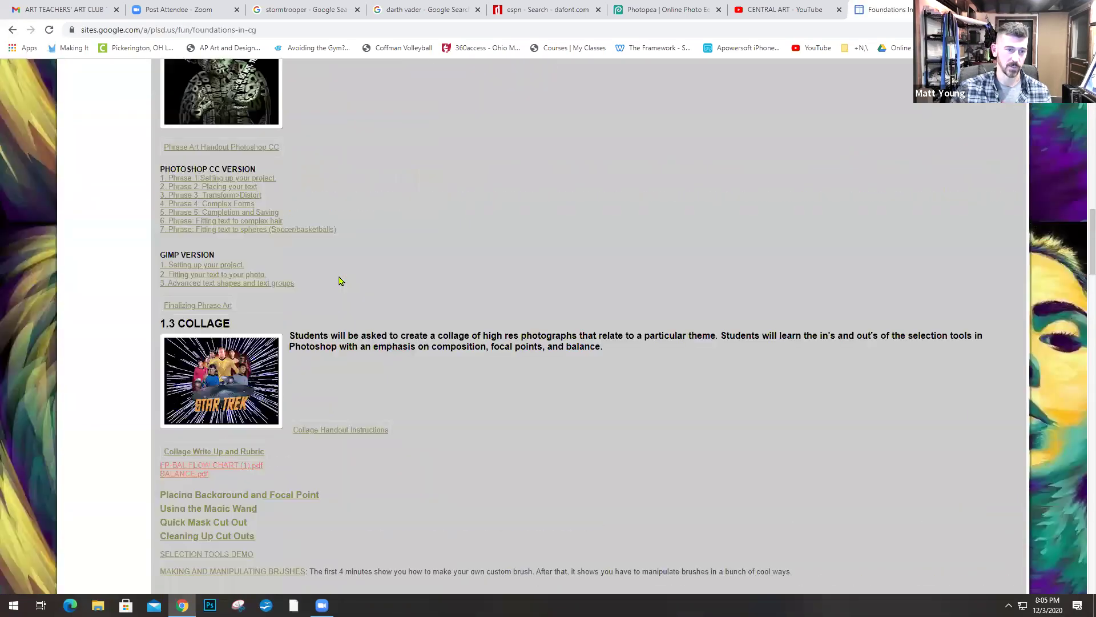
{"action": "scroll", "coordinate": [340, 281], "scroll_direction": "up", "scroll_amount": 1}
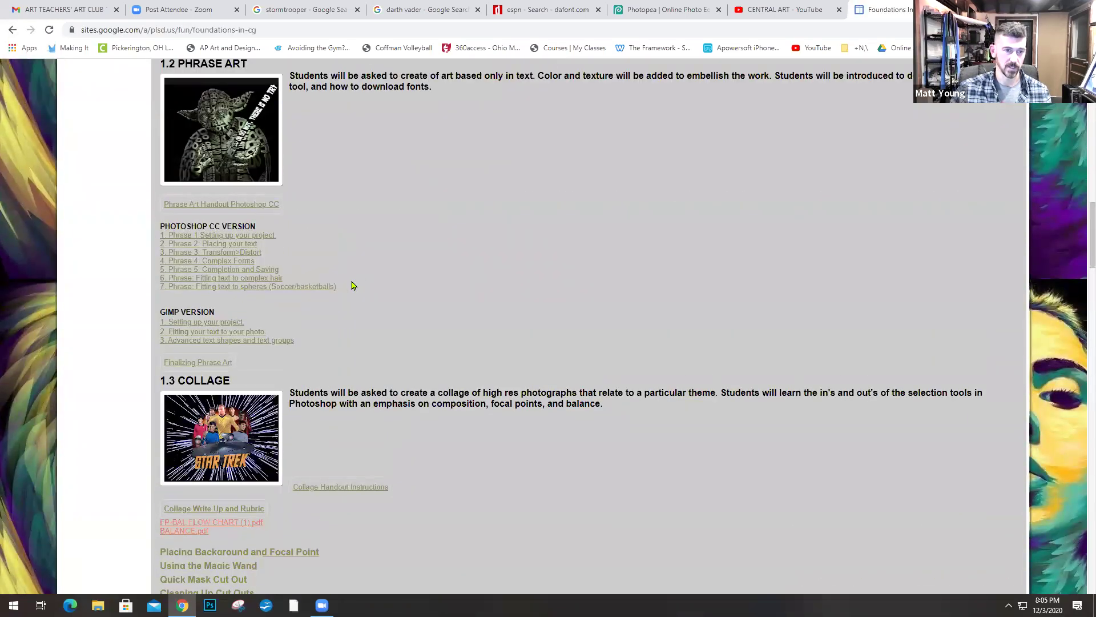
{"action": "left_click", "coordinate": [210, 206]}
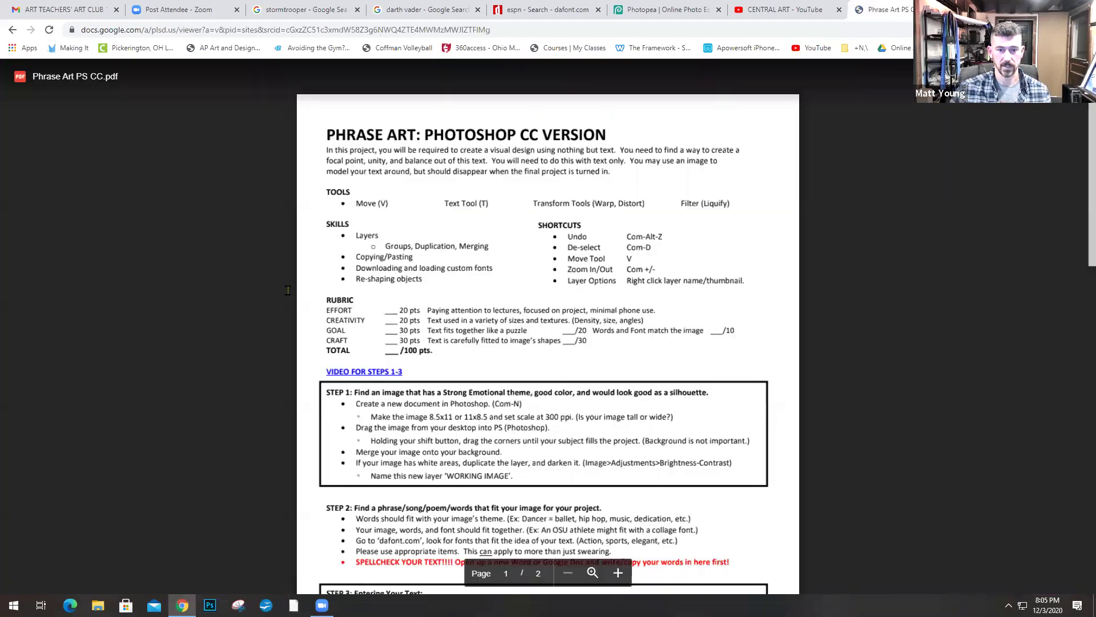
{"action": "scroll", "coordinate": [368, 248], "scroll_direction": "down", "scroll_amount": 6}
{"action": "scroll", "coordinate": [368, 248], "scroll_direction": "up", "scroll_amount": 6}
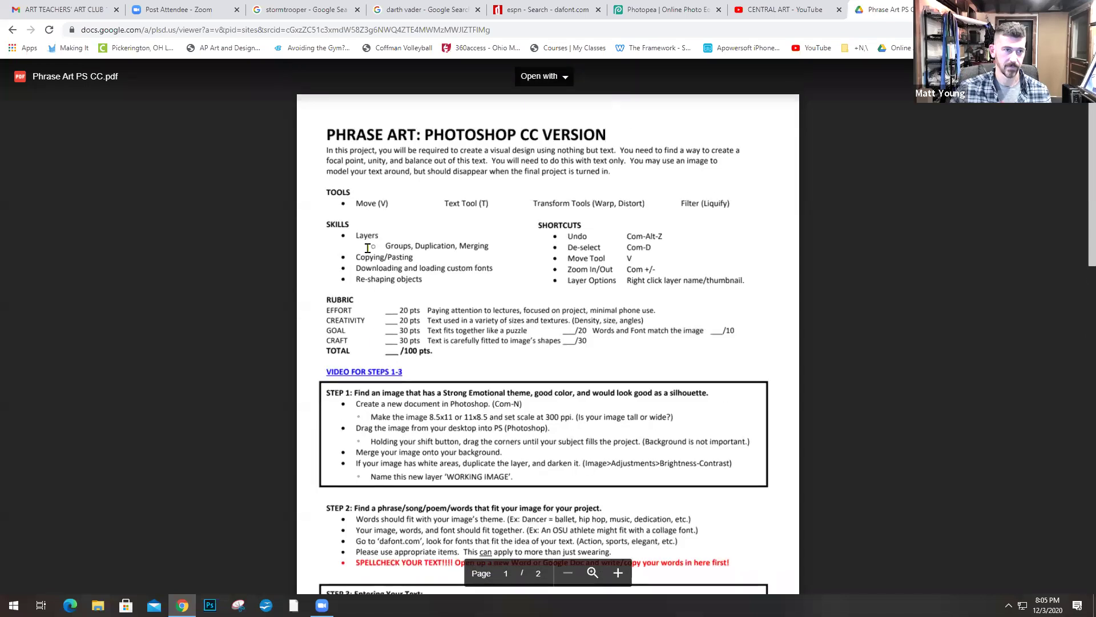
Step: Go back to the Foundations In CG page and review the Photoshop CC and GIMP tutorial links under 1.2 Phrase Art
{"action": "left_click", "coordinate": [11, 31]}
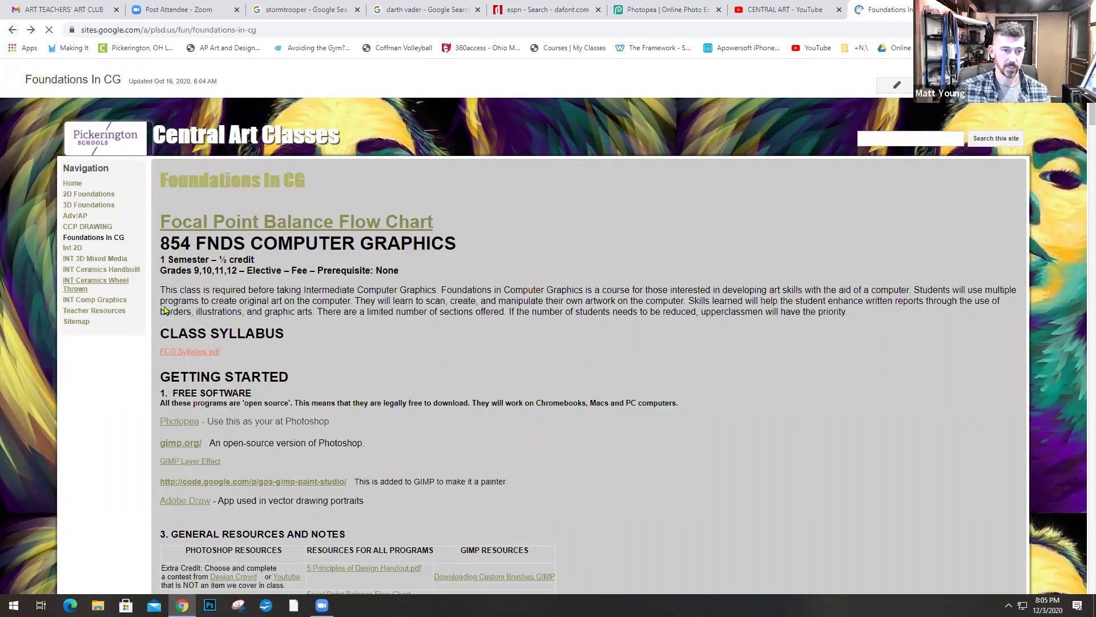
{"action": "scroll", "coordinate": [224, 282], "scroll_direction": "down", "scroll_amount": 1}
{"action": "scroll", "coordinate": [225, 284], "scroll_direction": "up", "scroll_amount": 7}
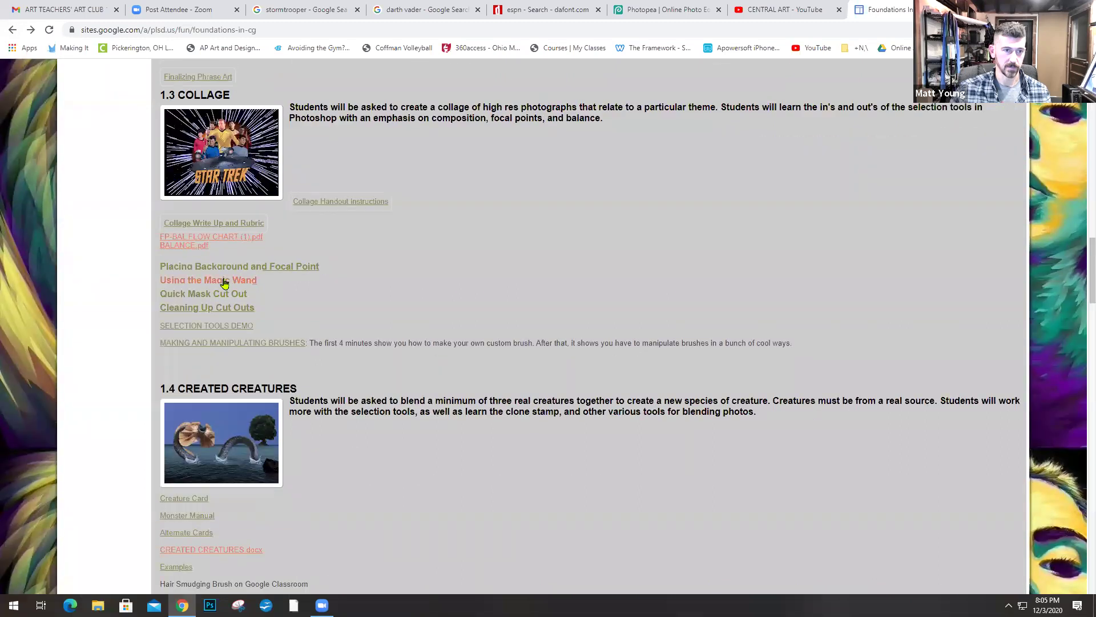
{"action": "scroll", "coordinate": [225, 286], "scroll_direction": "up", "scroll_amount": 5}
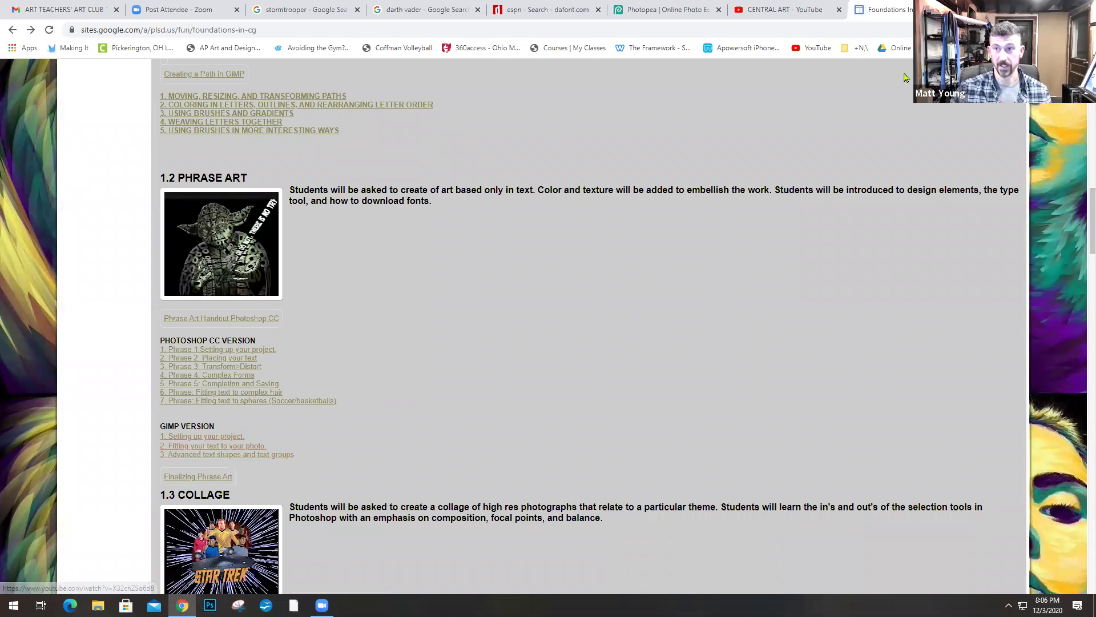
Step: Switch to the CENTRAL ART YouTube channel and look through its full list of uploaded videos for the text art tutorials
{"action": "left_click", "coordinate": [793, 11]}
{"action": "scroll", "coordinate": [730, 268], "scroll_direction": "down", "scroll_amount": 3}
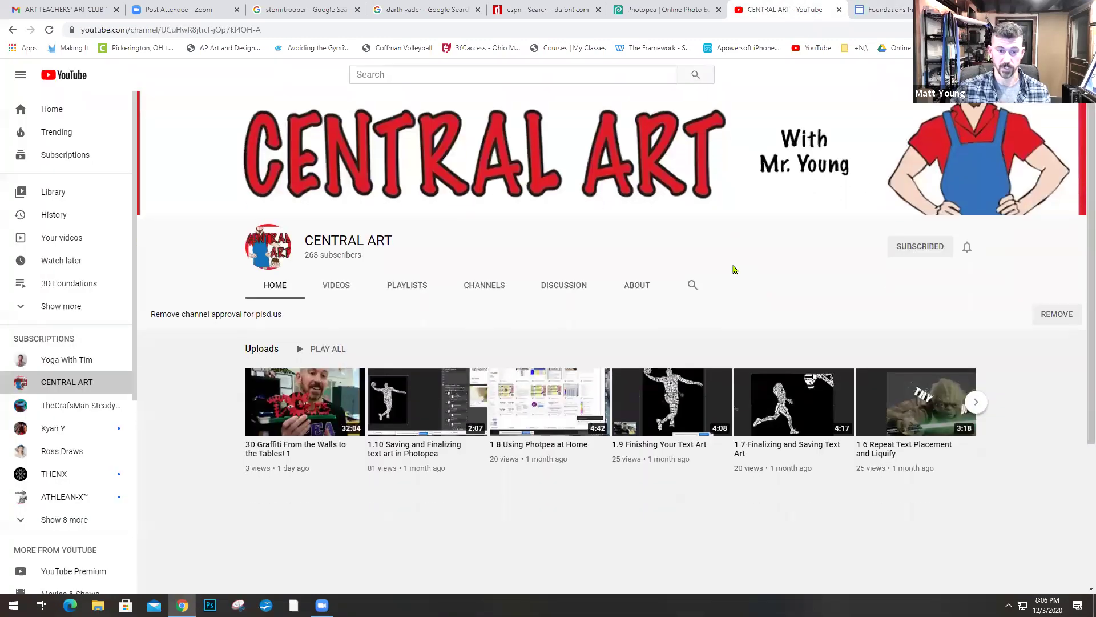
{"action": "scroll", "coordinate": [734, 269], "scroll_direction": "down", "scroll_amount": 1}
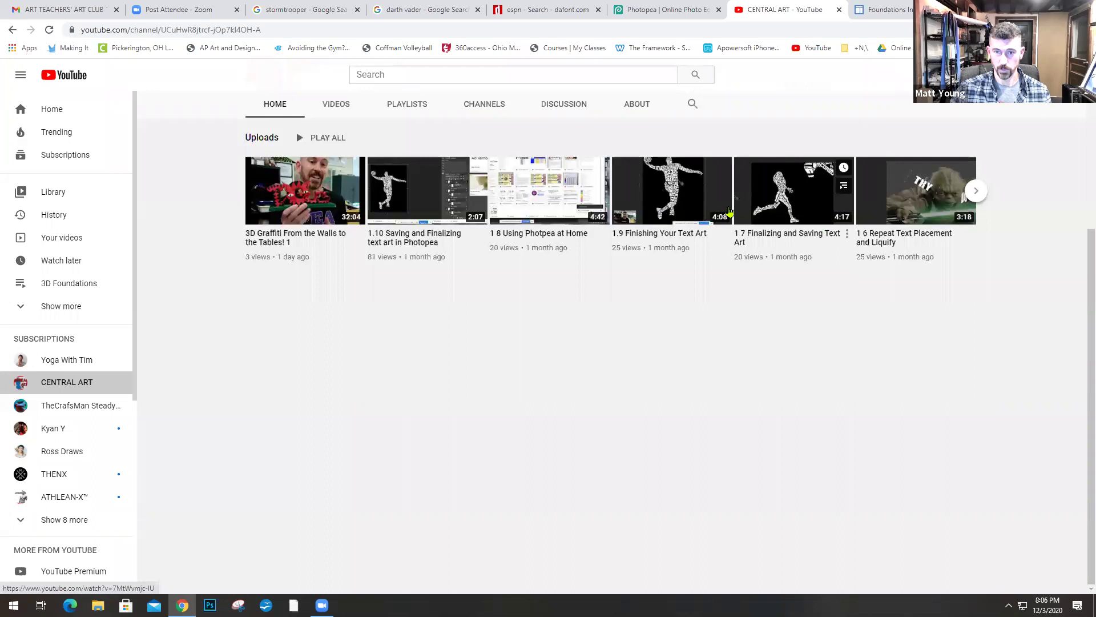
{"action": "left_click", "coordinate": [342, 104]}
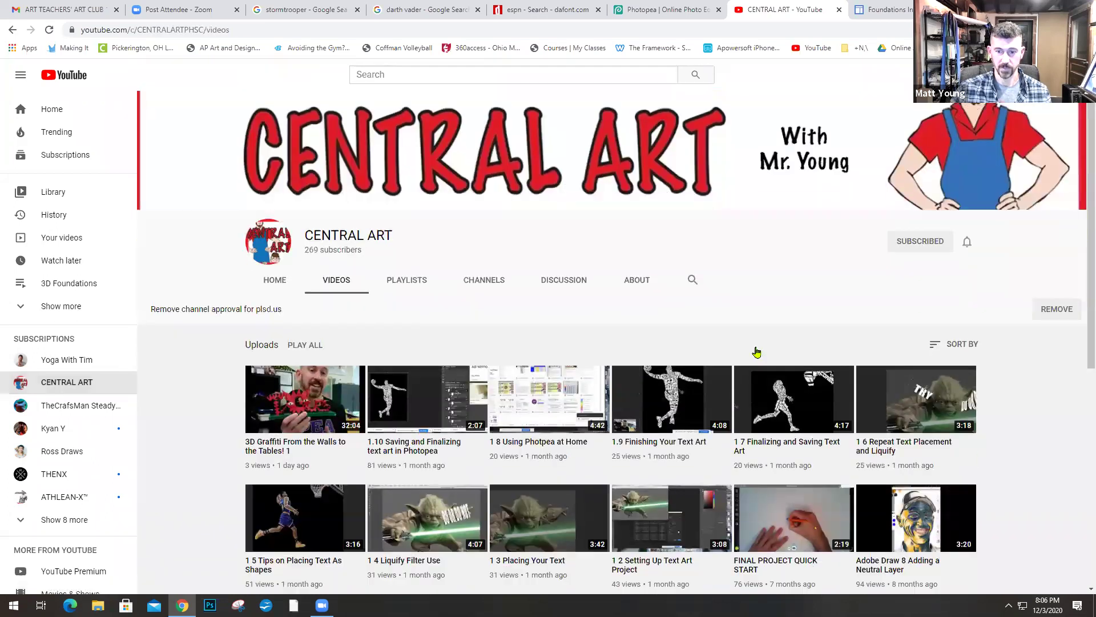
{"action": "scroll", "coordinate": [754, 350], "scroll_direction": "down", "scroll_amount": 4}
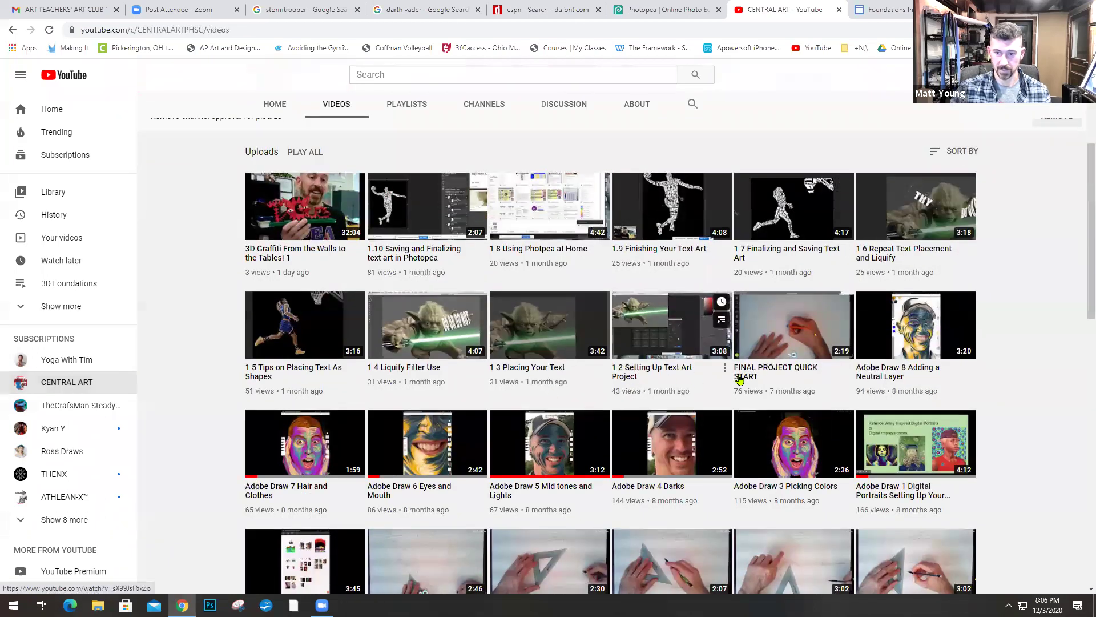
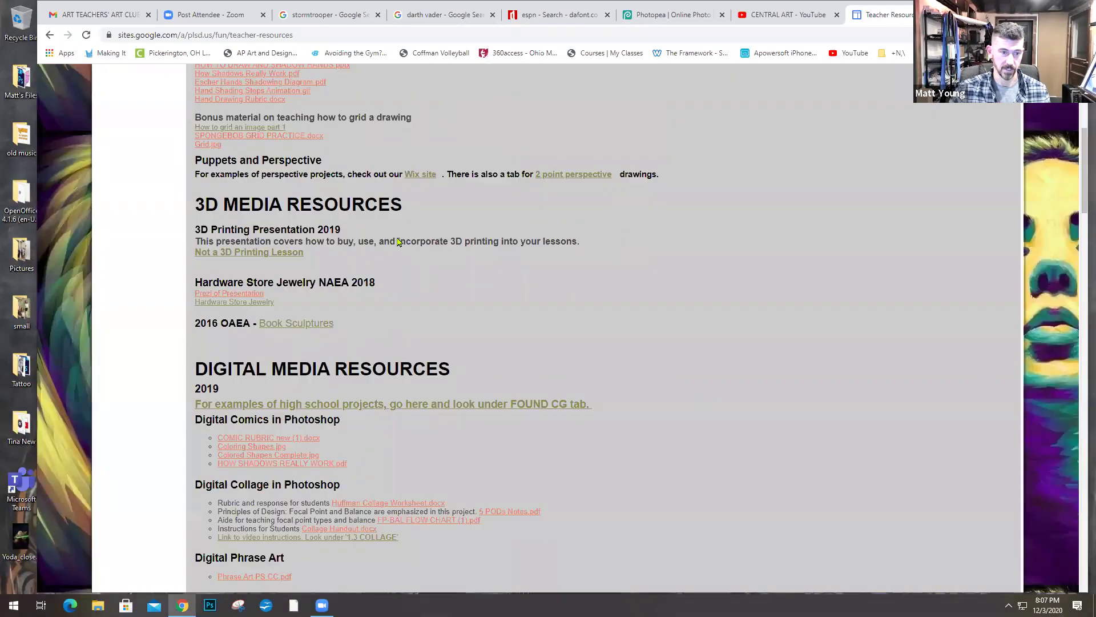
Step: Review the Digital Media Resources section of the Teacher Resources page, including the comics, collage, phrase art and Adobe Draw materials
{"action": "scroll", "coordinate": [399, 242], "scroll_direction": "down", "scroll_amount": 1}
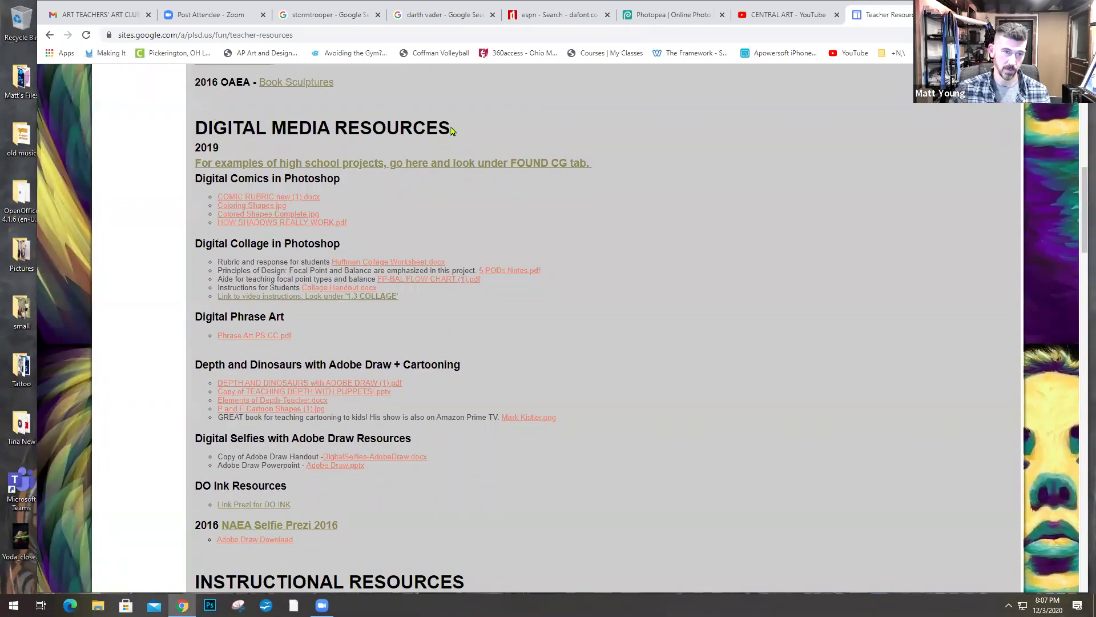
{"action": "scroll", "coordinate": [451, 132], "scroll_direction": "down", "scroll_amount": 1}
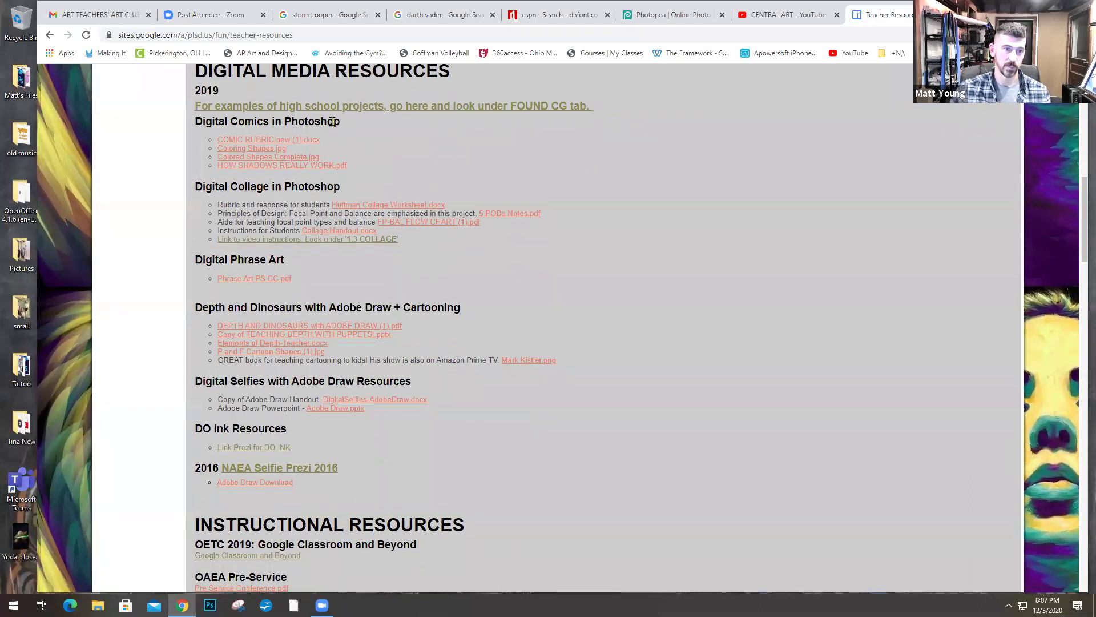
{"action": "scroll", "coordinate": [369, 137], "scroll_direction": "down", "scroll_amount": 1}
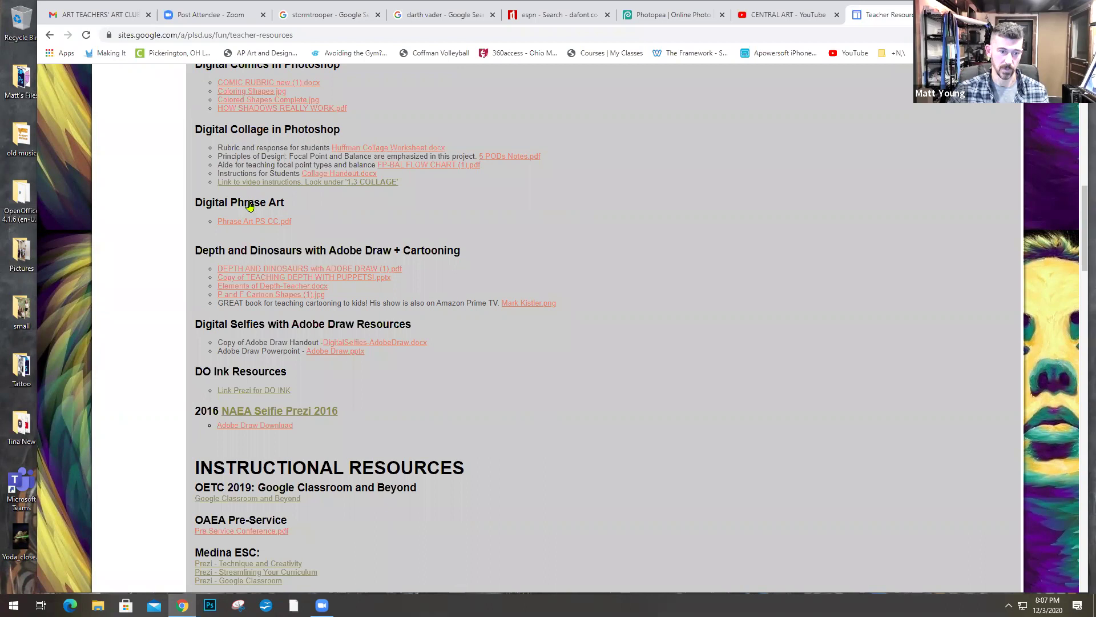
{"action": "scroll", "coordinate": [448, 150], "scroll_direction": "down", "scroll_amount": 1}
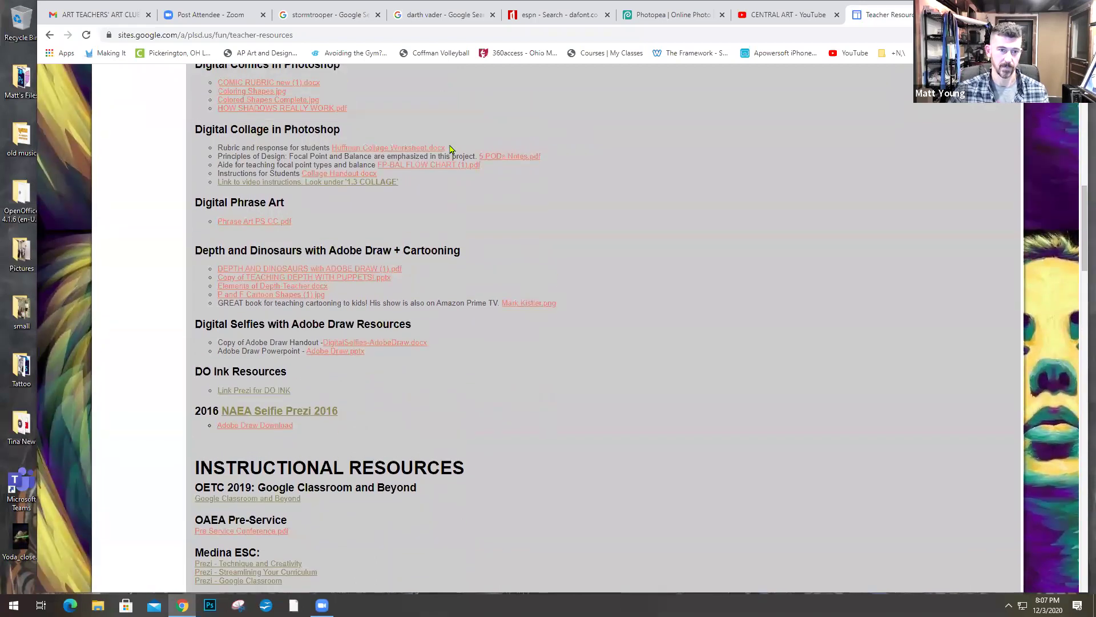
{"action": "scroll", "coordinate": [450, 149], "scroll_direction": "up", "scroll_amount": 3}
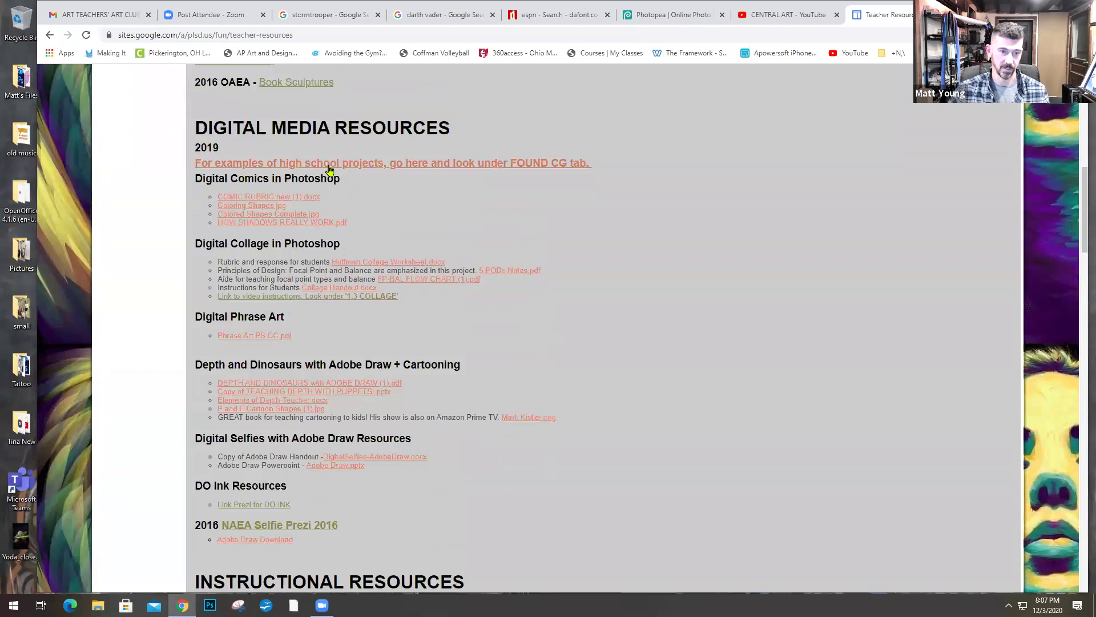
Step: Switch to Photopea and view the finished LeBron text art in 1-Textart-YoungFinal.psd
{"action": "scroll", "coordinate": [326, 169], "scroll_direction": "down", "scroll_amount": 1}
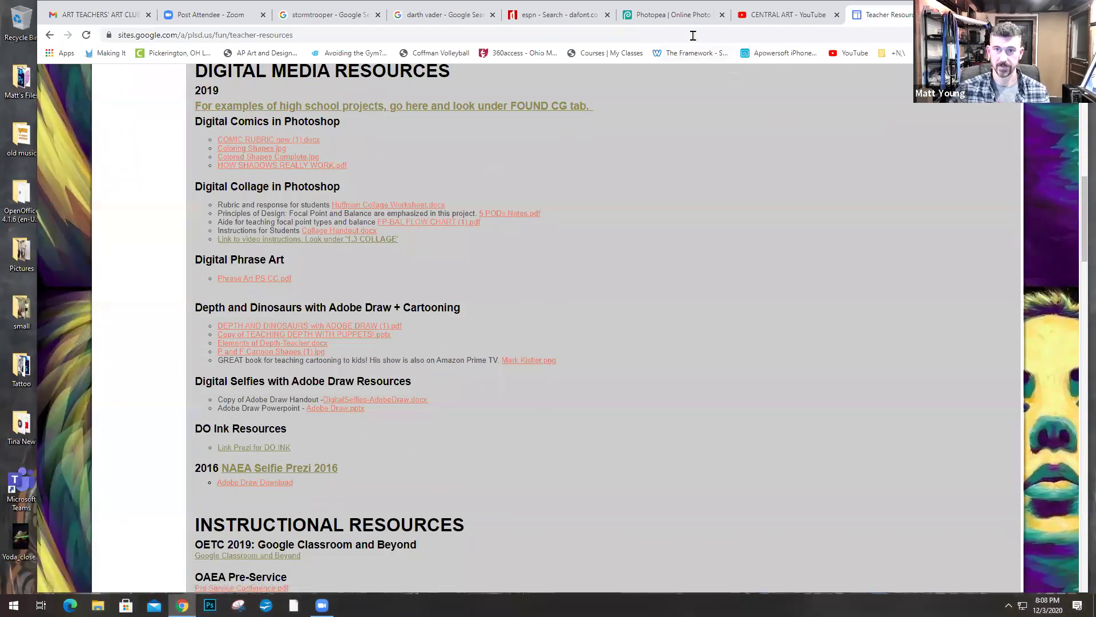
{"action": "left_click", "coordinate": [681, 22]}
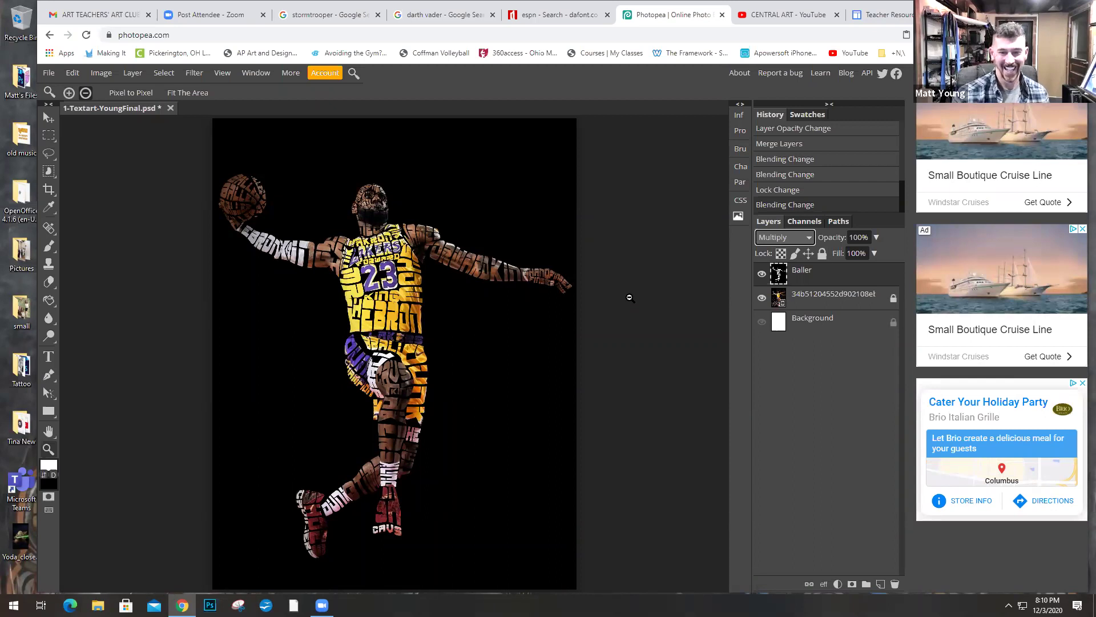
Step: Return to the Teacher Resources page and review its AP, 2D, 3D, digital media, instructional resources and free software sections
{"action": "left_click", "coordinate": [885, 15]}
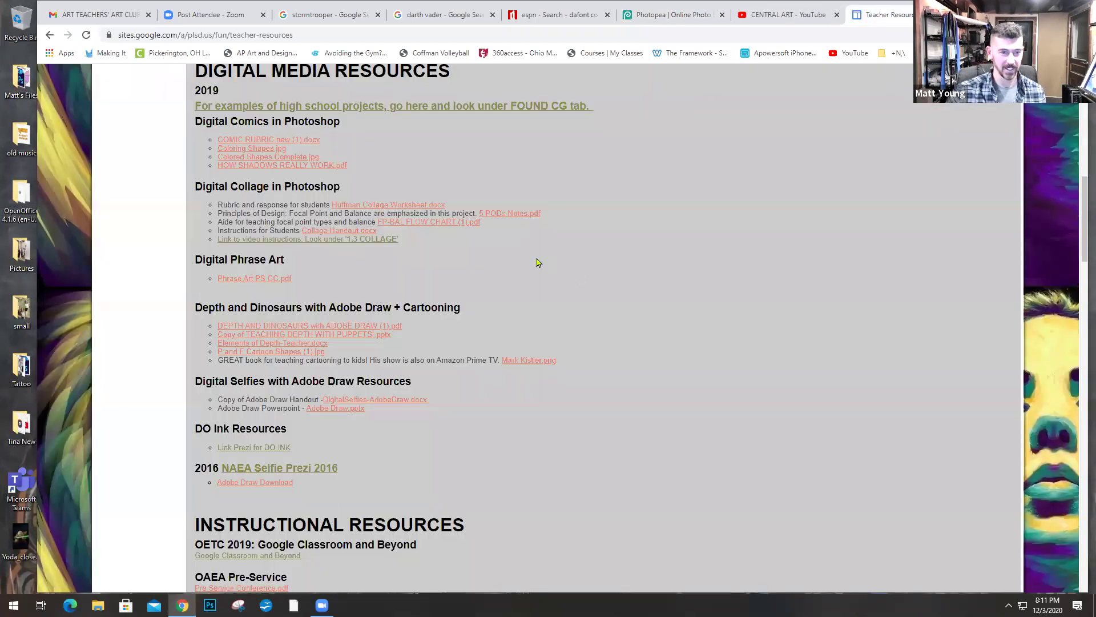
{"action": "scroll", "coordinate": [567, 278], "scroll_direction": "down", "scroll_amount": 8}
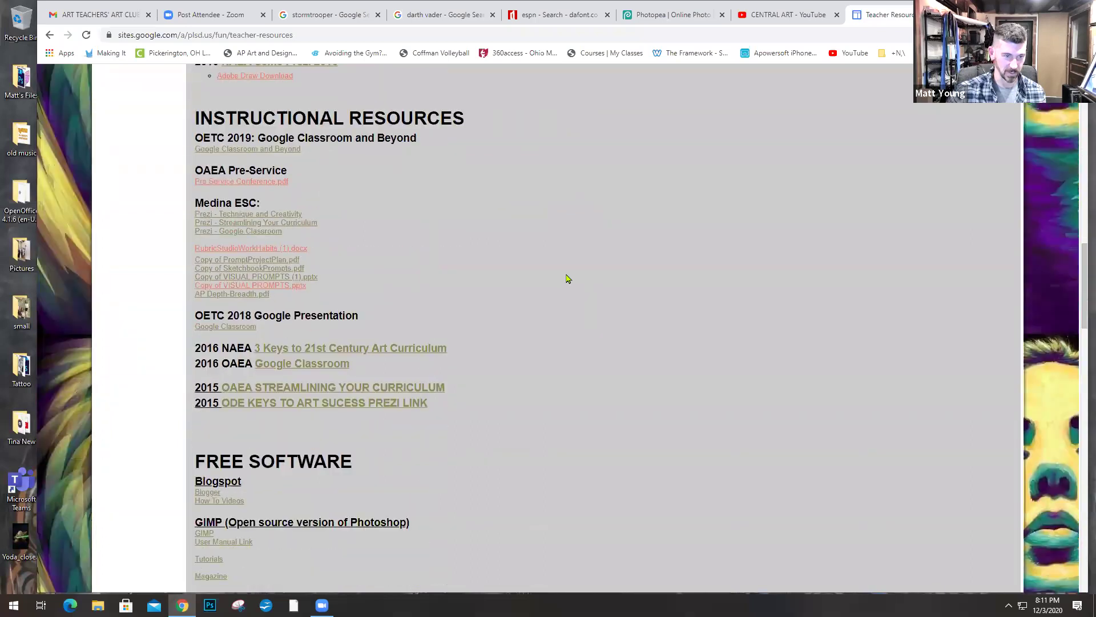
{"action": "scroll", "coordinate": [567, 279], "scroll_direction": "up", "scroll_amount": 8}
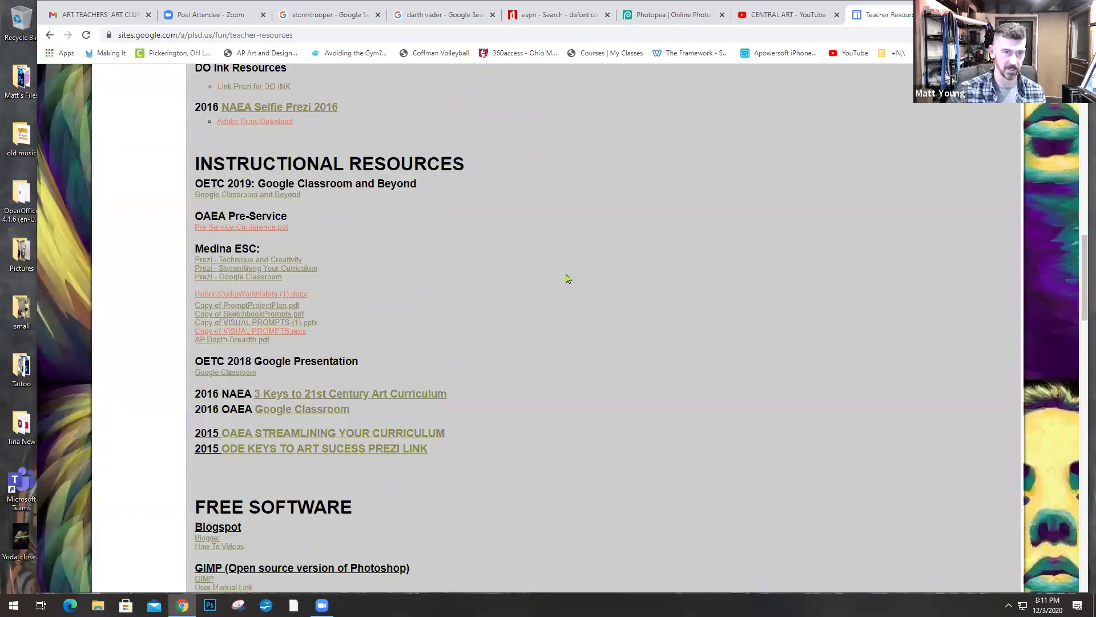
{"action": "scroll", "coordinate": [567, 278], "scroll_direction": "up", "scroll_amount": 10}
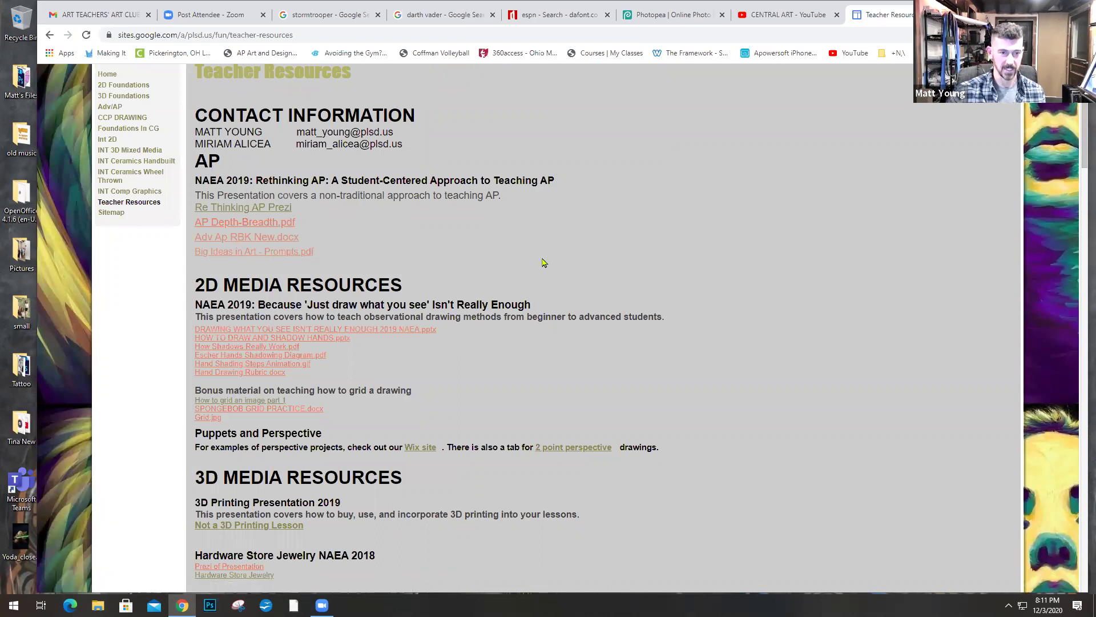
{"action": "scroll", "coordinate": [551, 257], "scroll_direction": "down", "scroll_amount": 1}
{"action": "scroll", "coordinate": [466, 230], "scroll_direction": "down", "scroll_amount": 8}
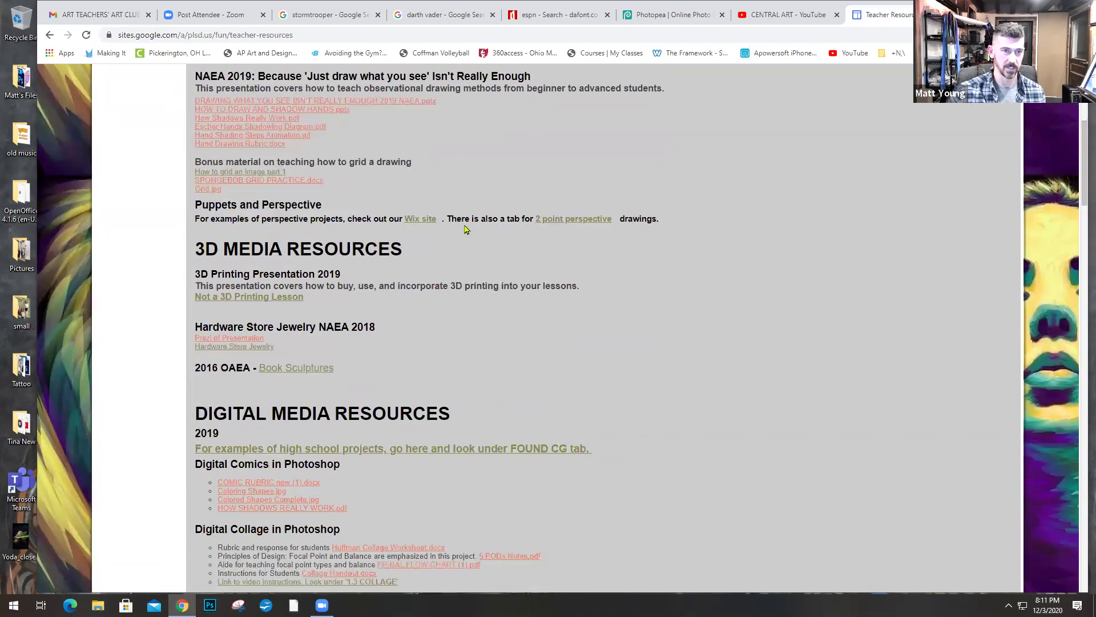
{"action": "scroll", "coordinate": [466, 230], "scroll_direction": "down", "scroll_amount": 9}
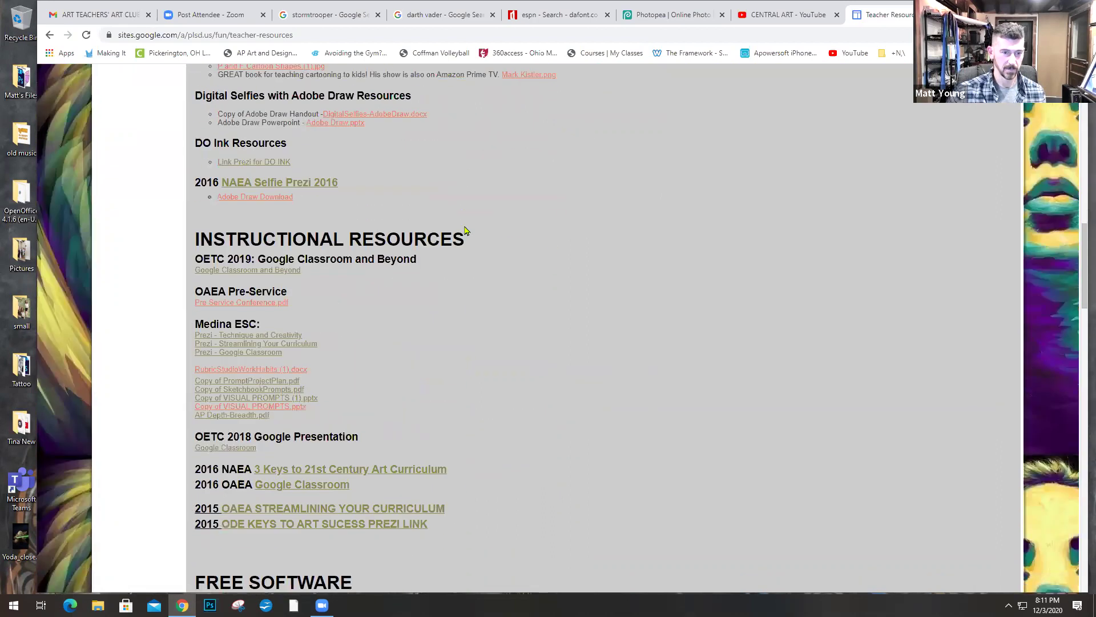
{"action": "scroll", "coordinate": [466, 231], "scroll_direction": "down", "scroll_amount": 2}
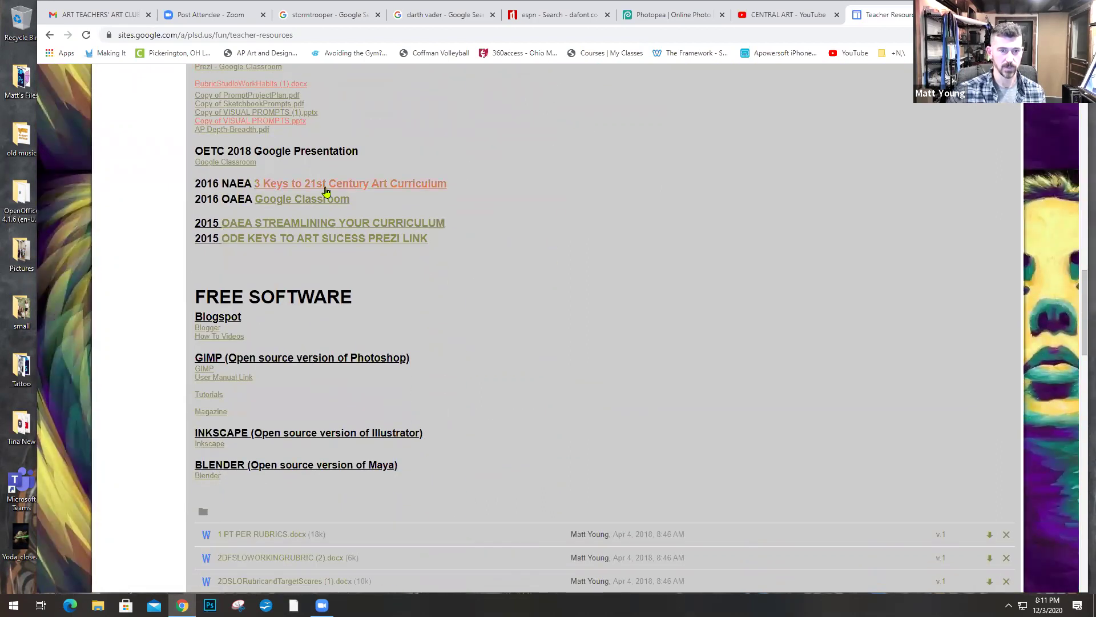